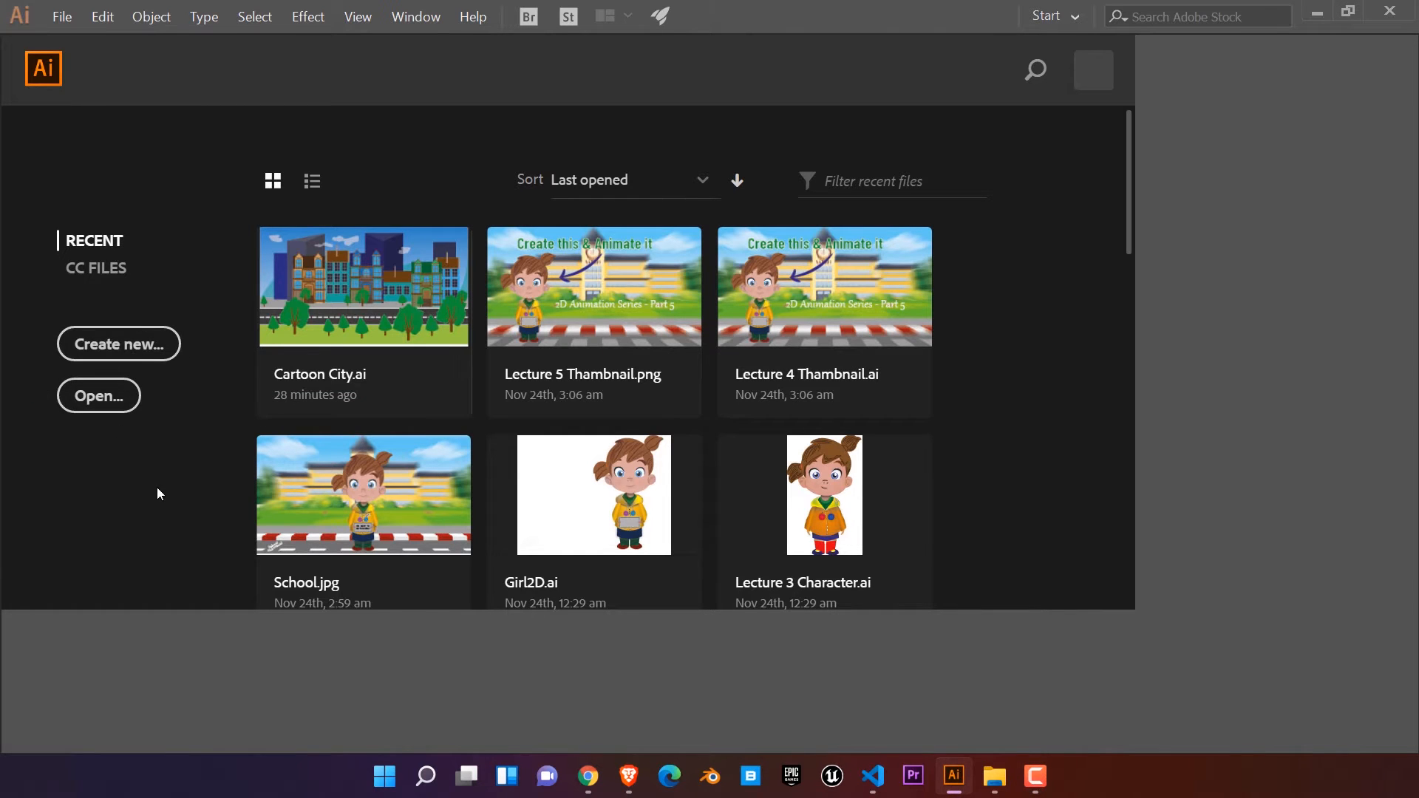
Step: Create a new 1920 x 1080 px landscape document with one artboard
{"action": "key", "text": "ctrl+n"}
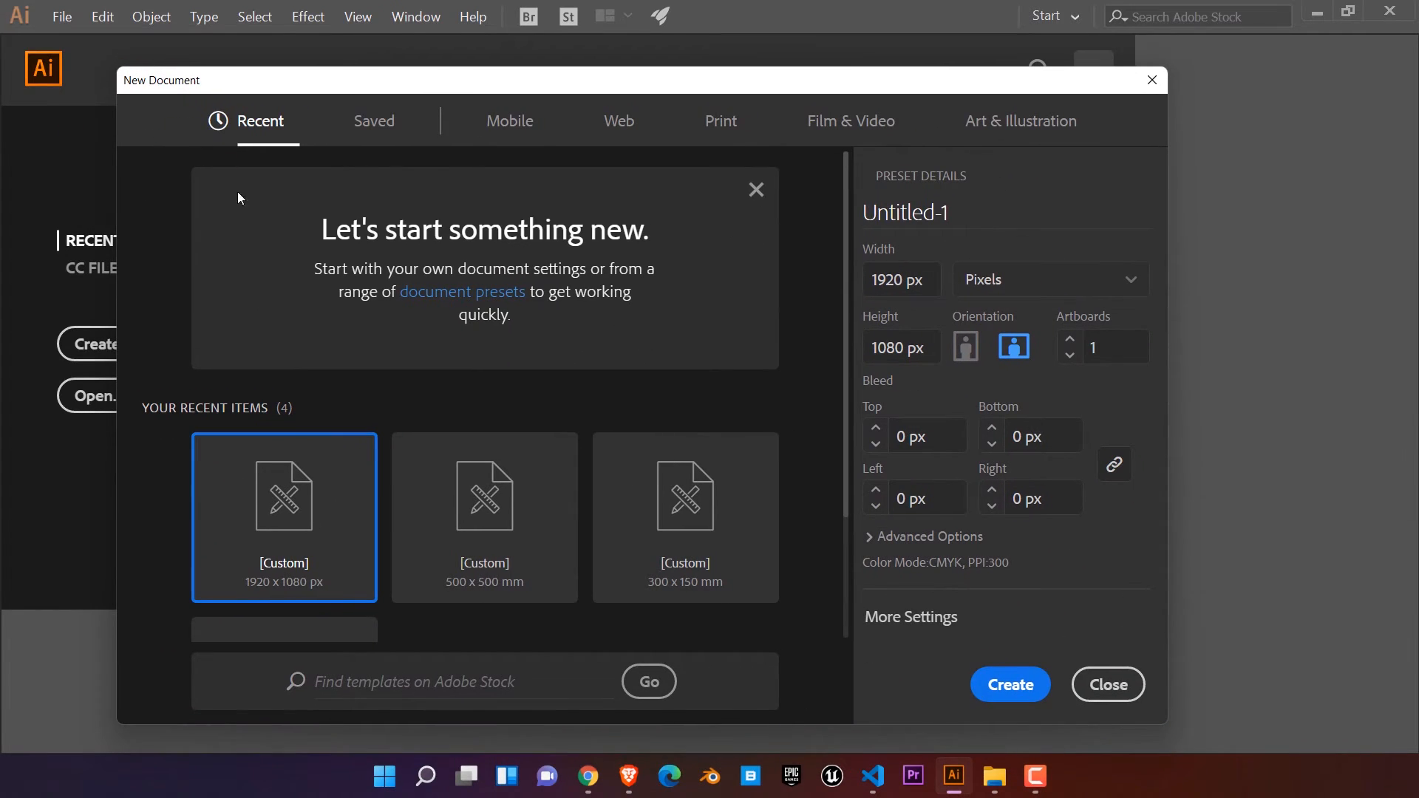
{"action": "scroll", "coordinate": [295, 462], "scroll_direction": "down", "scroll_amount": 2}
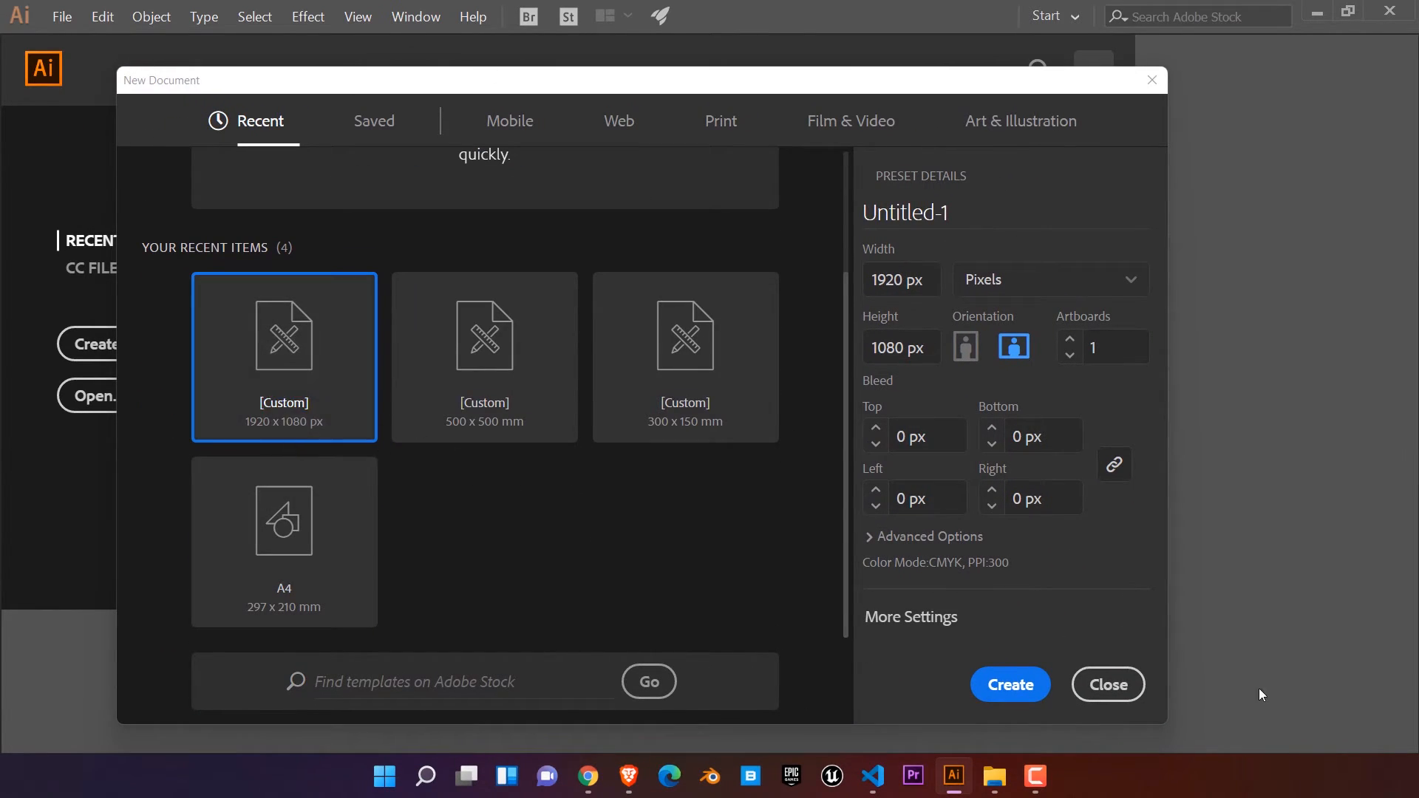
{"action": "left_click", "coordinate": [1009, 684]}
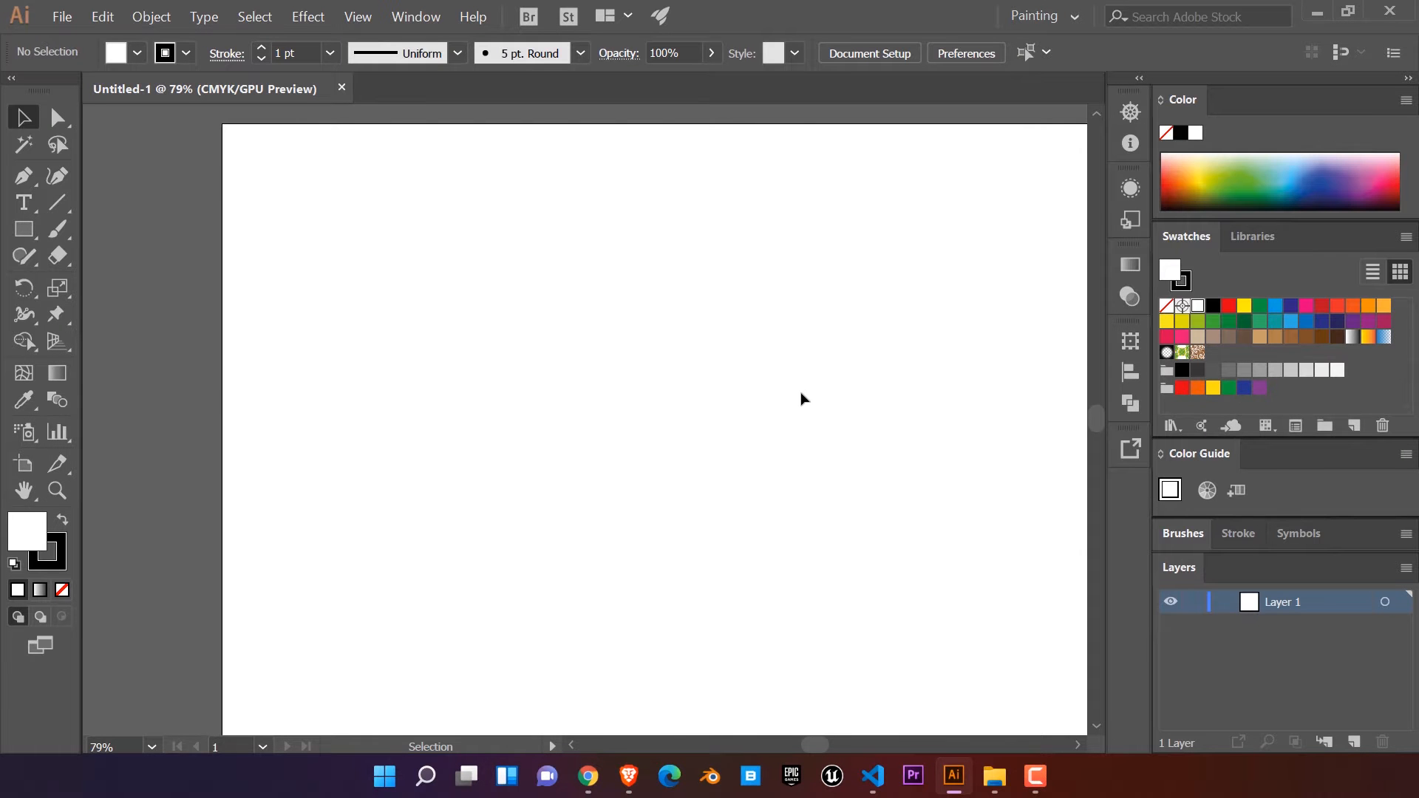
Step: Draw a long, flat rectangle of about 1269 x 127 px across the lower part of the artboard
{"action": "scroll", "coordinate": [770, 365], "scroll_direction": "down", "scroll_amount": 1}
{"action": "left_click_drag", "start_coordinate": [808, 415], "coordinate": [631, 395]}
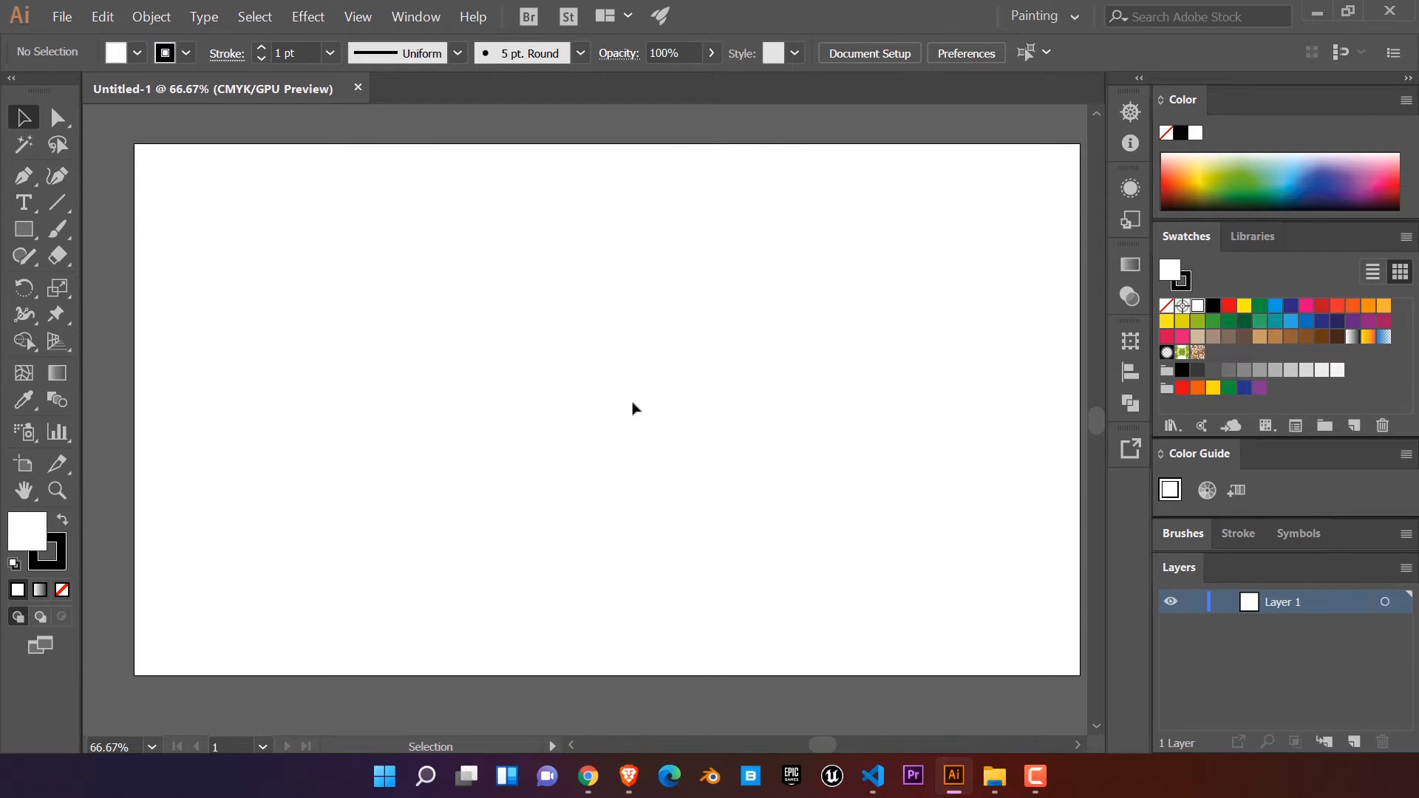
{"action": "key", "text": "space"}
{"action": "left_click_drag", "start_coordinate": [787, 408], "coordinate": [752, 416]}
{"action": "key", "text": "m"}
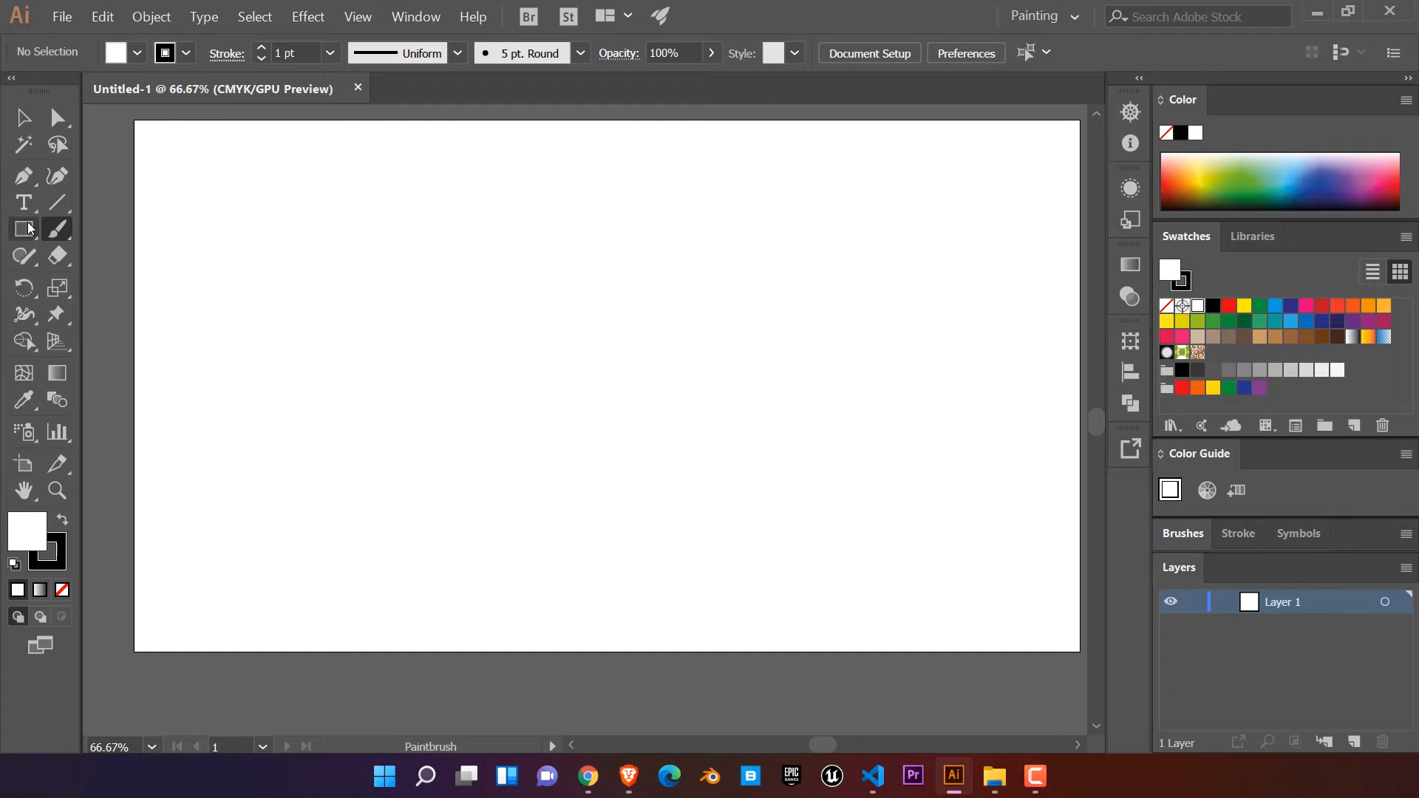
{"action": "left_click_drag", "start_coordinate": [342, 407], "coordinate": [921, 538]}
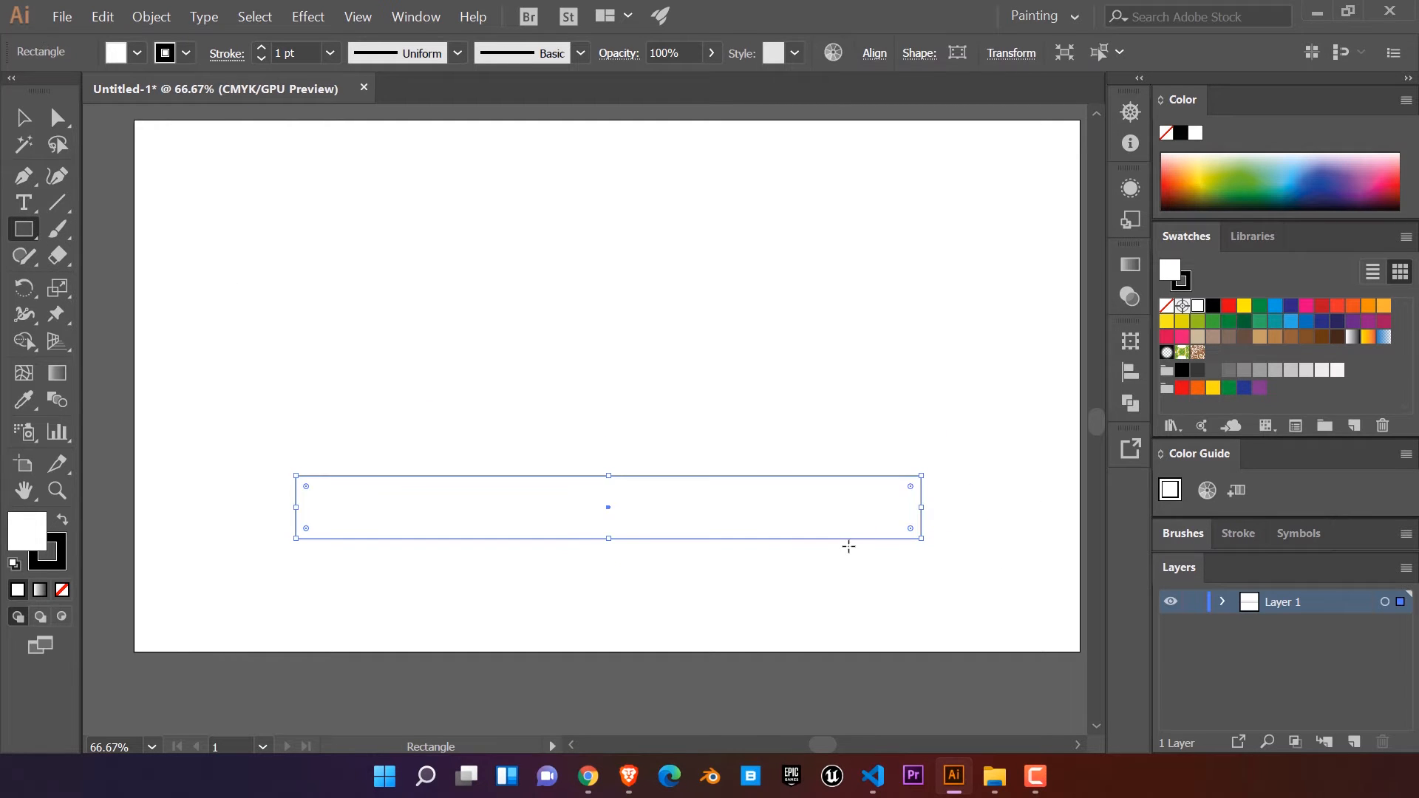
Step: Fill the rectangle with the red-orange swatch and set its stroke to none
{"action": "left_click", "coordinate": [1369, 307]}
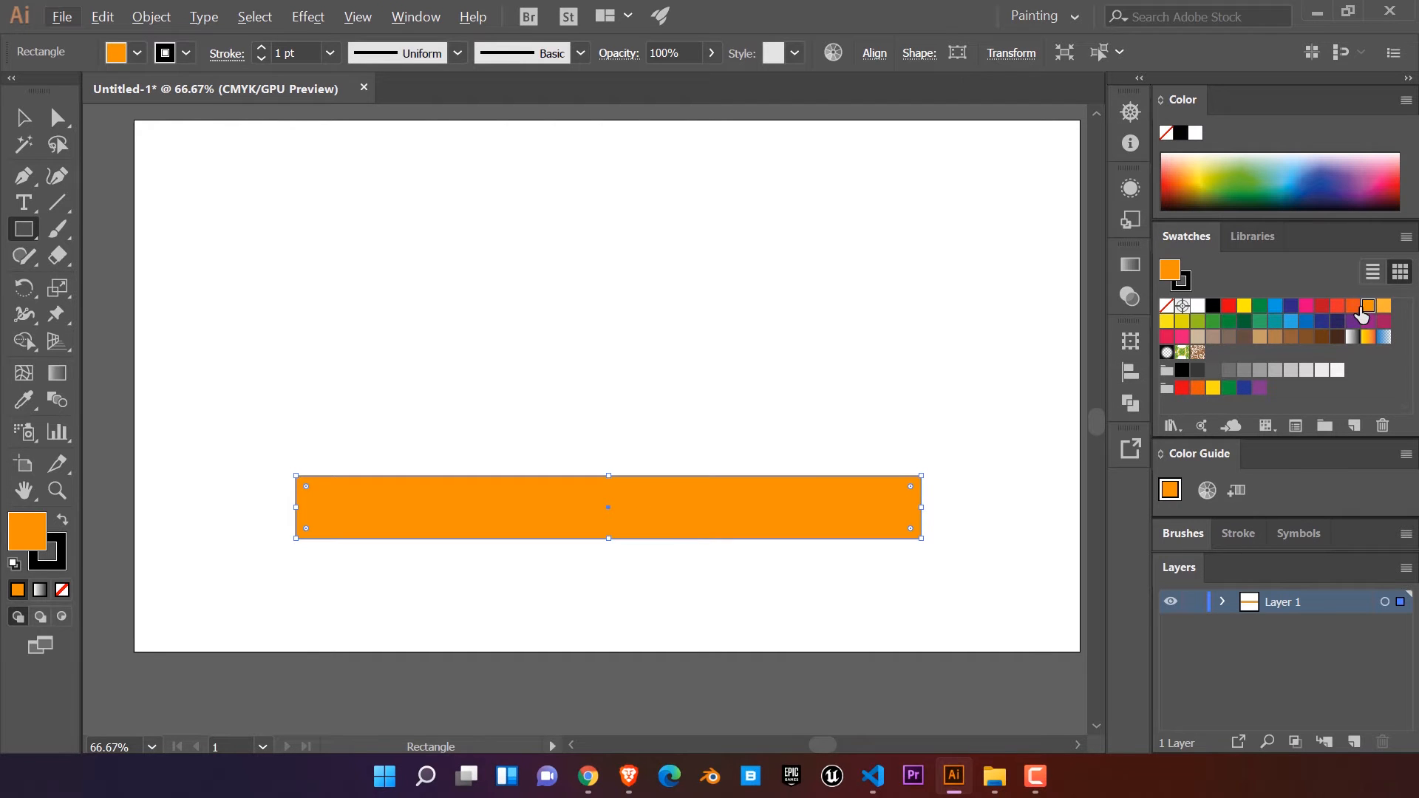
{"action": "left_click", "coordinate": [1354, 306]}
{"action": "key", "text": "ctrl+1"}
{"action": "left_click_drag", "start_coordinate": [741, 491], "coordinate": [826, 473]}
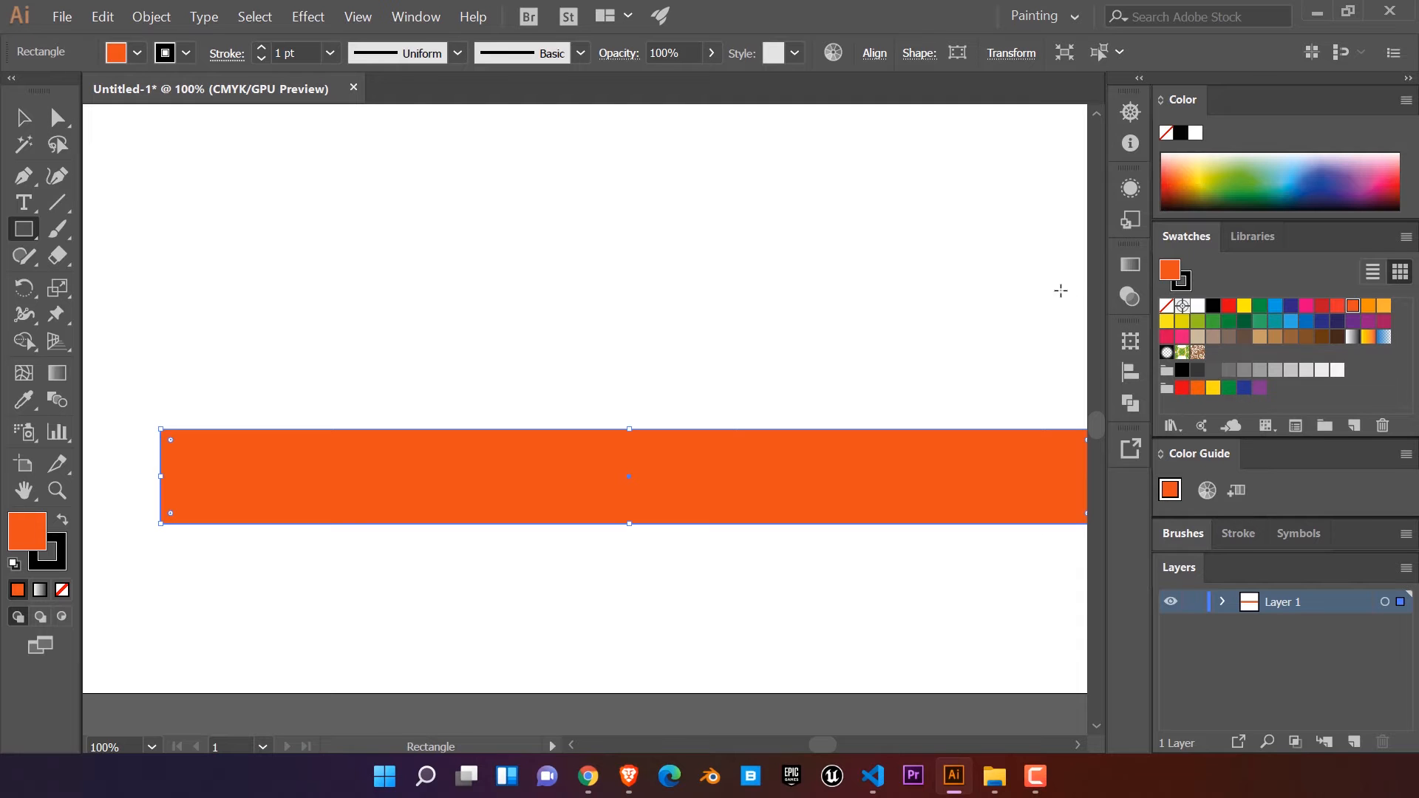
{"action": "left_click", "coordinate": [1184, 287]}
{"action": "left_click", "coordinate": [1166, 304]}
{"action": "left_click", "coordinate": [1171, 269]}
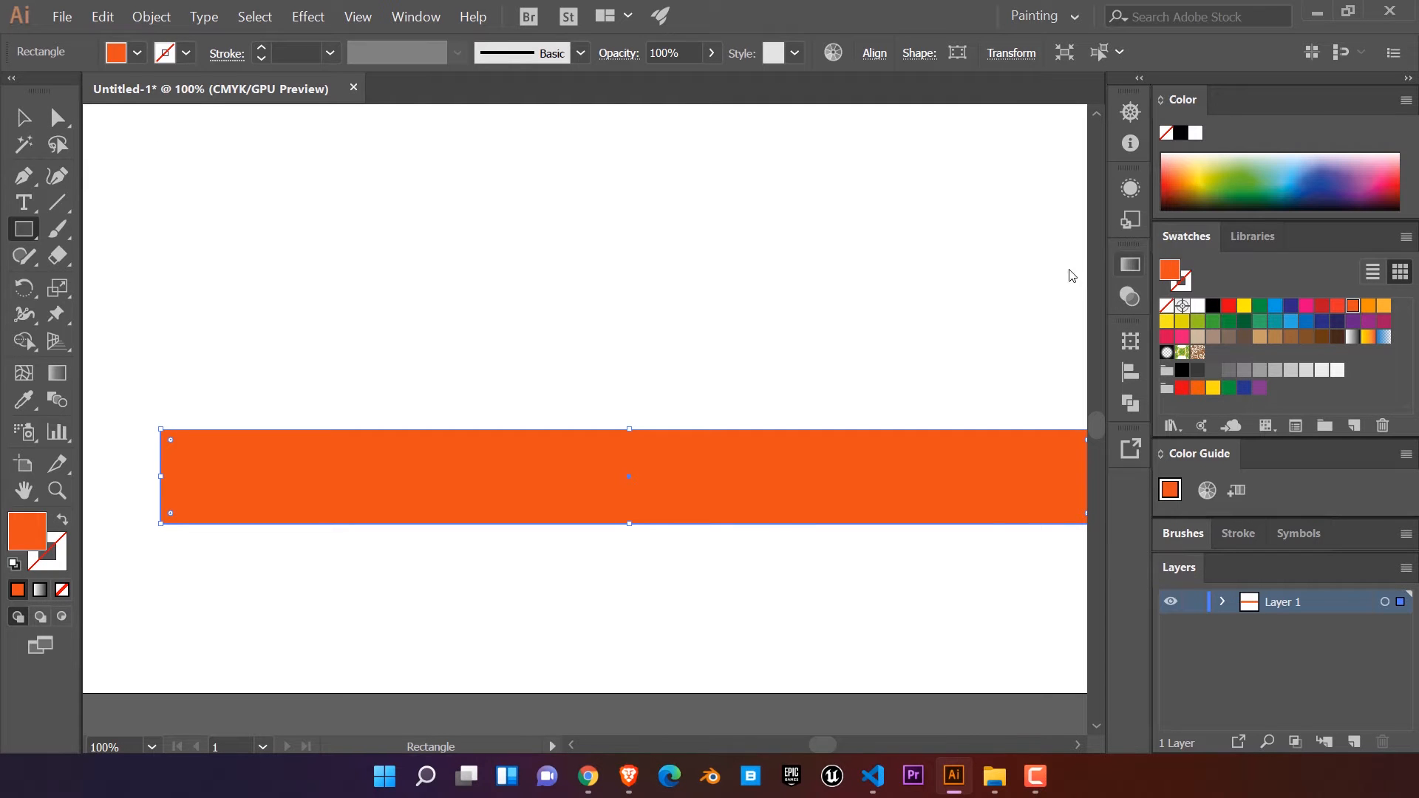
Step: Round only the rectangle's two bottom corners together into large curves
{"action": "left_click", "coordinate": [58, 117]}
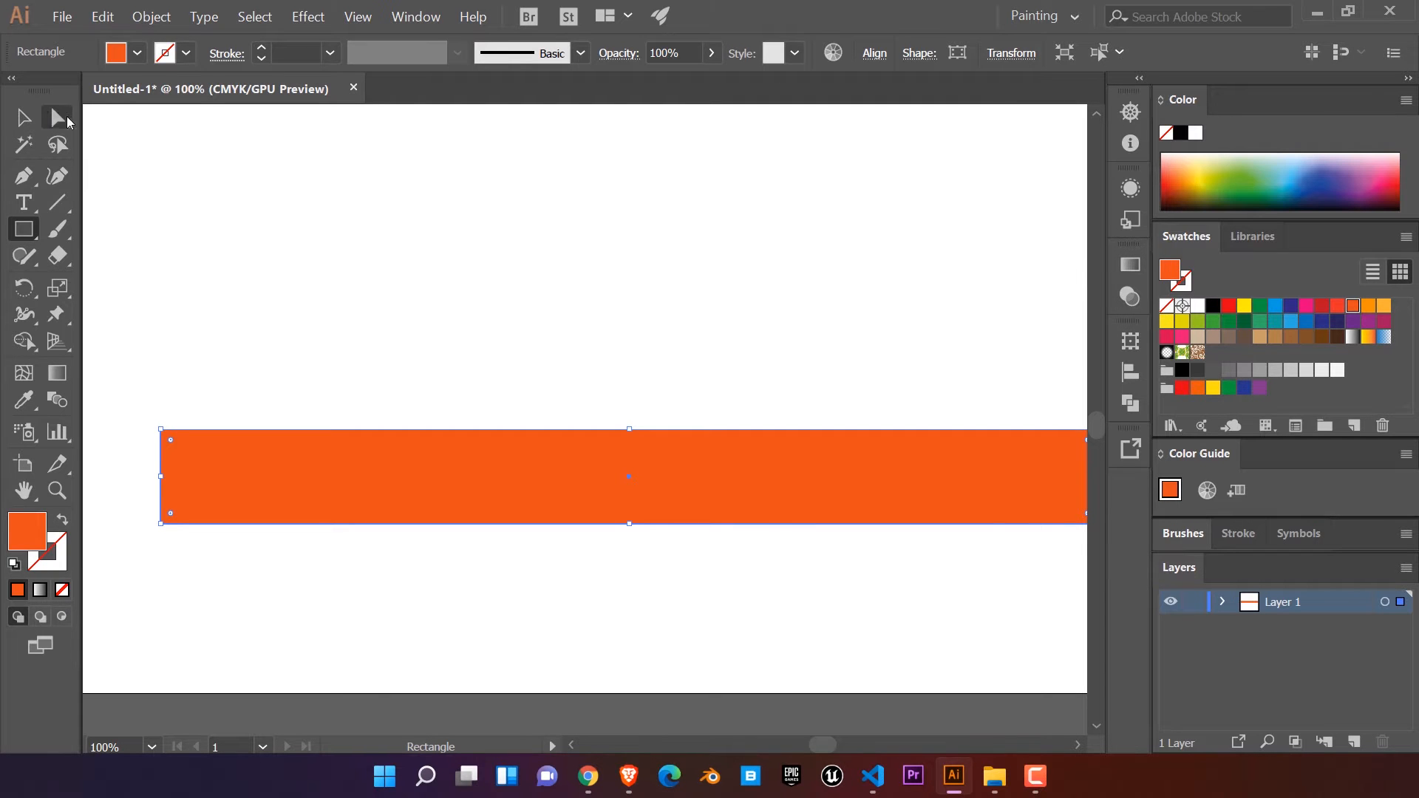
{"action": "left_click", "coordinate": [161, 524]}
{"action": "scroll", "coordinate": [453, 494], "scroll_direction": "down", "scroll_amount": 1}
{"action": "scroll", "coordinate": [475, 452], "scroll_direction": "down", "scroll_amount": 1}
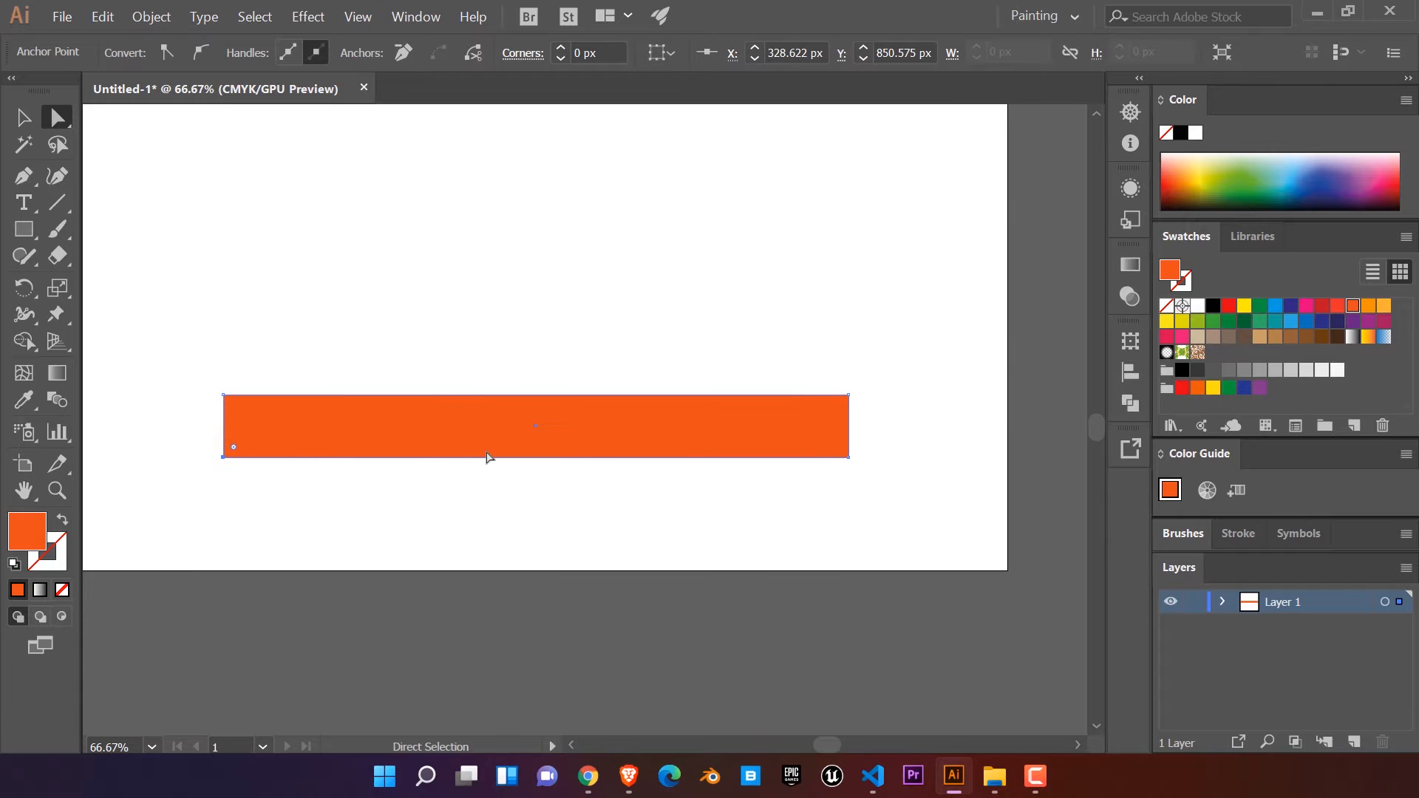
{"action": "key", "text": "alt"}
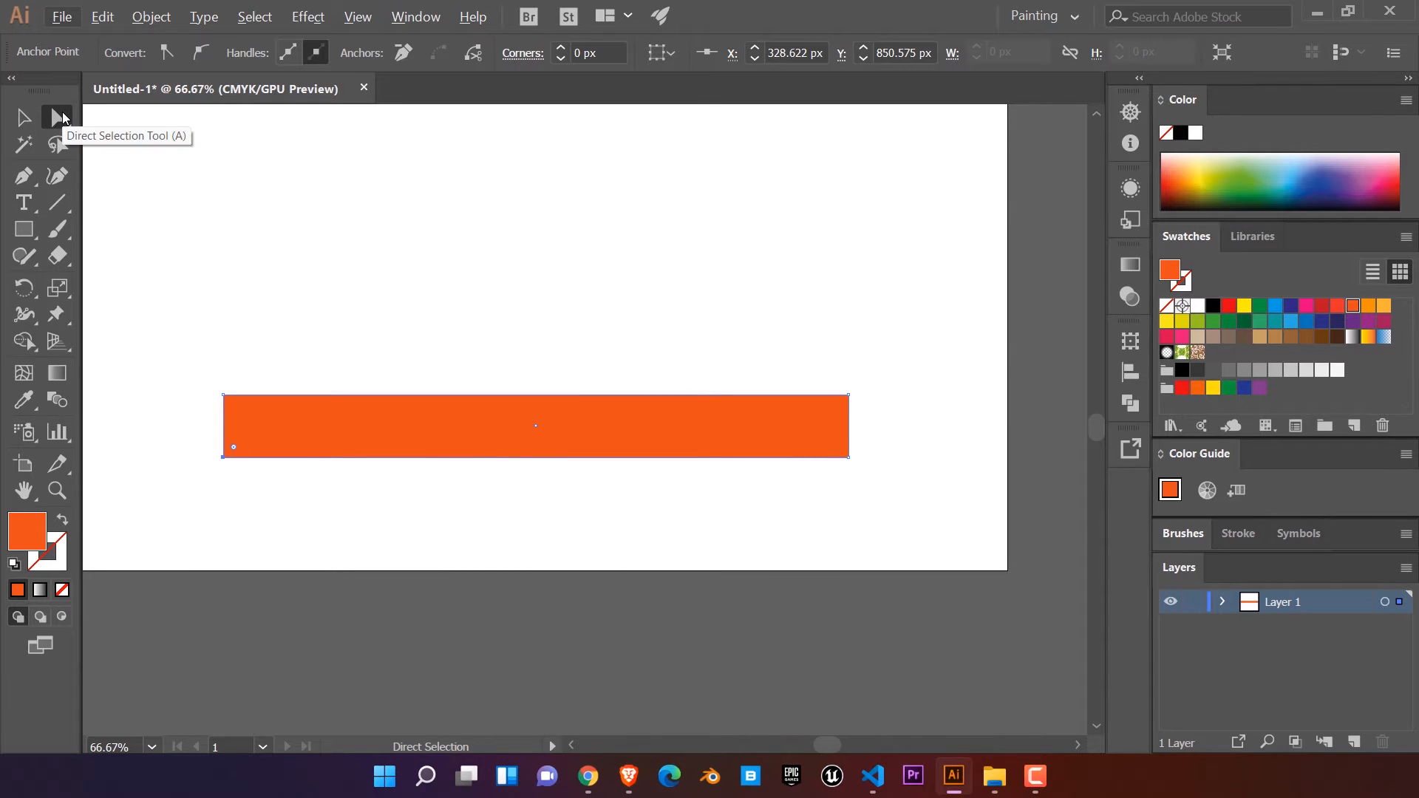
{"action": "left_click", "coordinate": [60, 123]}
{"action": "scroll", "coordinate": [210, 418], "scroll_direction": "up", "scroll_amount": 1}
{"action": "left_click_drag", "start_coordinate": [397, 463], "coordinate": [333, 473]}
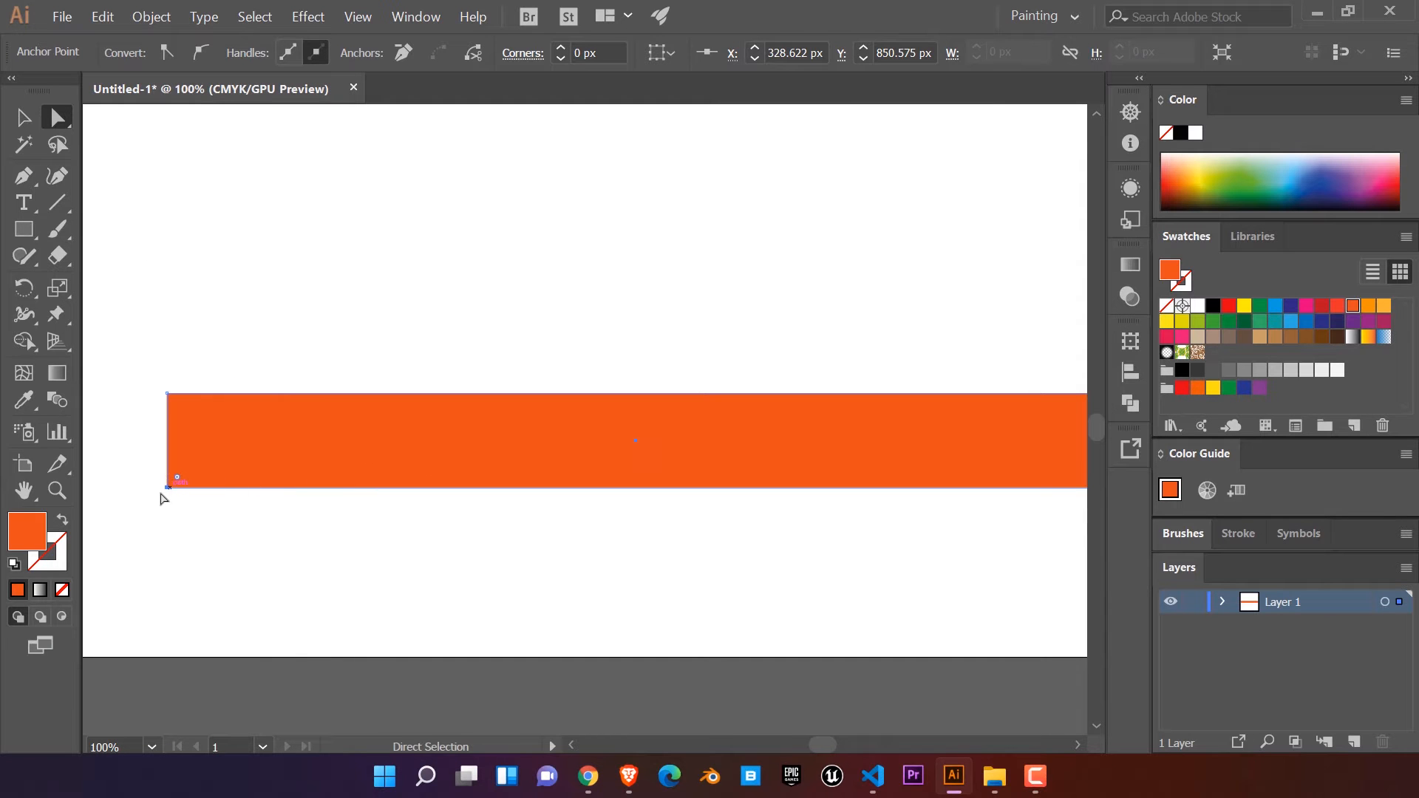
{"action": "left_click_drag", "start_coordinate": [657, 520], "coordinate": [492, 530]}
{"action": "left_click", "coordinate": [941, 499], "text": "shift"}
{"action": "left_click_drag", "start_coordinate": [707, 522], "coordinate": [827, 519]}
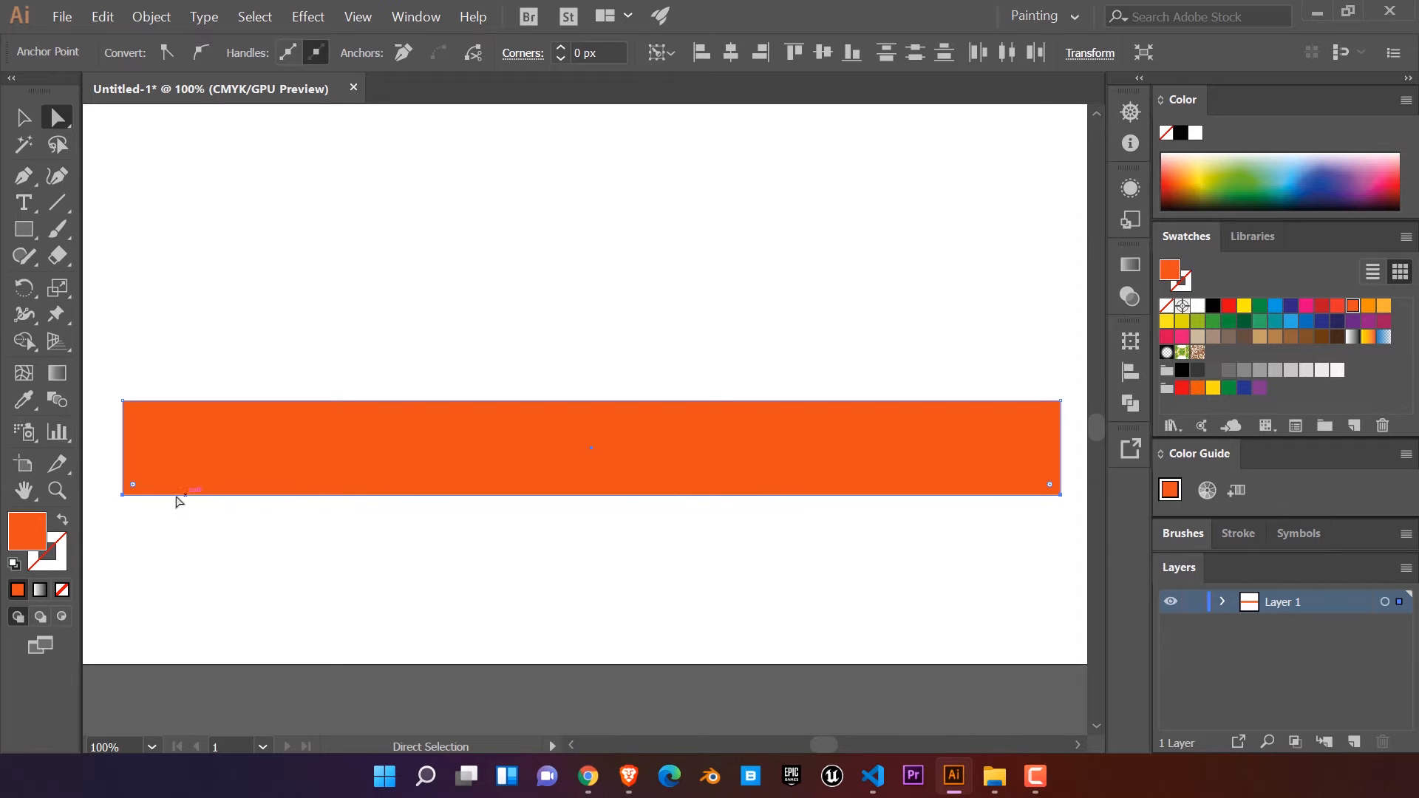
{"action": "left_click_drag", "start_coordinate": [135, 487], "coordinate": [185, 463]}
{"action": "left_click", "coordinate": [500, 563]}
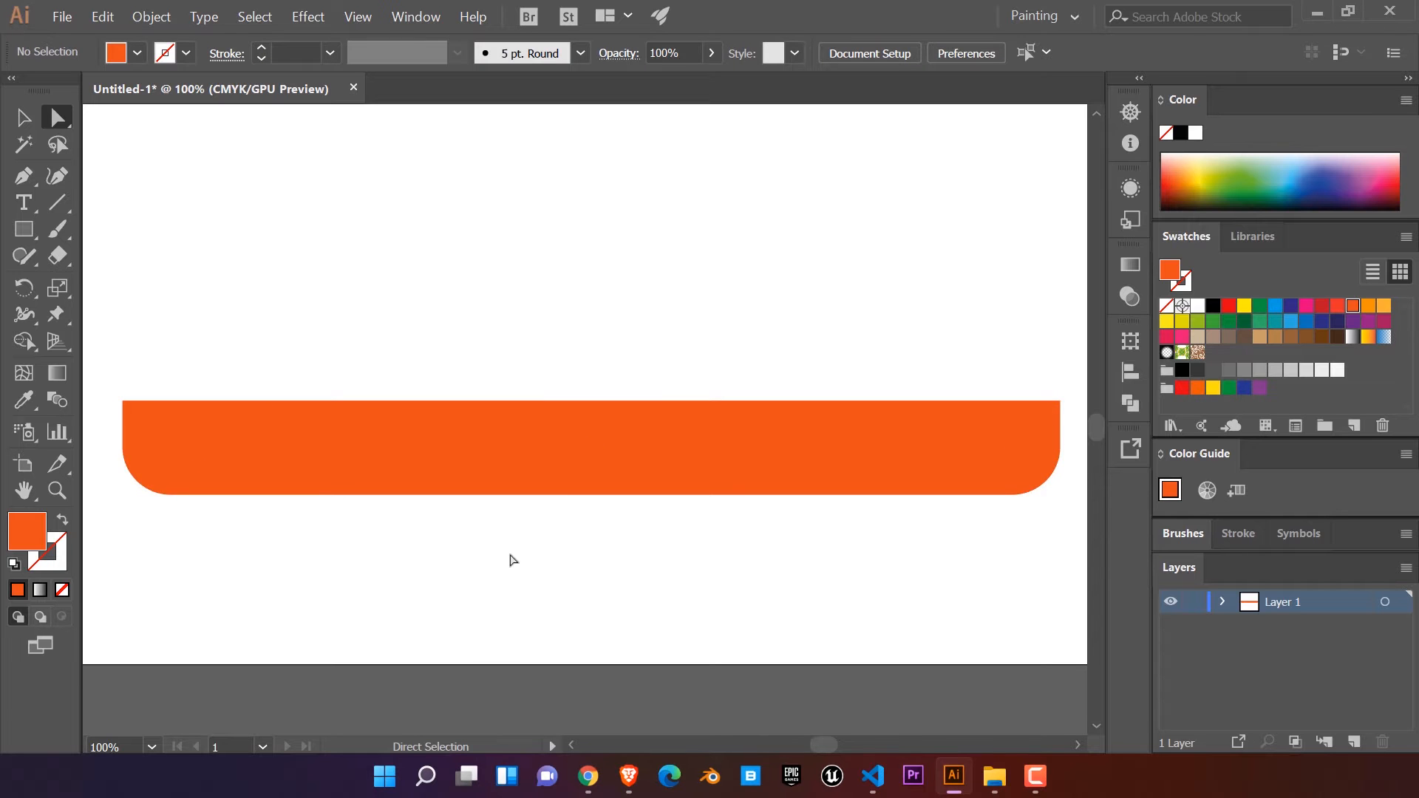
Step: Add two anchor points on the right half of the shape's bottom edge with the Pen tool
{"action": "scroll", "coordinate": [592, 485], "scroll_direction": "down", "scroll_amount": 1}
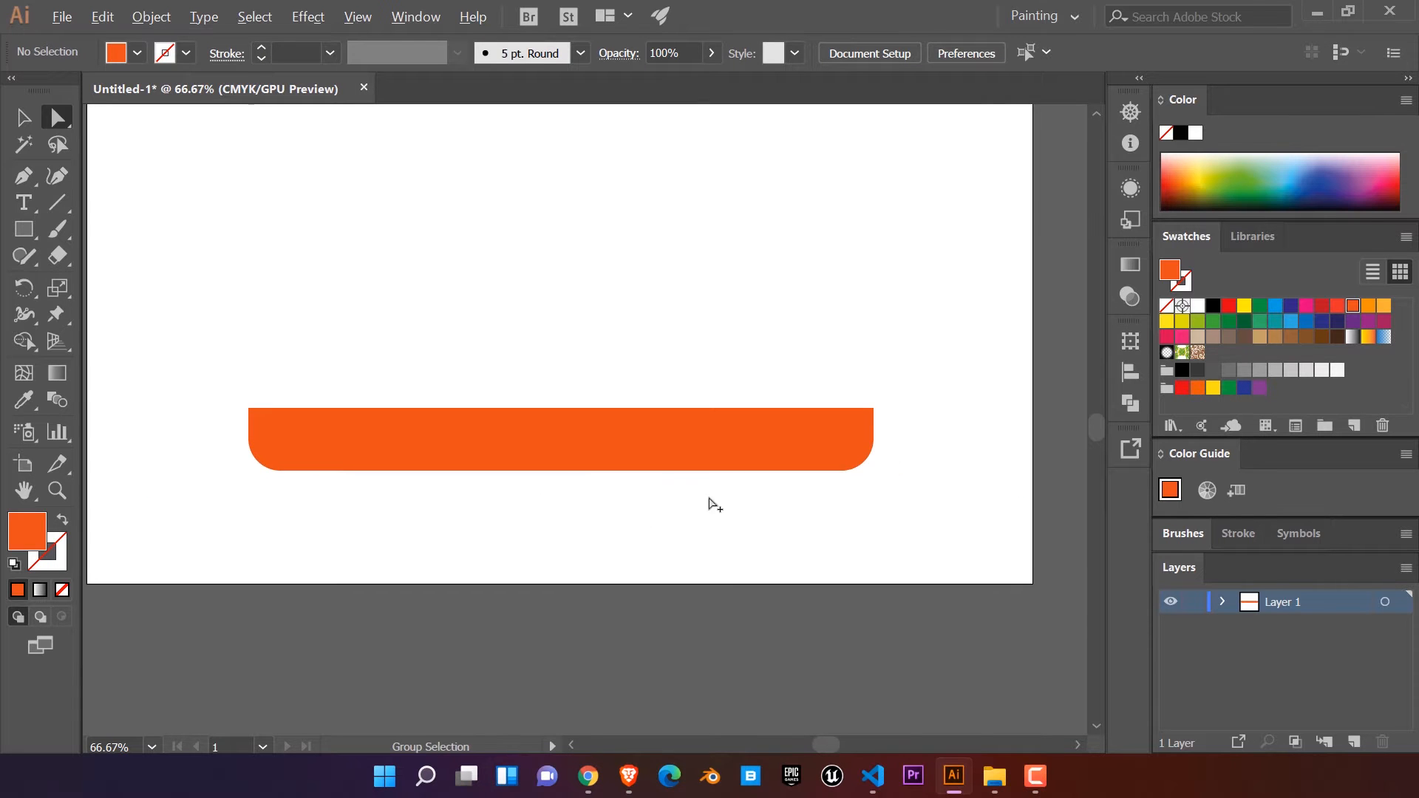
{"action": "scroll", "coordinate": [711, 504], "scroll_direction": "up", "scroll_amount": 1}
{"action": "left_click", "coordinate": [847, 532]}
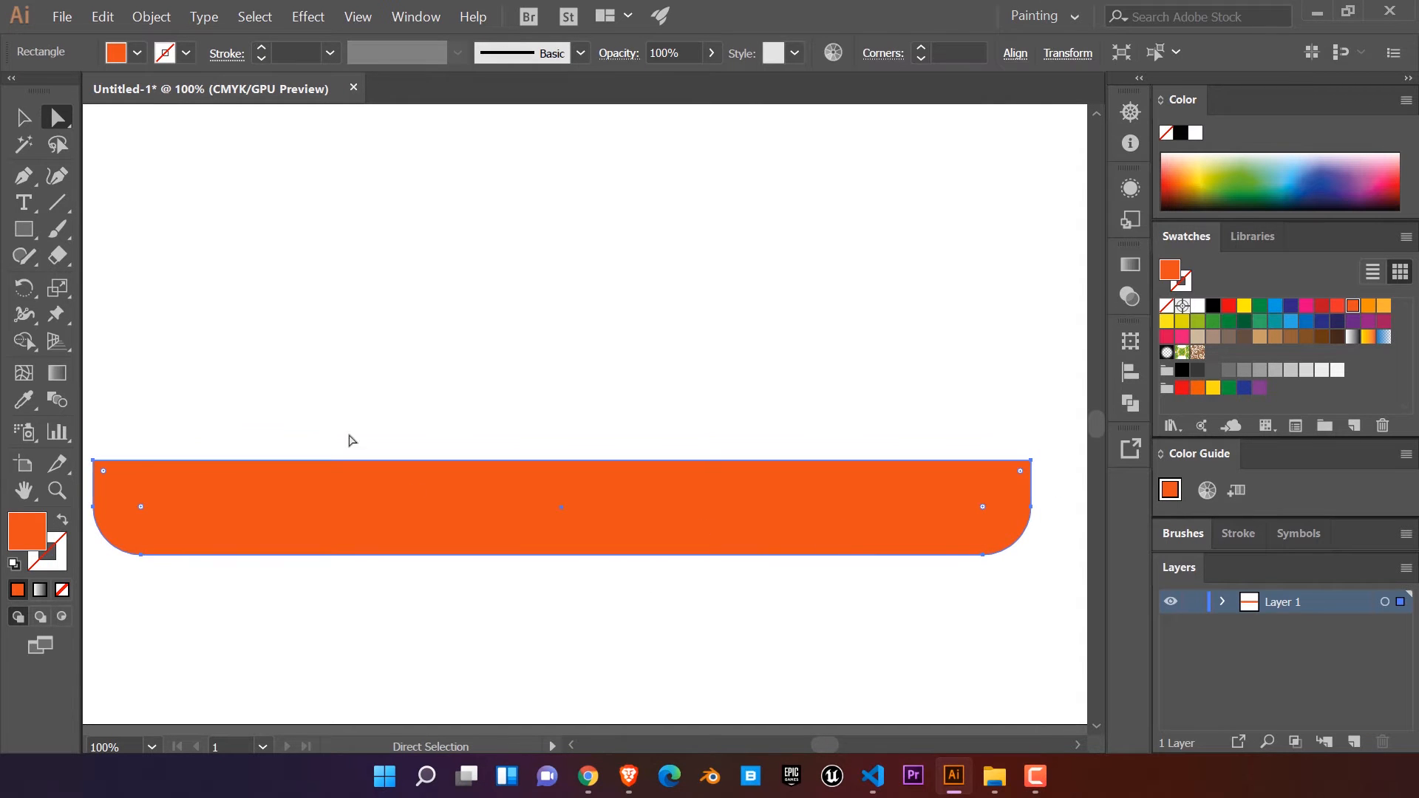
{"action": "left_click", "coordinate": [25, 177]}
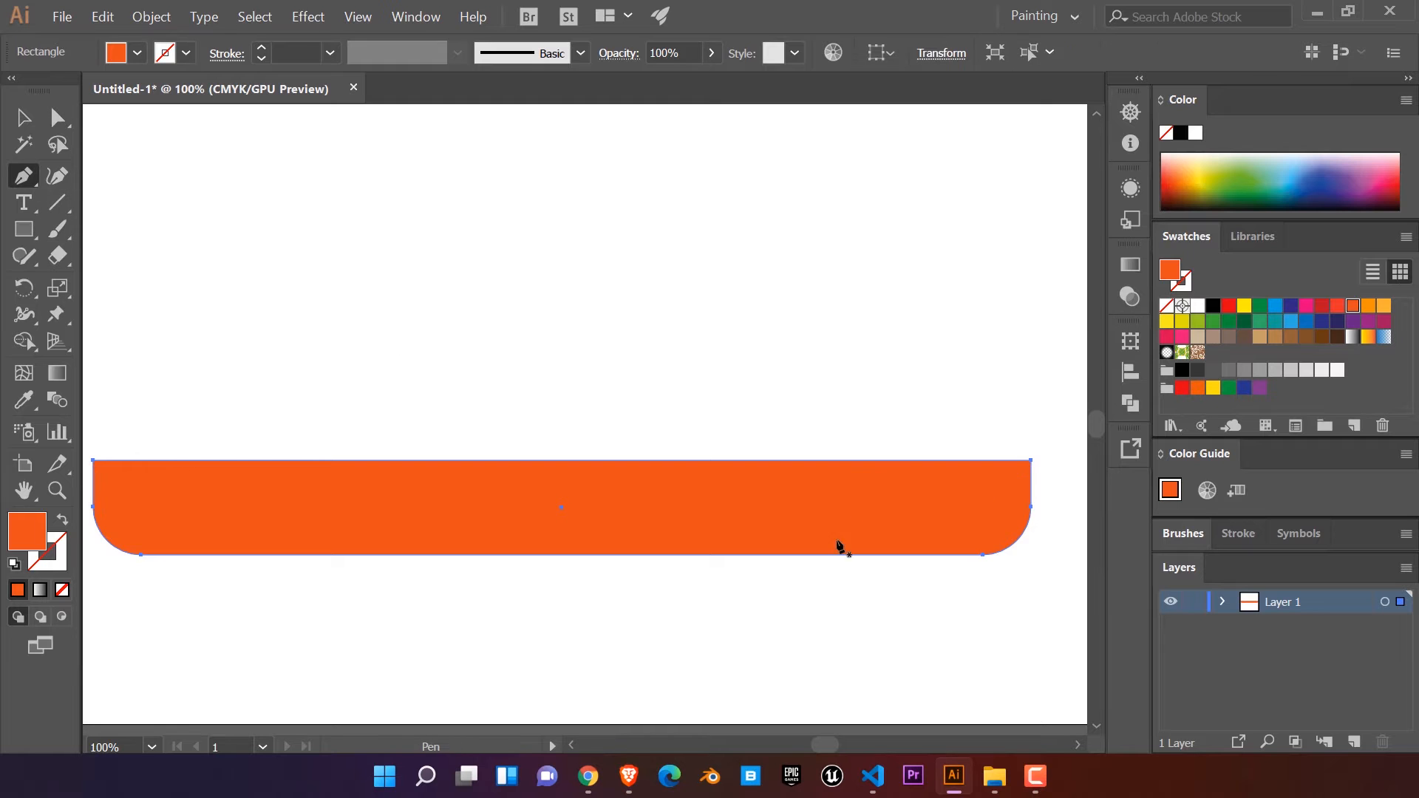
{"action": "left_click", "coordinate": [883, 555]}
{"action": "left_click", "coordinate": [683, 555]}
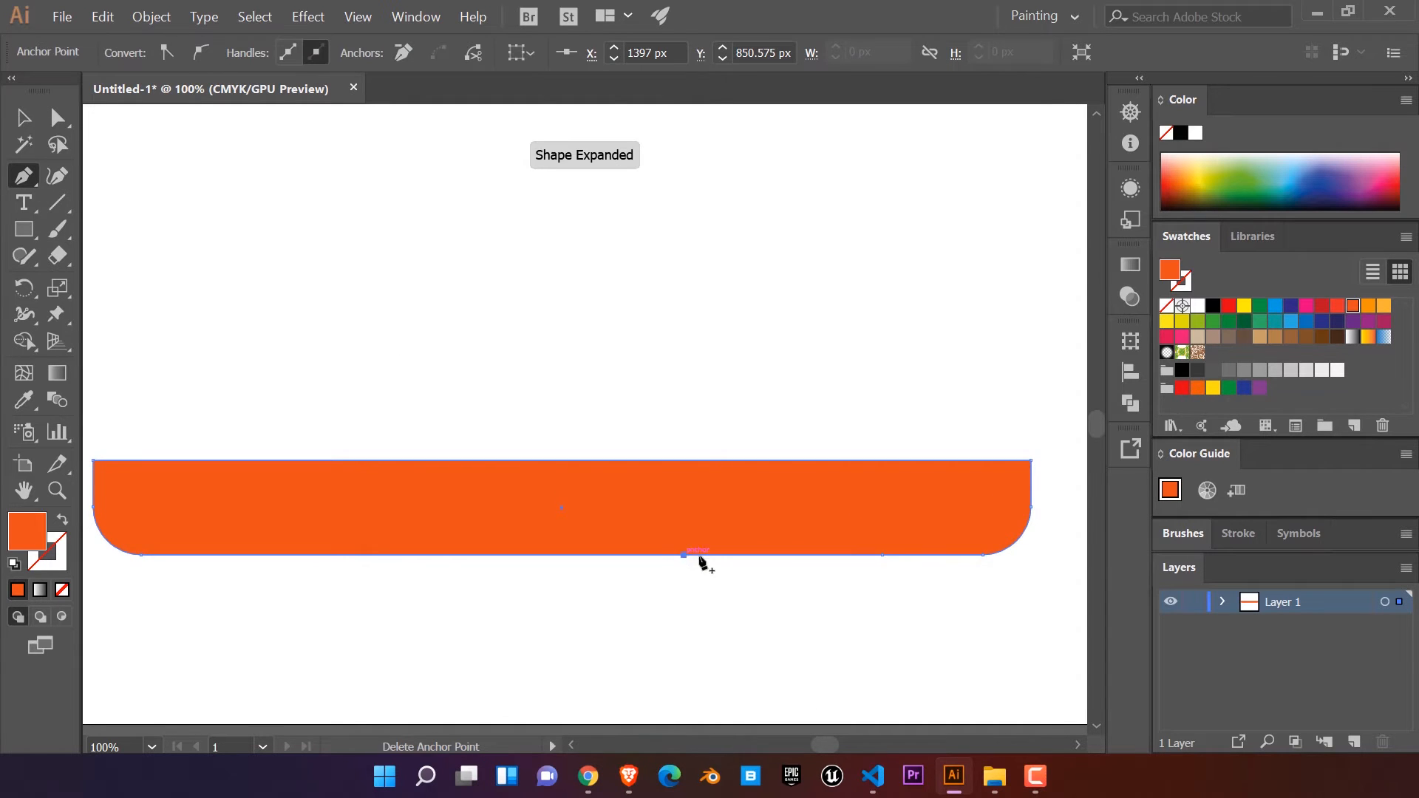
Step: Add an anchor point midway between the two right-hand points and three more on the left half of the bottom edge
{"action": "left_click", "coordinate": [783, 555]}
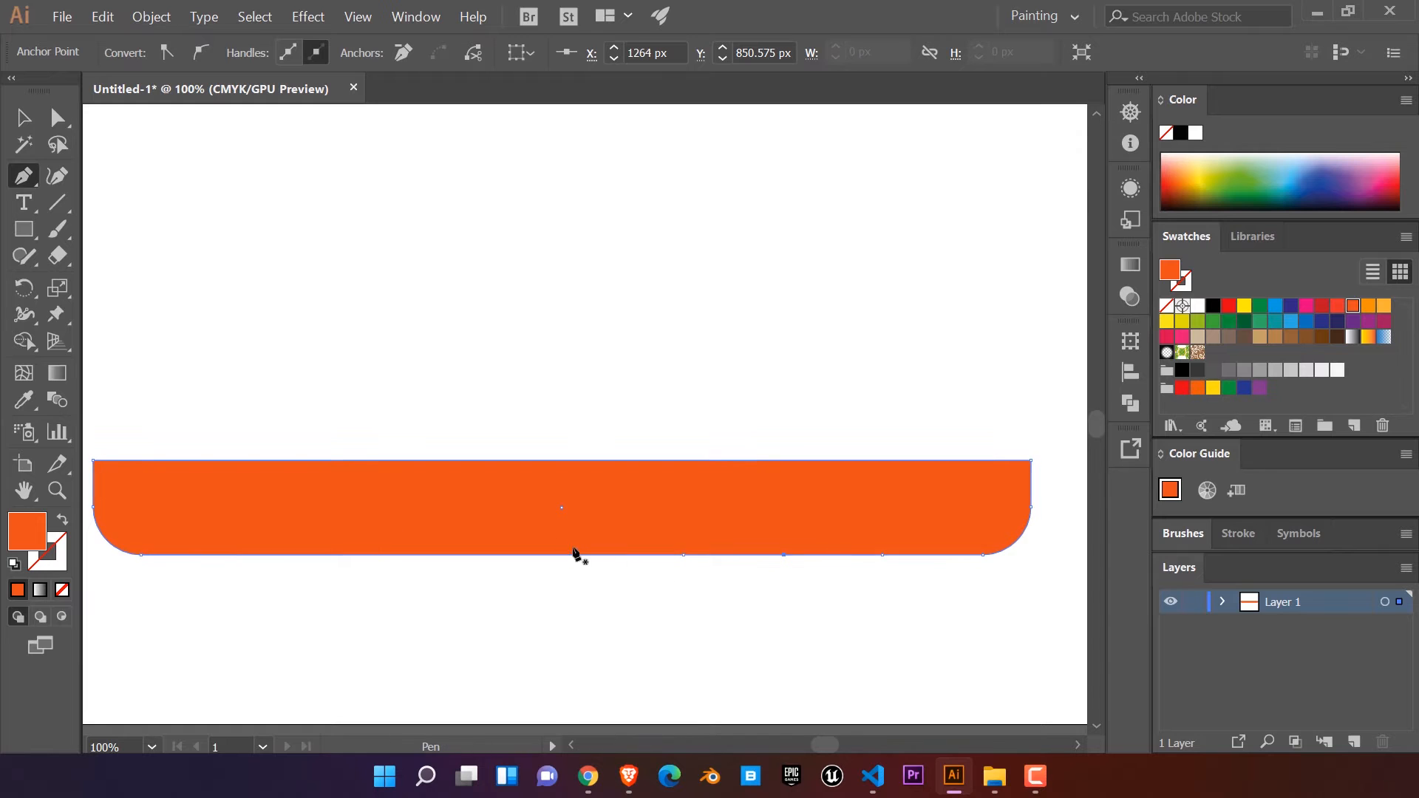
{"action": "left_click", "coordinate": [401, 555]}
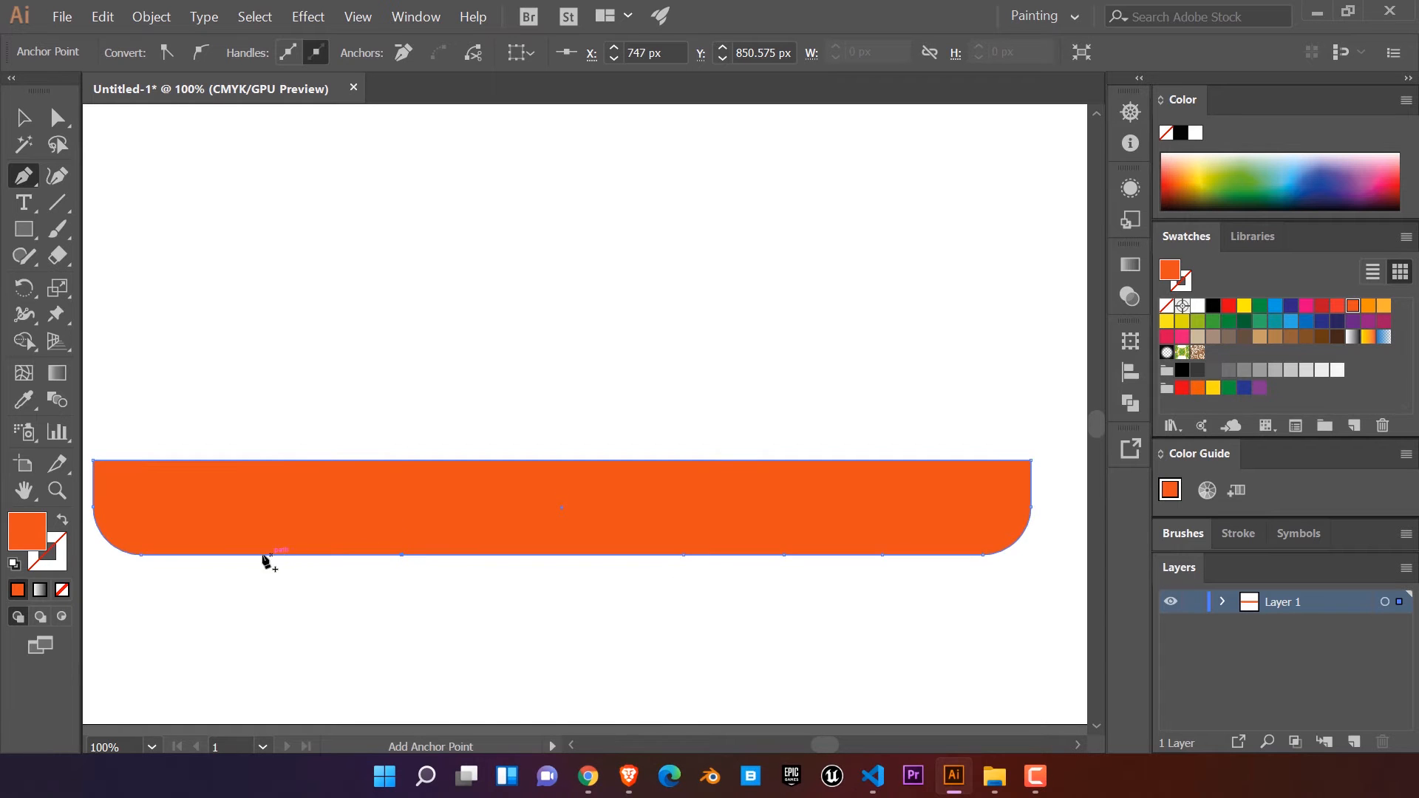
{"action": "left_click", "coordinate": [211, 555]}
{"action": "left_click", "coordinate": [305, 555]}
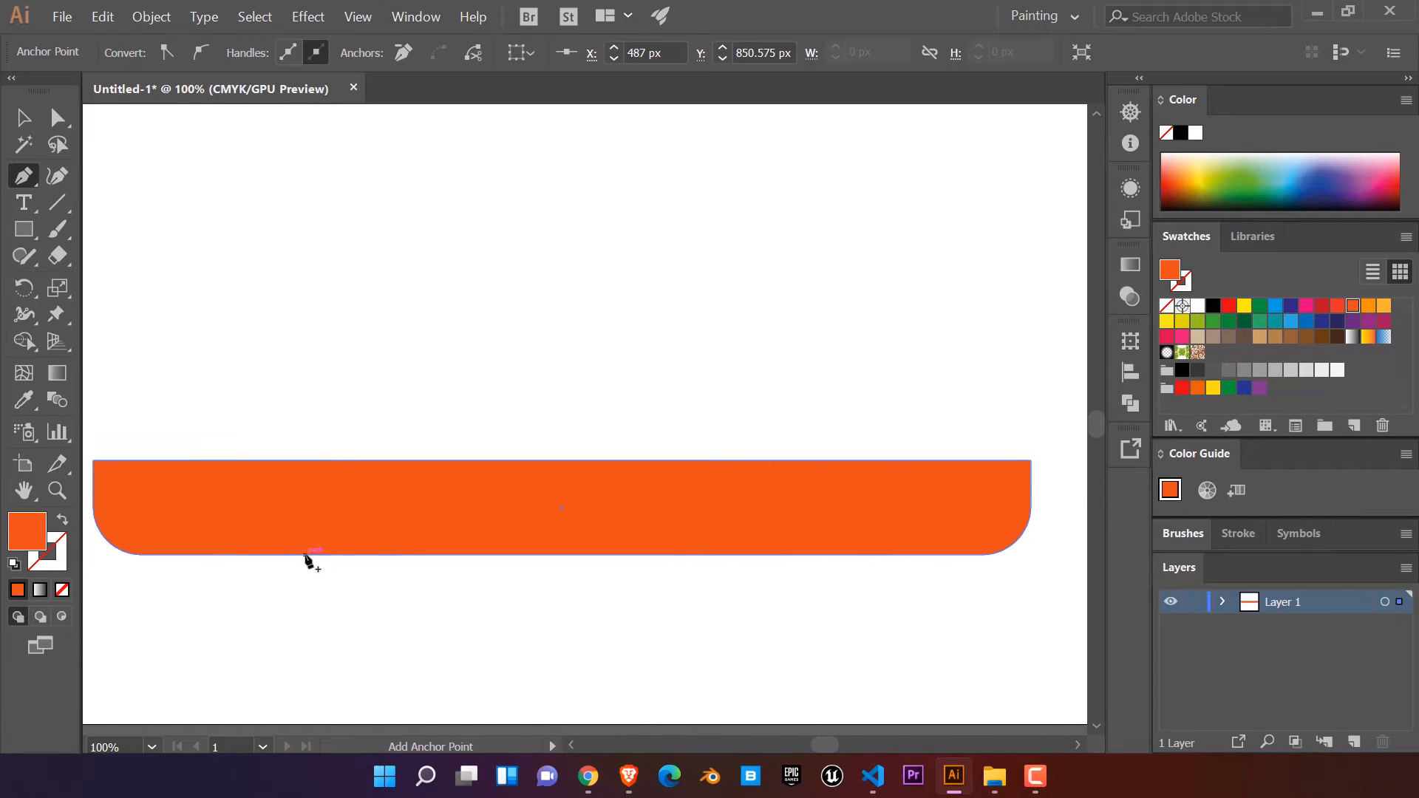
Step: Pull up the middle anchor point of each bottom-edge group and round the peaks into arched cutouts
{"action": "left_click", "coordinate": [57, 117]}
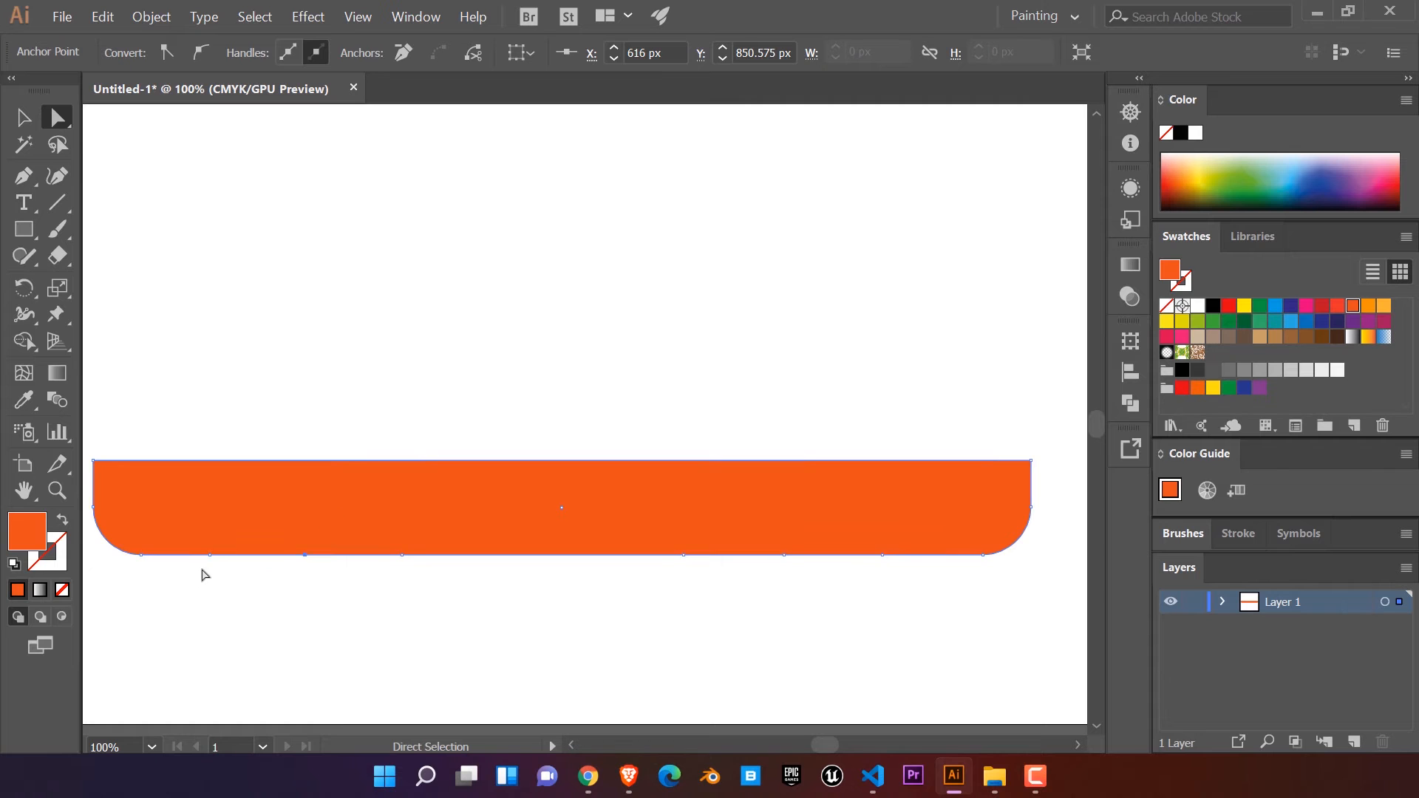
{"action": "left_click_drag", "start_coordinate": [211, 555], "coordinate": [221, 666]}
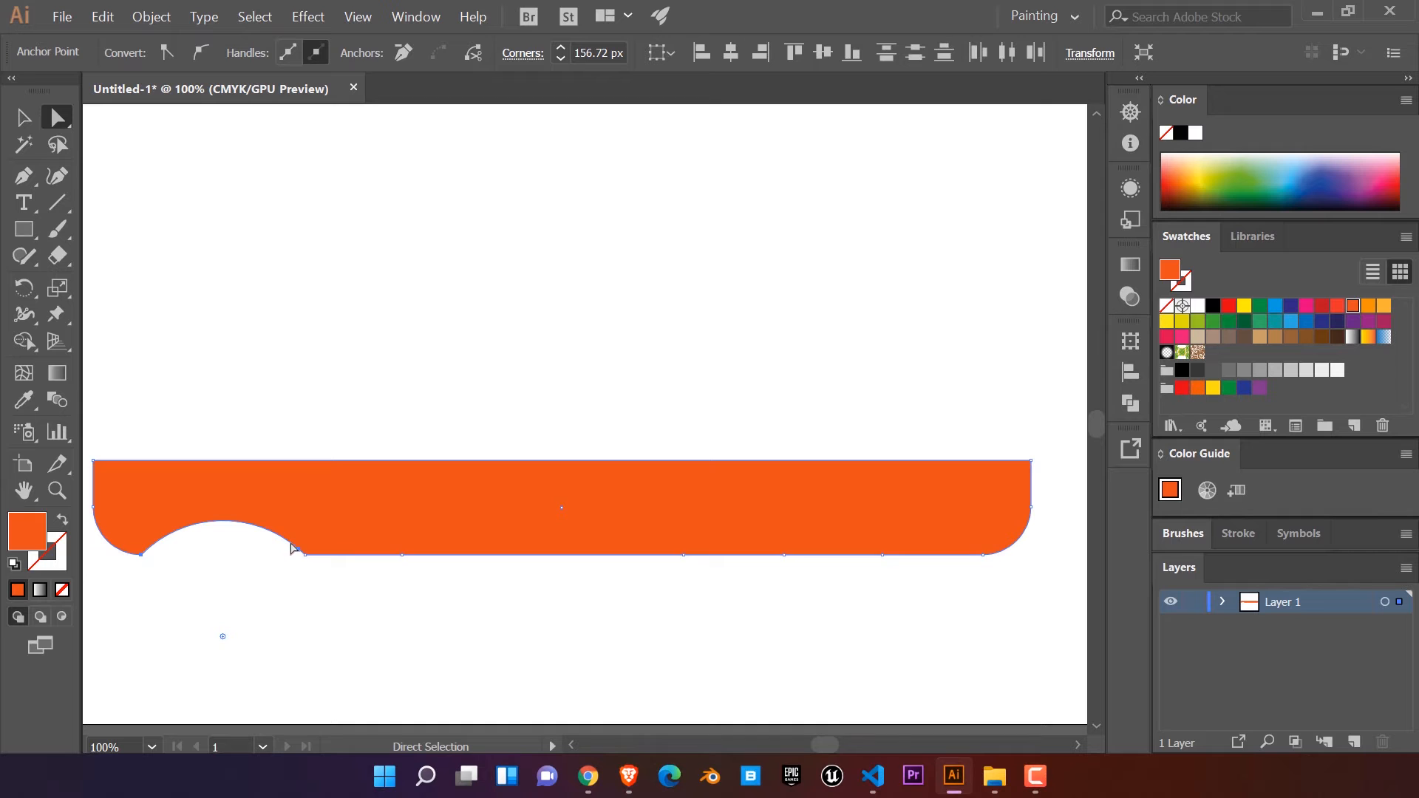
{"action": "left_click", "coordinate": [881, 555]}
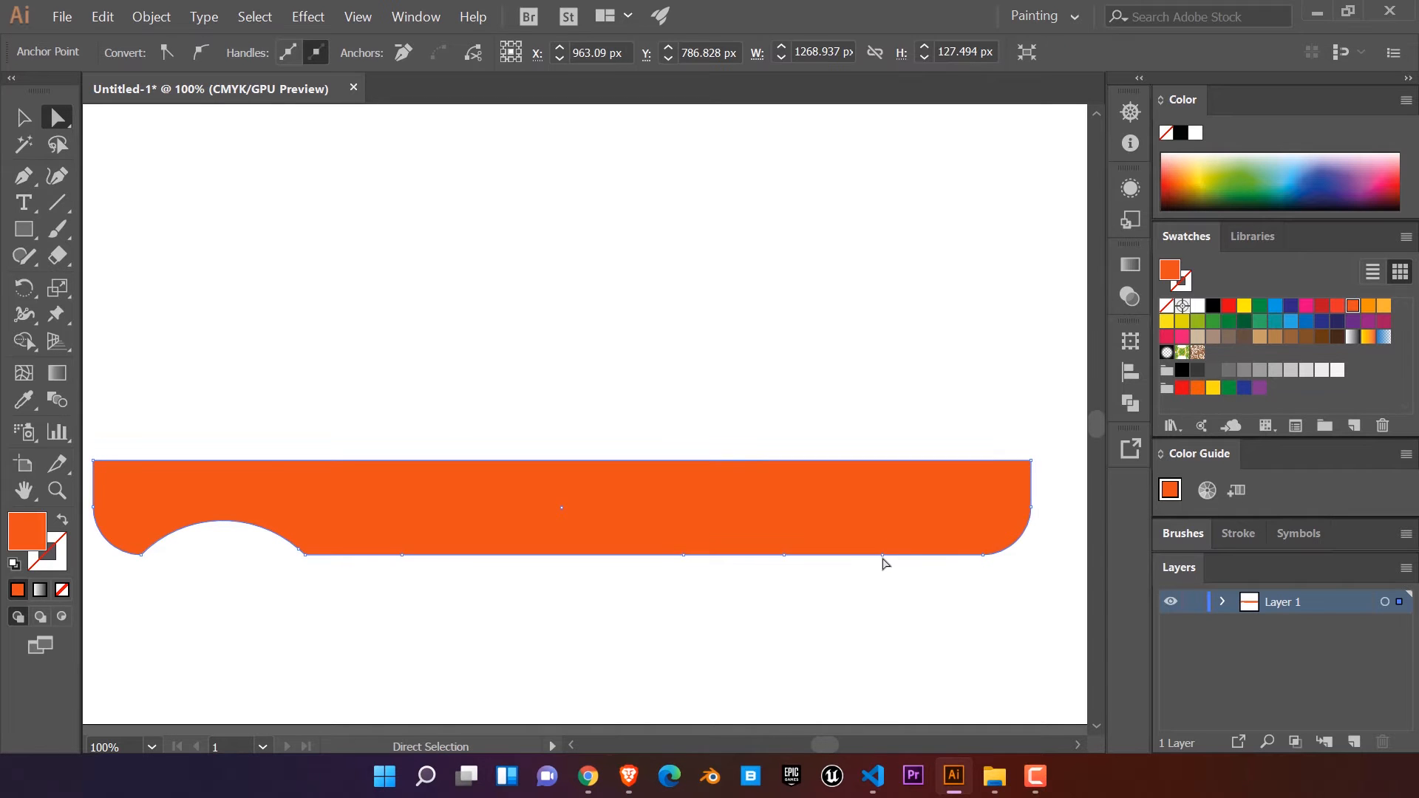
{"action": "left_click_drag", "start_coordinate": [784, 554], "coordinate": [783, 382]}
{"action": "left_click_drag", "start_coordinate": [786, 441], "coordinate": [788, 659]}
Step: Try to raise the peak of the left arch to make its cutout taller
{"action": "left_click", "coordinate": [223, 522]}
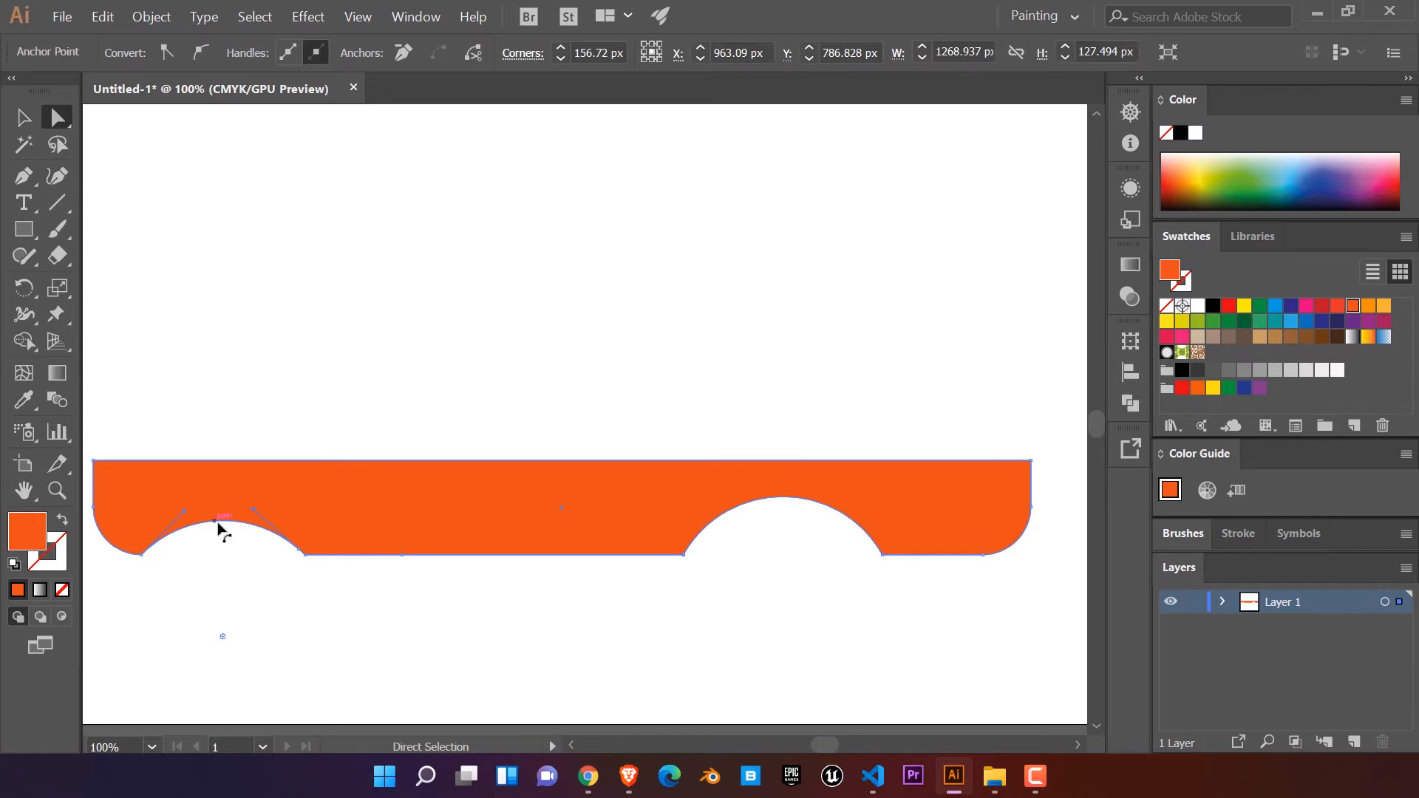
{"action": "left_click_drag", "start_coordinate": [225, 521], "coordinate": [231, 487]}
{"action": "left_click", "coordinate": [235, 526]}
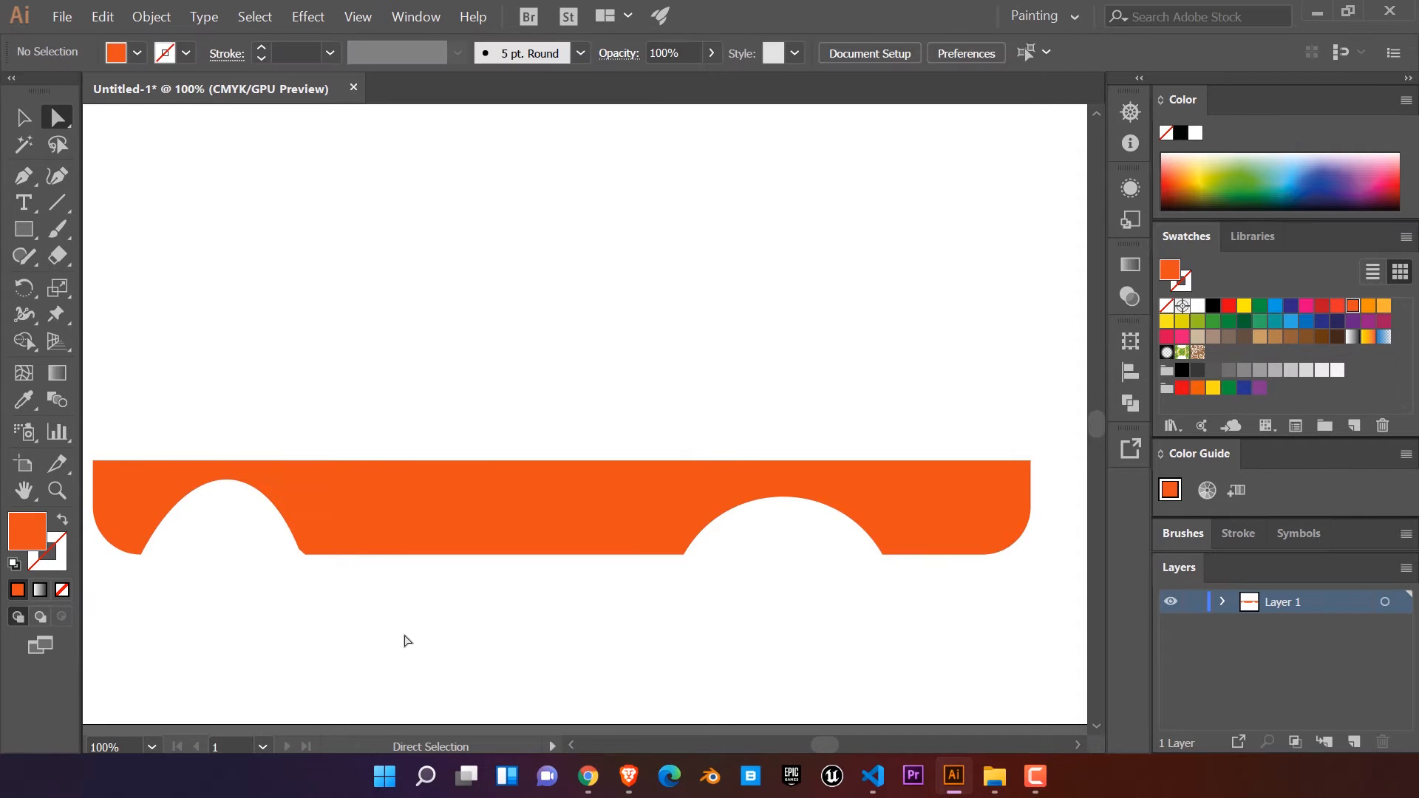
{"action": "scroll", "coordinate": [479, 643], "scroll_direction": "down", "scroll_amount": 1}
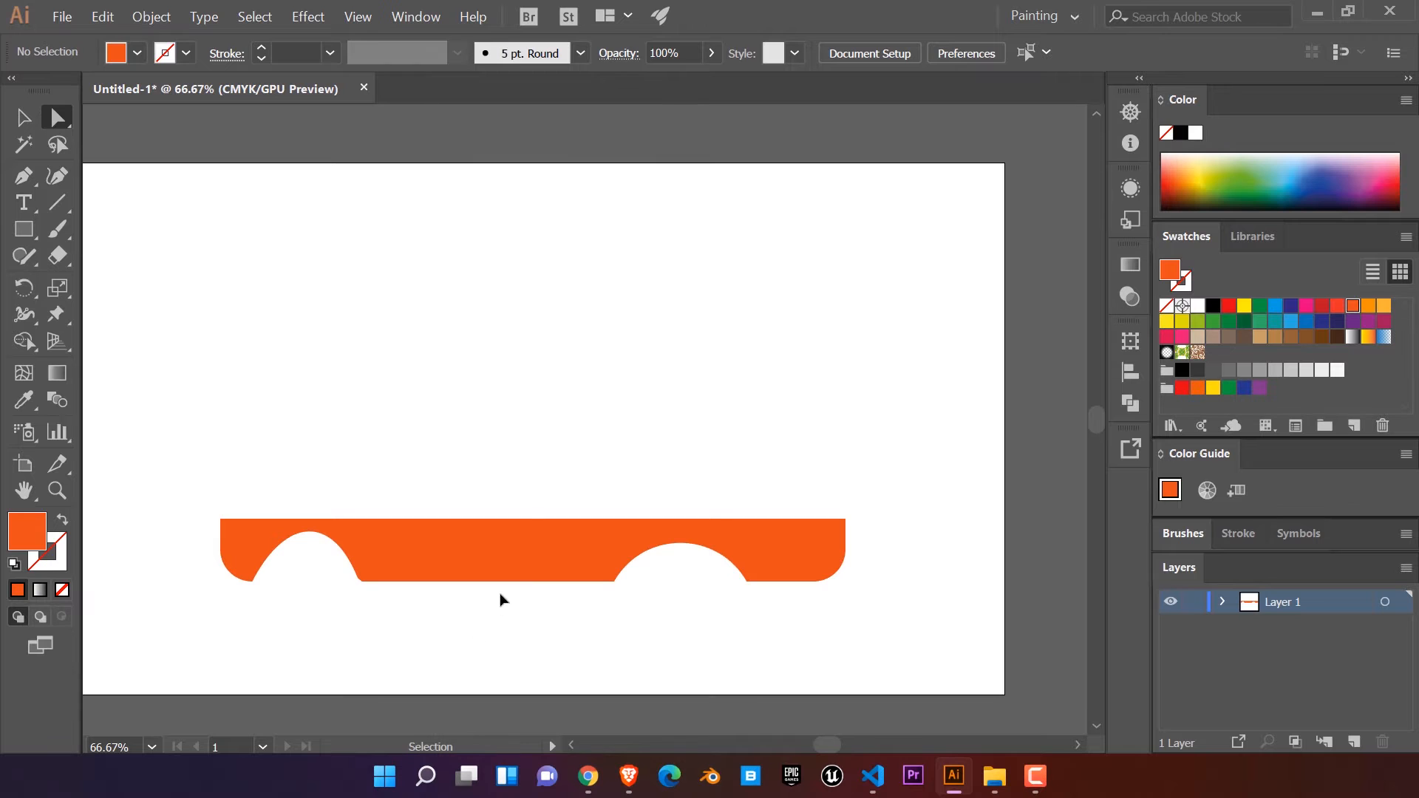
Step: Undo both arched cutouts and the extra anchor points, keeping only the first two points added on the right
{"action": "key", "text": "ctrl+z"}
{"action": "key", "text": "ctrl+z"}
{"action": "key", "text": "ctrl+z"}
{"action": "key", "text": "ctrl+z"}
{"action": "key", "text": "ctrl+z"}
{"action": "key", "text": "ctrl+z"}
{"action": "key", "text": "ctrl+z"}
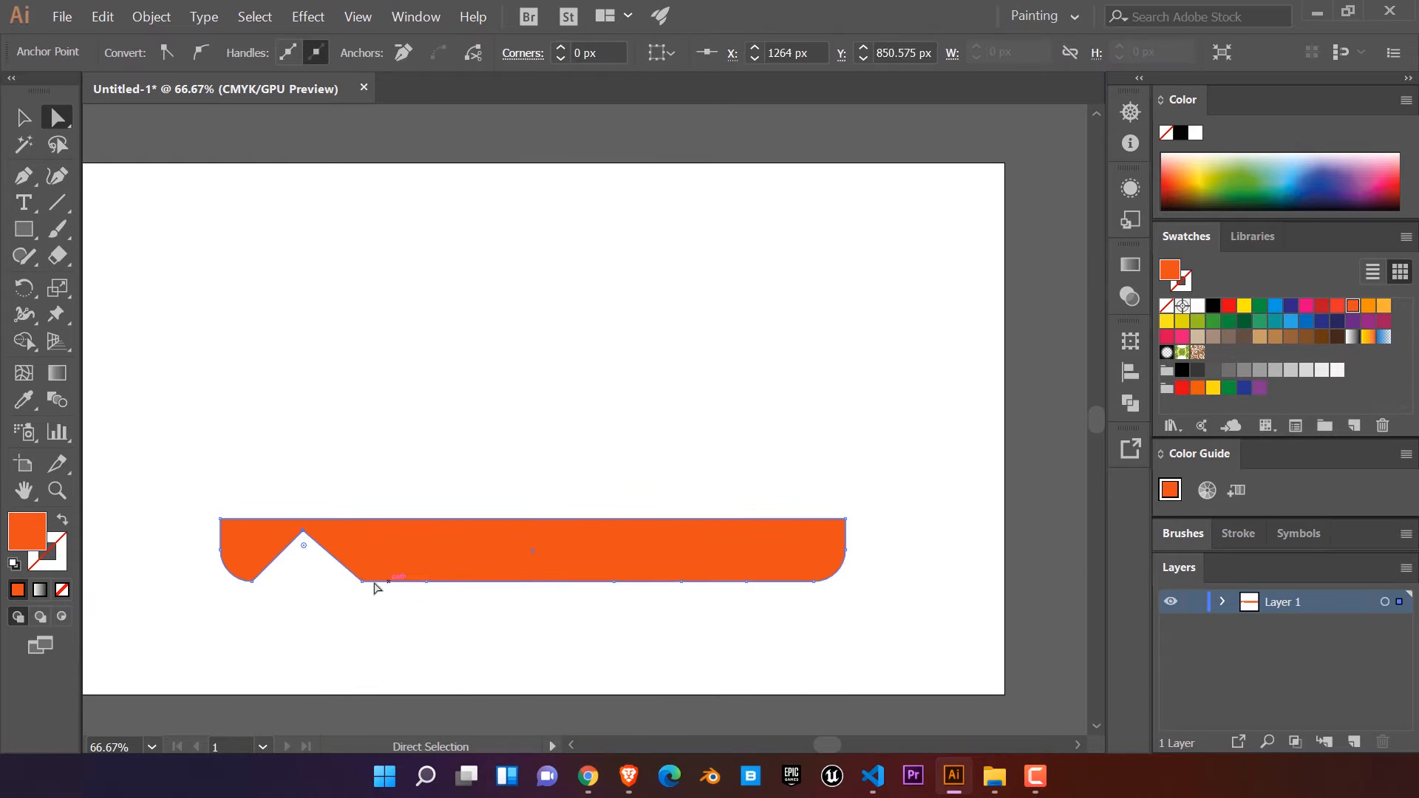
{"action": "key", "text": "ctrl+z"}
{"action": "key", "text": "ctrl+z"}
{"action": "key", "text": "ctrl+z"}
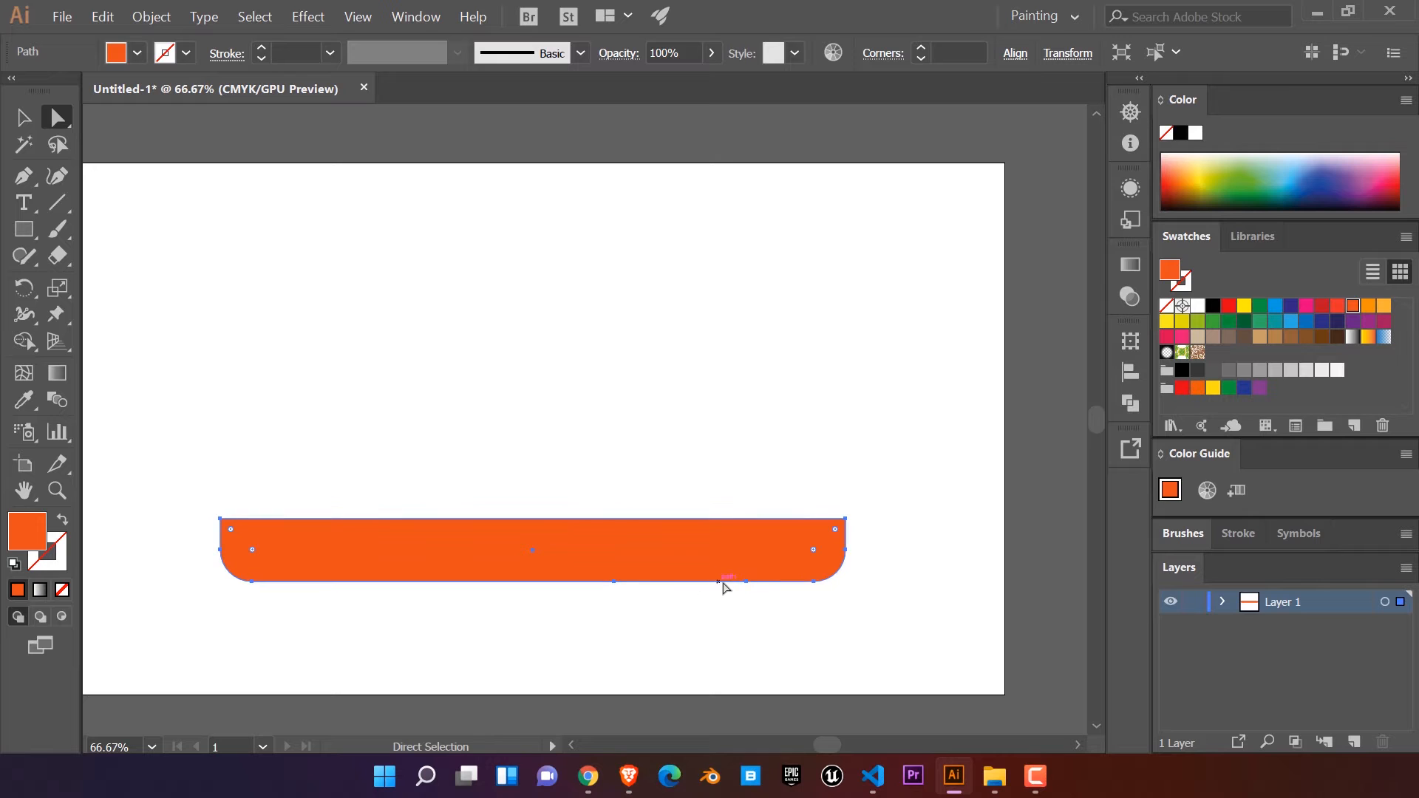
Step: Add an anchor point between the two bottom-edge points, pull it up and round its corner to about 148 px, forming an arched cutout
{"action": "left_click", "coordinate": [747, 582]}
{"action": "left_click", "coordinate": [22, 177]}
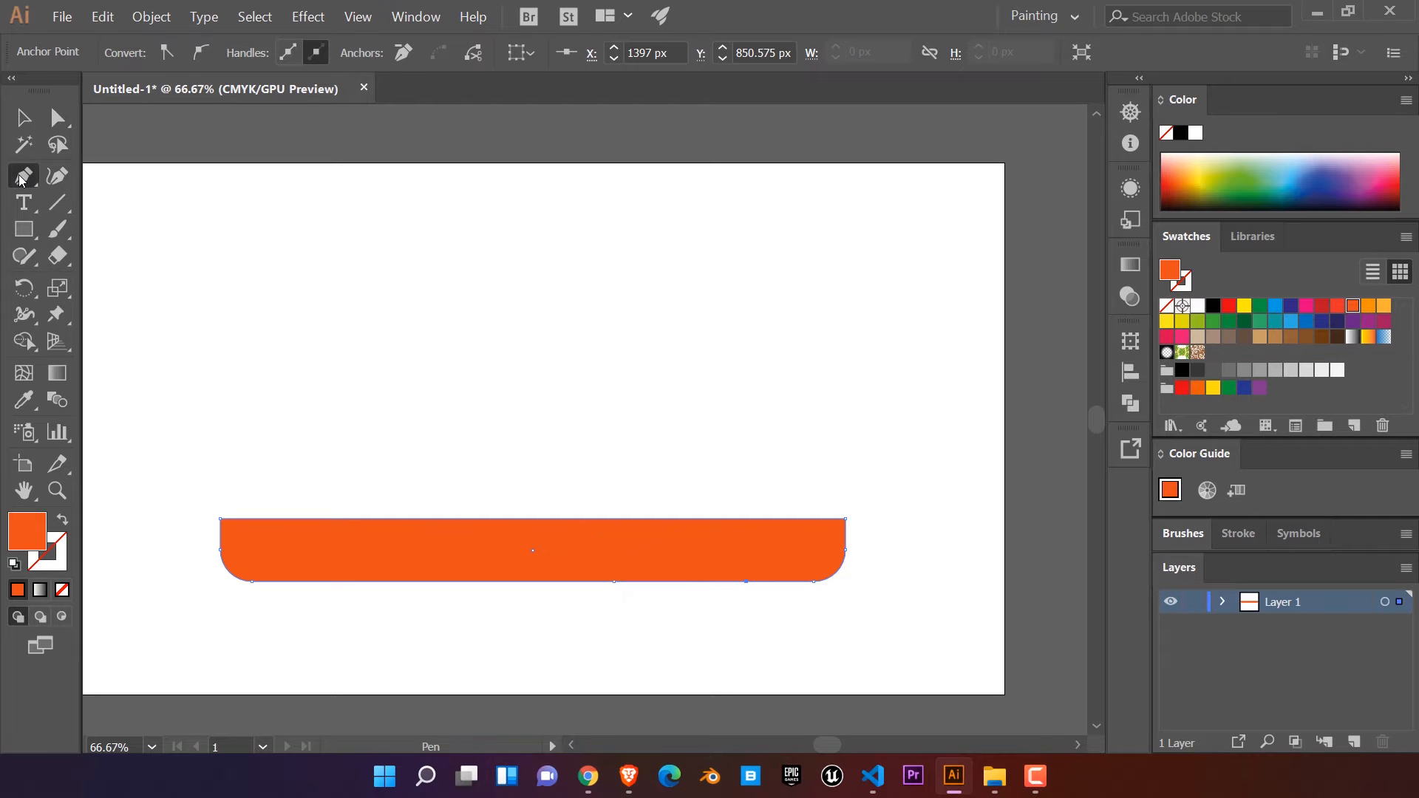
{"action": "left_click", "coordinate": [675, 582]}
{"action": "left_click", "coordinate": [57, 117]}
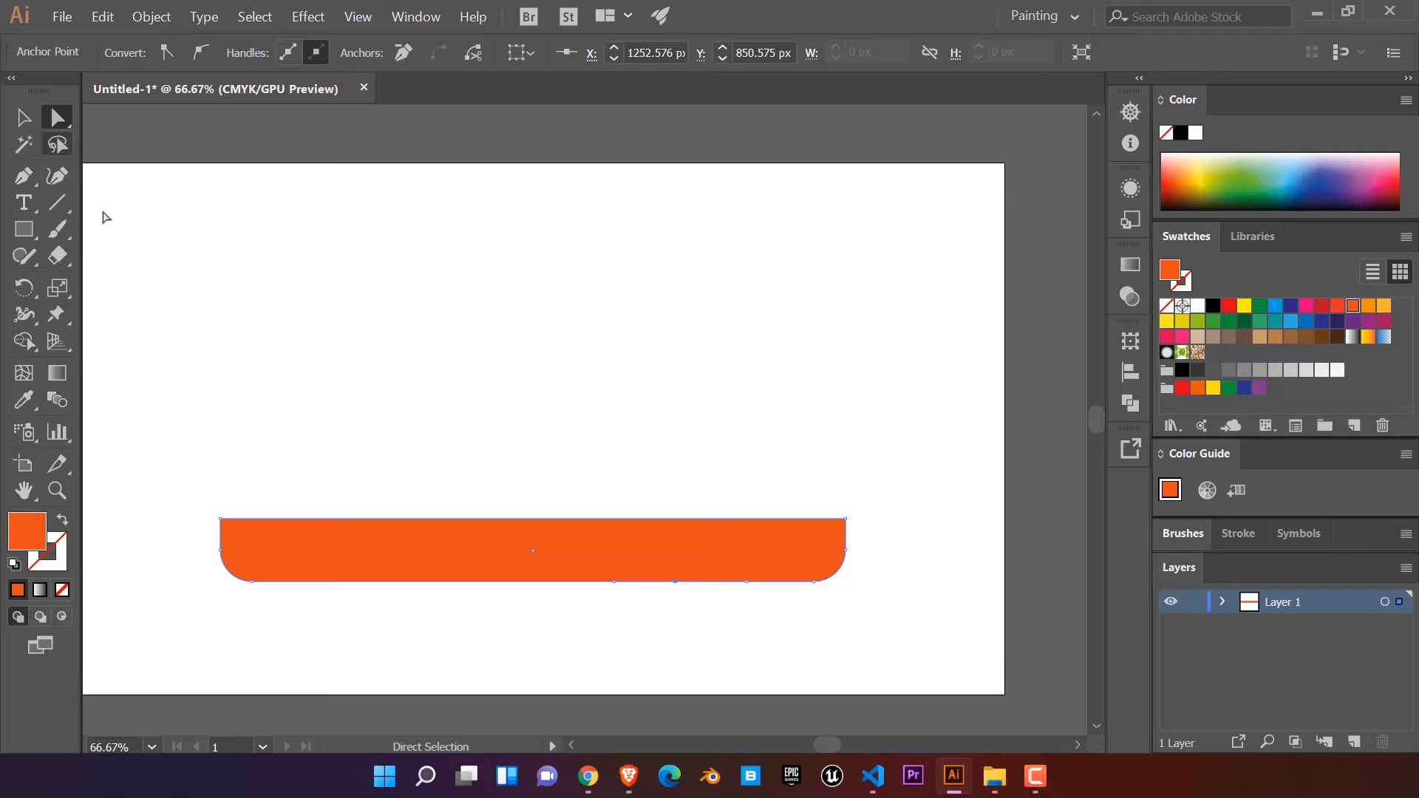
{"action": "left_click_drag", "start_coordinate": [676, 582], "coordinate": [719, 645]}
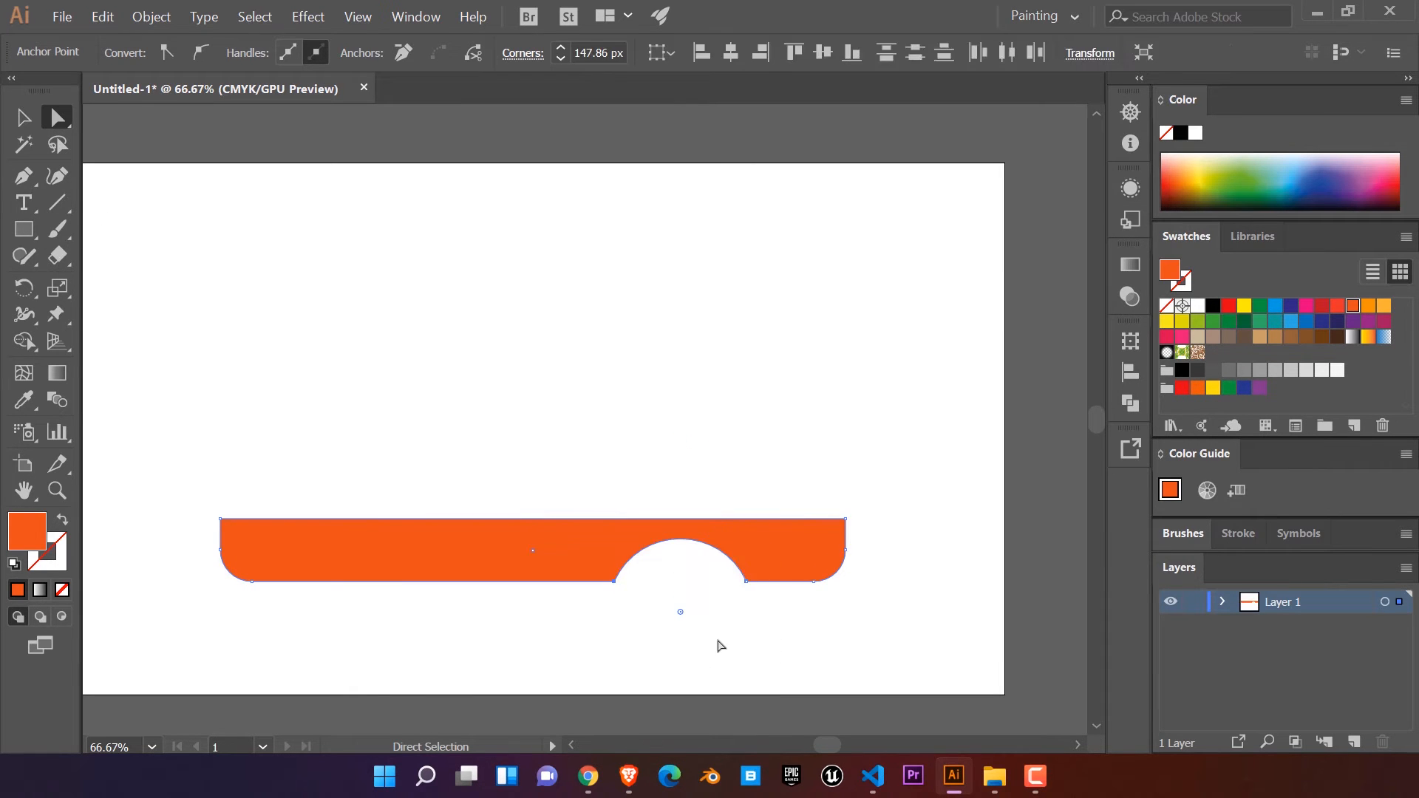
{"action": "left_click", "coordinate": [722, 645]}
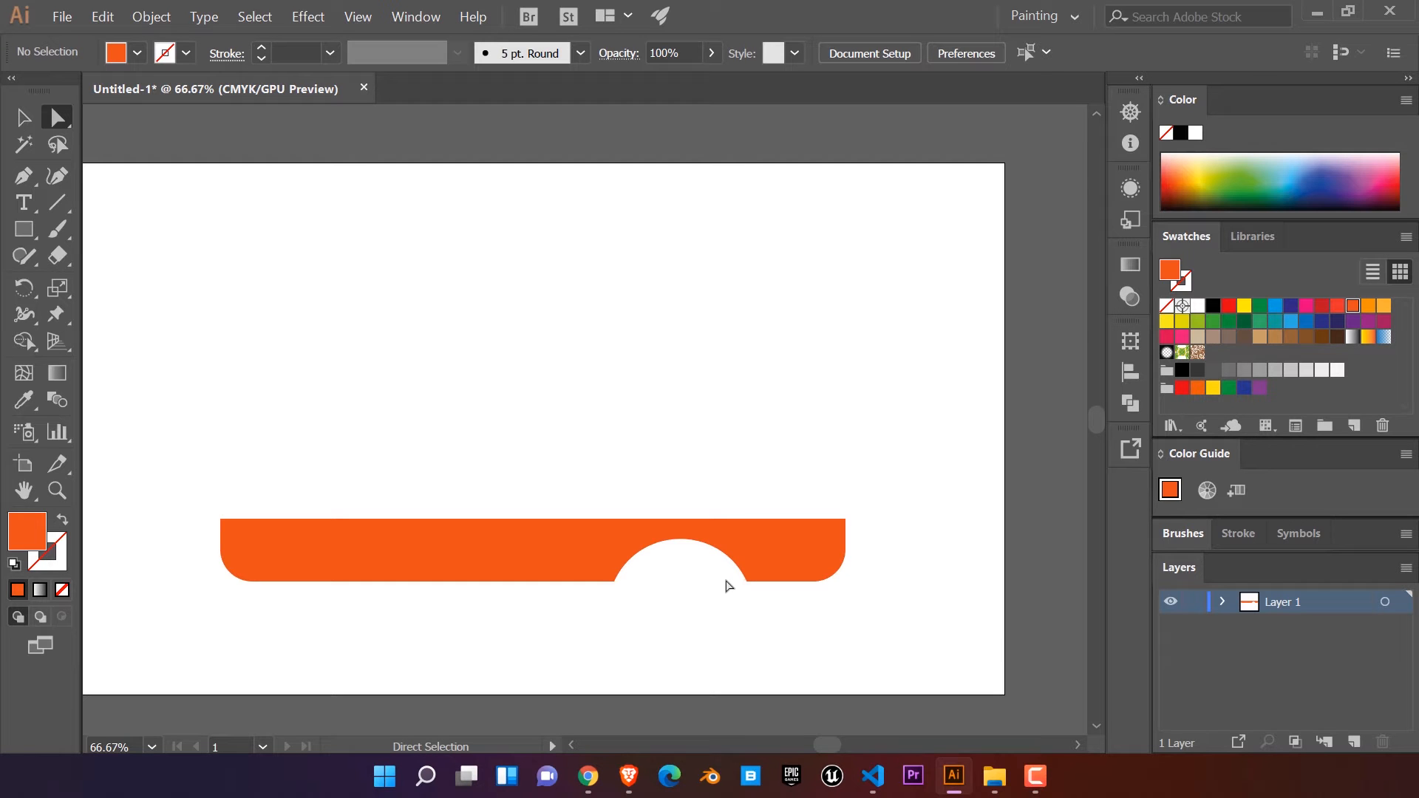
{"action": "scroll", "coordinate": [724, 586], "scroll_direction": "up", "scroll_amount": 1}
{"action": "left_click_drag", "start_coordinate": [723, 586], "coordinate": [782, 574]}
{"action": "scroll", "coordinate": [826, 559], "scroll_direction": "down", "scroll_amount": 1}
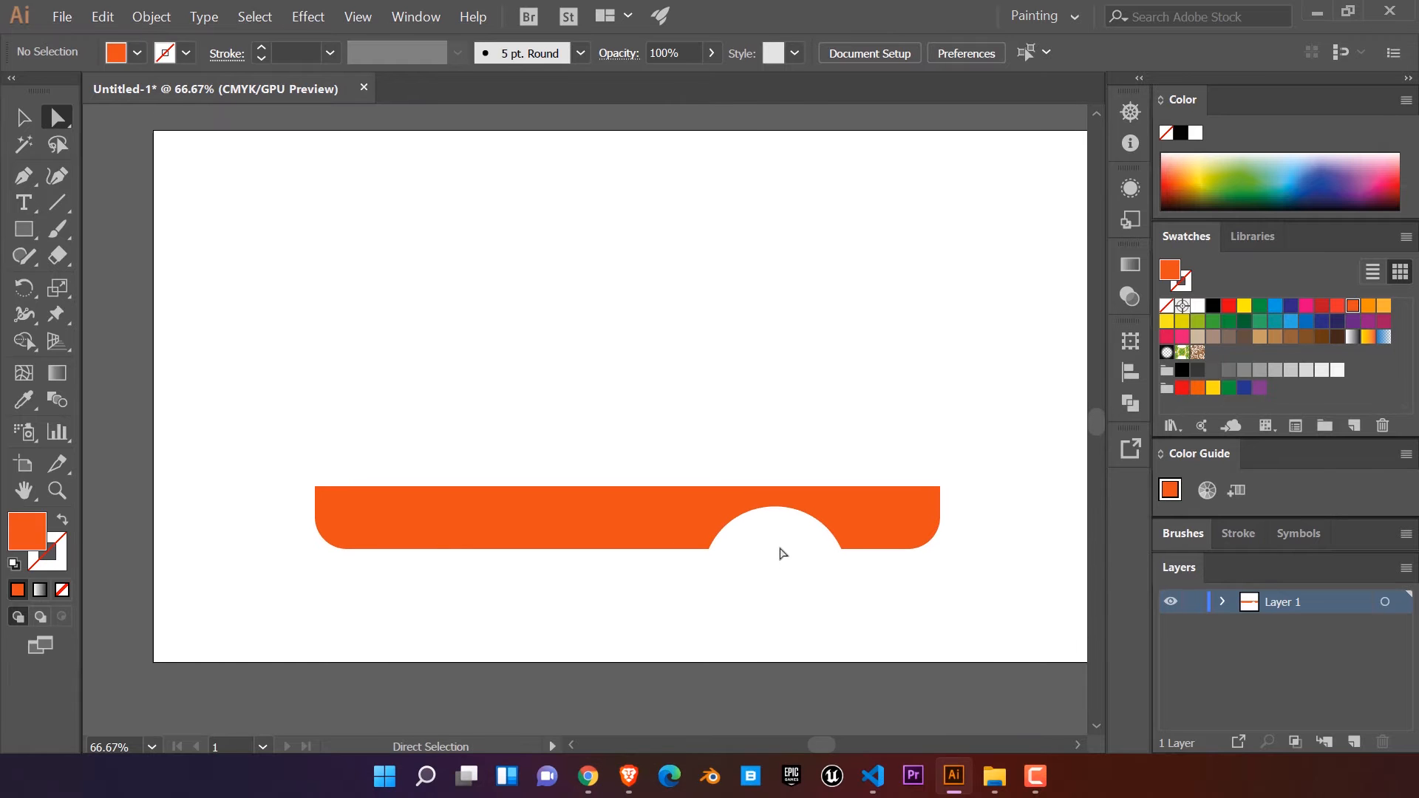
Step: Draw a rectangle directly on top of the red-orange body and extend its left edge to match the body's full width
{"action": "left_click", "coordinate": [23, 229]}
{"action": "mouse_move", "coordinate": [335, 304]}
{"action": "left_mouse_down"}
{"action": "mouse_move", "coordinate": [583, 428]}
{"action": "mouse_move", "coordinate": [943, 437]}
{"action": "mouse_move", "coordinate": [943, 469]}
{"action": "mouse_move", "coordinate": [934, 415]}
{"action": "mouse_move", "coordinate": [940, 486]}
{"action": "left_mouse_up"}
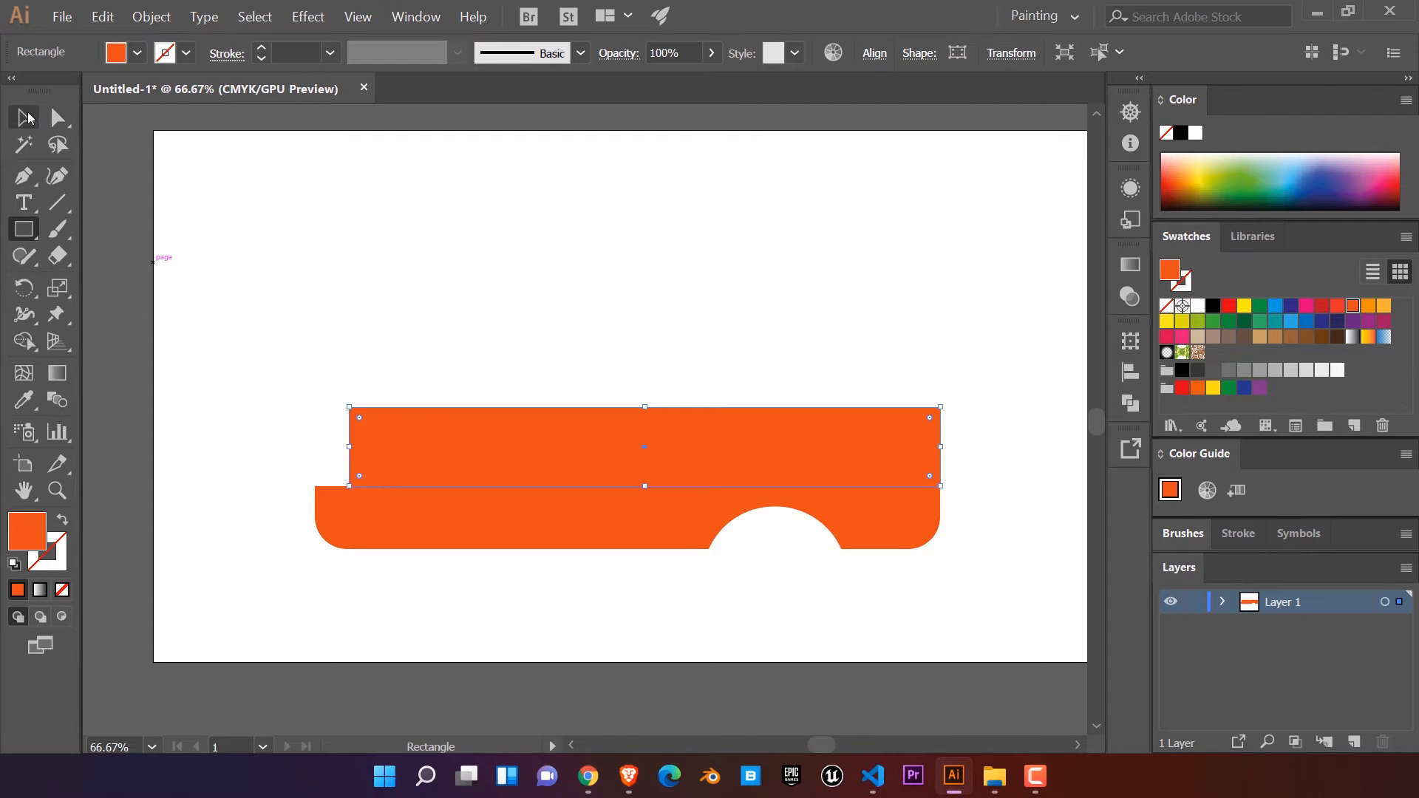
{"action": "left_click", "coordinate": [23, 117]}
{"action": "left_click_drag", "start_coordinate": [347, 447], "coordinate": [315, 447]}
{"action": "left_click", "coordinate": [259, 512]}
Step: Fill the upper rectangle with the lighter orange swatch and raise its top edge slightly
{"action": "left_click", "coordinate": [606, 439]}
{"action": "left_click", "coordinate": [1366, 307]}
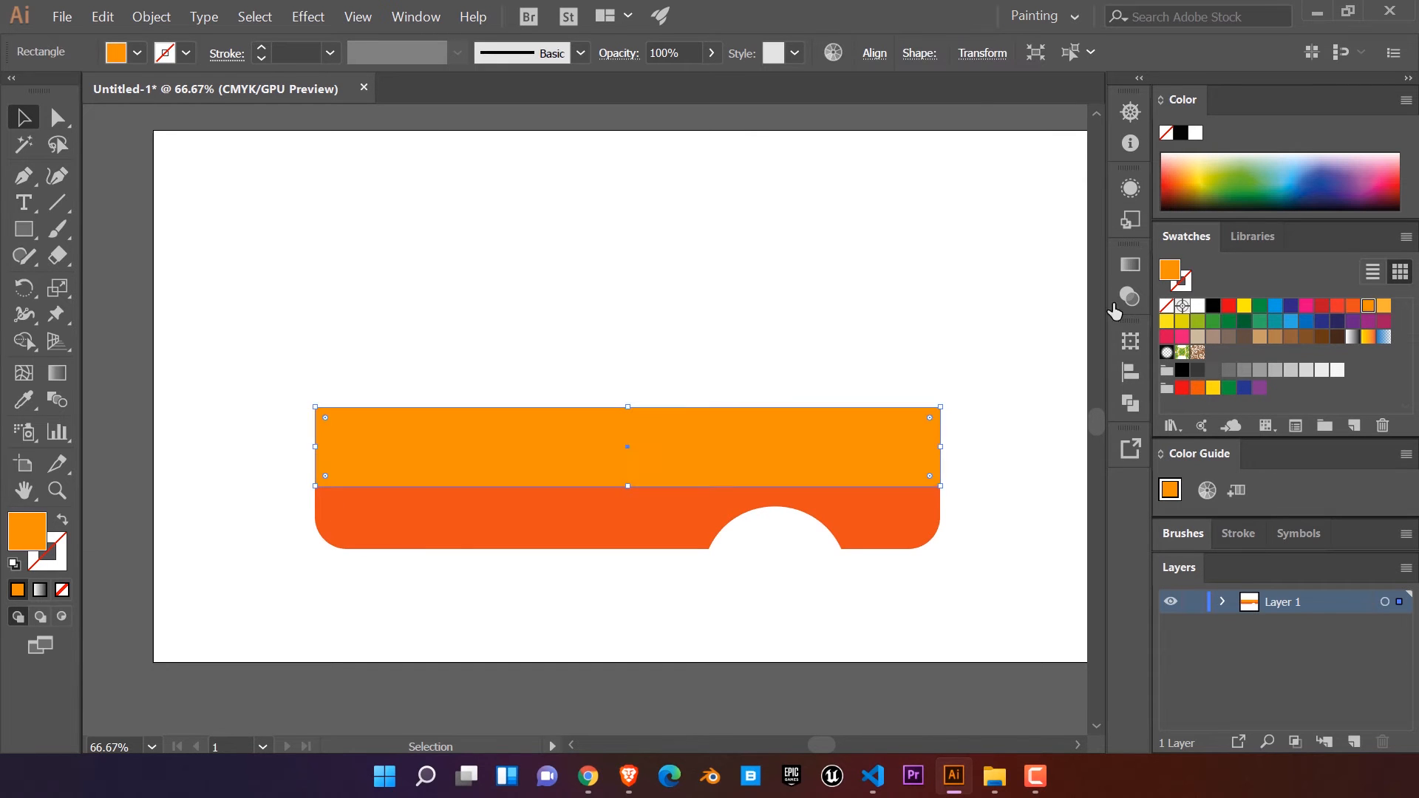
{"action": "left_click", "coordinate": [840, 316]}
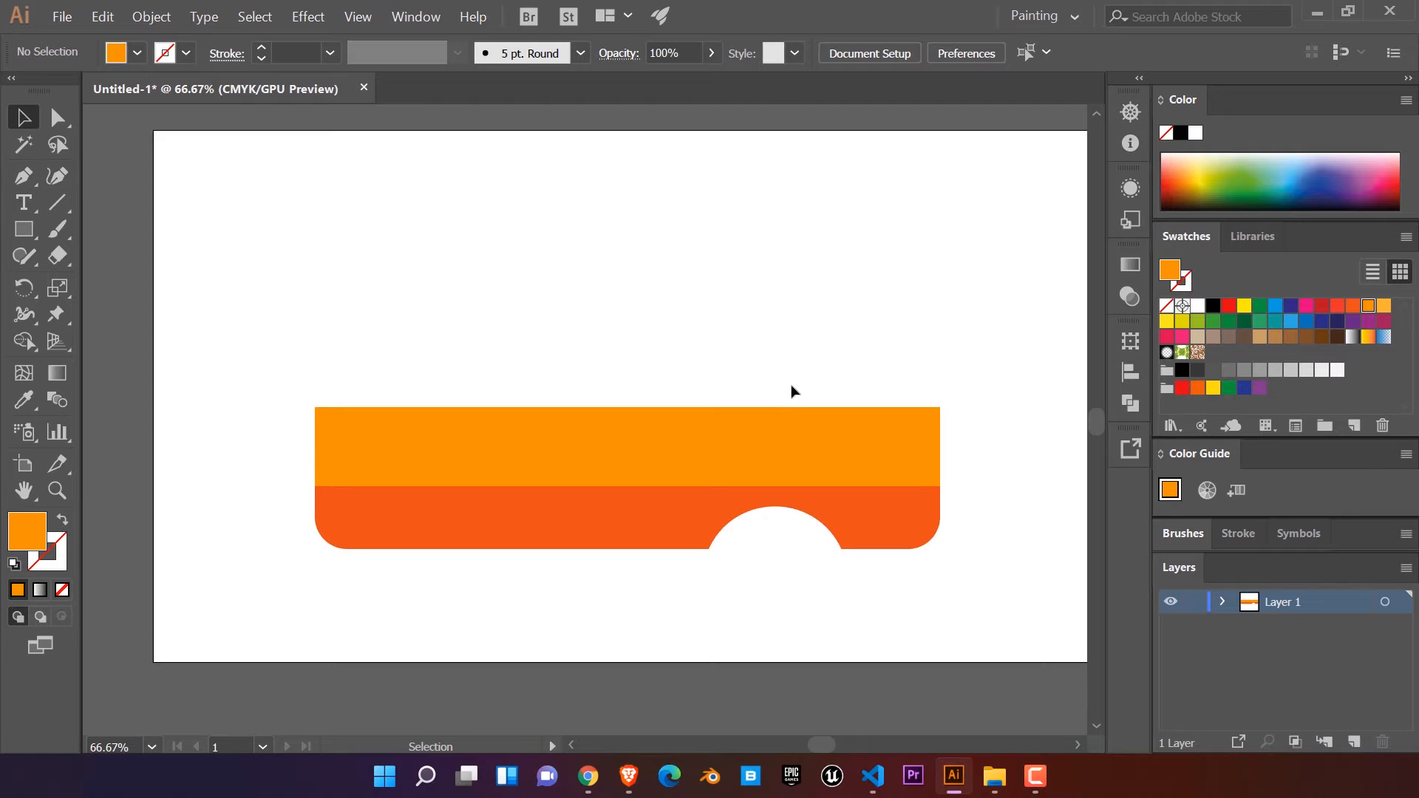
{"action": "scroll", "coordinate": [738, 355], "scroll_direction": "up", "scroll_amount": 1}
{"action": "left_click", "coordinate": [748, 462]}
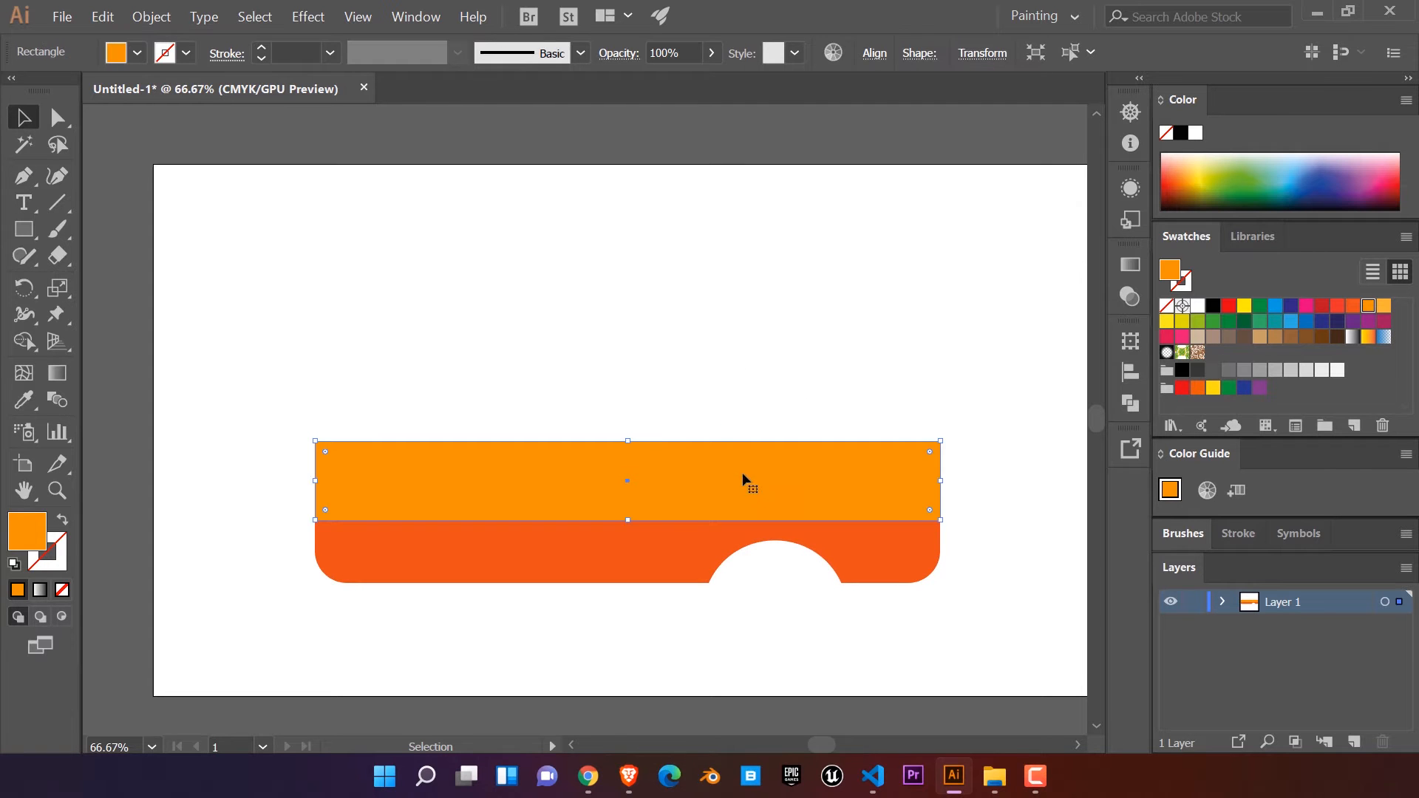
{"action": "left_click_drag", "start_coordinate": [628, 441], "coordinate": [631, 427]}
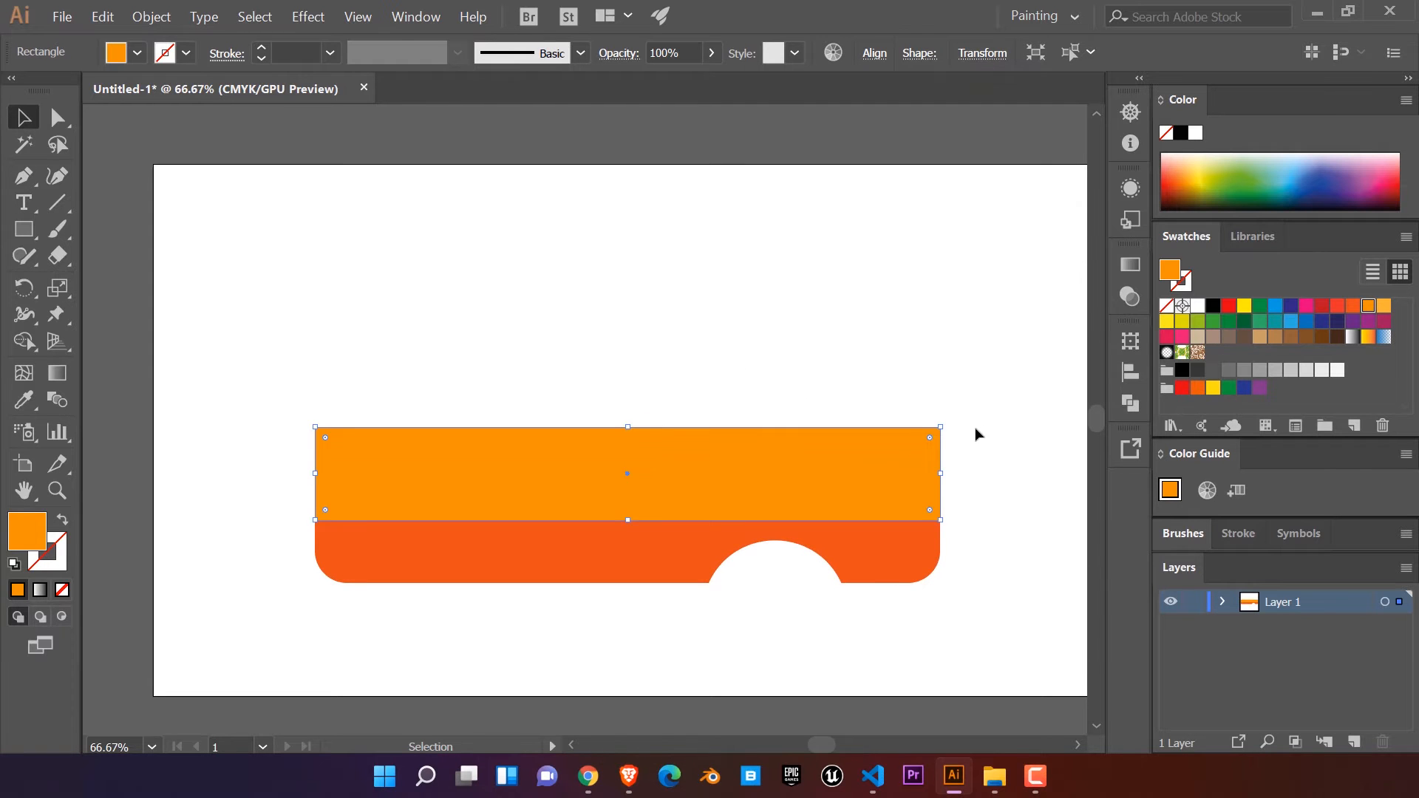
Step: Round only the top-right corner of the orange rectangle into a large curve that forms the hood
{"action": "left_click_drag", "start_coordinate": [927, 438], "coordinate": [912, 465]}
{"action": "key", "text": "ctrl+z"}
{"action": "left_click", "coordinate": [57, 117]}
{"action": "left_click", "coordinate": [940, 427]}
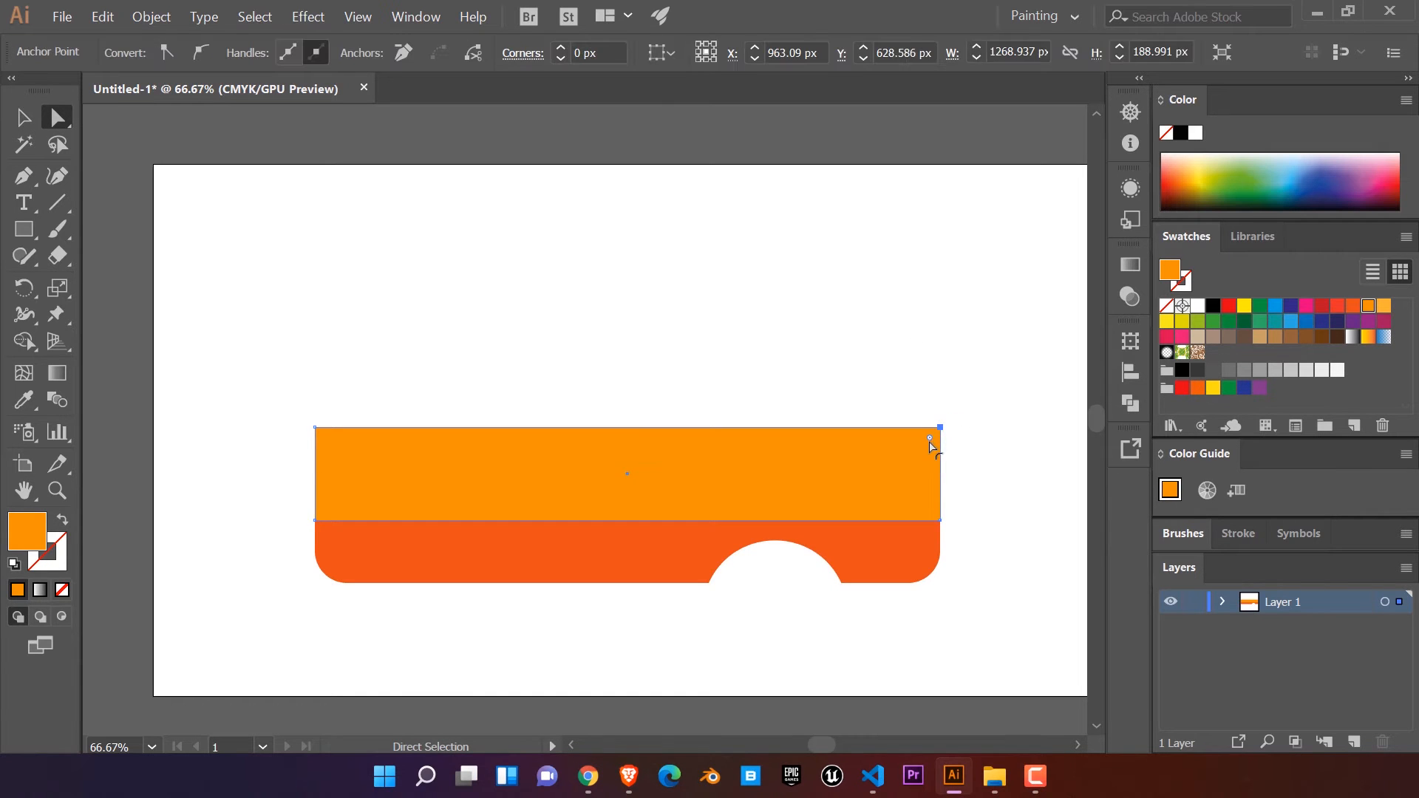
{"action": "left_click_drag", "start_coordinate": [930, 439], "coordinate": [855, 489]}
{"action": "left_click", "coordinate": [972, 431]}
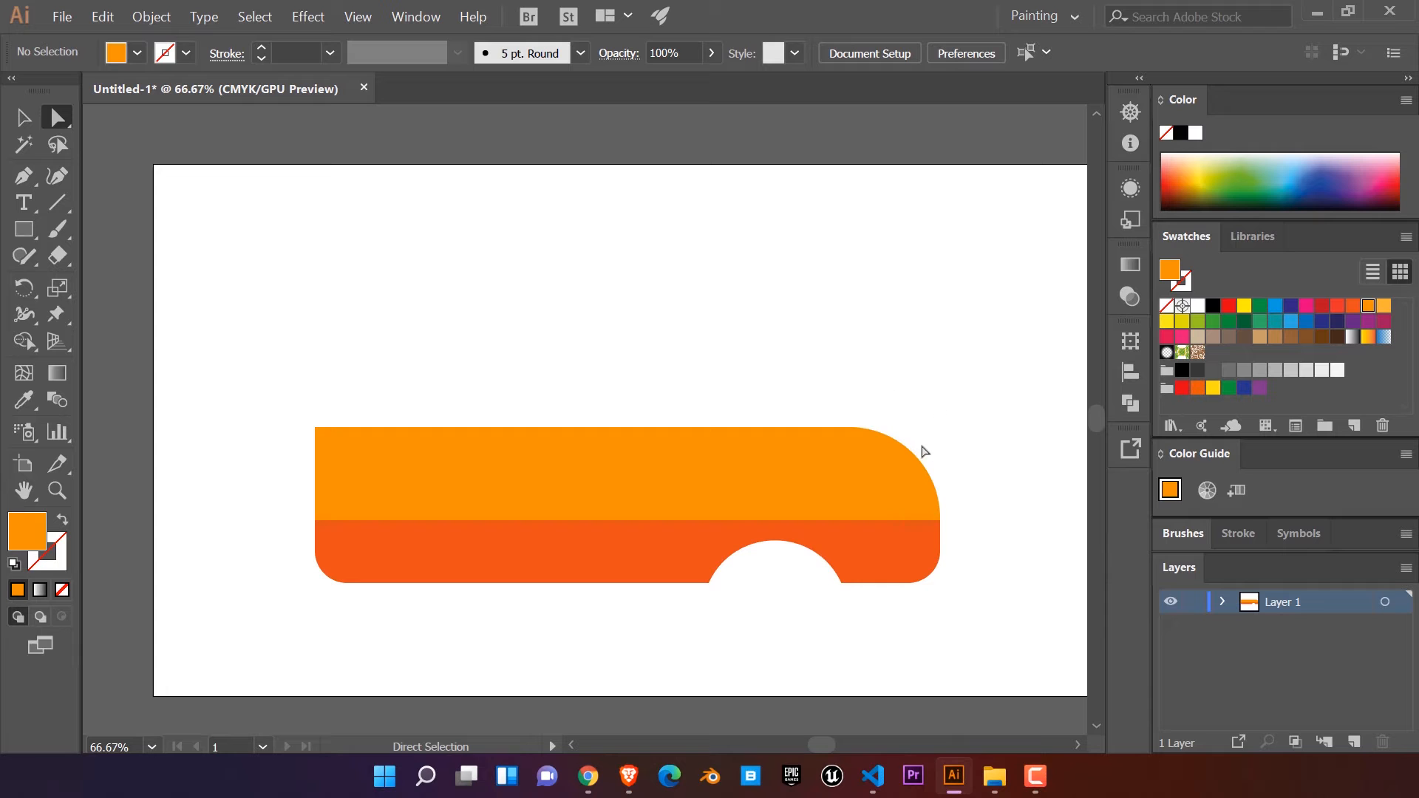
Step: Draw an orange rectangle for the cabin above the rear of the body and lower its top edge to roughly half height
{"action": "mouse_move", "coordinate": [846, 371]}
{"action": "left_mouse_down"}
{"action": "mouse_move", "coordinate": [889, 400]}
{"action": "mouse_move", "coordinate": [835, 362]}
{"action": "left_mouse_up"}
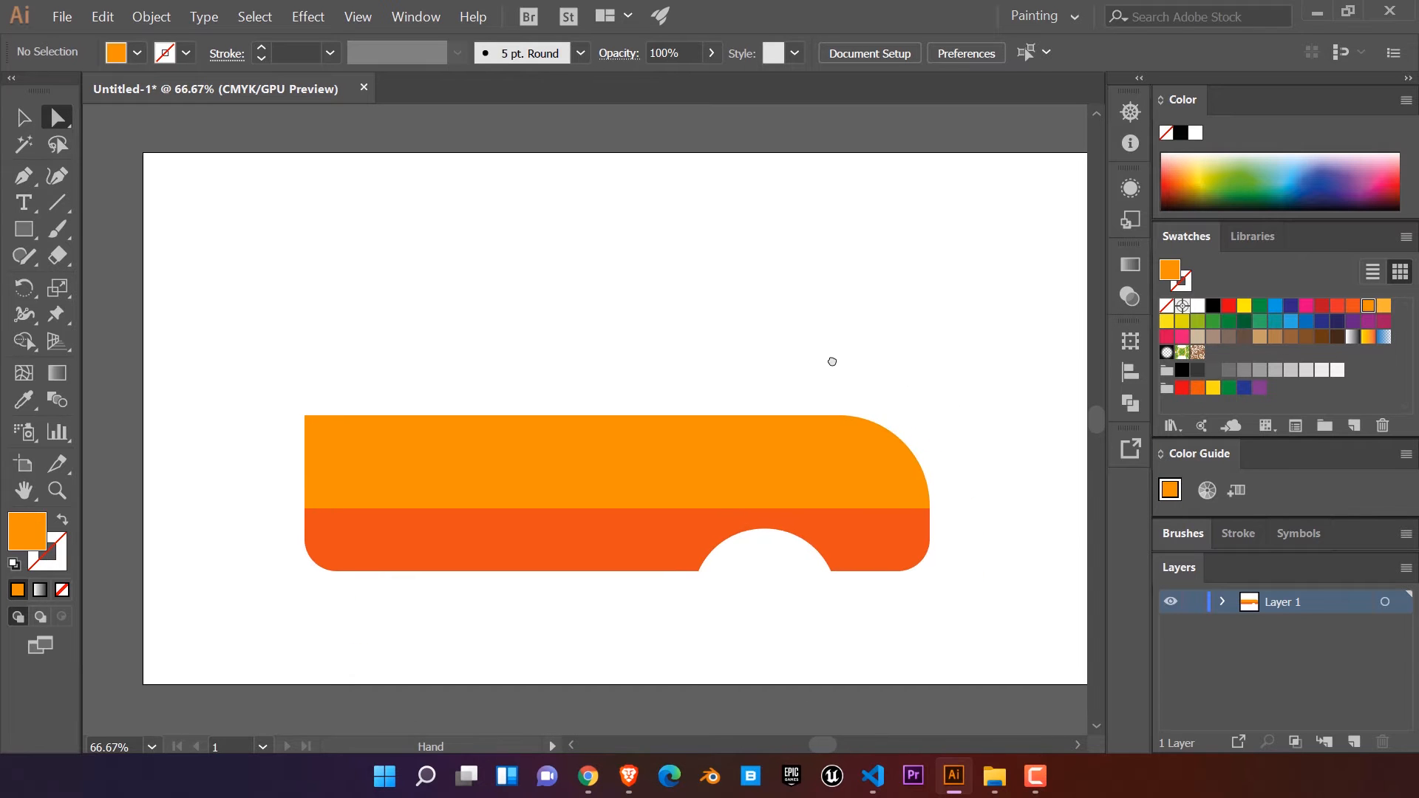
{"action": "key", "text": "m"}
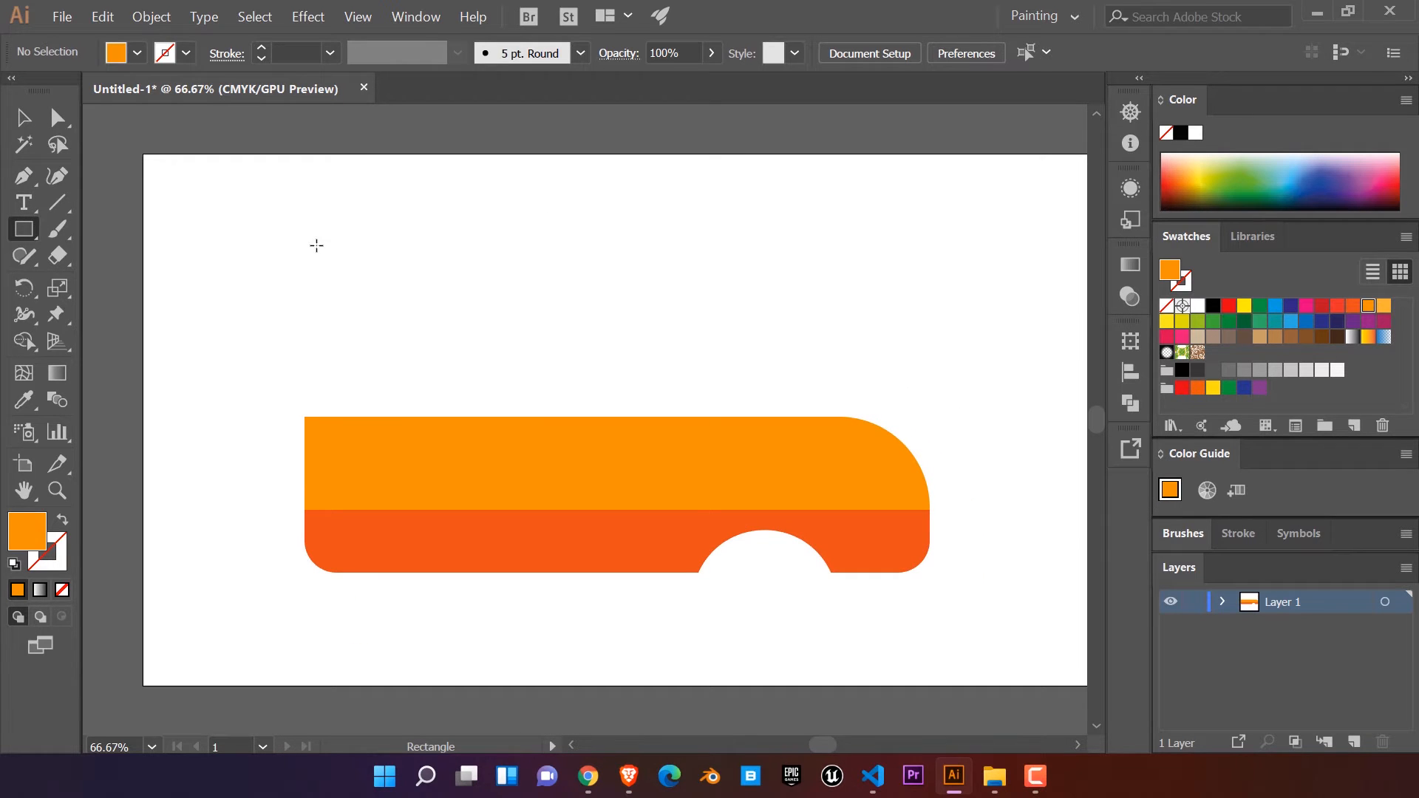
{"action": "left_click_drag", "start_coordinate": [304, 237], "coordinate": [763, 417]}
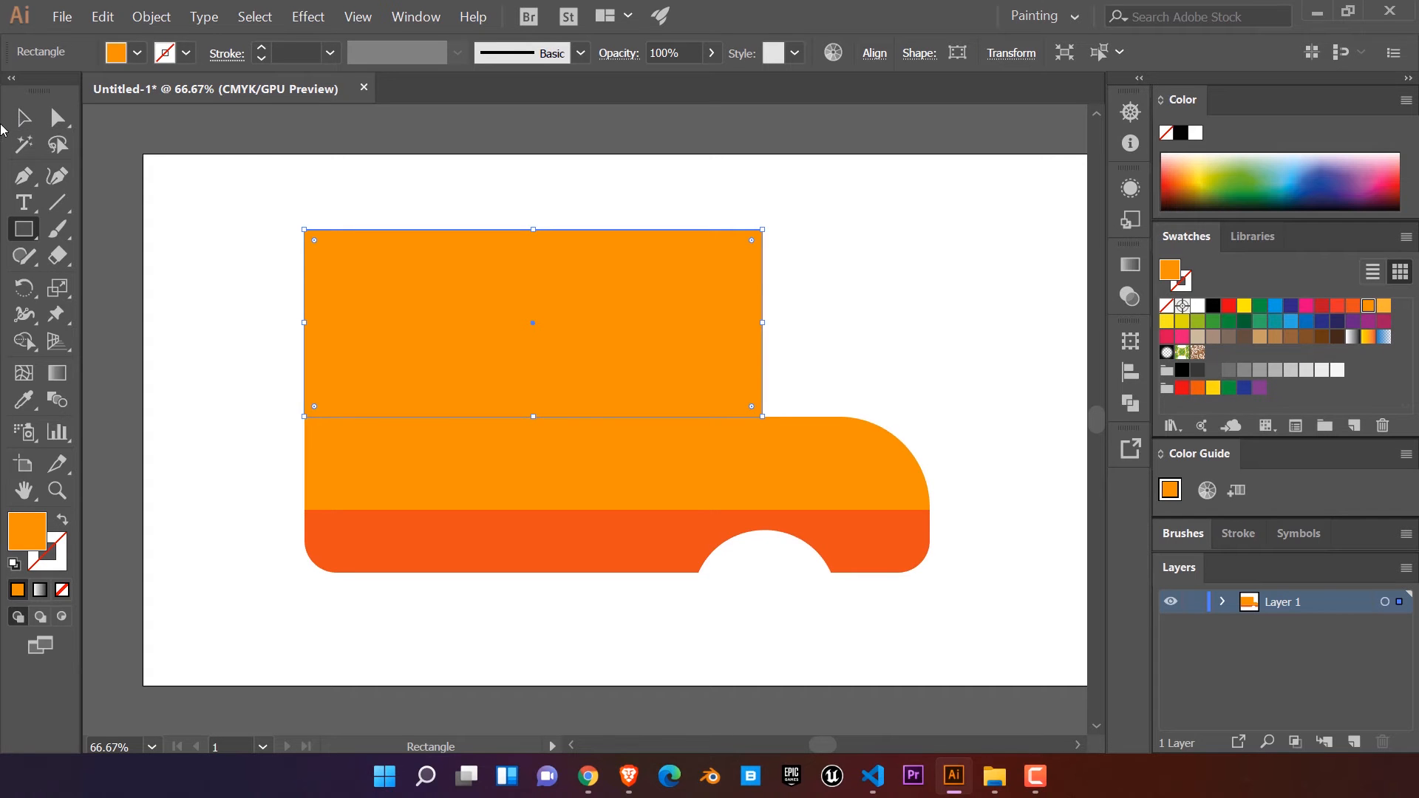
{"action": "left_click", "coordinate": [21, 117]}
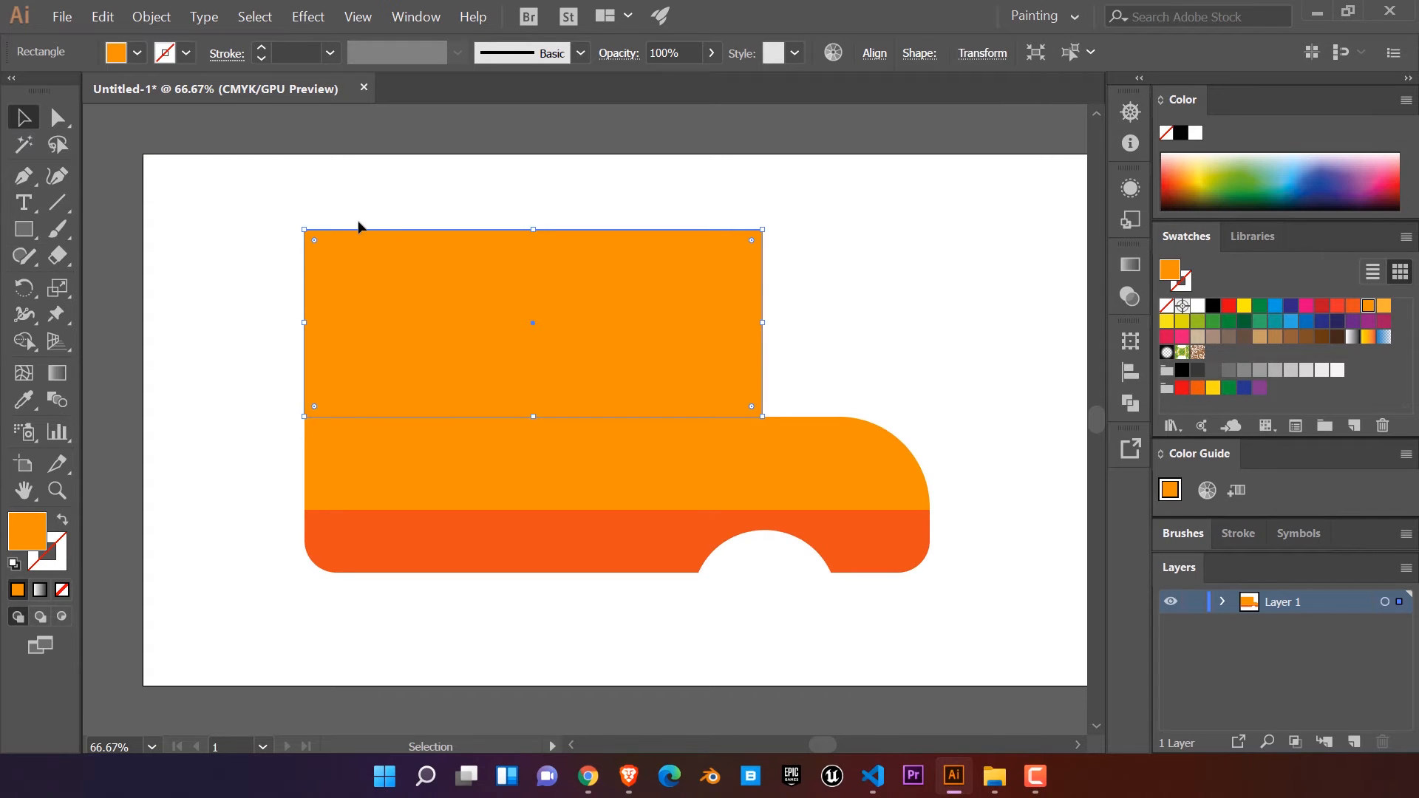
{"action": "left_click_drag", "start_coordinate": [533, 229], "coordinate": [533, 316]}
Step: Round the cabin's top-left corner to about 80 px and its top-right corner to the maximum radius
{"action": "left_click", "coordinate": [62, 118]}
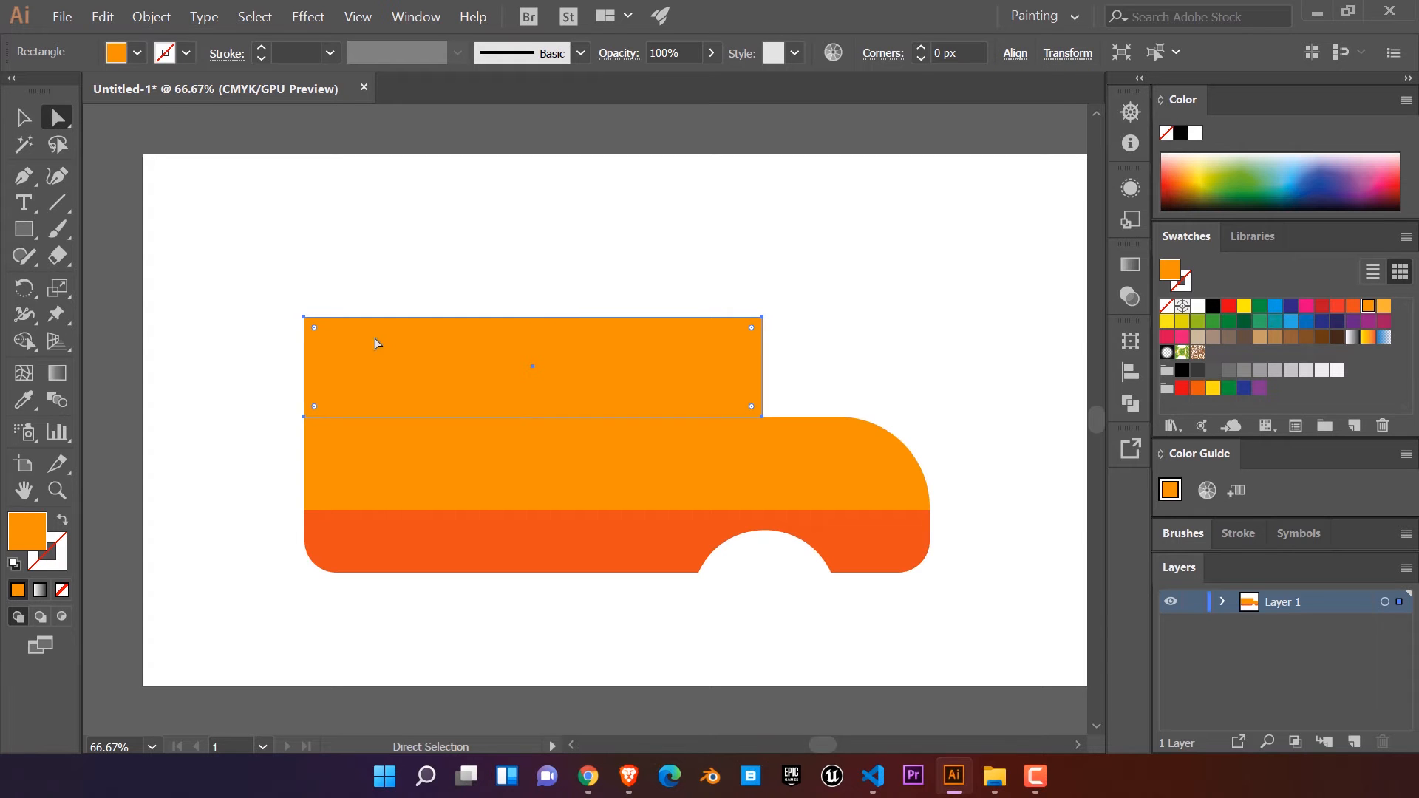
{"action": "left_click_drag", "start_coordinate": [323, 337], "coordinate": [346, 359]}
{"action": "key", "text": "ctrl+z"}
{"action": "left_click", "coordinate": [305, 319]}
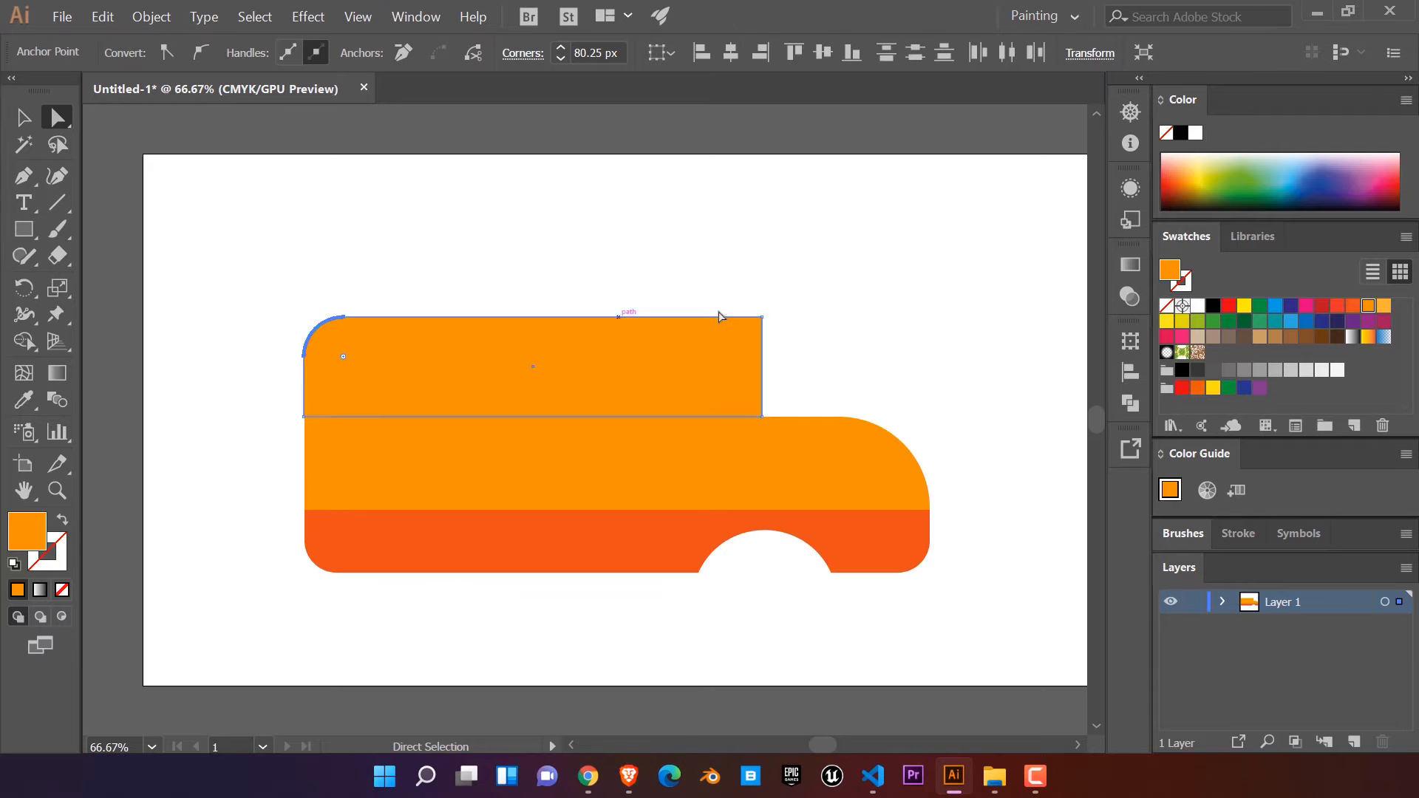
{"action": "left_click", "coordinate": [760, 321]}
{"action": "left_click_drag", "start_coordinate": [753, 327], "coordinate": [634, 424]}
{"action": "left_click", "coordinate": [791, 357]}
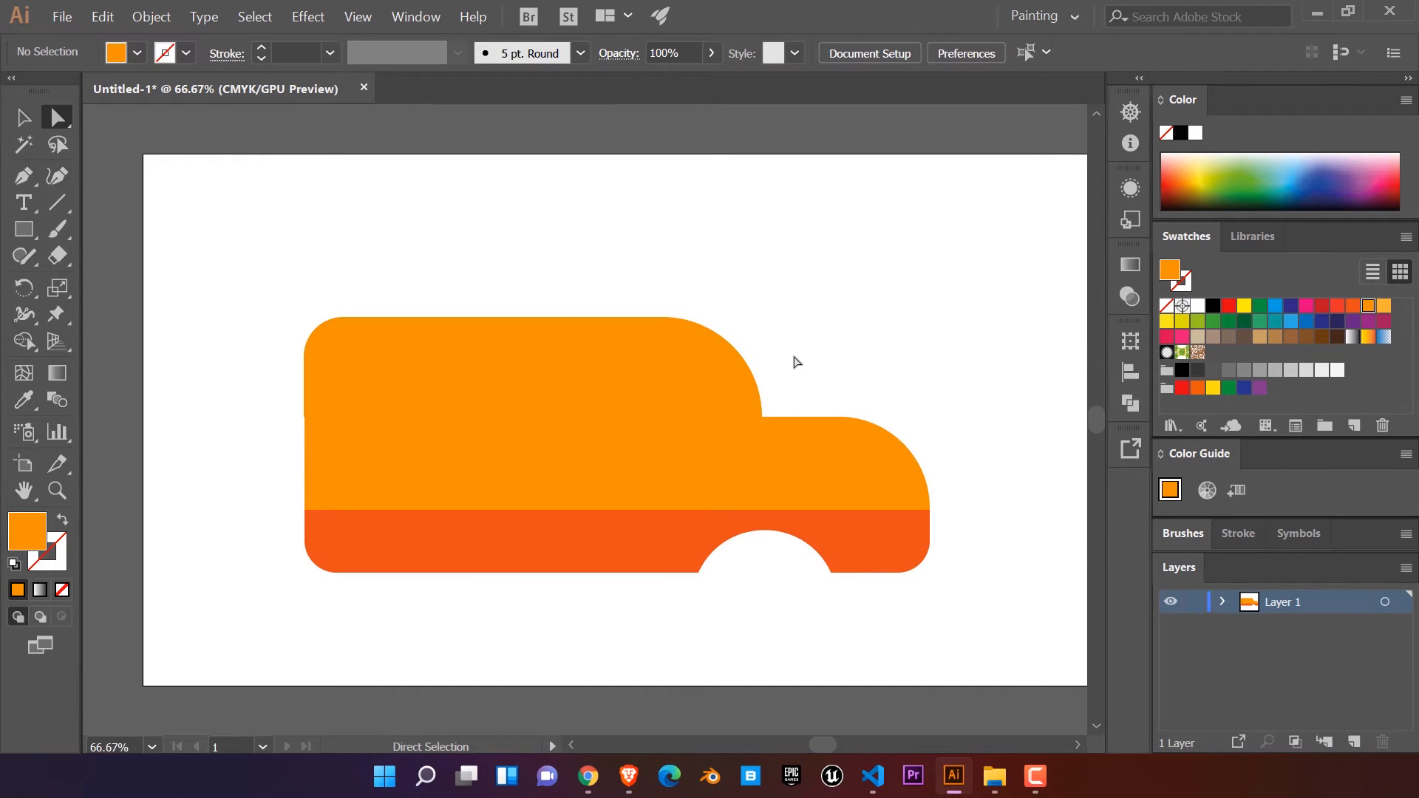
Step: Reduce the cabin's front corner radius slightly and pull its lower front points and curve into a sloping windshield that meets the hood
{"action": "left_click", "coordinate": [728, 388]}
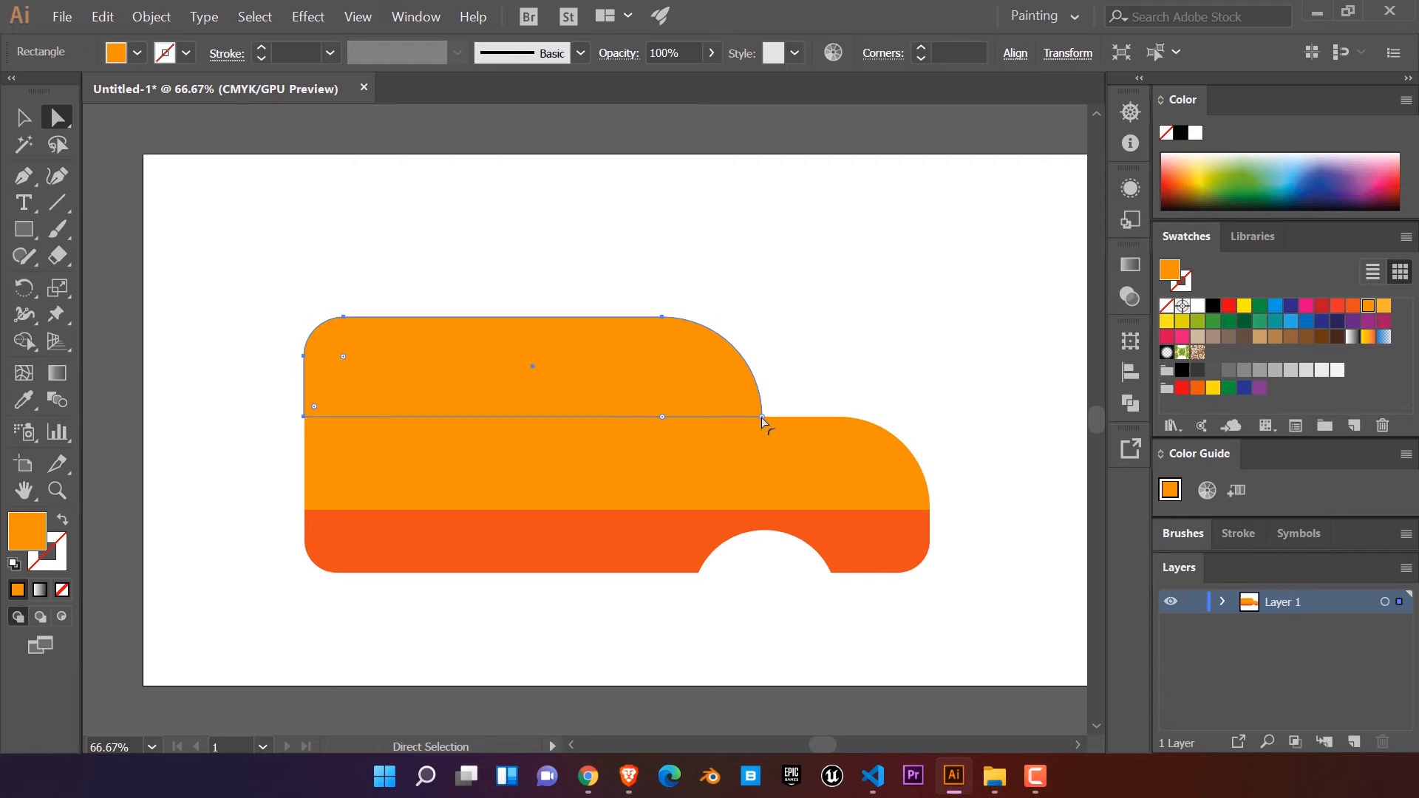
{"action": "scroll", "coordinate": [771, 431], "scroll_direction": "up", "scroll_amount": 2}
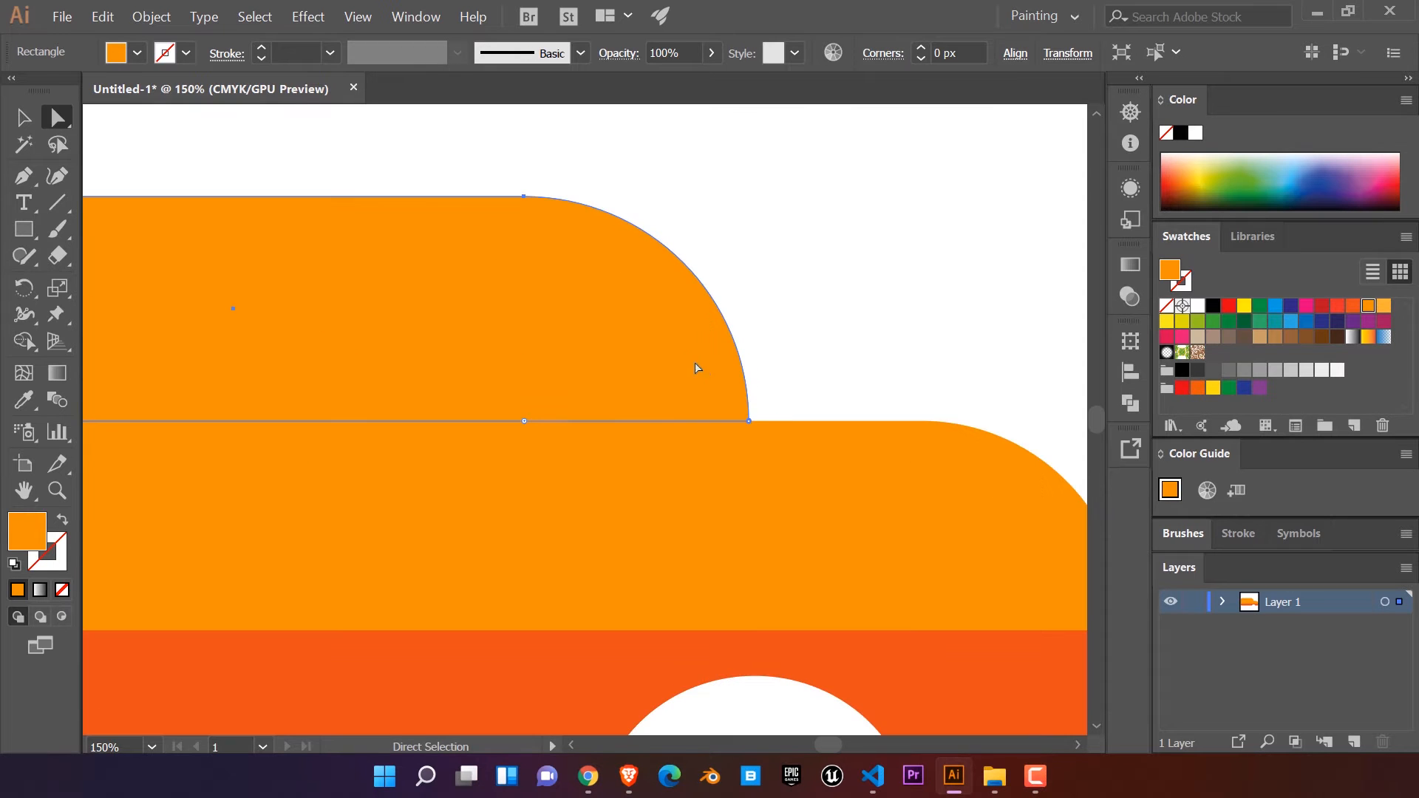
{"action": "left_click_drag", "start_coordinate": [749, 424], "coordinate": [774, 424]}
{"action": "left_click_drag", "start_coordinate": [522, 429], "coordinate": [557, 421]}
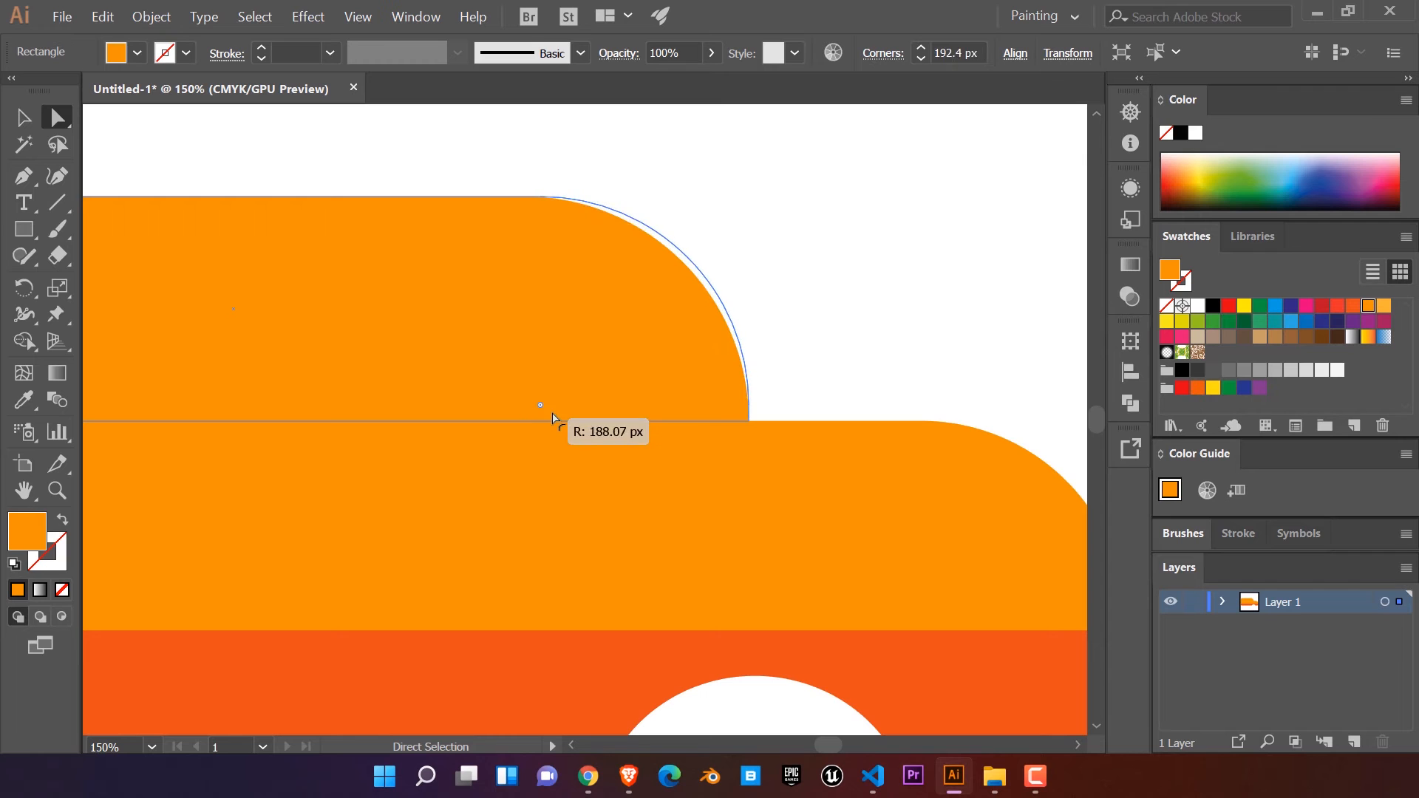
{"action": "left_click_drag", "start_coordinate": [750, 421], "coordinate": [785, 381]}
{"action": "left_click_drag", "start_coordinate": [785, 275], "coordinate": [684, 303]}
{"action": "left_click", "coordinate": [839, 300]}
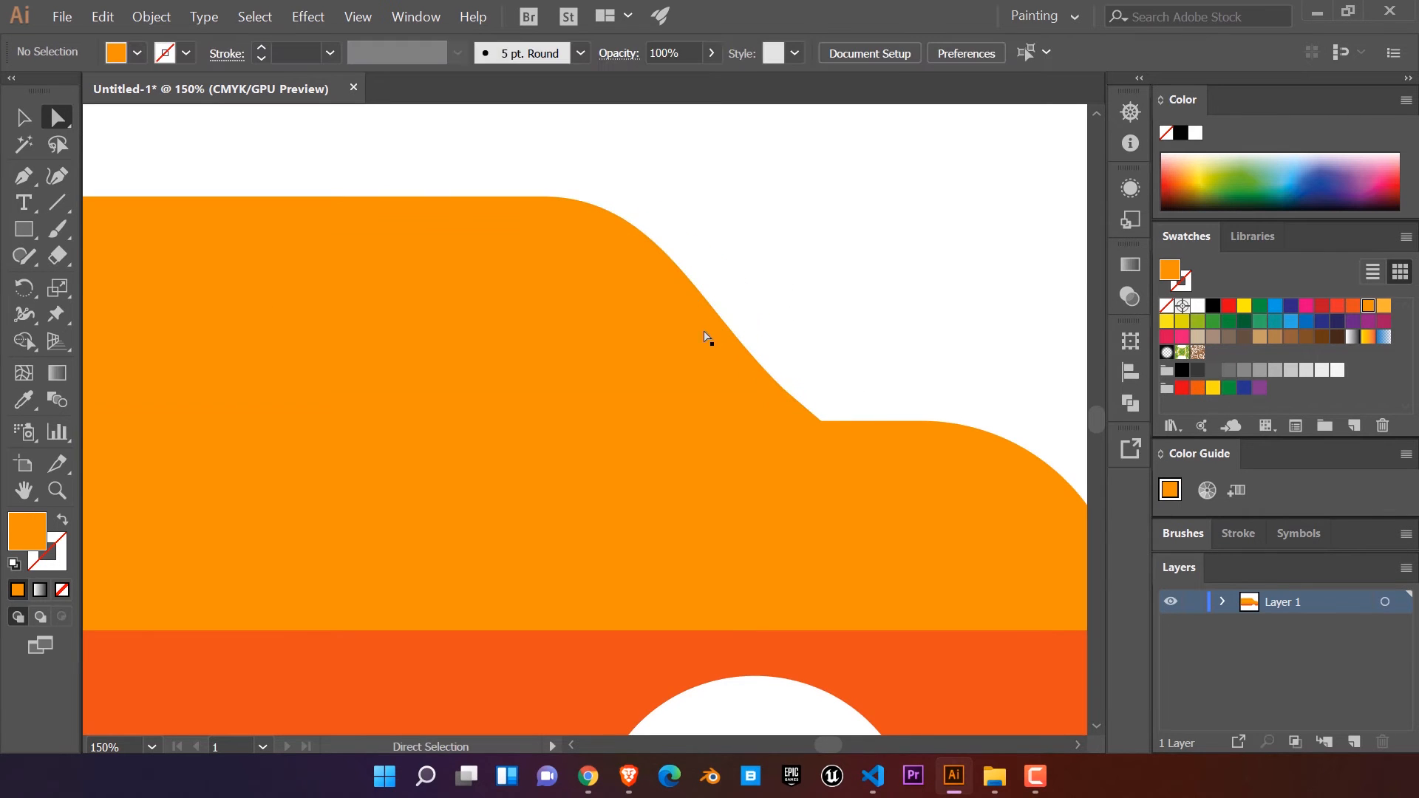
Step: Try to smooth the lower end of the windshield slope where it meets the hood
{"action": "left_click", "coordinate": [730, 339]}
{"action": "left_click_drag", "start_coordinate": [806, 413], "coordinate": [815, 320]}
{"action": "left_click", "coordinate": [815, 319]}
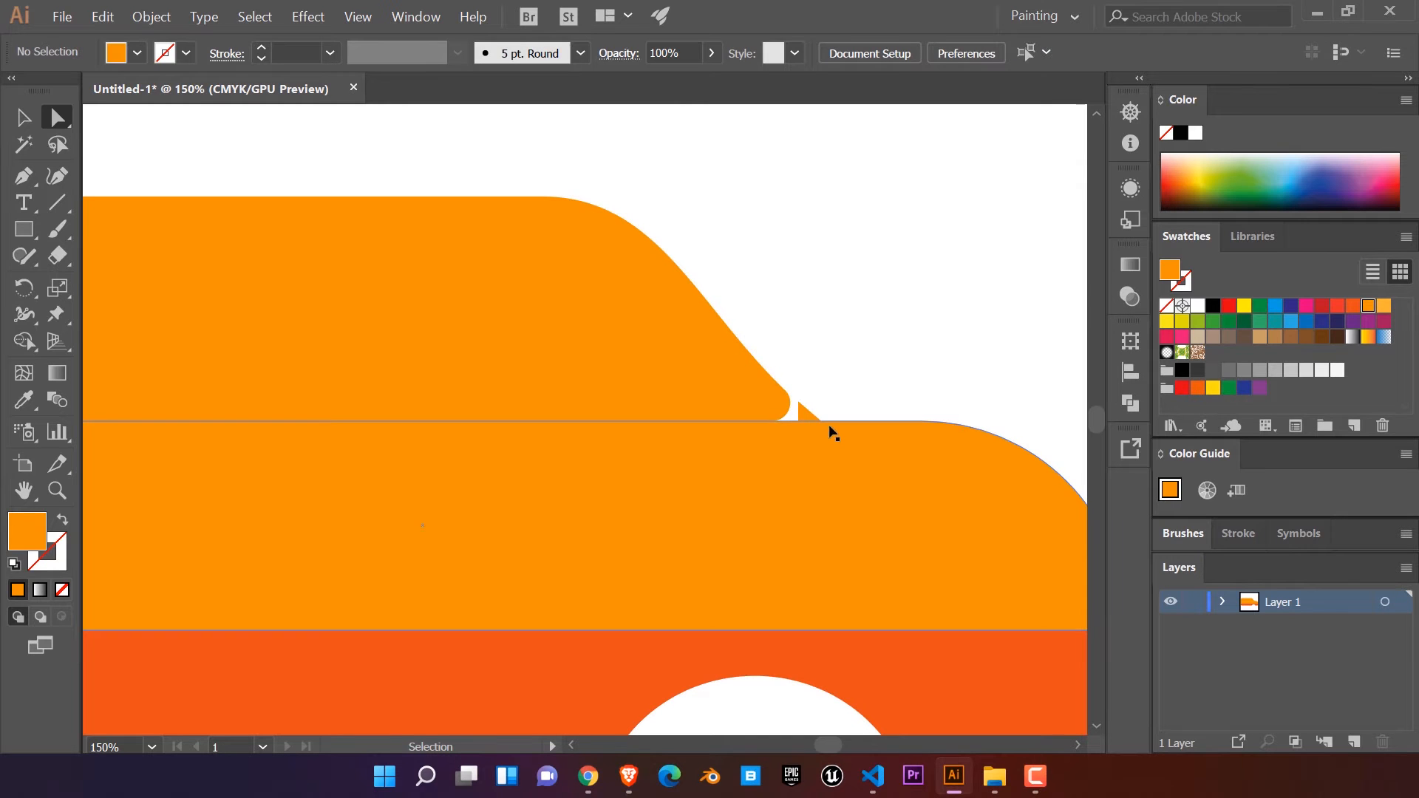
{"action": "key", "text": "ctrl+z"}
{"action": "left_click", "coordinate": [825, 355]}
{"action": "left_click", "coordinate": [770, 393]}
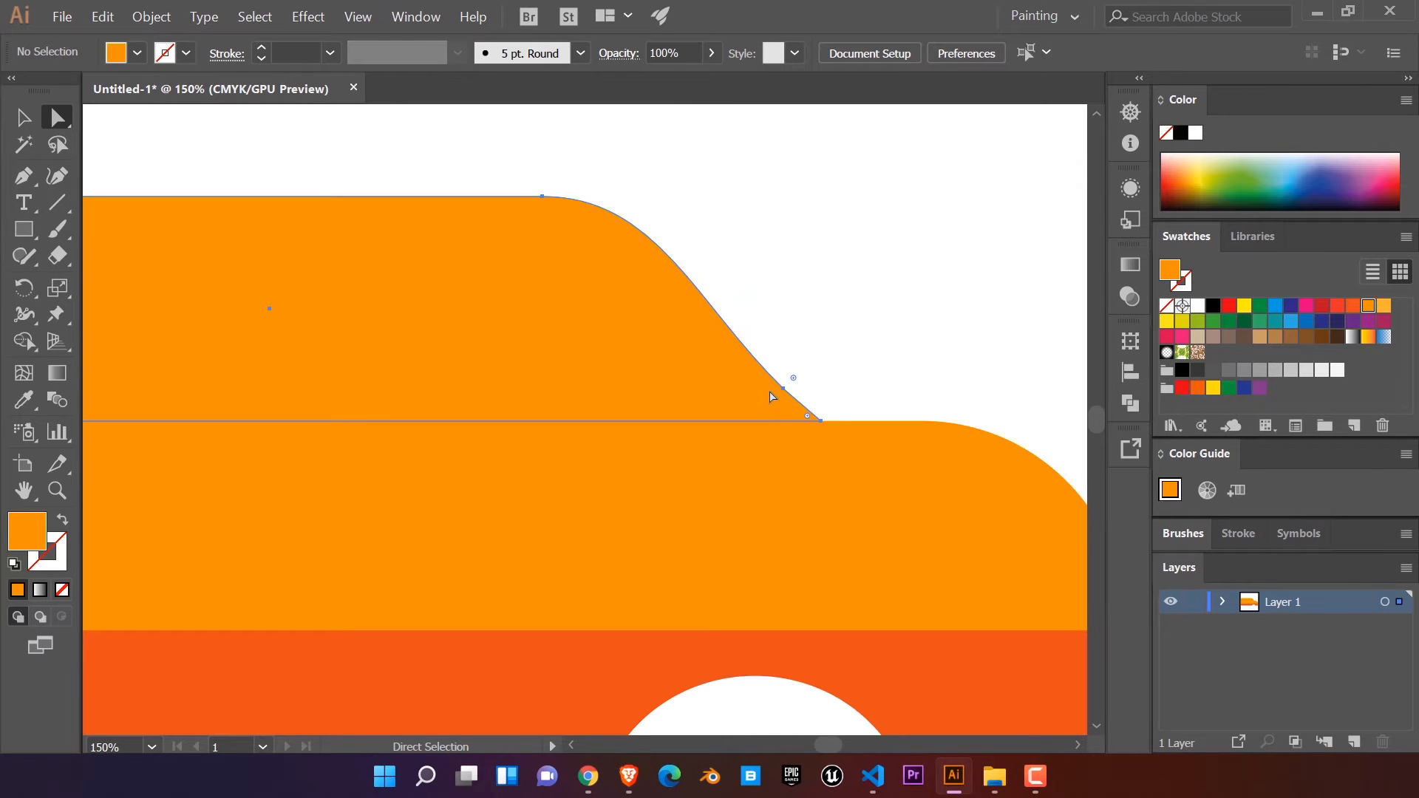
{"action": "left_click", "coordinate": [770, 397]}
{"action": "left_click_drag", "start_coordinate": [807, 407], "coordinate": [842, 431]}
{"action": "left_click", "coordinate": [836, 328]}
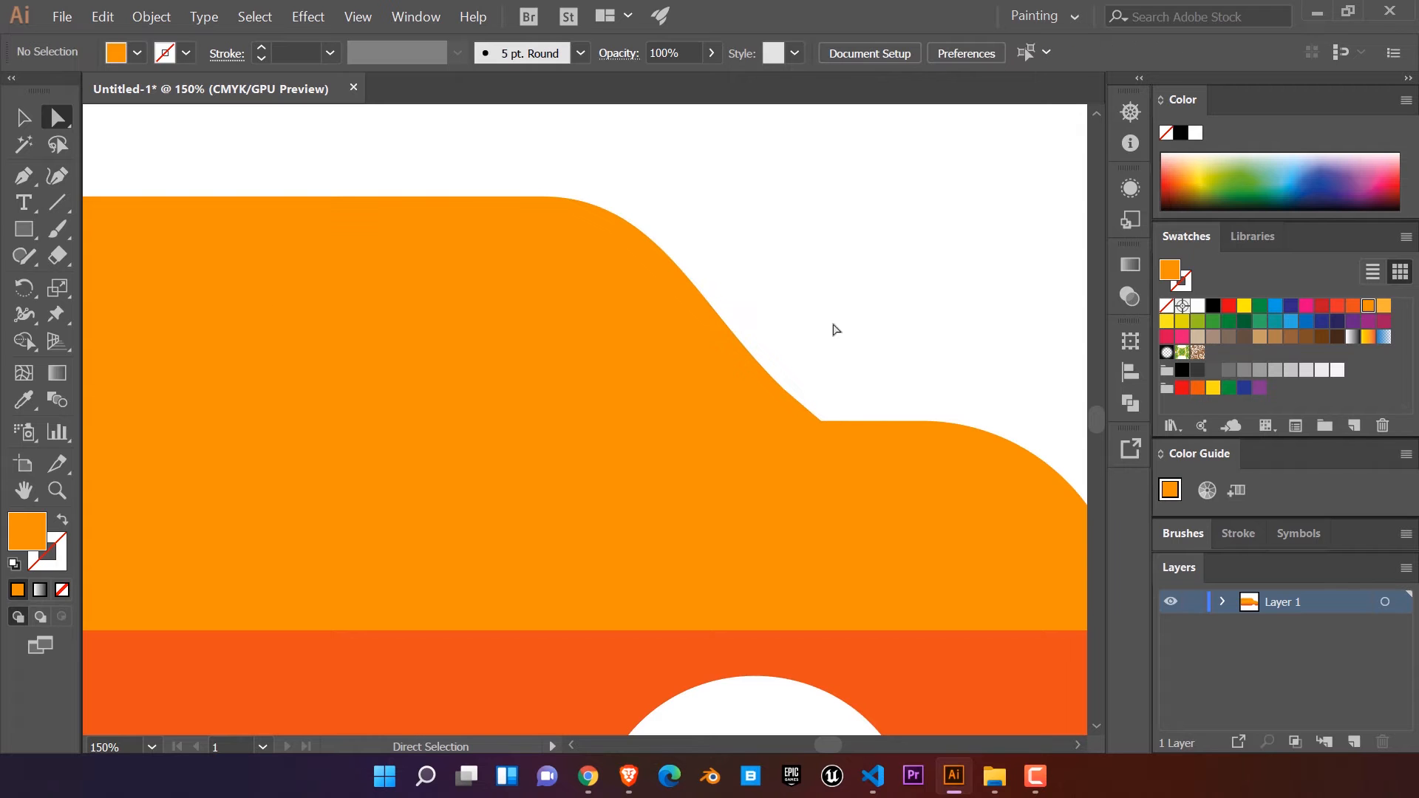
Step: Draw a thin horizontal rectangle across the middle of the vehicle, overhanging both ends, and fill it with green
{"action": "scroll", "coordinate": [835, 310], "scroll_direction": "down", "scroll_amount": 2}
{"action": "left_click_drag", "start_coordinate": [861, 285], "coordinate": [846, 364]}
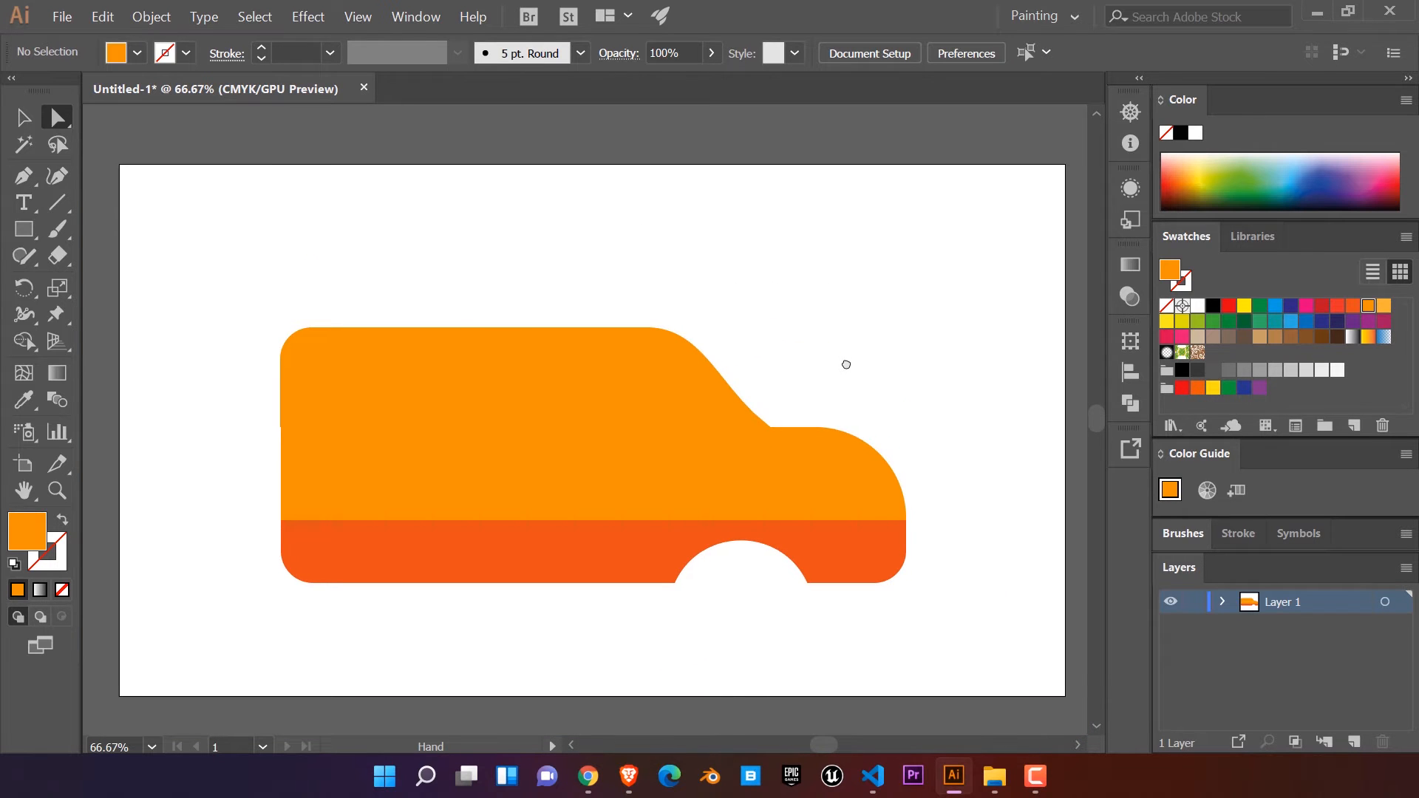
{"action": "left_click_drag", "start_coordinate": [722, 287], "coordinate": [688, 286]}
{"action": "left_click", "coordinate": [24, 229]}
{"action": "left_click_drag", "start_coordinate": [261, 441], "coordinate": [909, 464]}
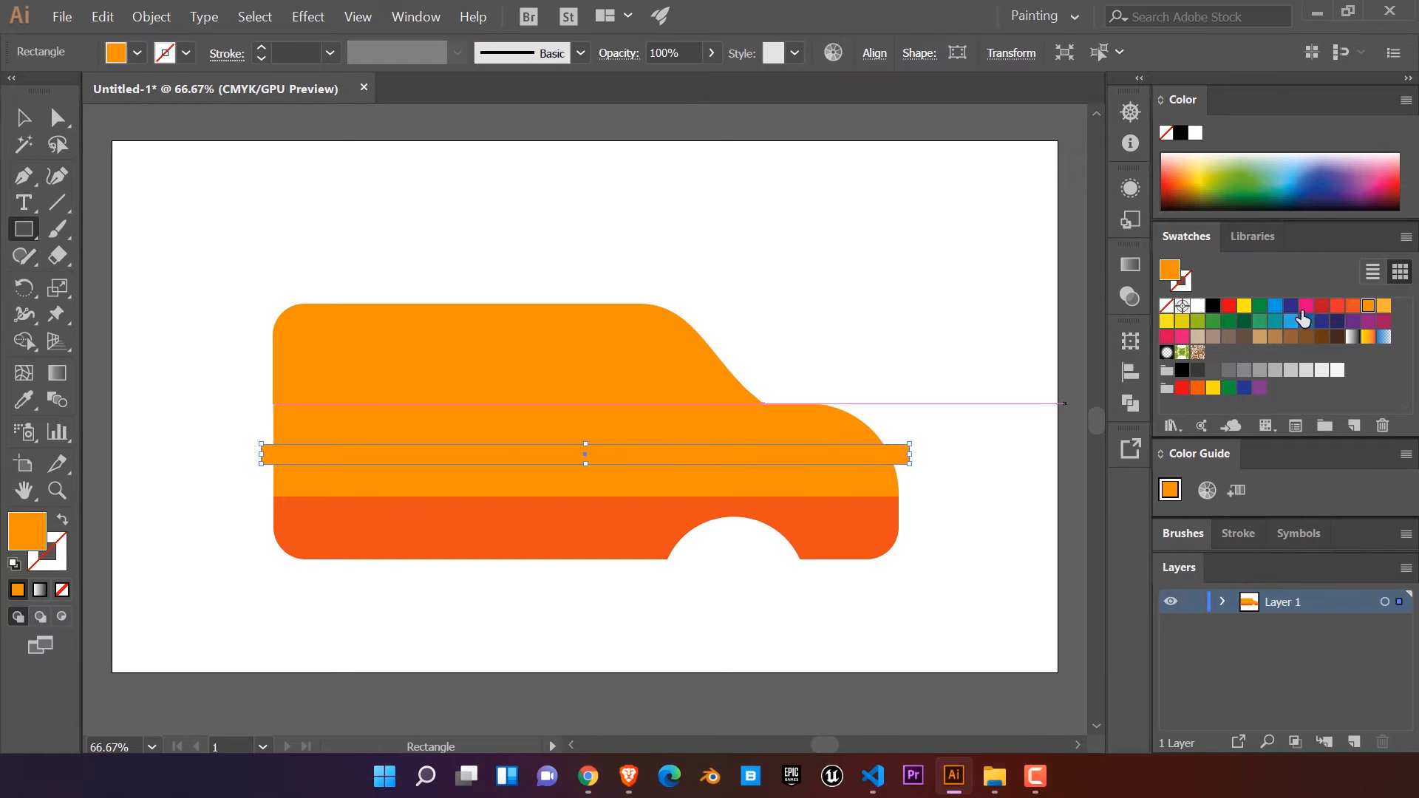
{"action": "left_click", "coordinate": [1258, 323]}
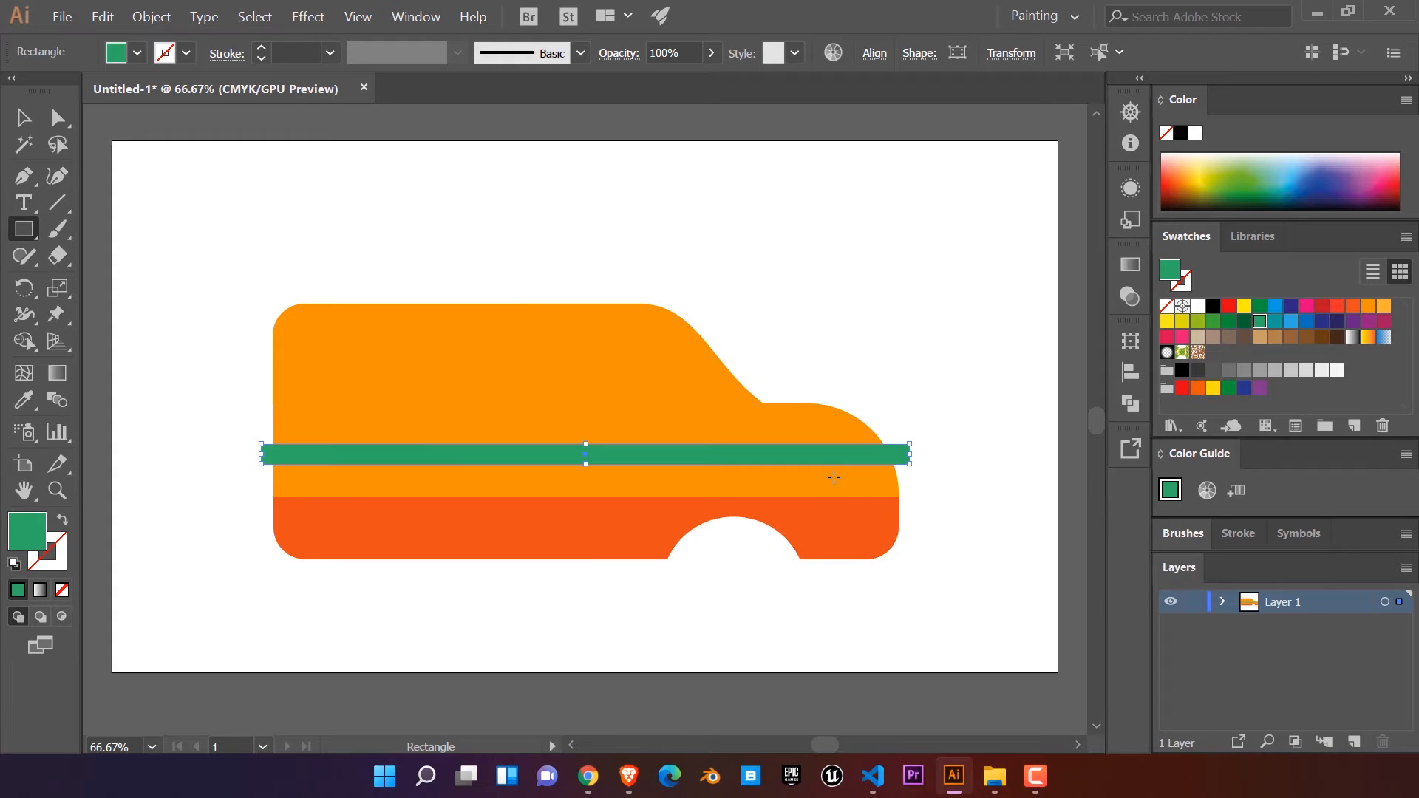
Step: Round both top corners of the green stripe to about 40.5 px
{"action": "scroll", "coordinate": [833, 477], "scroll_direction": "up", "scroll_amount": 1}
{"action": "left_click_drag", "start_coordinate": [827, 476], "coordinate": [781, 500]}
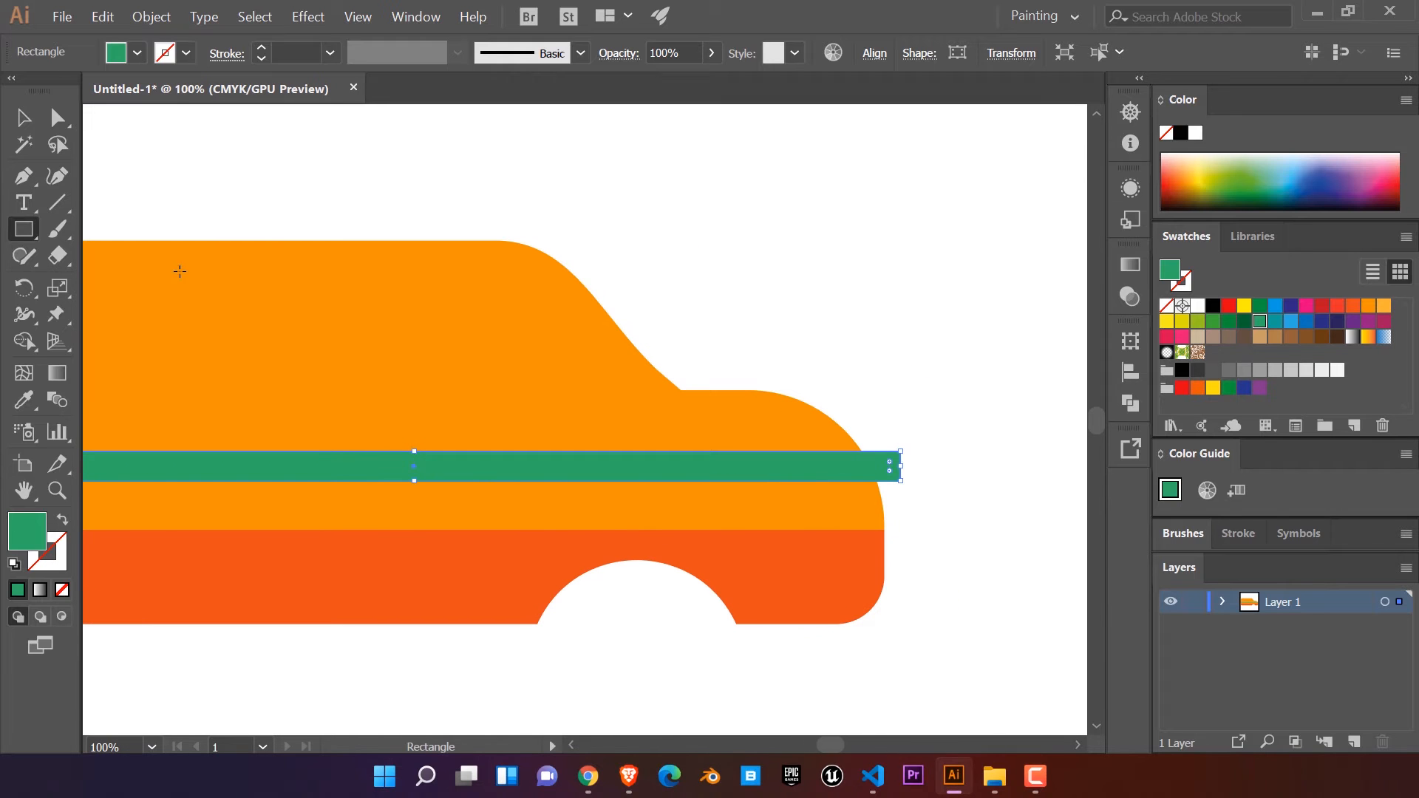
{"action": "left_click", "coordinate": [56, 118]}
{"action": "scroll", "coordinate": [481, 276], "scroll_direction": "left", "scroll_amount": 5}
{"action": "scroll", "coordinate": [478, 219], "scroll_direction": "down", "scroll_amount": 2}
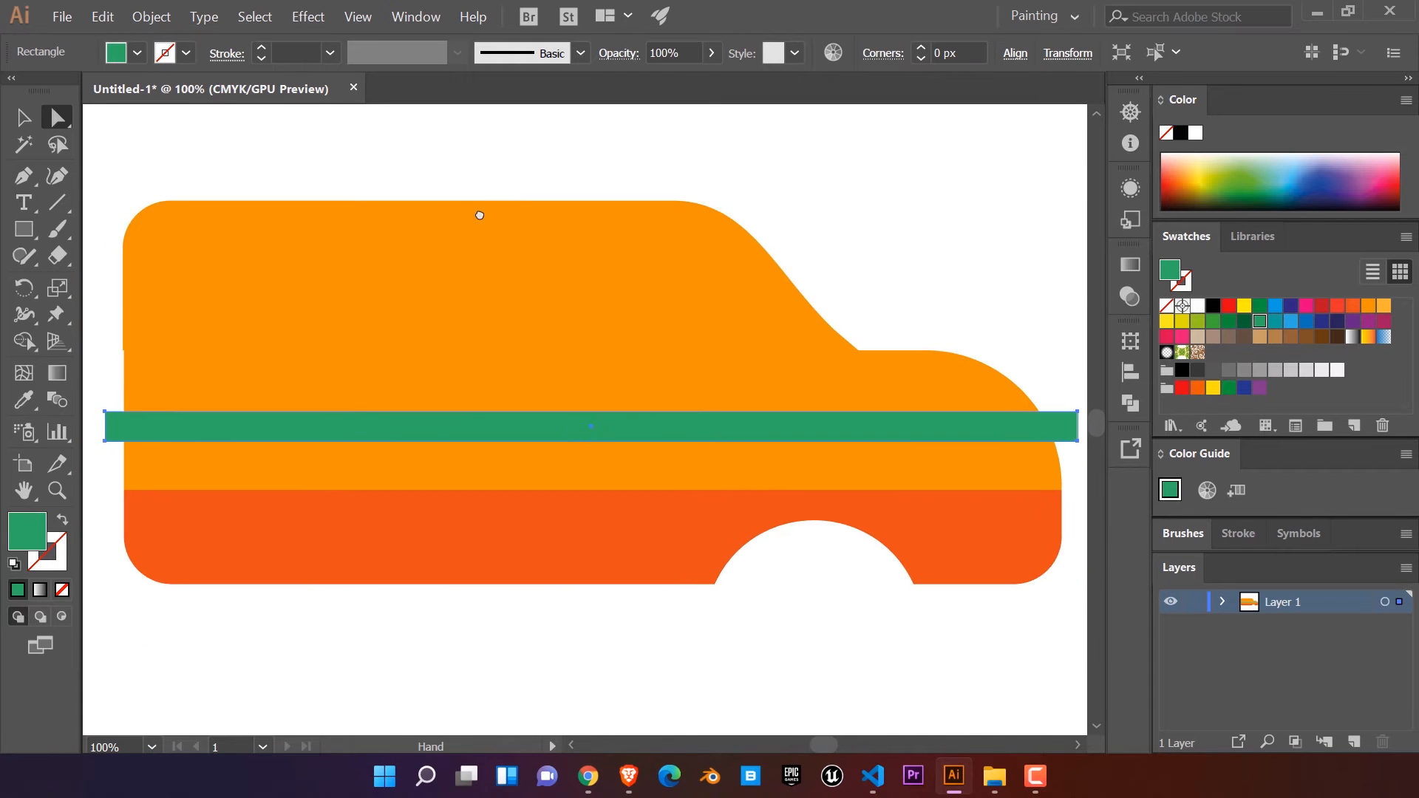
{"action": "left_click_drag", "start_coordinate": [480, 215], "coordinate": [479, 202]}
{"action": "left_click", "coordinate": [1076, 401]}
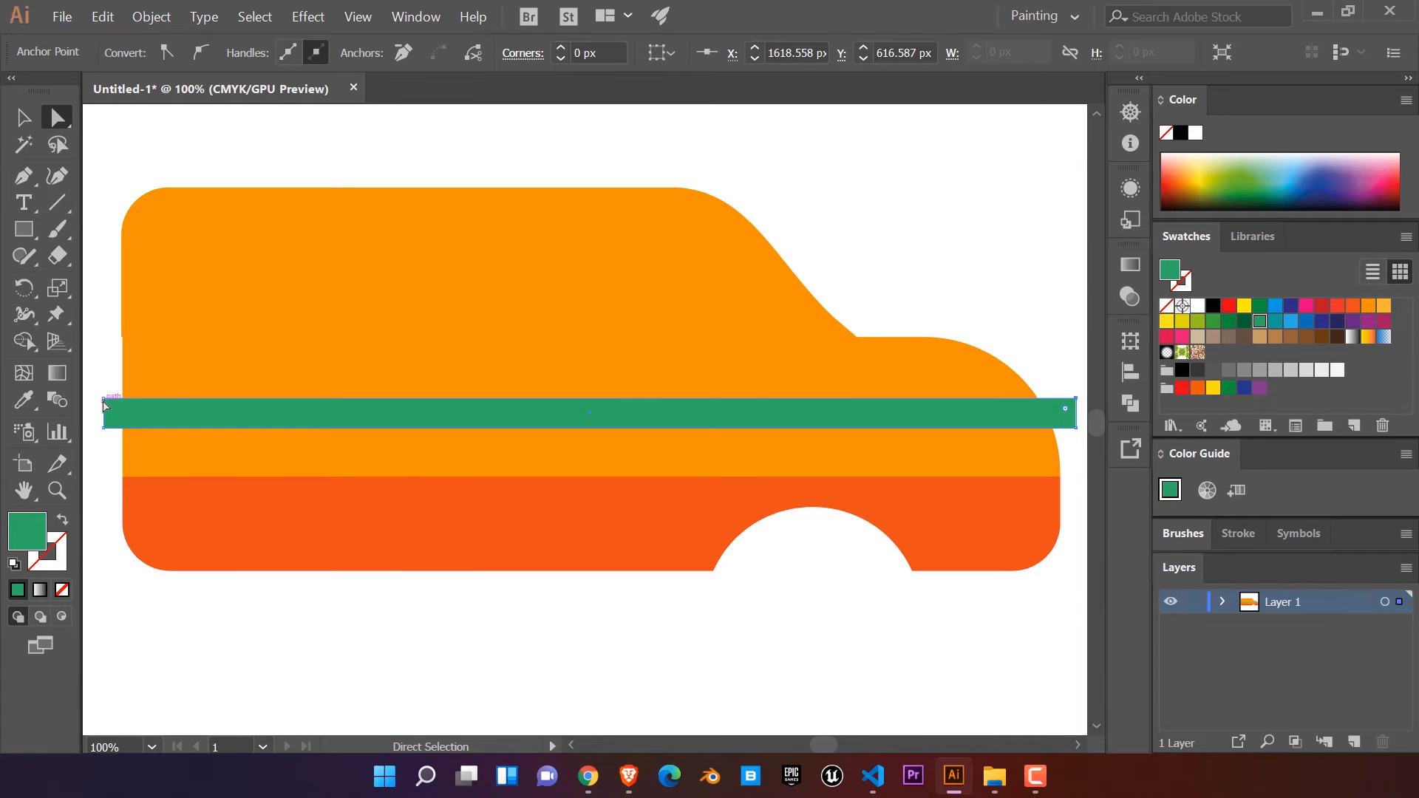
{"action": "left_click_drag", "start_coordinate": [104, 405], "coordinate": [172, 451]}
{"action": "scroll", "coordinate": [1084, 263], "scroll_direction": "up", "scroll_amount": 5}
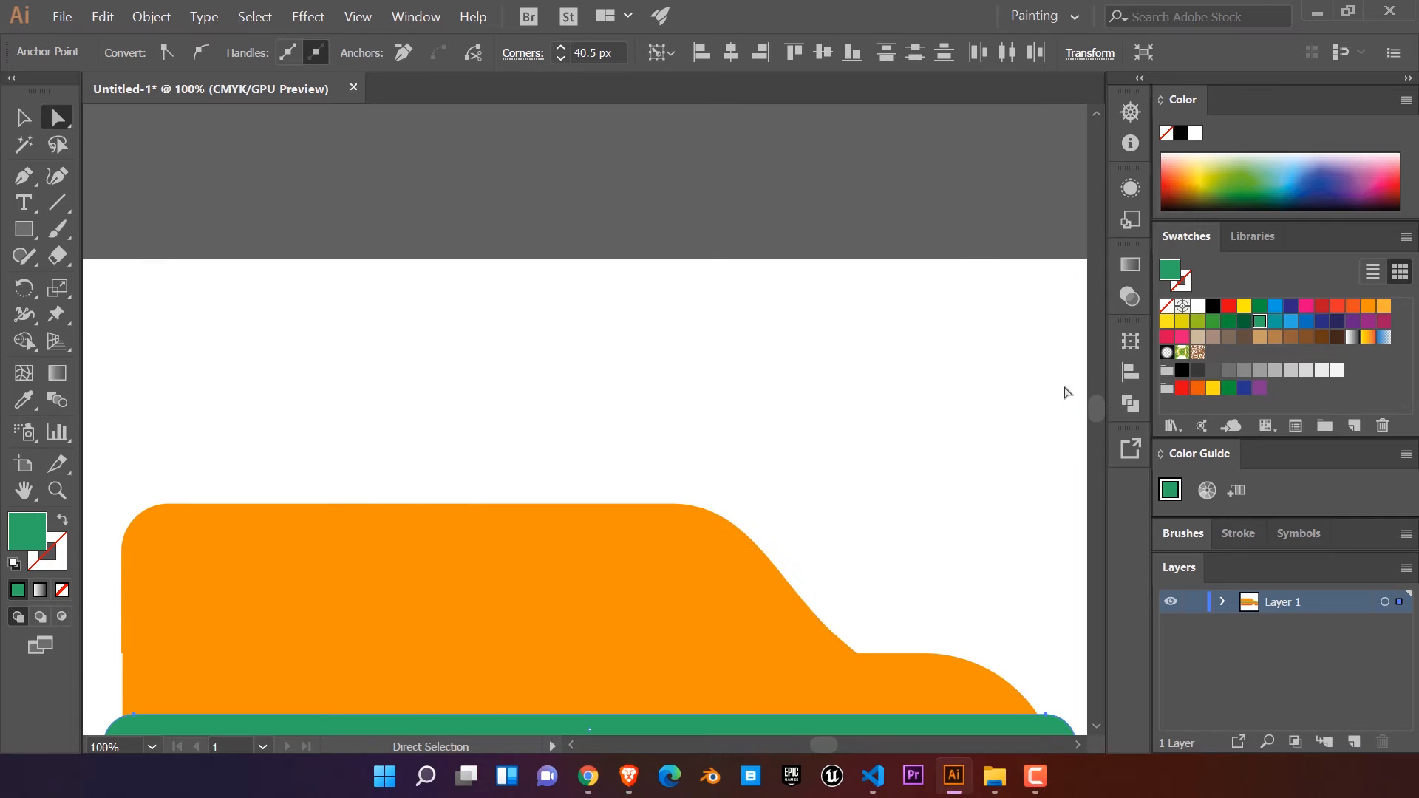
{"action": "scroll", "coordinate": [1095, 421], "scroll_direction": "down", "scroll_amount": 7}
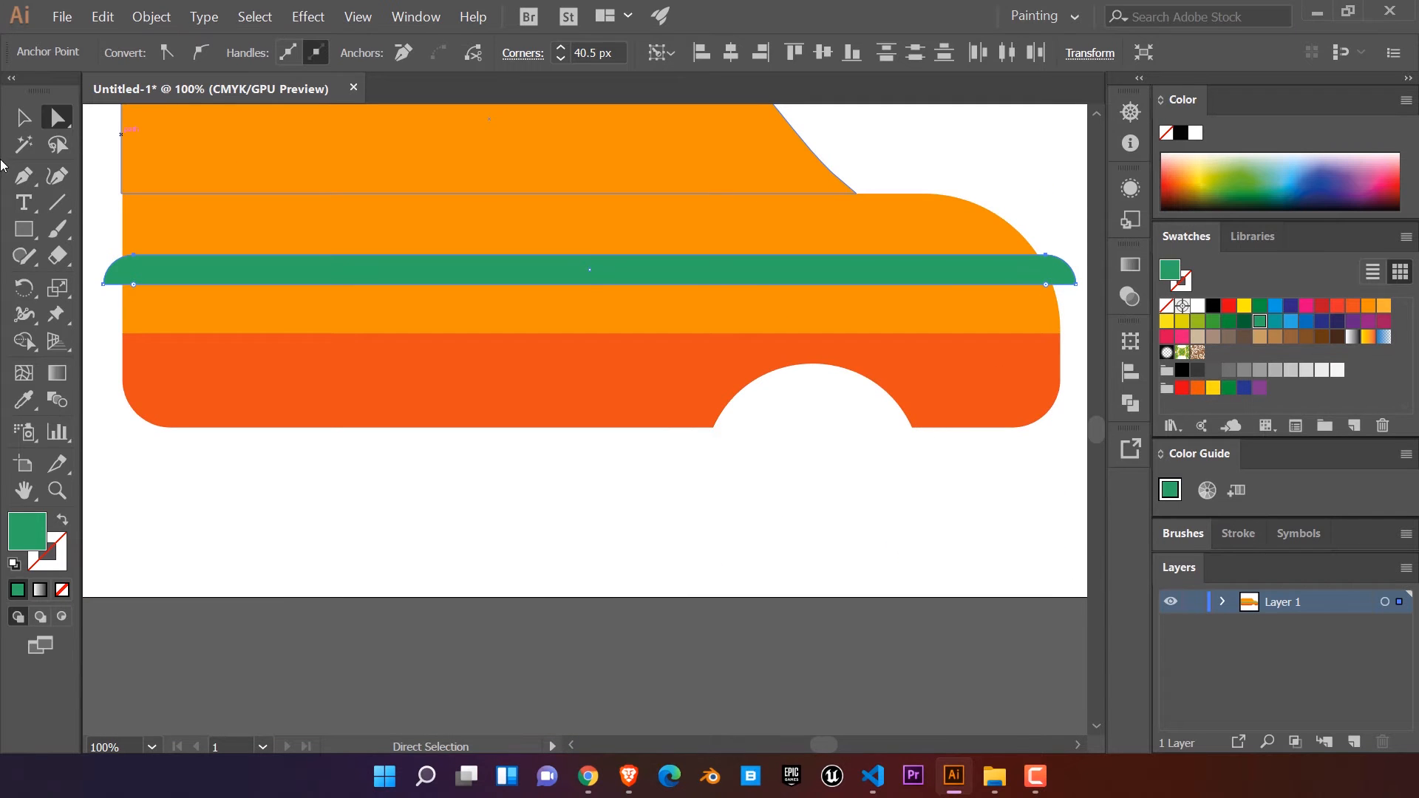
Step: Create a copy of the green stripe reflected across the horizontal axis
{"action": "left_click", "coordinate": [23, 118]}
{"action": "right_click", "coordinate": [553, 276]}
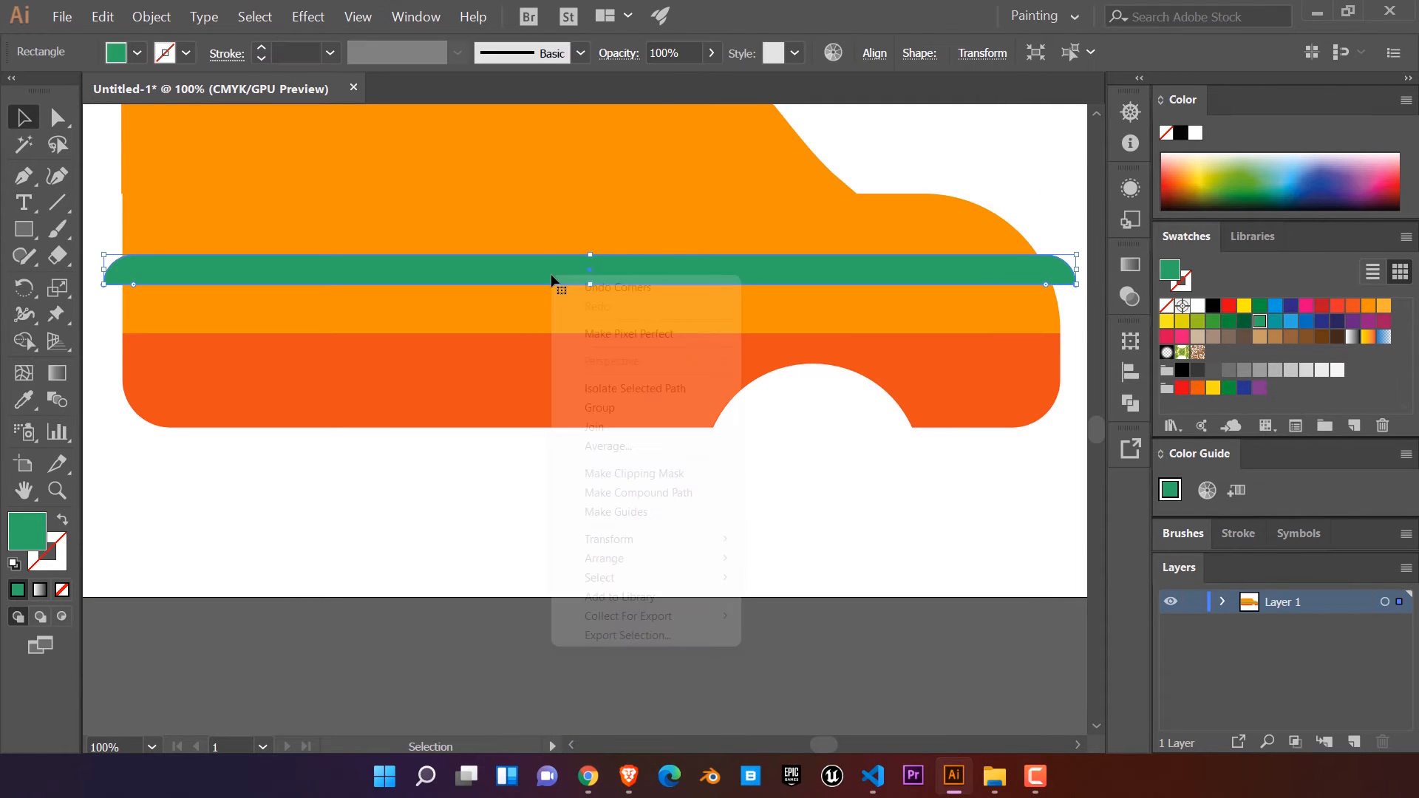
{"action": "mouse_move", "coordinate": [654, 544]}
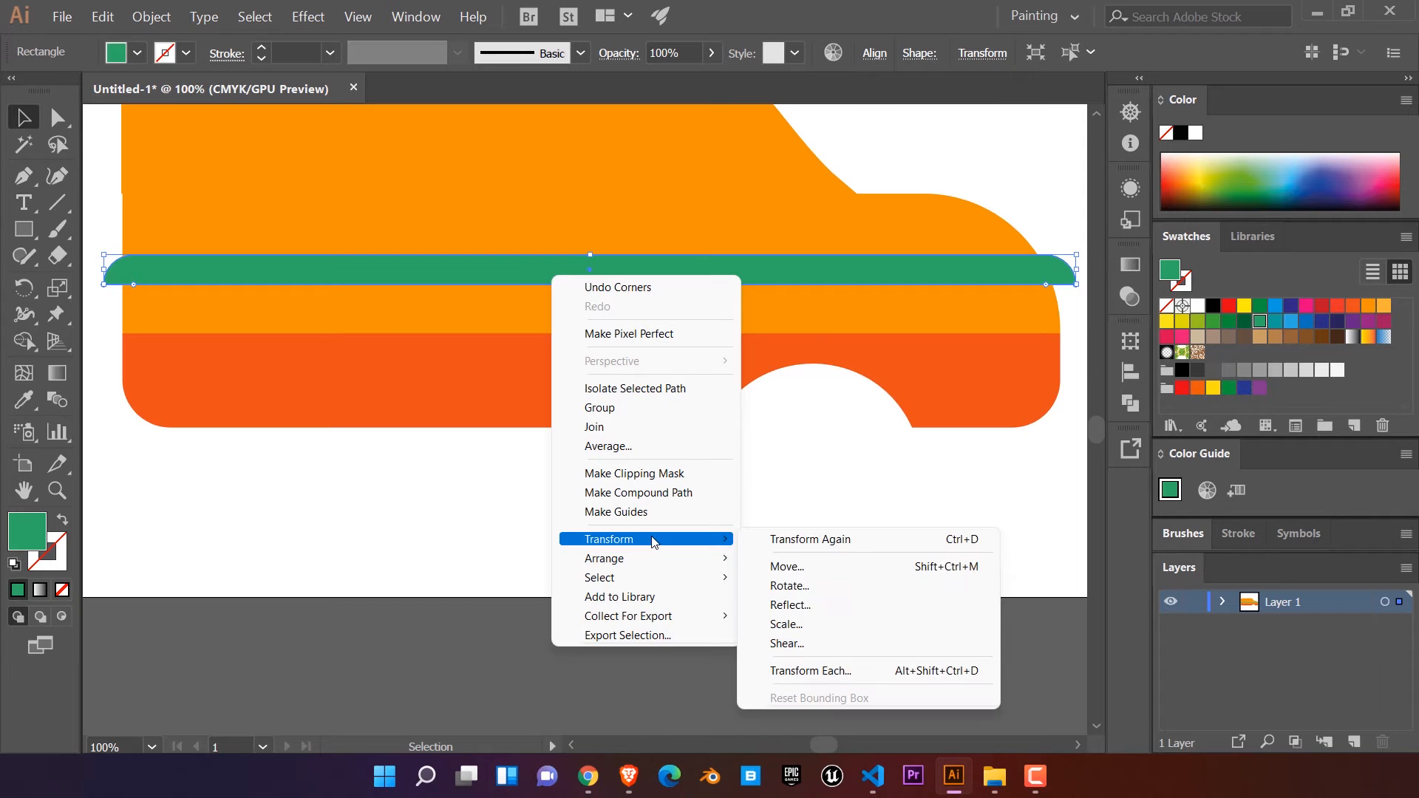
{"action": "left_click", "coordinate": [799, 610]}
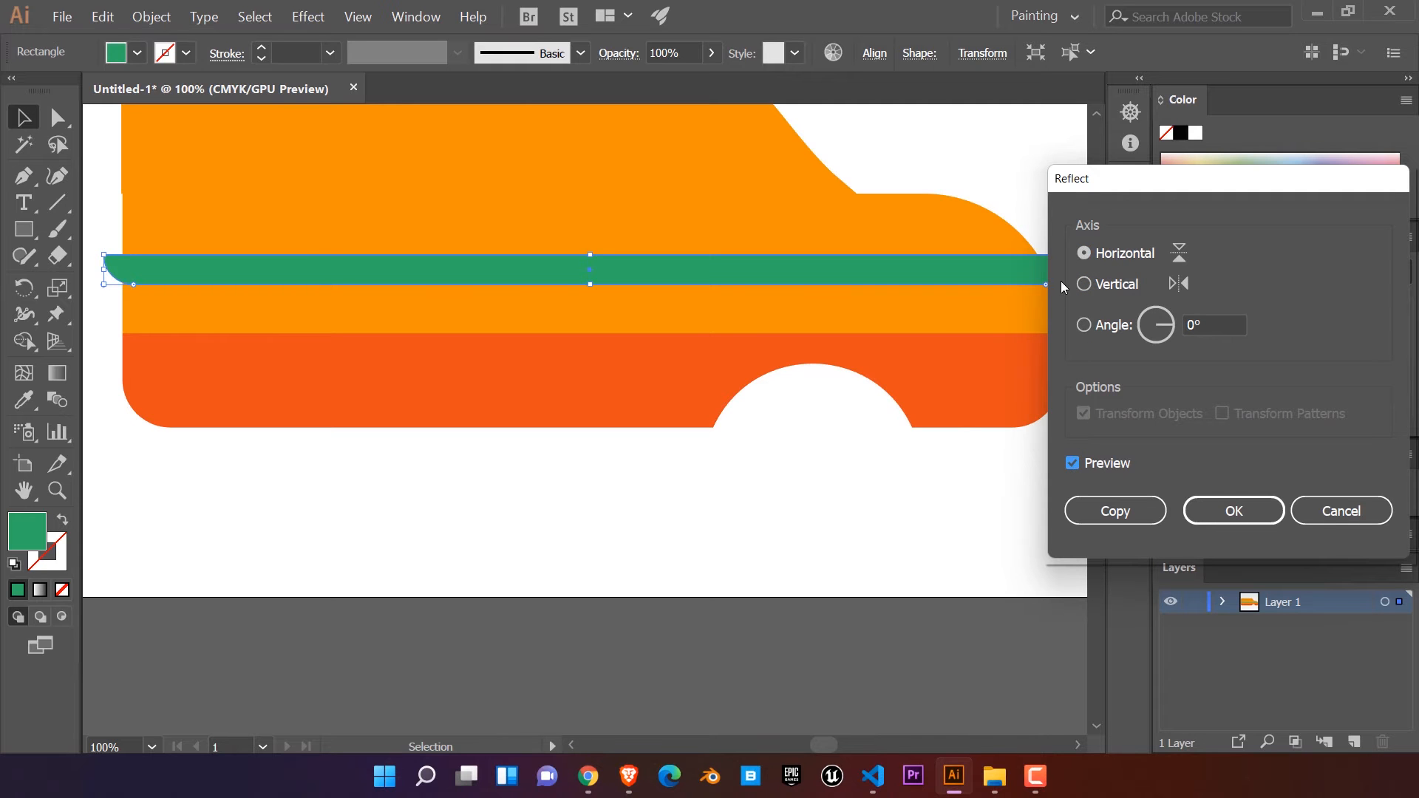
{"action": "left_click", "coordinate": [1143, 501]}
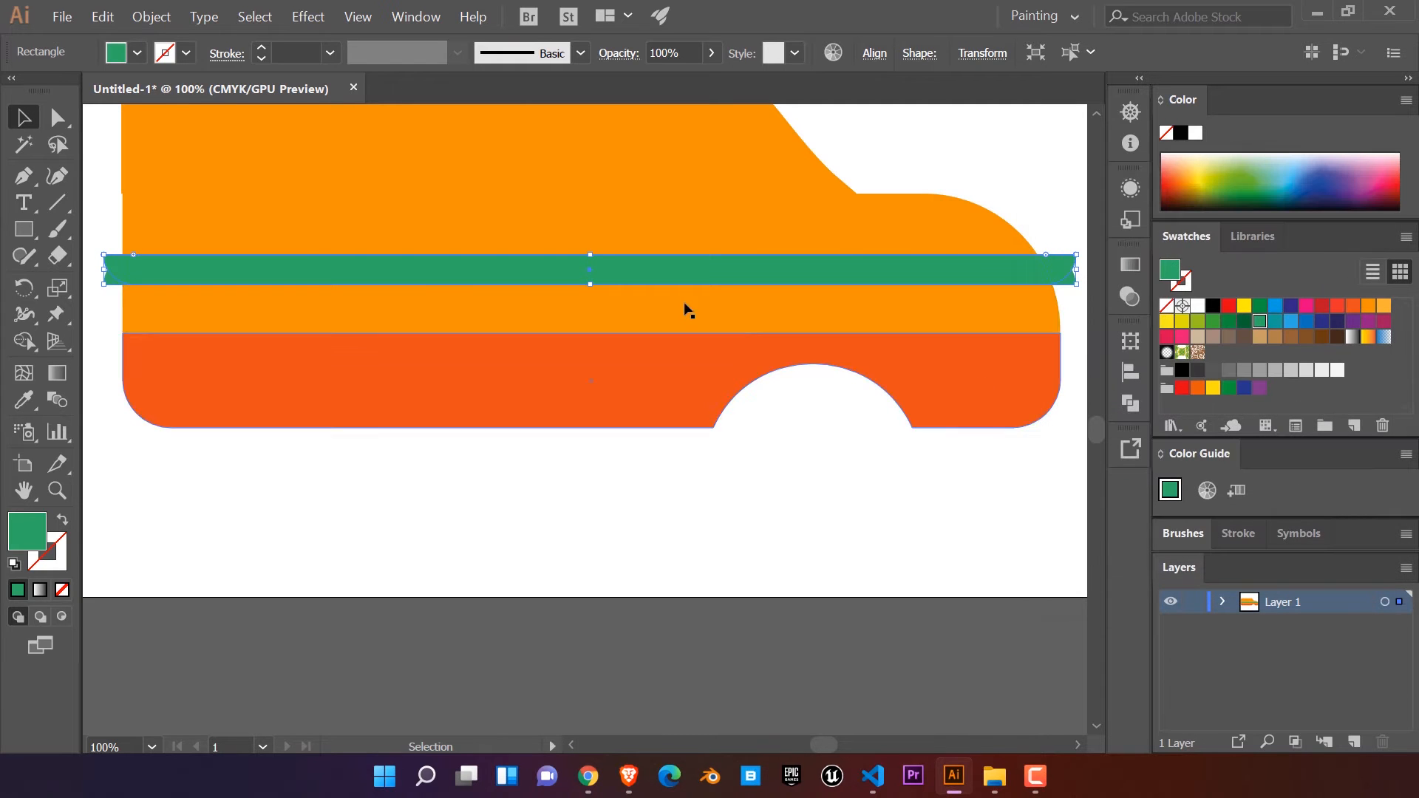
Step: Move the reflected copy down until it sits flush beneath the original green stripe, forming one bar with rounded ends
{"action": "key", "text": "Down"}
{"action": "key", "text": "Down"}
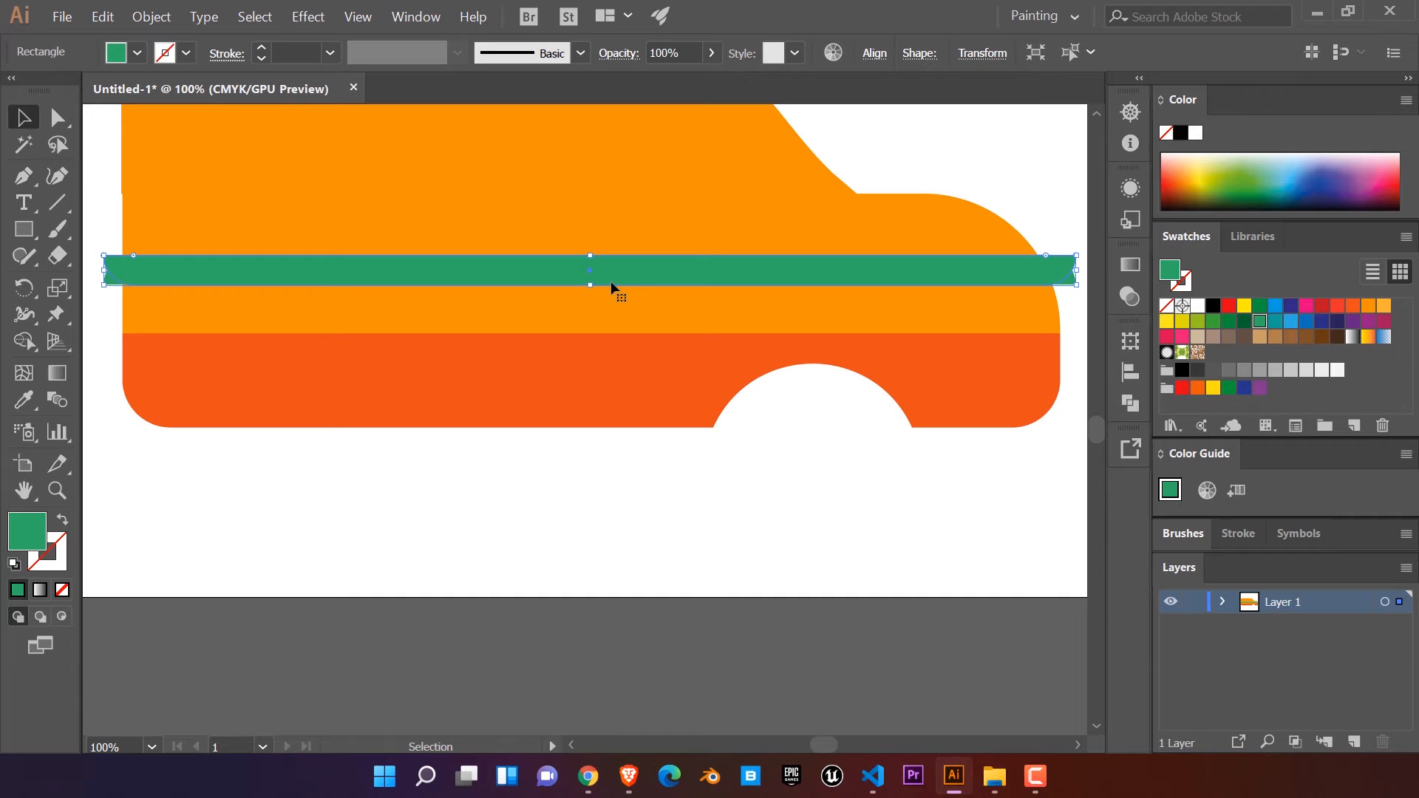
{"action": "key", "text": "shift+Down"}
{"action": "key", "text": "shift+Down"}
{"action": "key", "text": "shift+Down"}
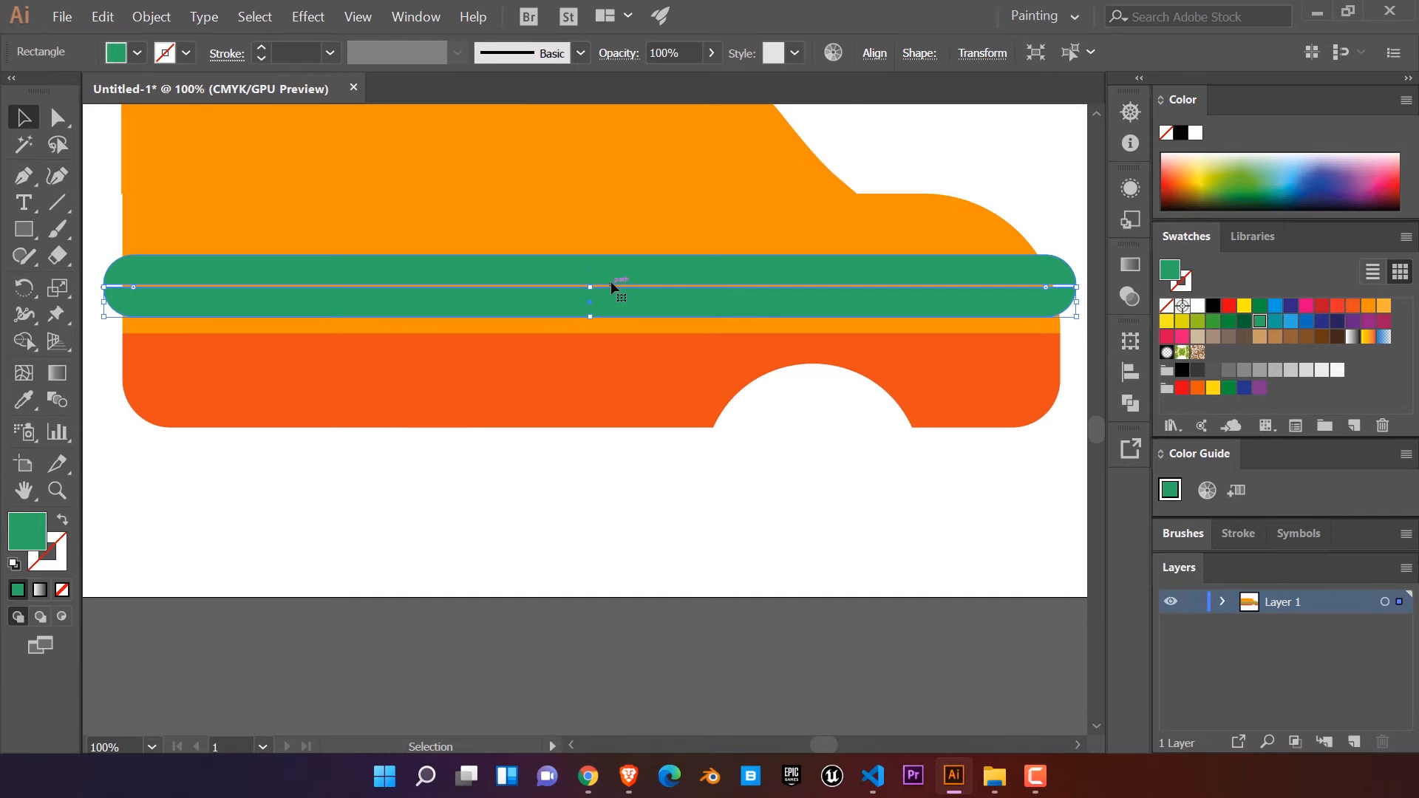
{"action": "scroll", "coordinate": [674, 260], "scroll_direction": "up", "scroll_amount": 4}
{"action": "left_click_drag", "start_coordinate": [498, 381], "coordinate": [498, 372]}
{"action": "scroll", "coordinate": [544, 381], "scroll_direction": "down", "scroll_amount": 2}
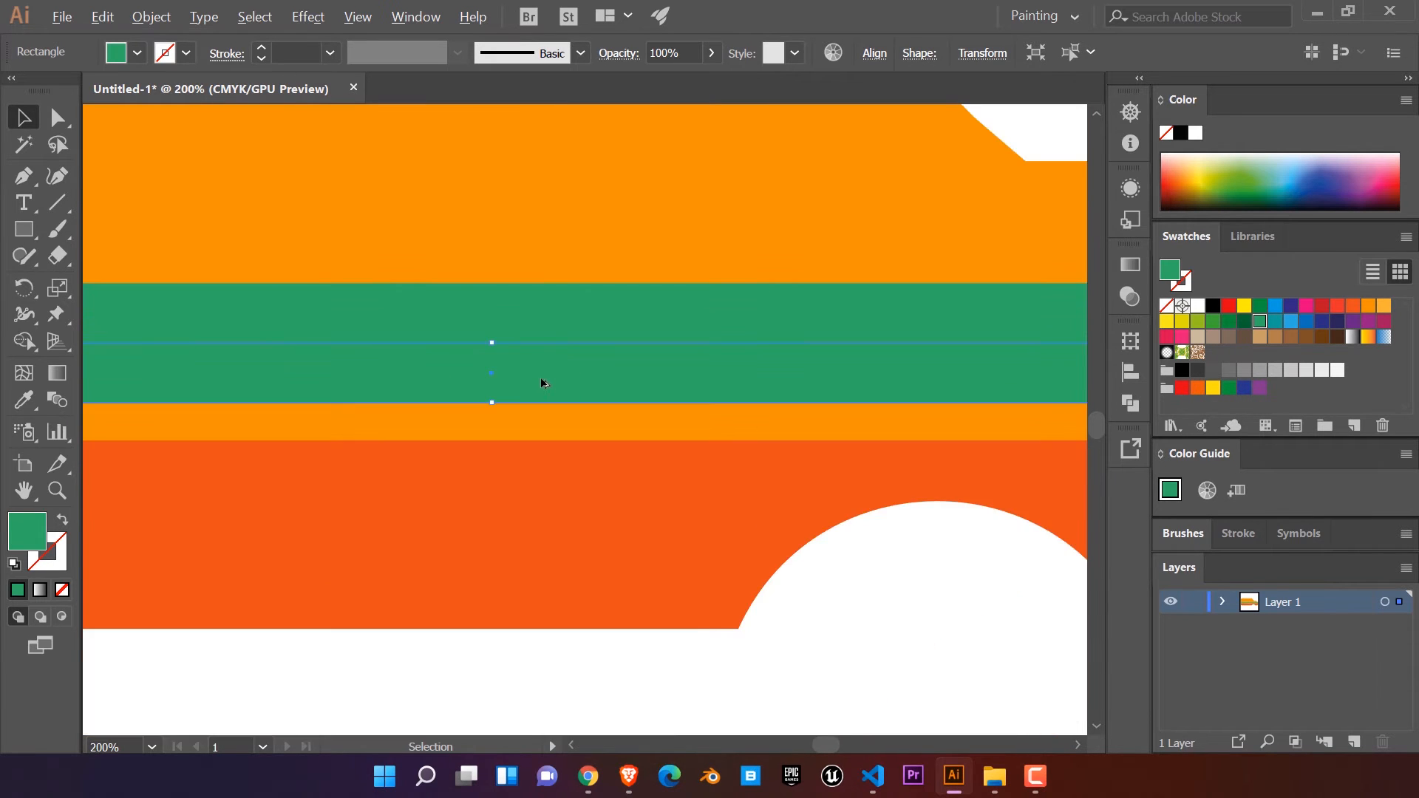
Step: Shorten the lower half of the green stripe from its bottom edge and fill it with dark green
{"action": "scroll", "coordinate": [541, 383], "scroll_direction": "down", "scroll_amount": 3}
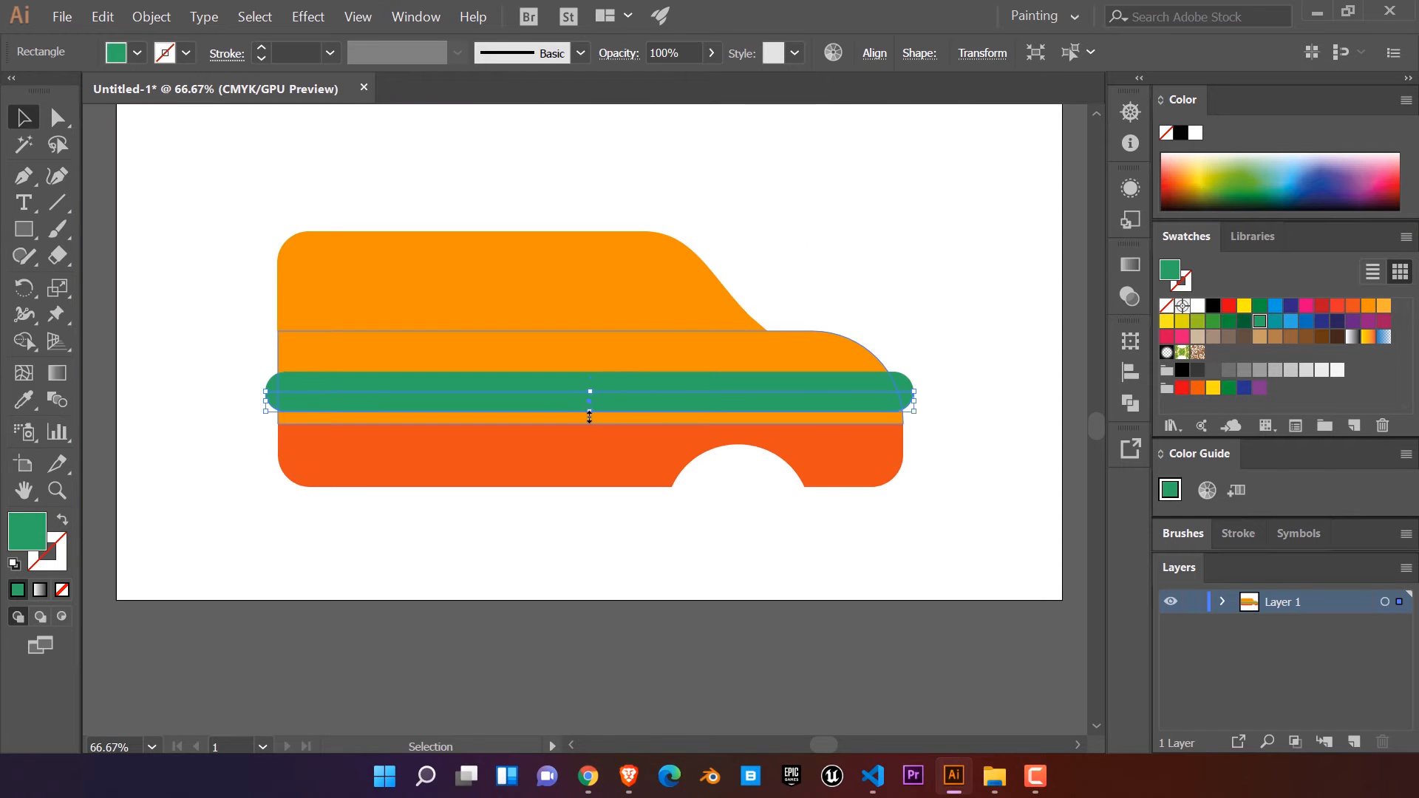
{"action": "left_click_drag", "start_coordinate": [590, 415], "coordinate": [589, 401]}
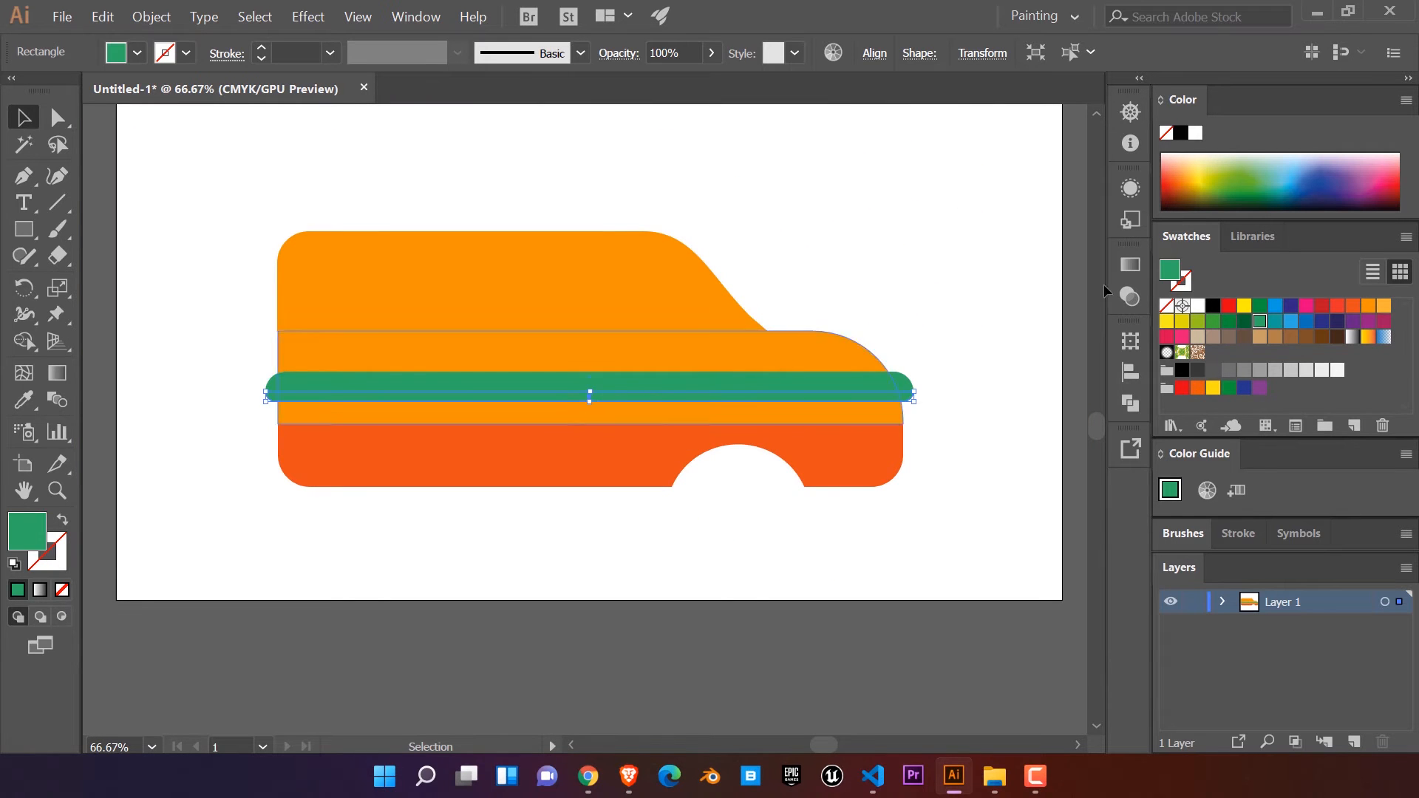
{"action": "left_click", "coordinate": [1228, 325]}
{"action": "left_click", "coordinate": [919, 314]}
{"action": "scroll", "coordinate": [802, 374], "scroll_direction": "down", "scroll_amount": 1}
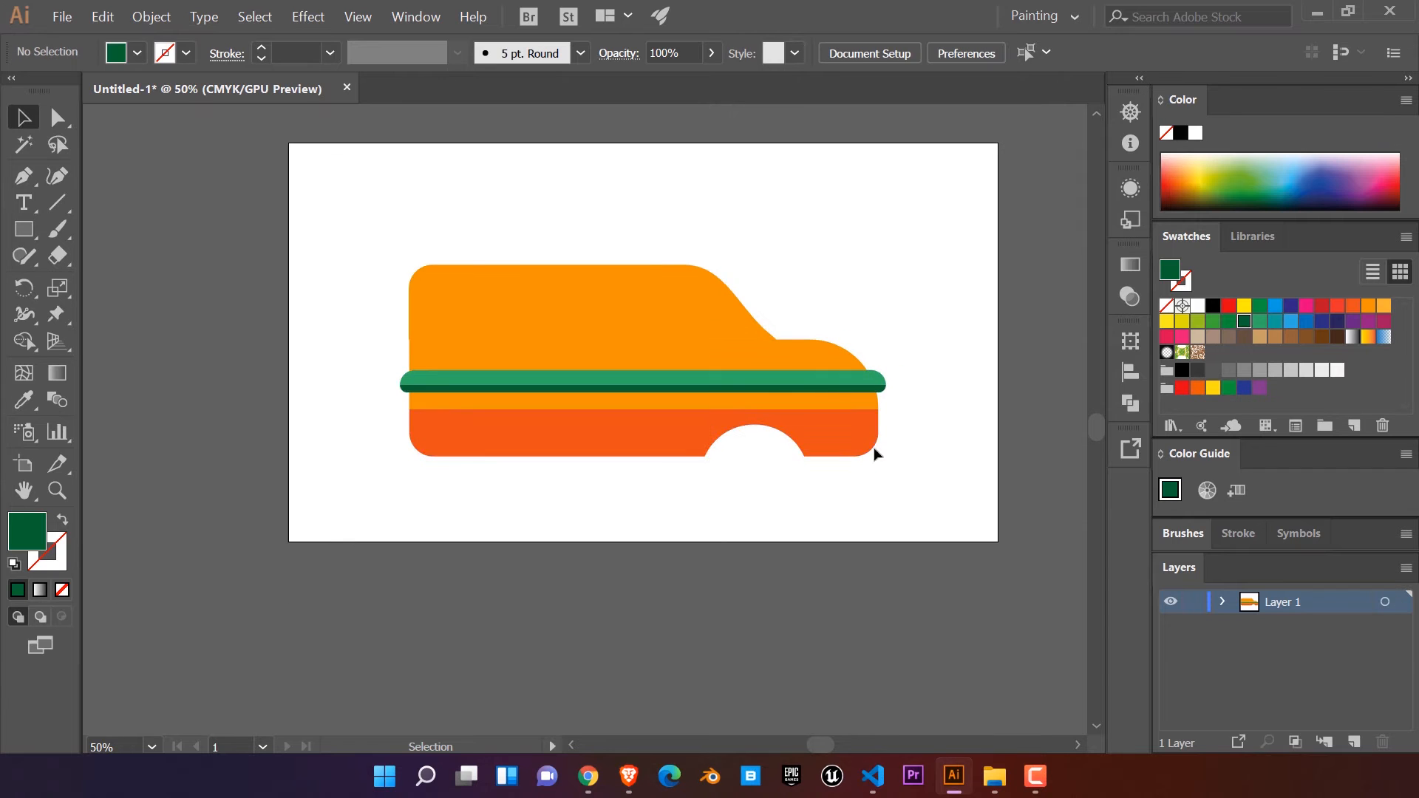
Step: Shift the van's orange upper body slightly until its rear edge lines up with the body section below
{"action": "left_click_drag", "start_coordinate": [824, 462], "coordinate": [897, 495]}
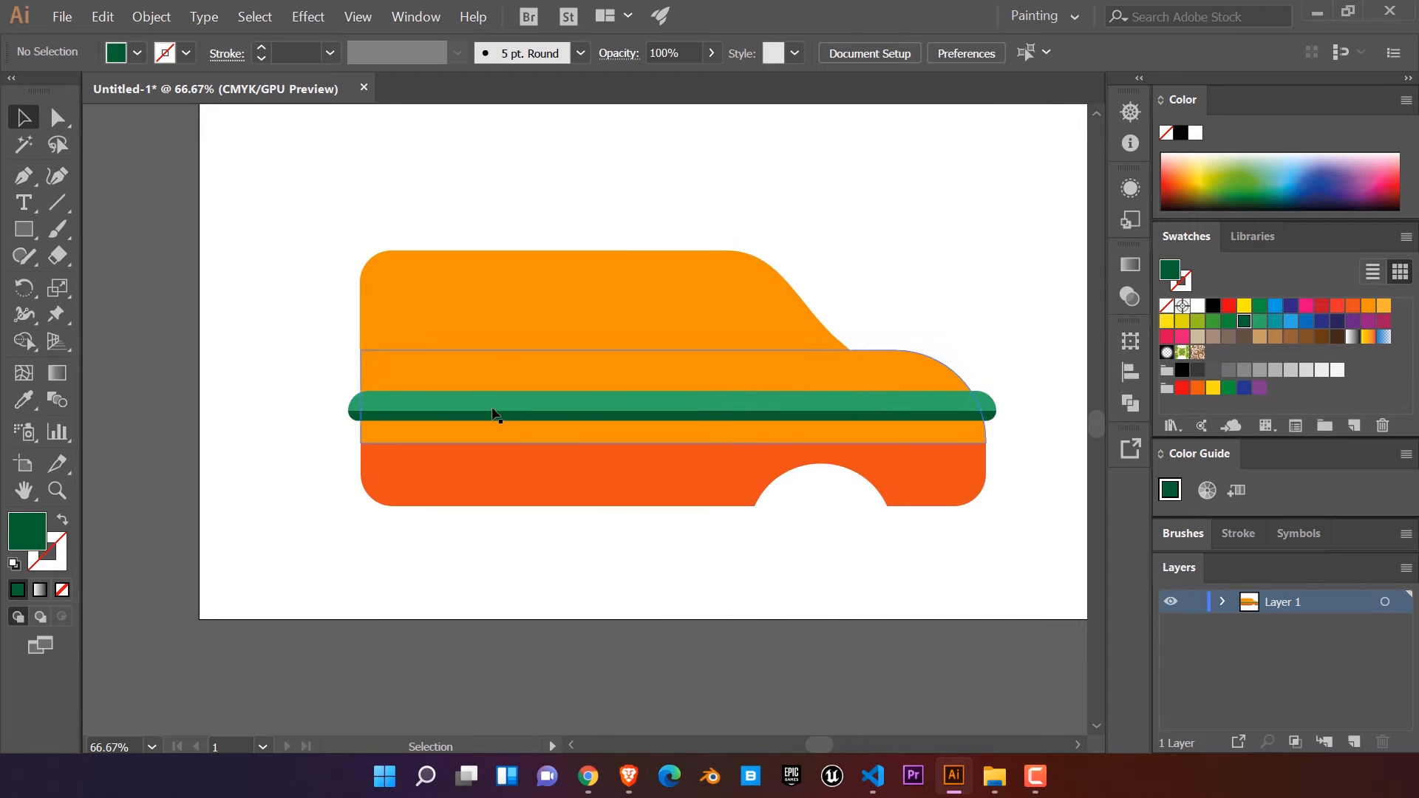
{"action": "left_click", "coordinate": [436, 345]}
{"action": "scroll", "coordinate": [305, 359], "scroll_direction": "up", "scroll_amount": 4}
{"action": "scroll", "coordinate": [462, 485], "scroll_direction": "up", "scroll_amount": 1}
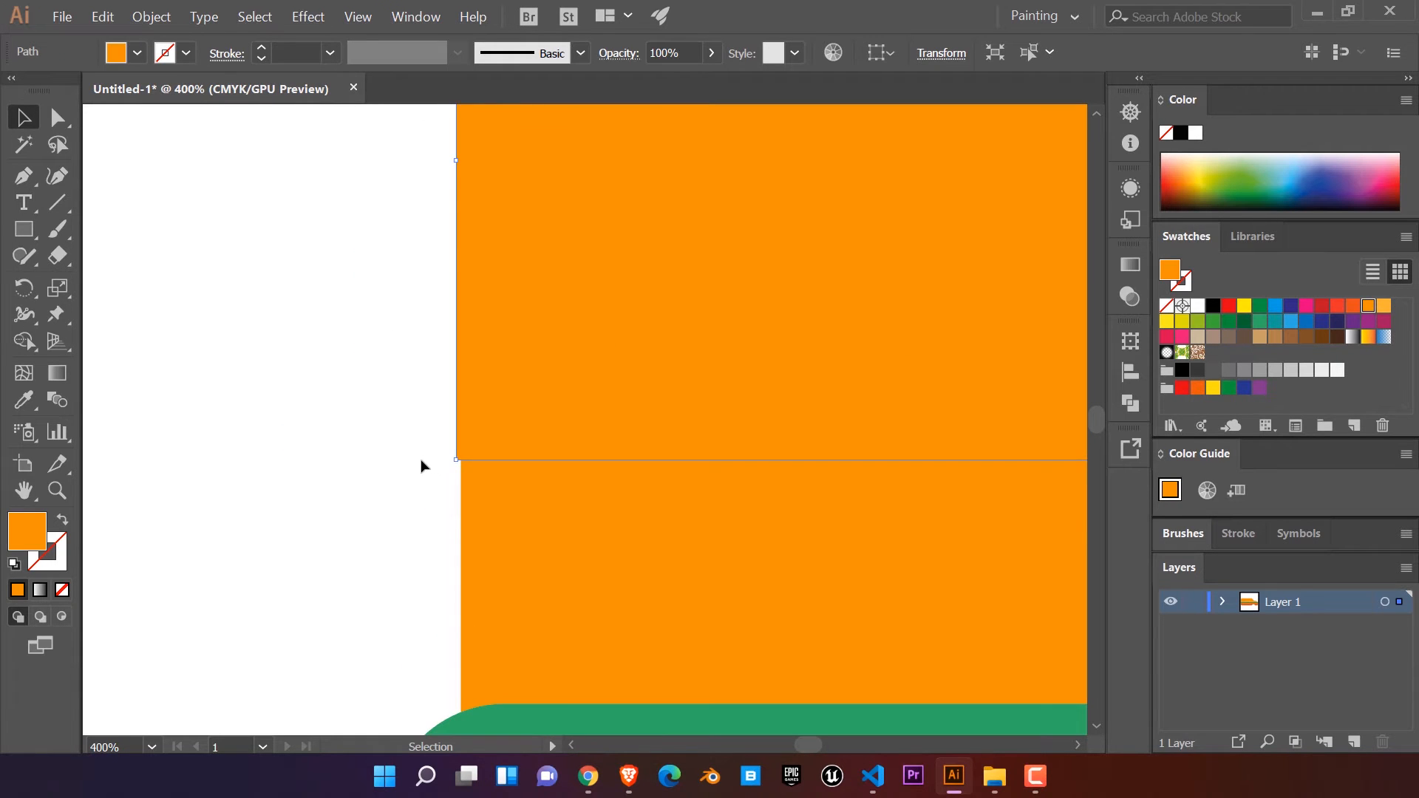
{"action": "scroll", "coordinate": [426, 385], "scroll_direction": "down", "scroll_amount": 1}
{"action": "left_click_drag", "start_coordinate": [443, 236], "coordinate": [443, 238]}
{"action": "left_click", "coordinate": [250, 442]}
{"action": "scroll", "coordinate": [250, 442], "scroll_direction": "down", "scroll_amount": 4}
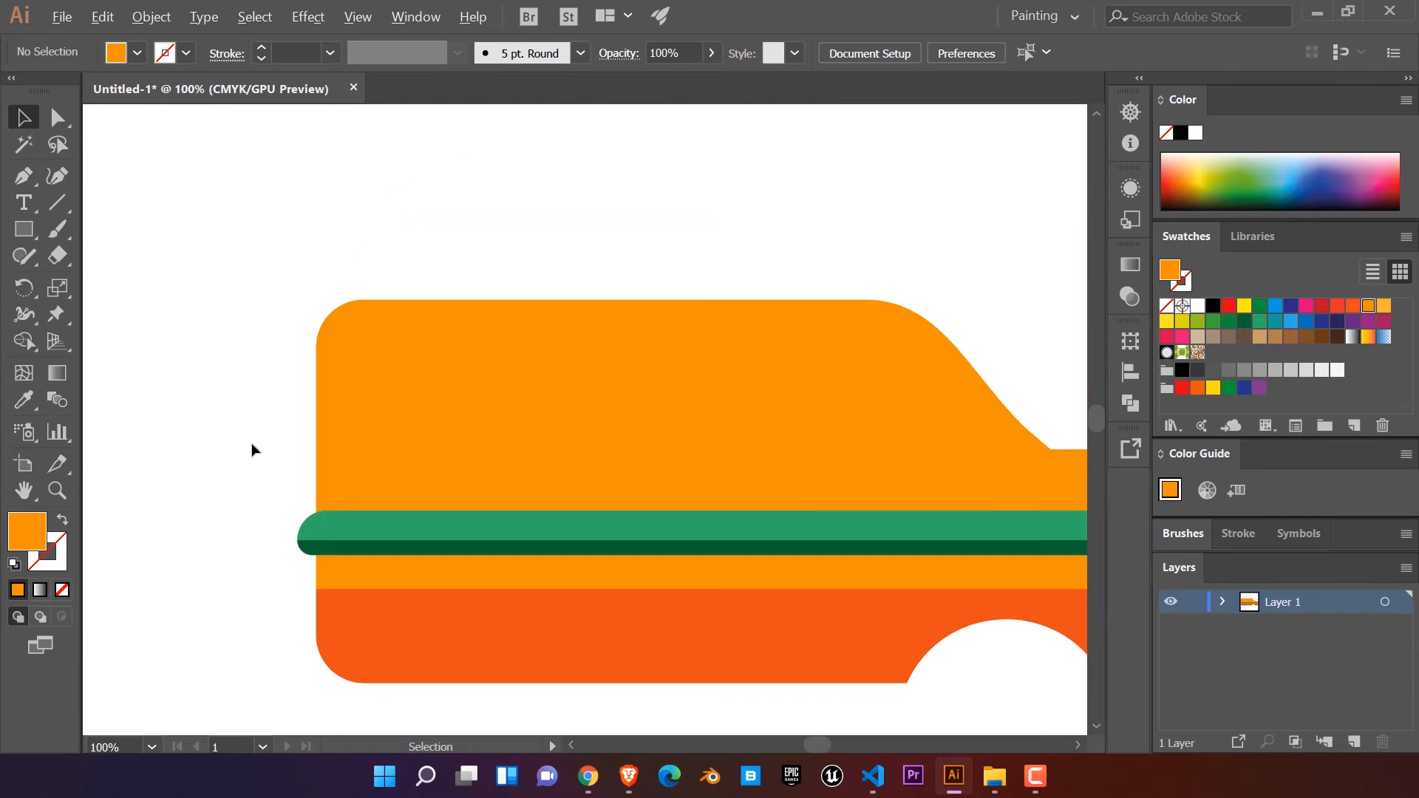
Step: Draw a circle for the front wheel with the Ellipse tool, roughly filling the arched cutout and extending below the body
{"action": "left_click_drag", "start_coordinate": [892, 360], "coordinate": [876, 281]}
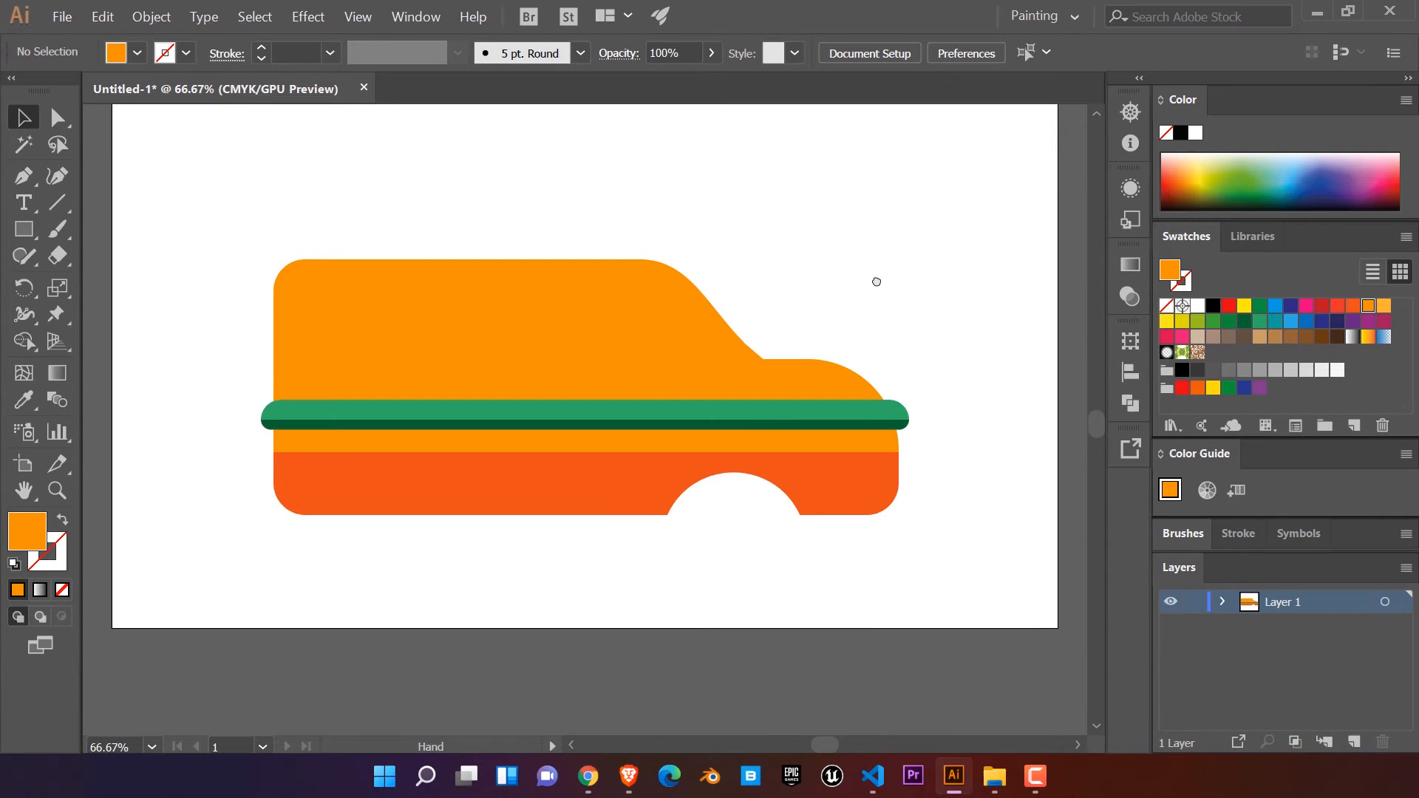
{"action": "scroll", "coordinate": [733, 563], "scroll_direction": "up", "scroll_amount": 1}
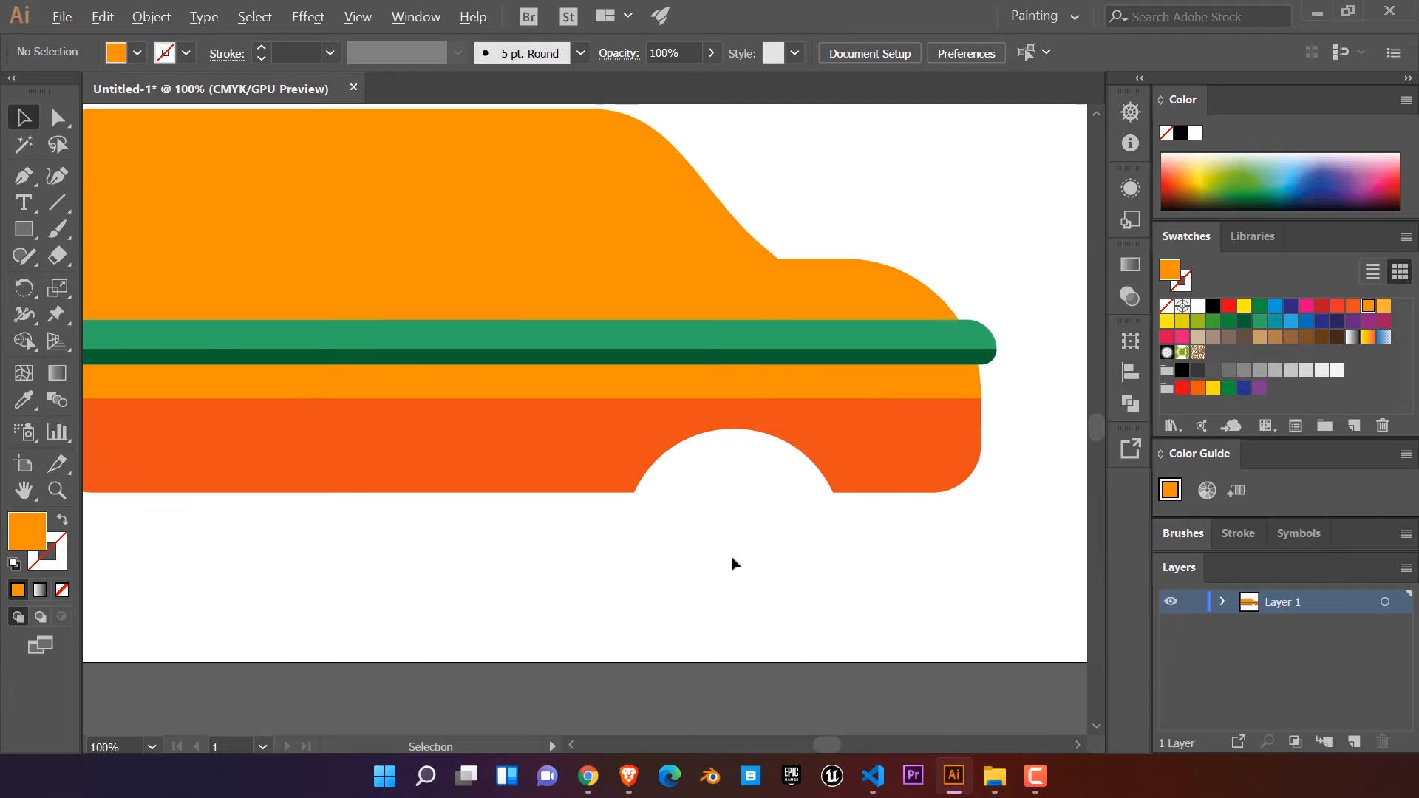
{"action": "scroll", "coordinate": [730, 556], "scroll_direction": "down", "scroll_amount": 1}
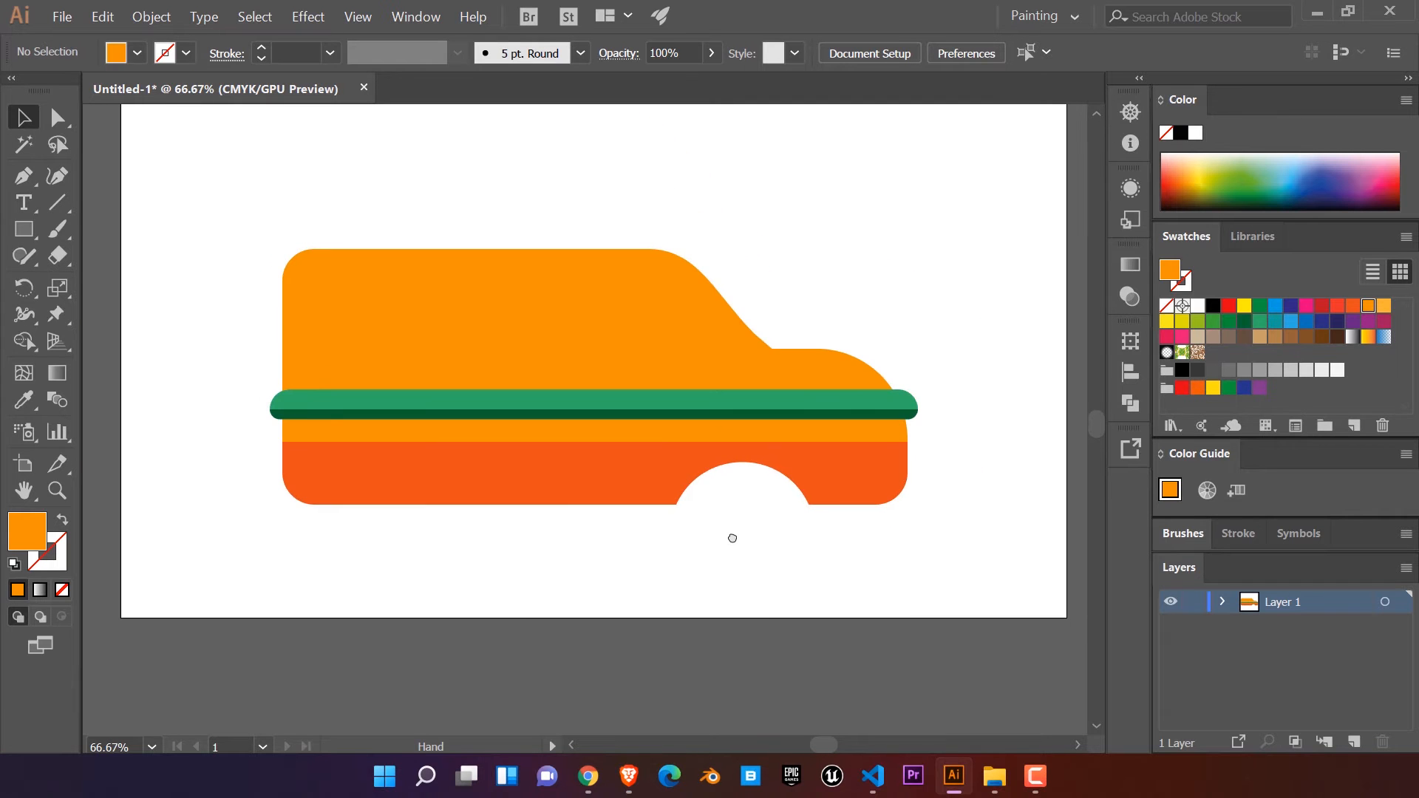
{"action": "left_click_drag", "start_coordinate": [689, 483], "coordinate": [691, 446]}
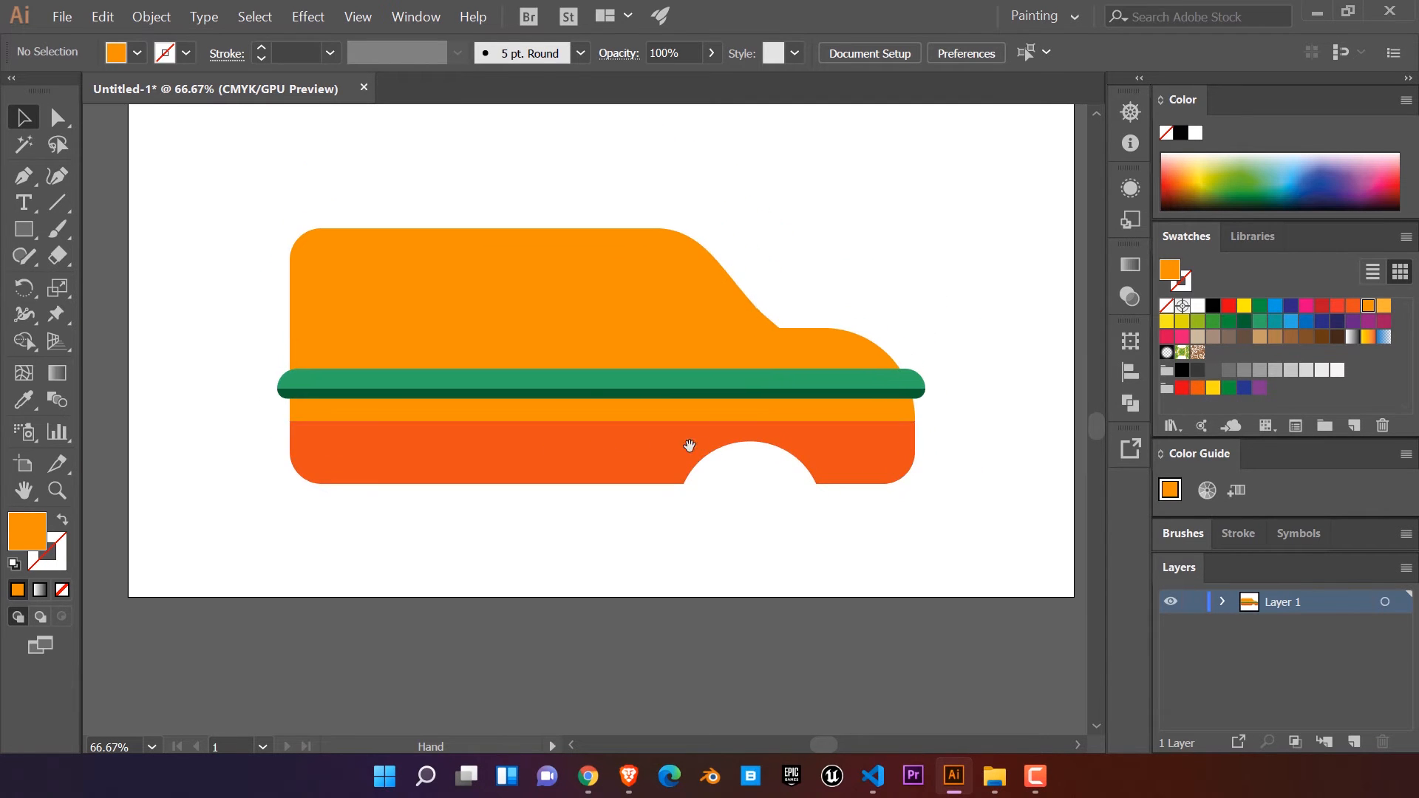
{"action": "left_click", "coordinate": [31, 232]}
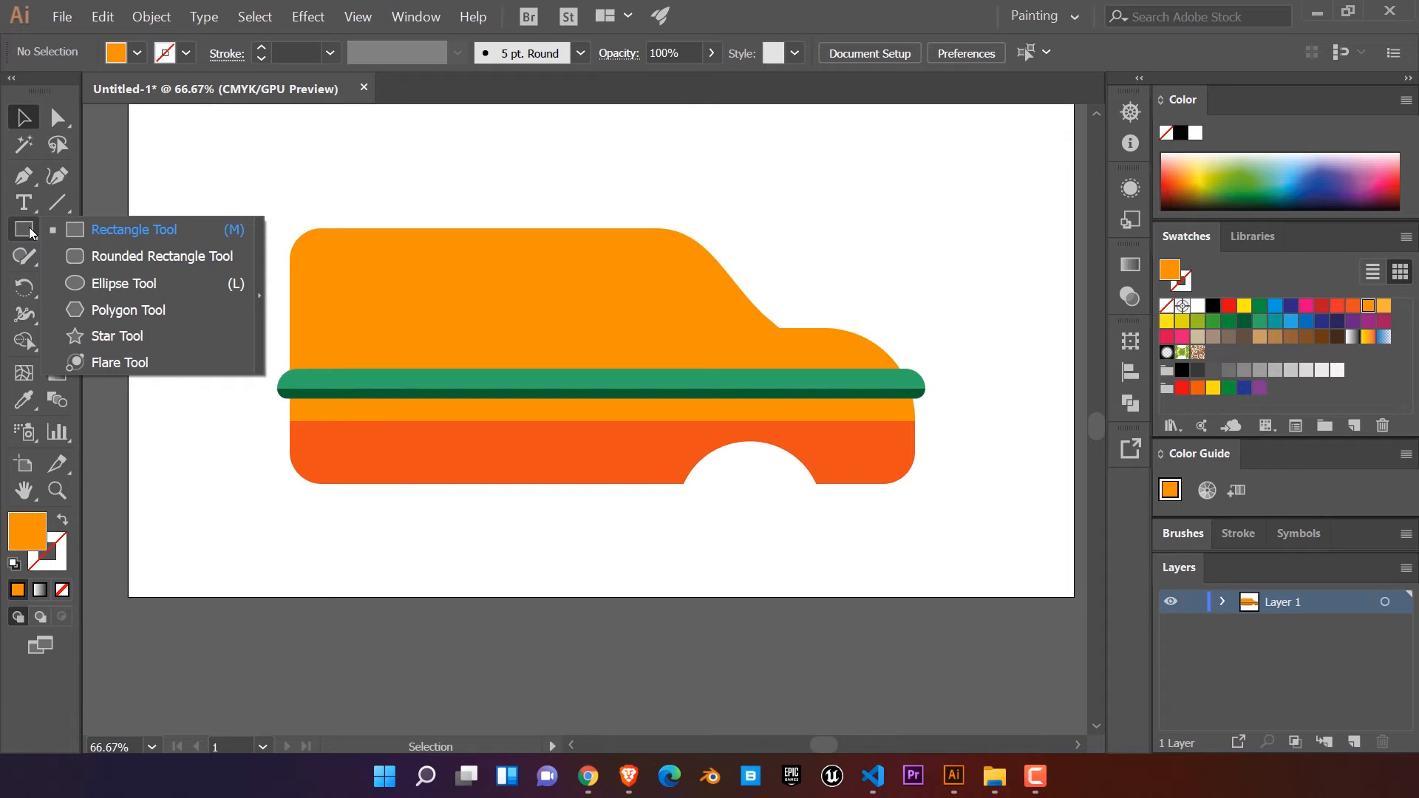
{"action": "left_click", "coordinate": [92, 256]}
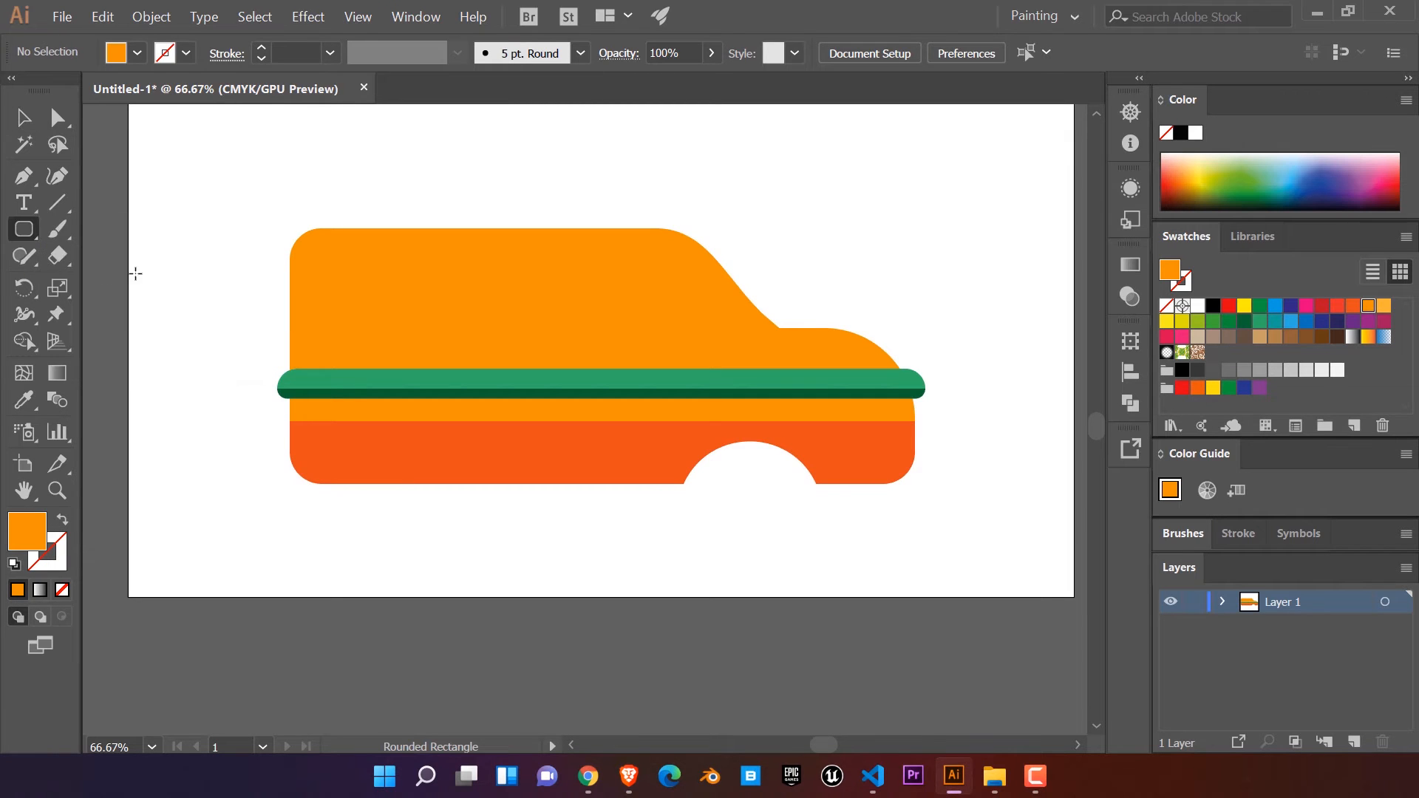
{"action": "left_click", "coordinate": [16, 223]}
{"action": "left_click", "coordinate": [102, 285]}
{"action": "left_click_drag", "start_coordinate": [723, 452], "coordinate": [811, 546]}
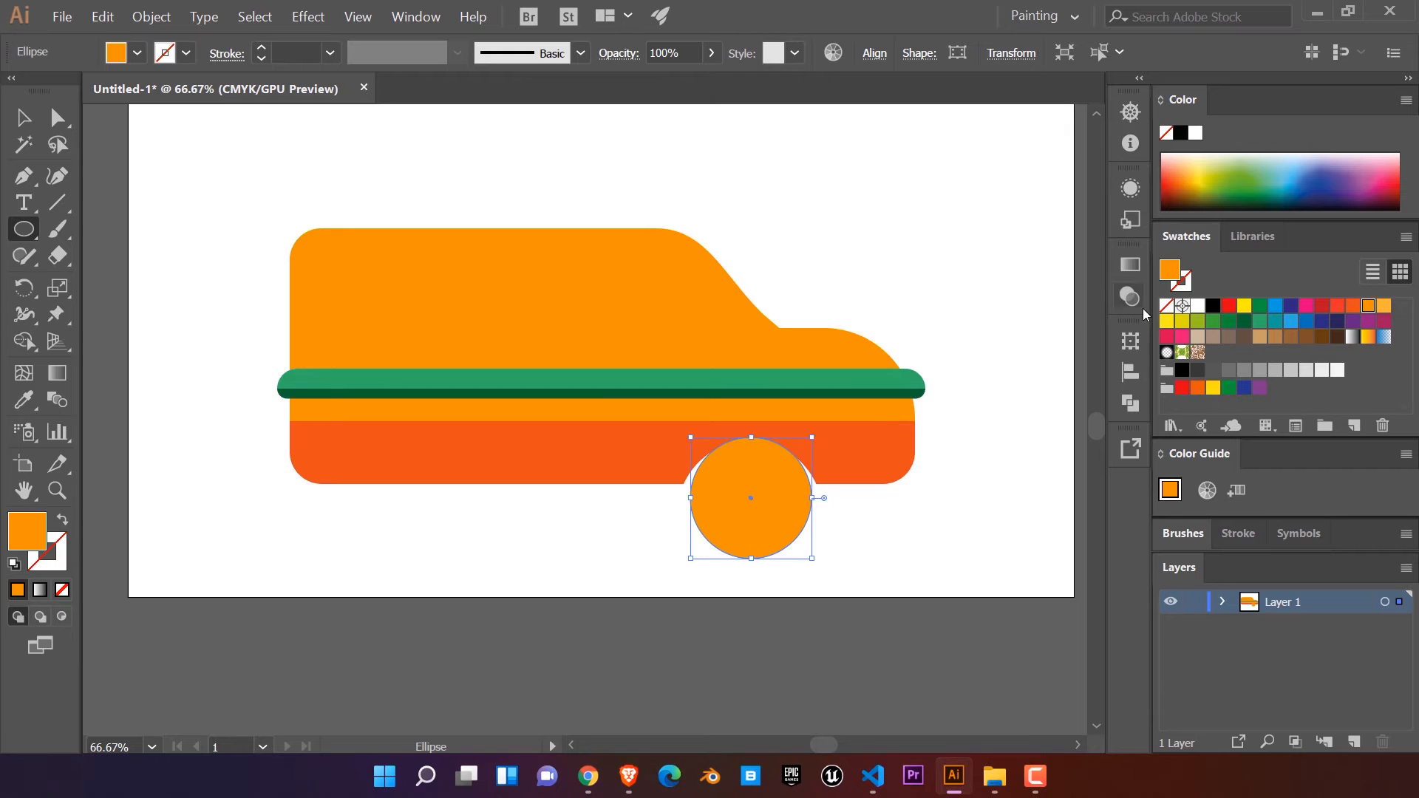
Step: Fill the wheel circle with white and give it a dark grey stroke
{"action": "left_click", "coordinate": [1194, 308]}
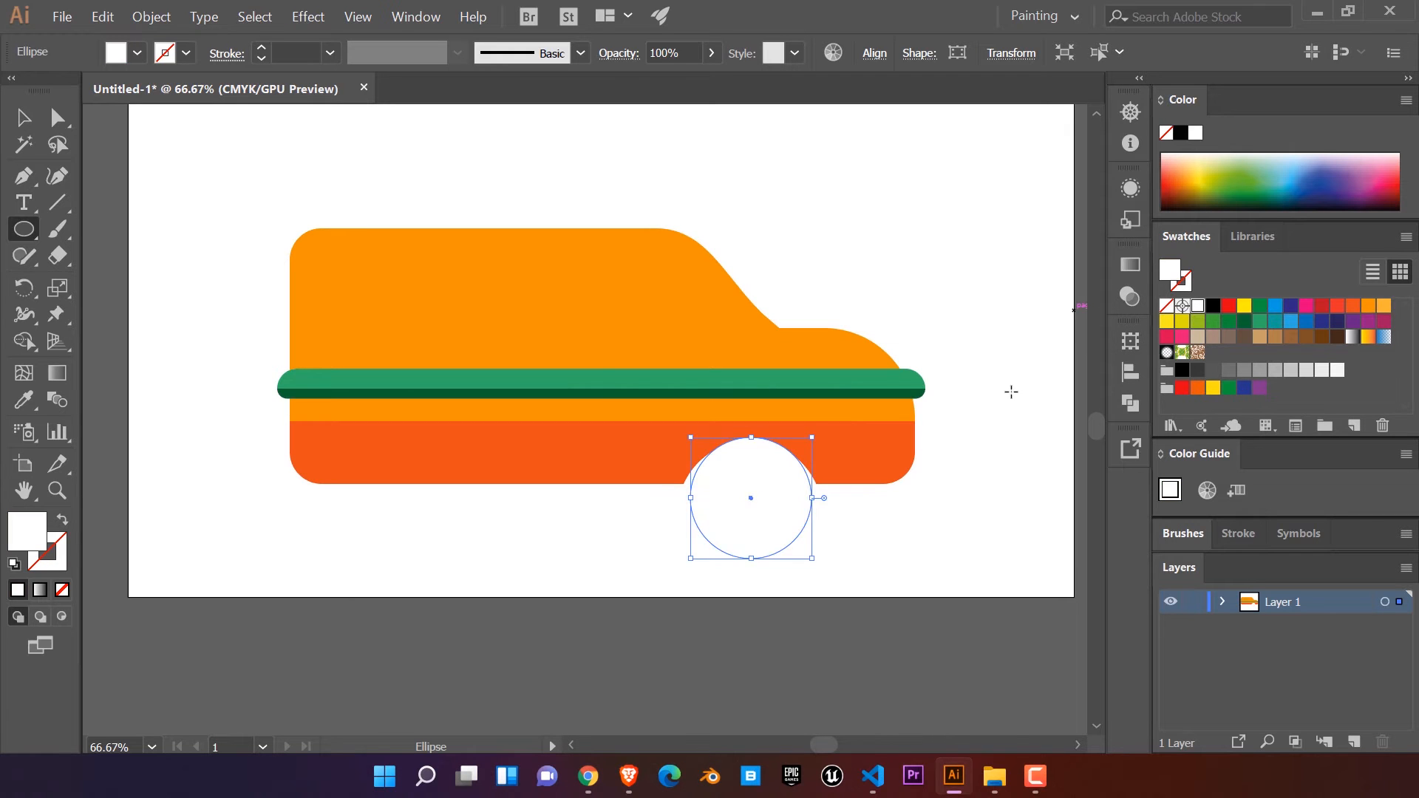
{"action": "left_click", "coordinate": [1184, 285]}
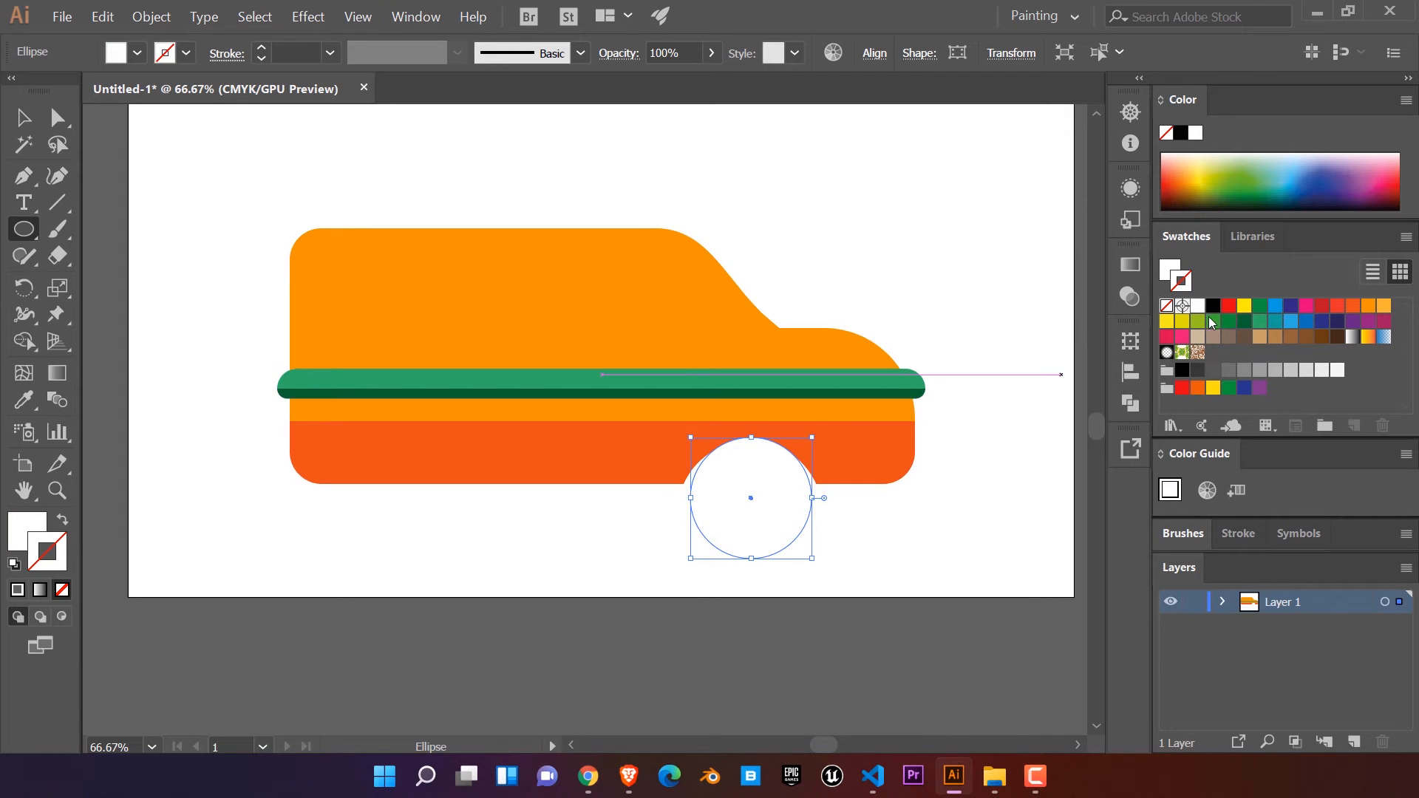
{"action": "left_click", "coordinate": [1196, 371]}
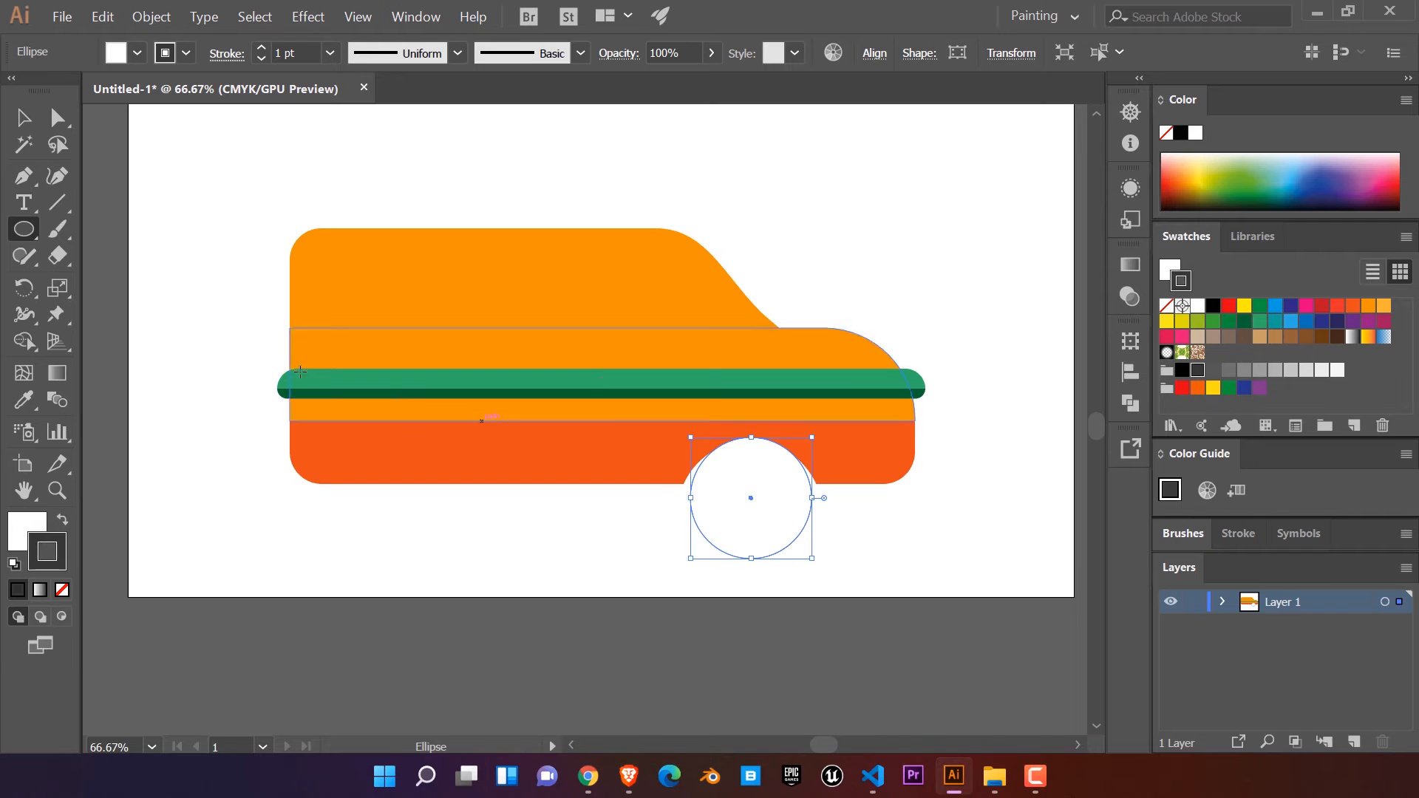
Step: Thicken the wheel's dark outline to 37 pt to form the tyre
{"action": "double_click", "coordinate": [264, 48]}
{"action": "triple_click", "coordinate": [264, 48]}
{"action": "triple_click", "coordinate": [264, 48]}
{"action": "double_click", "coordinate": [260, 58]}
{"action": "left_click", "coordinate": [262, 59]}
{"action": "left_click", "coordinate": [262, 58]}
{"action": "left_click", "coordinate": [260, 49]}
{"action": "left_click", "coordinate": [261, 49]}
{"action": "left_click", "coordinate": [261, 49]}
{"action": "left_click", "coordinate": [261, 49]}
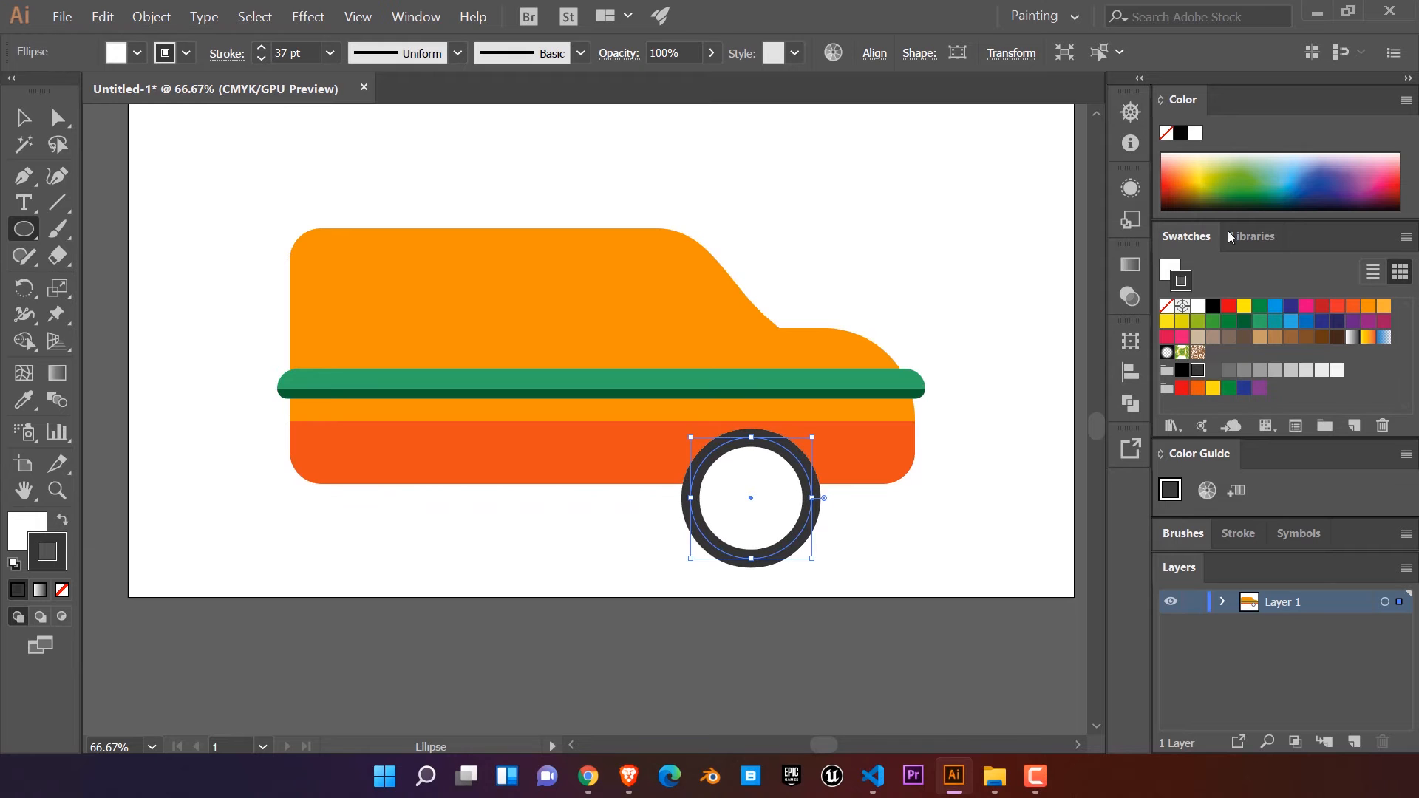
Step: Change the tyre outline to a lighter grey and increase its stroke weight to 53 pt
{"action": "left_click", "coordinate": [1213, 370]}
{"action": "scroll", "coordinate": [747, 500], "scroll_direction": "up", "scroll_amount": 1}
{"action": "left_click", "coordinate": [261, 49]}
{"action": "left_click", "coordinate": [261, 48]}
{"action": "left_click", "coordinate": [261, 49]}
{"action": "scroll", "coordinate": [649, 418], "scroll_direction": "down", "scroll_amount": 1}
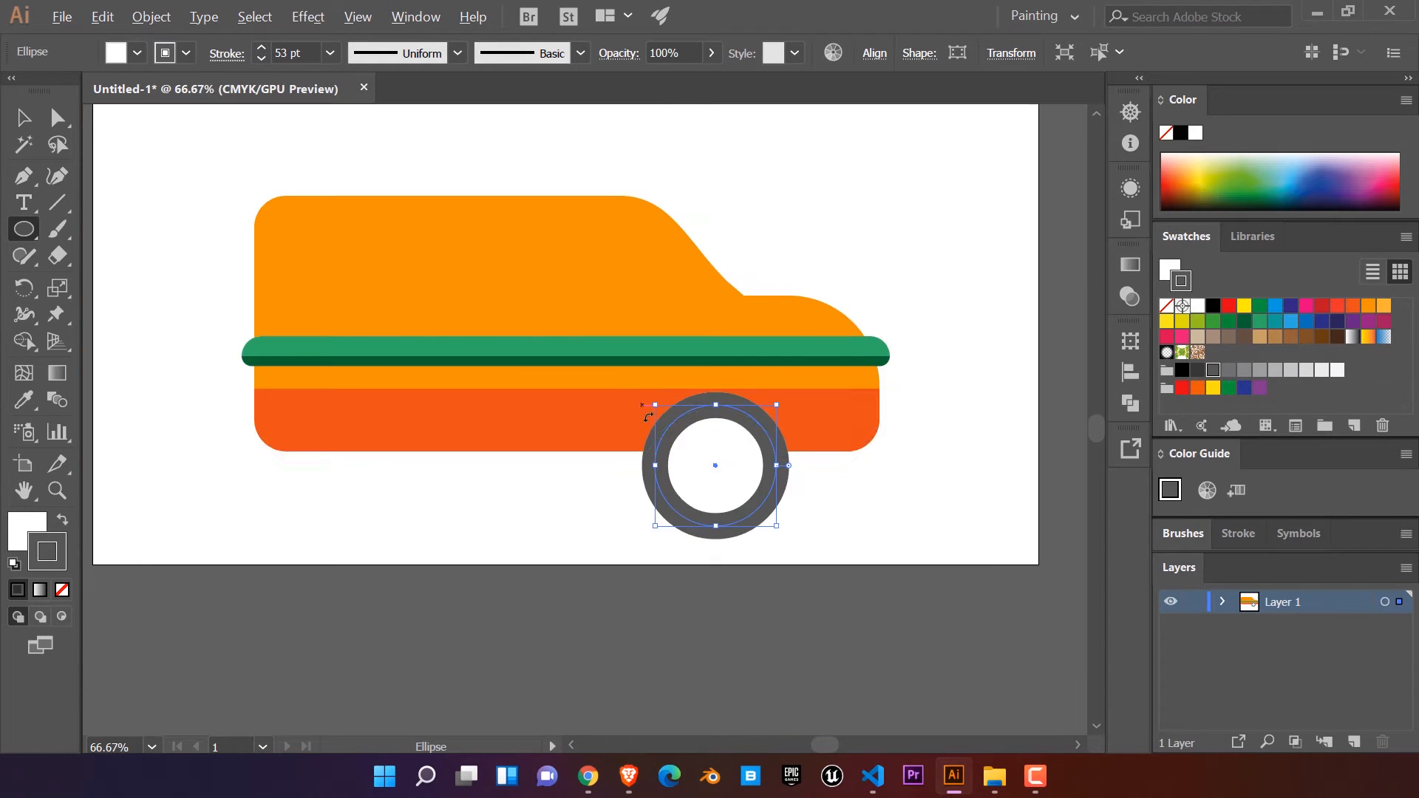
Step: Scale the wheel down proportionally to a stroke of about 39 pt and centre it inside the wheel arch
{"action": "left_click_drag", "start_coordinate": [779, 404], "coordinate": [744, 437]}
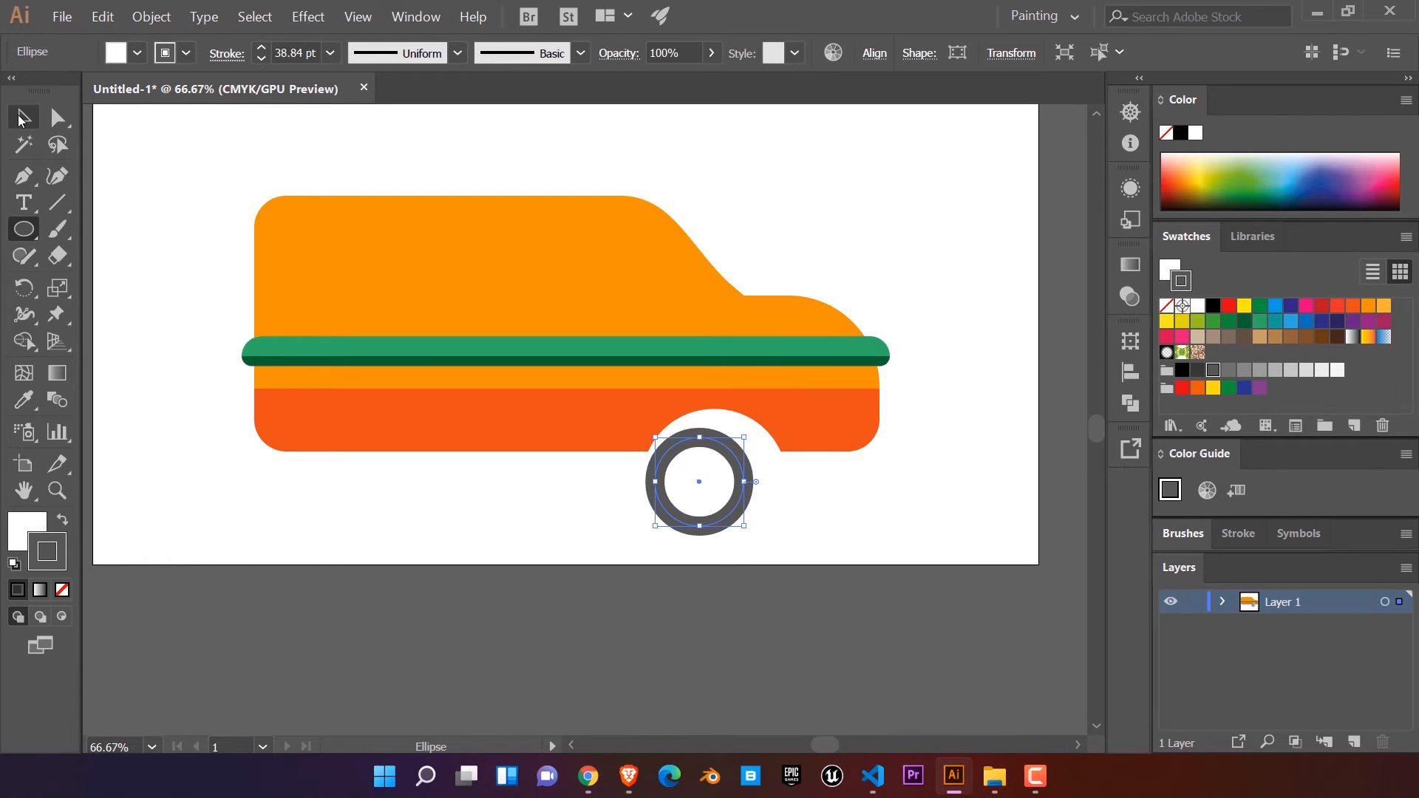
{"action": "left_click", "coordinate": [21, 119]}
{"action": "left_click_drag", "start_coordinate": [716, 476], "coordinate": [732, 457]}
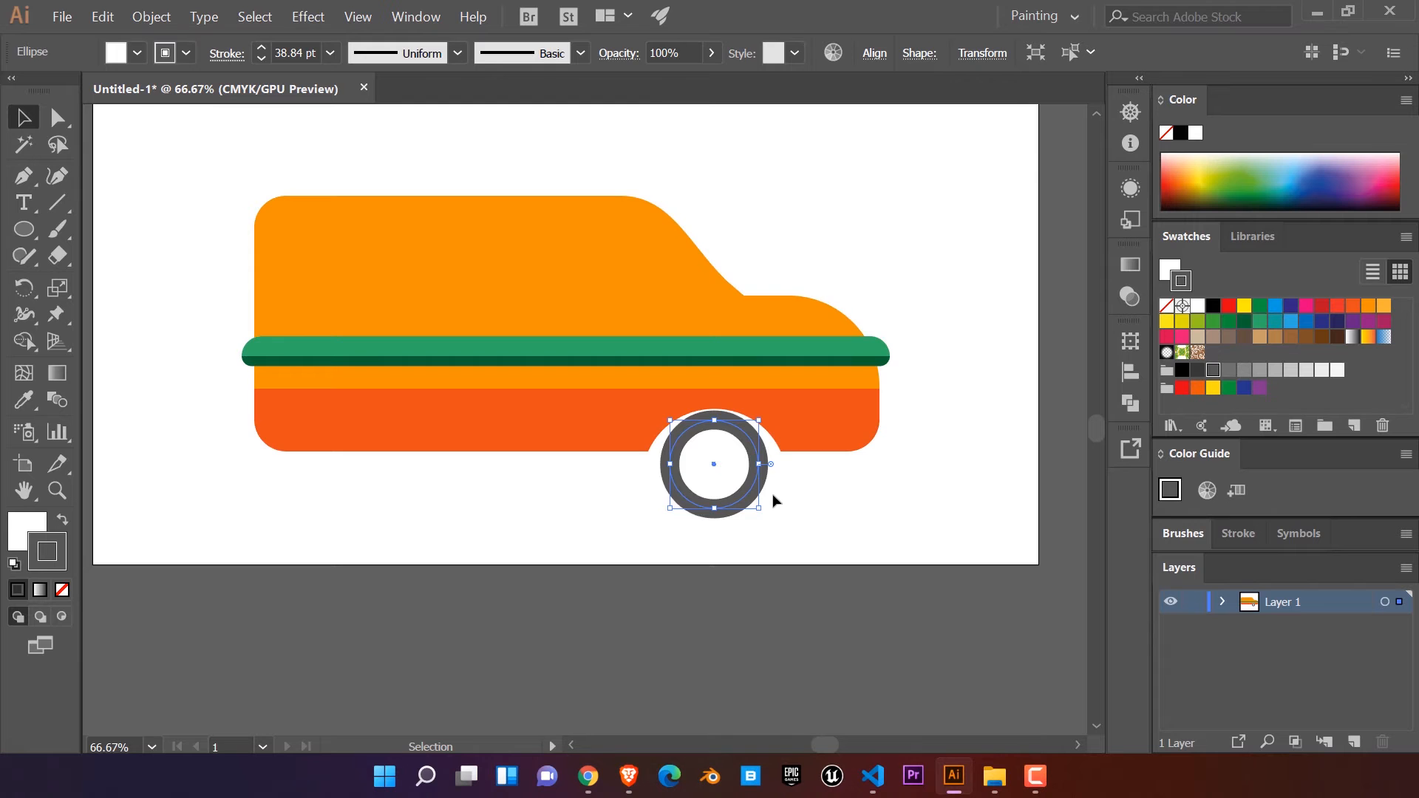
Step: Enlarge the wheel slightly to a stroke of about 42 pt and re-centre it horizontally in the arch
{"action": "scroll", "coordinate": [774, 501], "scroll_direction": "up", "scroll_amount": 2}
{"action": "scroll", "coordinate": [854, 455], "scroll_direction": "up", "scroll_amount": 1}
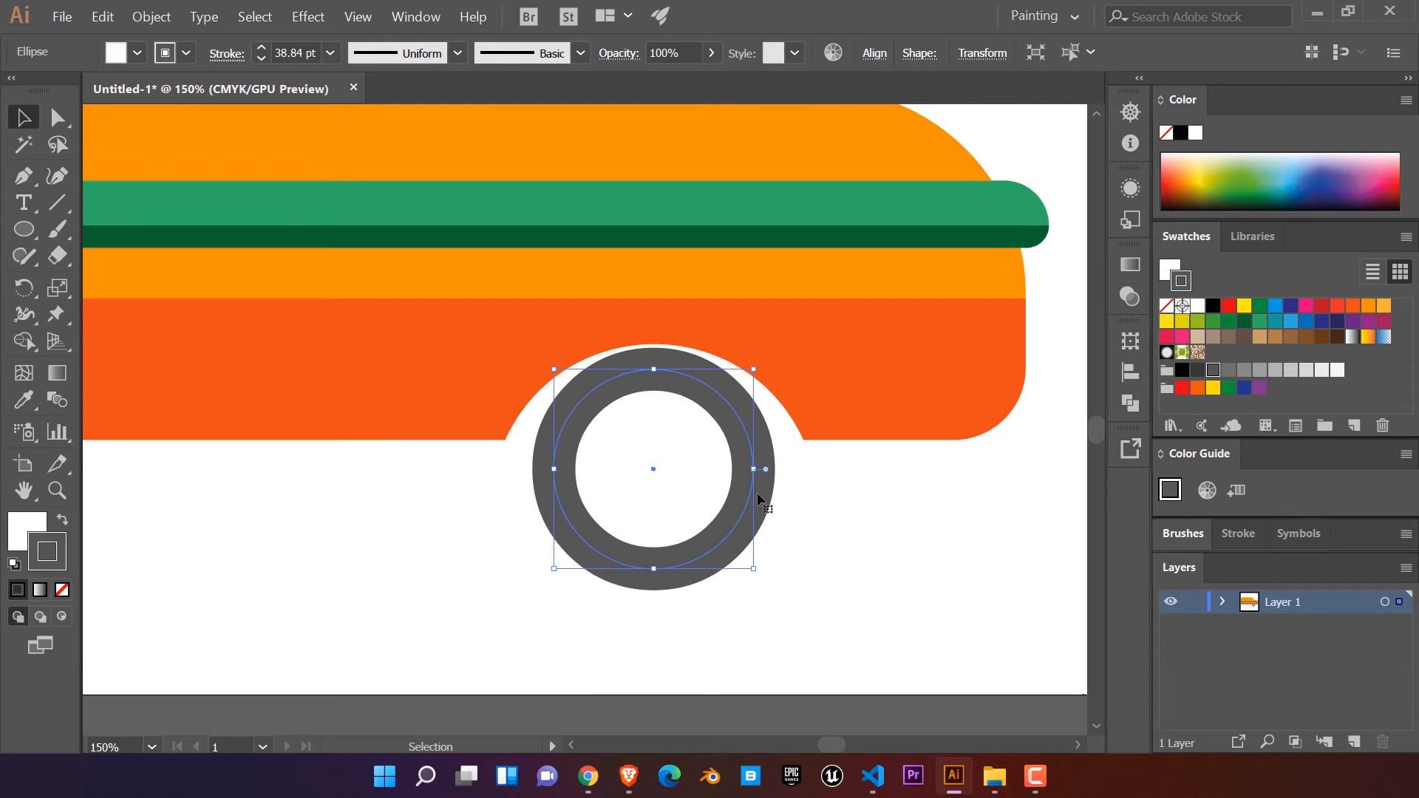
{"action": "left_click_drag", "start_coordinate": [756, 571], "coordinate": [770, 585]}
{"action": "left_click_drag", "start_coordinate": [741, 520], "coordinate": [736, 508]}
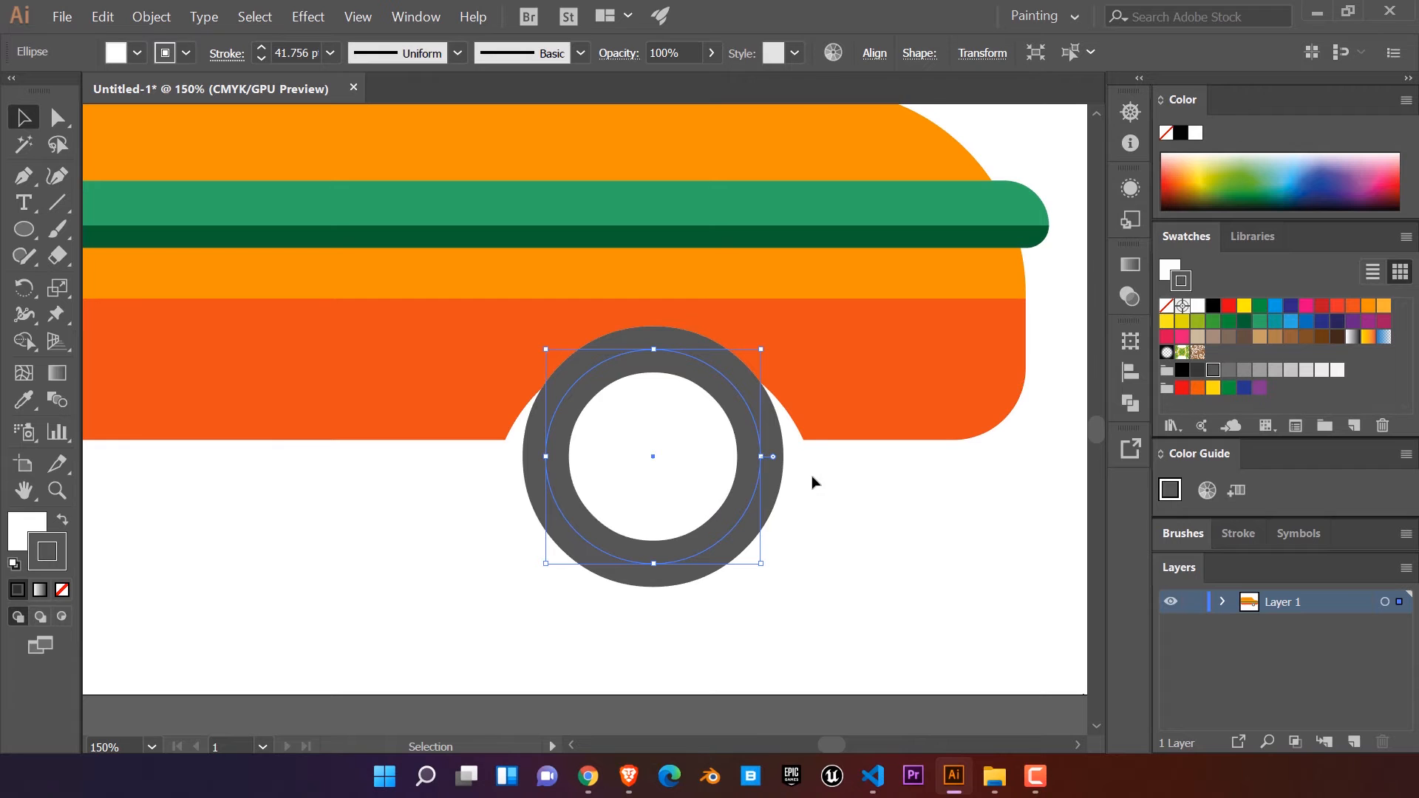
{"action": "left_click", "coordinate": [724, 528], "text": "shift"}
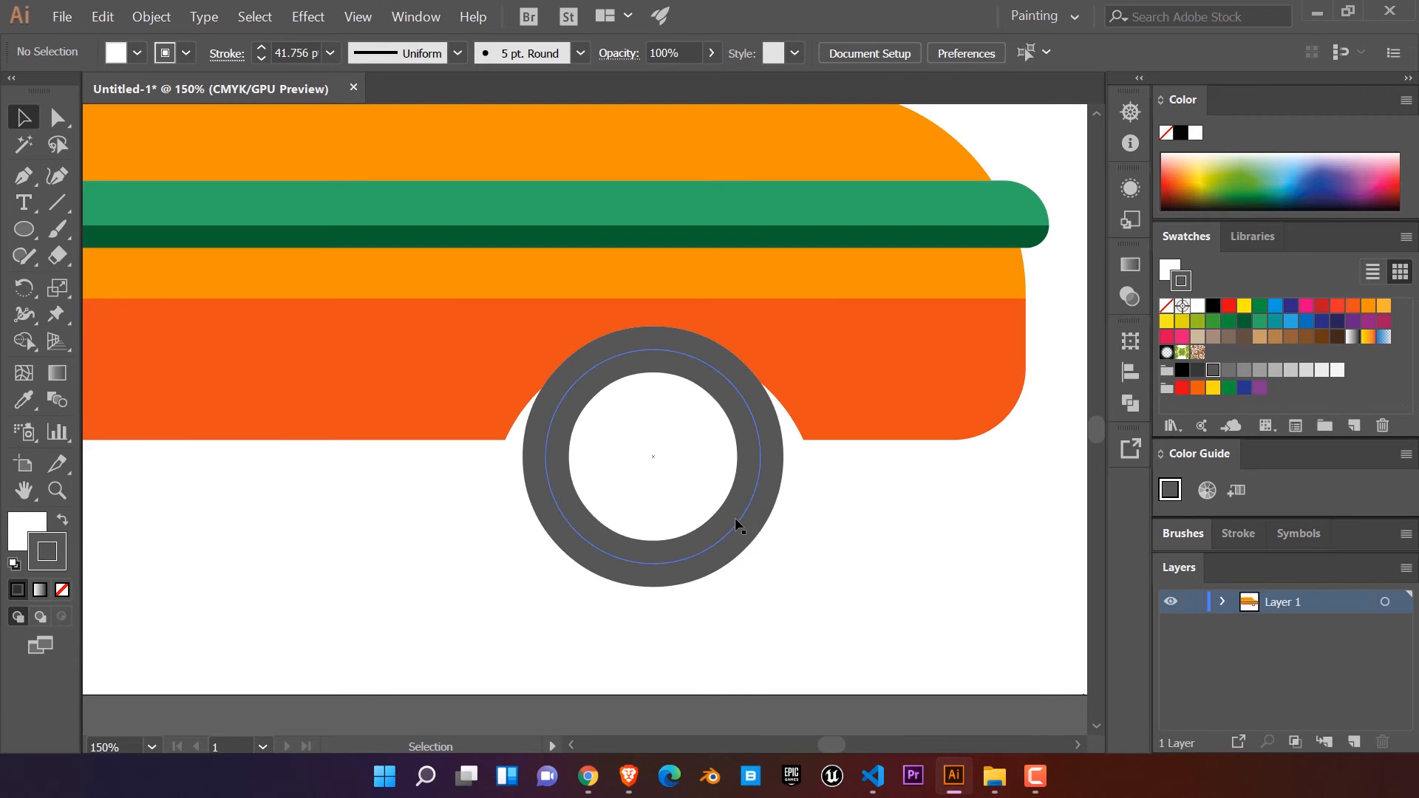
{"action": "left_click", "coordinate": [759, 471]}
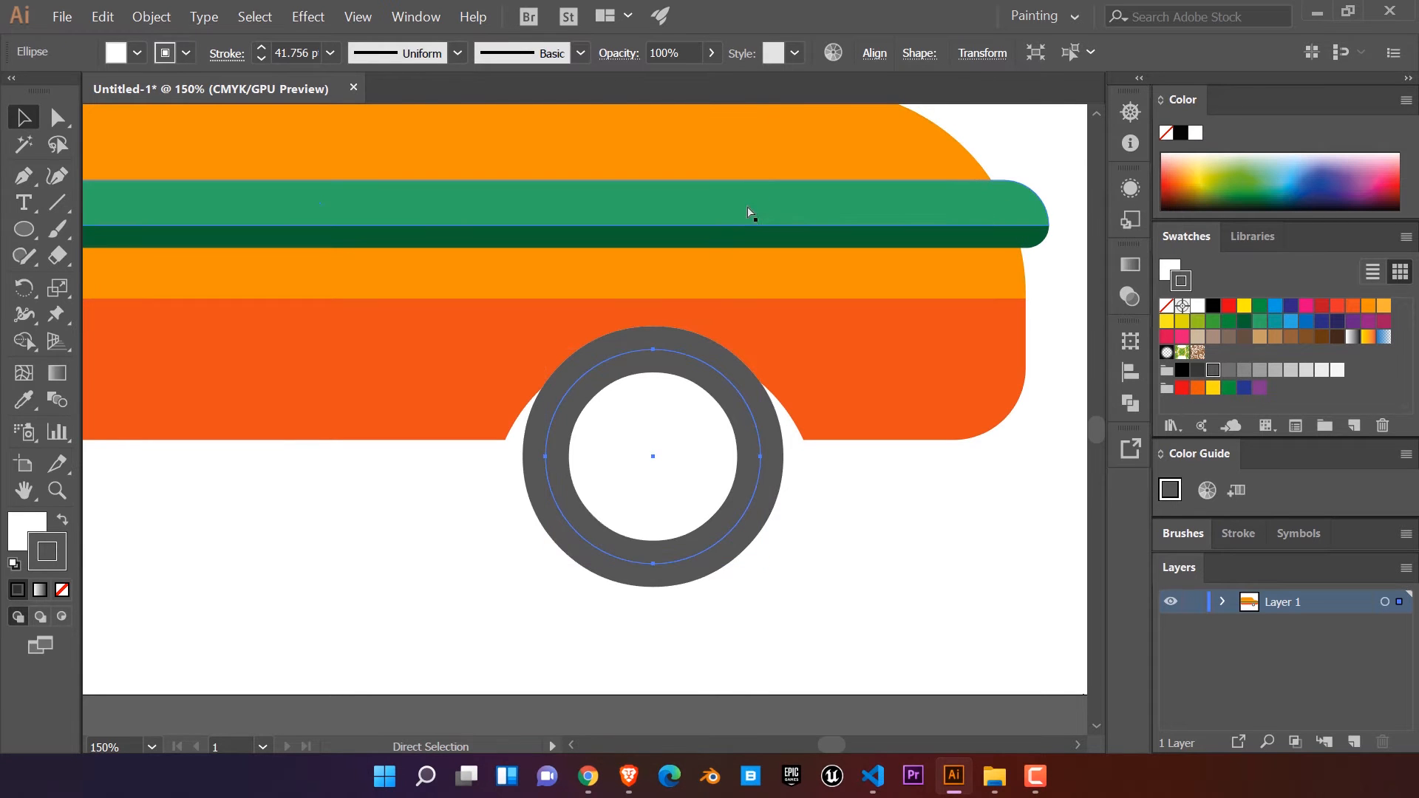
Step: Show the rulers and place a horizontal guide along the bottom edge of the red-orange lower body
{"action": "key", "text": "ctrl+r"}
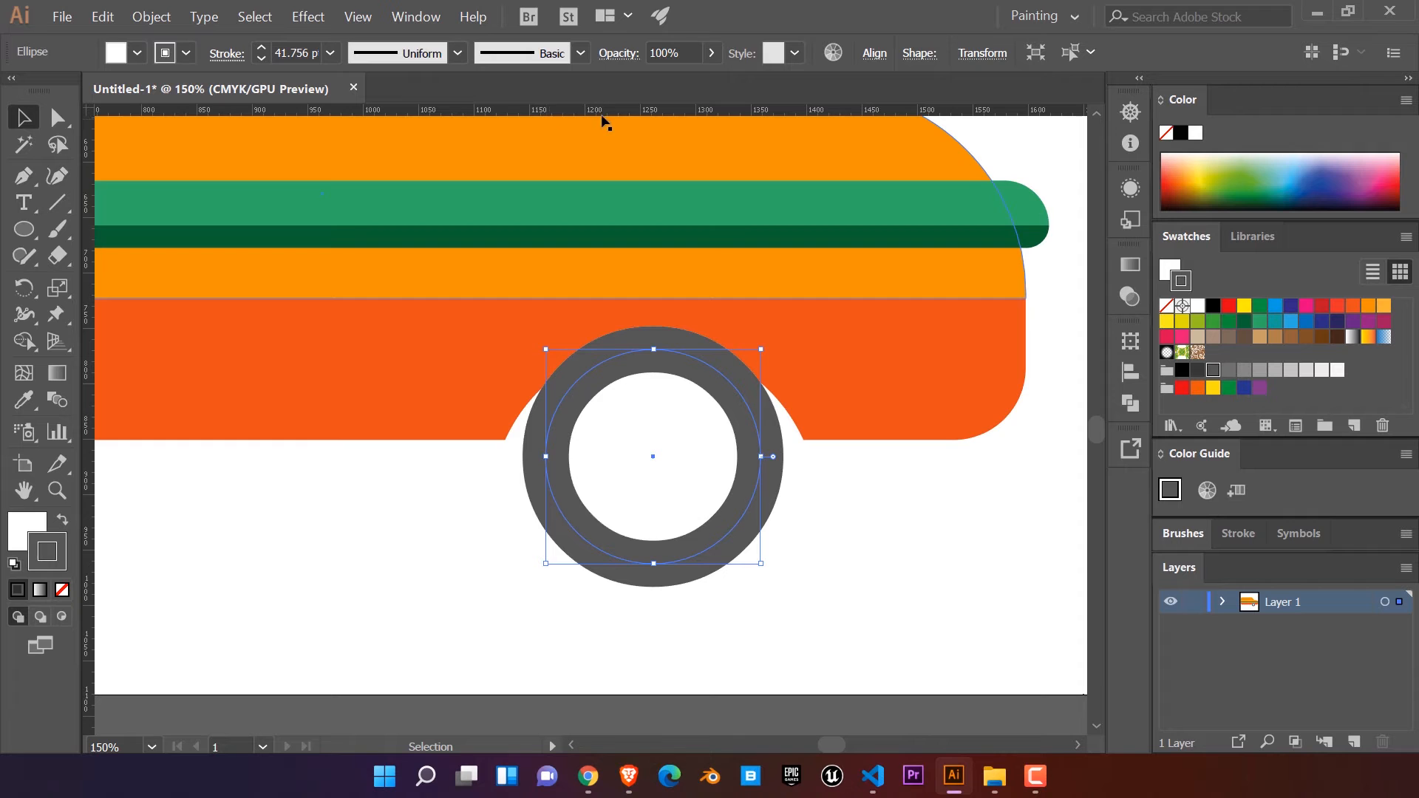
{"action": "left_click_drag", "start_coordinate": [743, 111], "coordinate": [736, 156]}
{"action": "left_click_drag", "start_coordinate": [739, 412], "coordinate": [738, 438]}
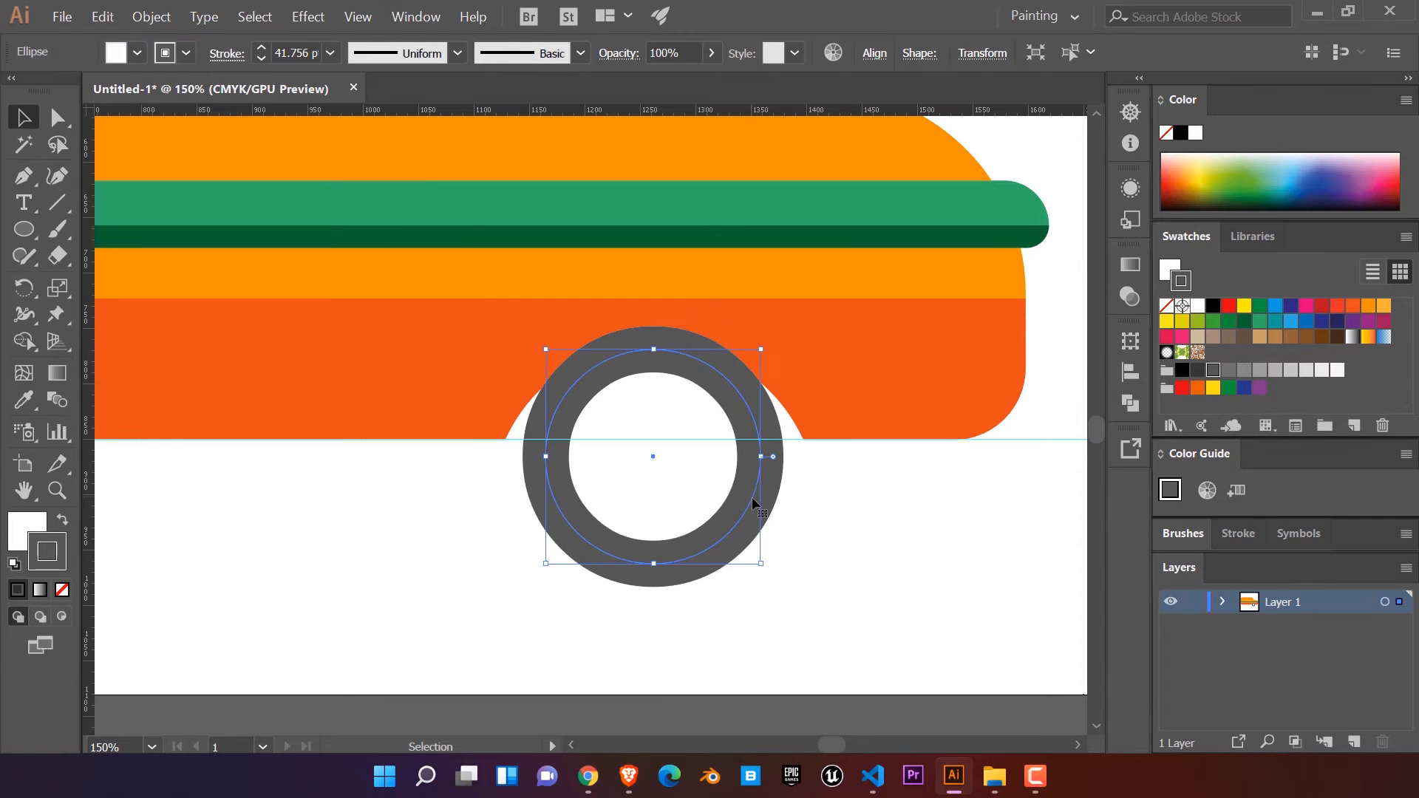
Step: Move the wheel straight up until its centre sits on the horizontal guide
{"action": "left_click", "coordinate": [785, 481]}
{"action": "left_click", "coordinate": [748, 506]}
{"action": "left_click_drag", "start_coordinate": [747, 507], "coordinate": [747, 492]}
{"action": "left_click_drag", "start_coordinate": [746, 491], "coordinate": [746, 490]}
{"action": "left_click", "coordinate": [811, 501]}
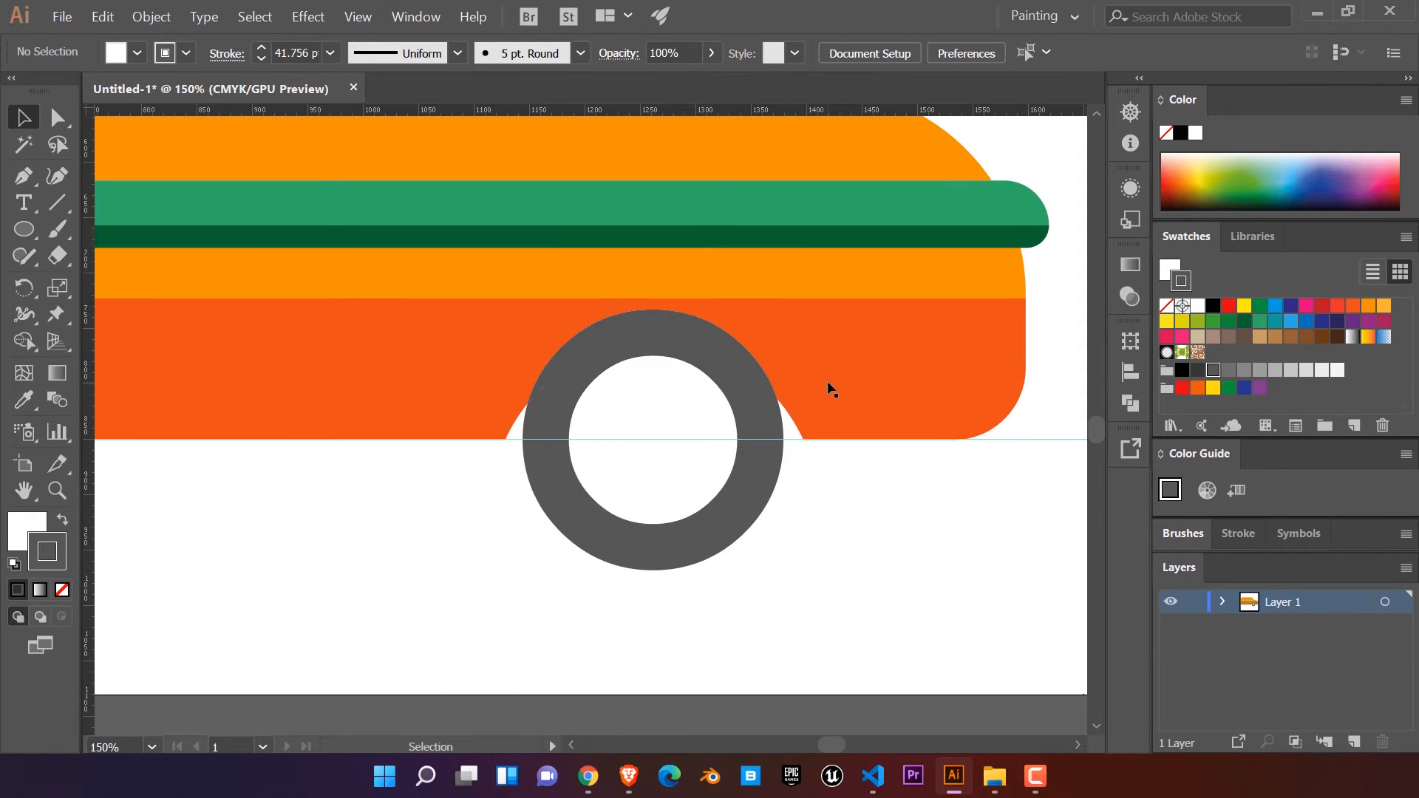
Step: Add an anchor point at the top of the wheel arch, raise it to the lower body's upper edge, and widen its curve handles
{"action": "left_click", "coordinate": [829, 390]}
{"action": "key", "text": "p"}
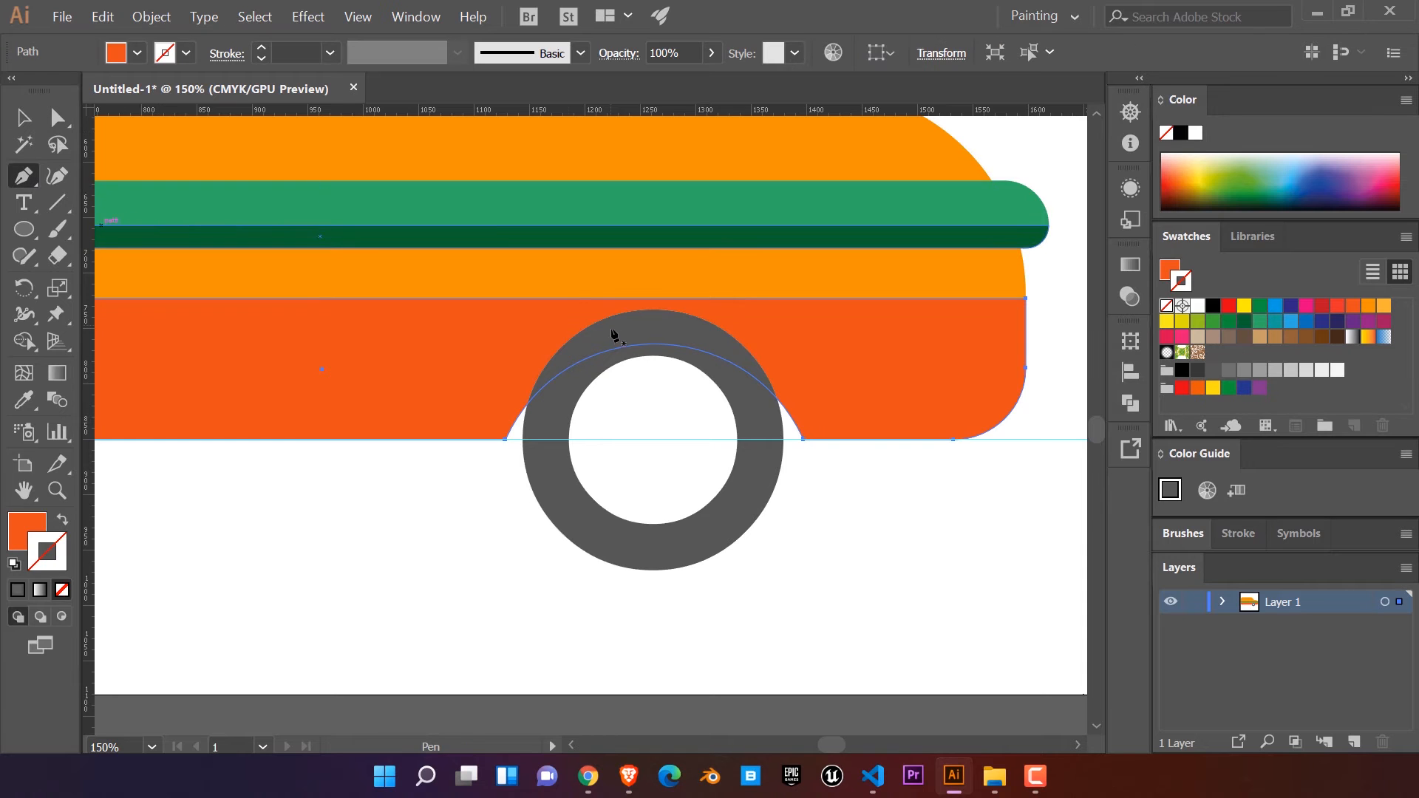
{"action": "left_click", "coordinate": [653, 344]}
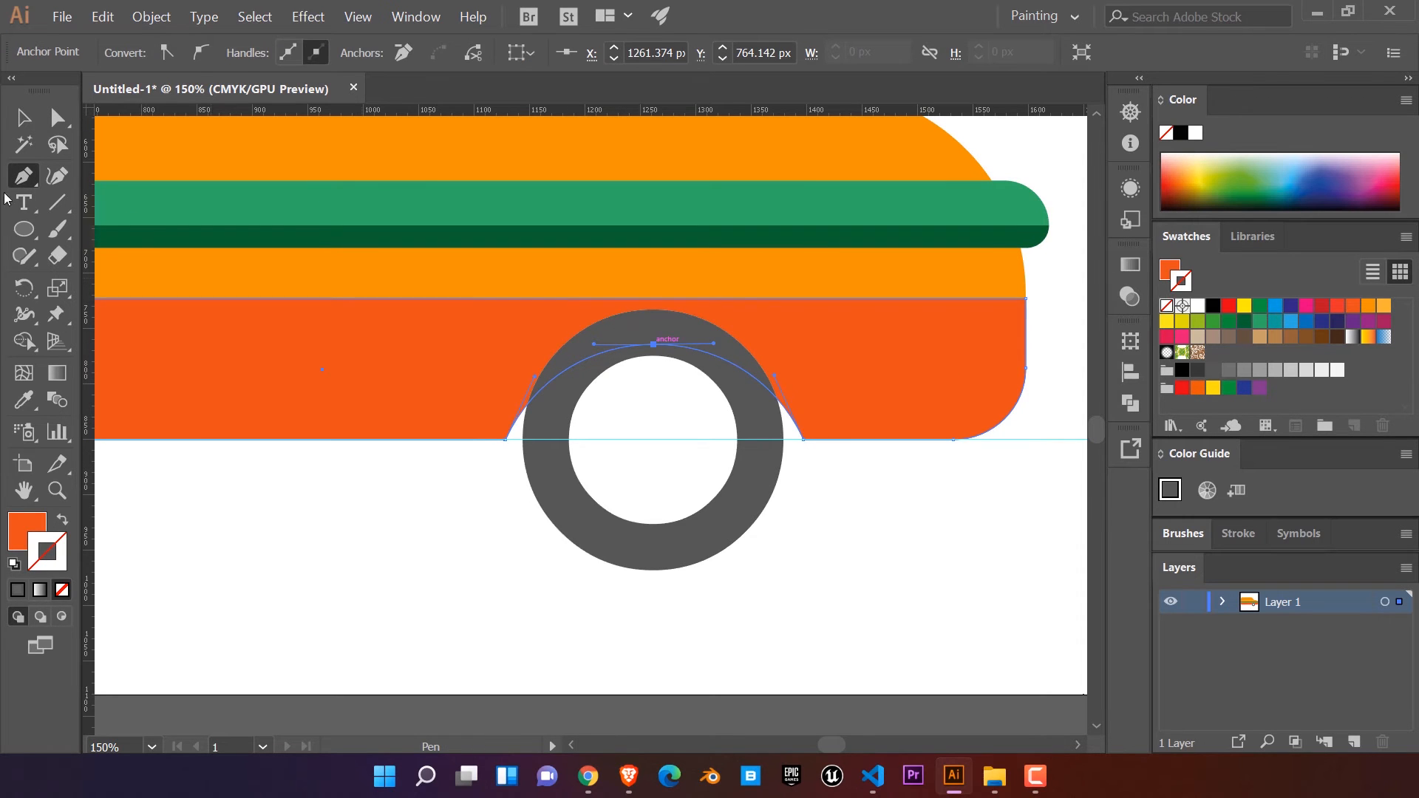
{"action": "left_click", "coordinate": [59, 118]}
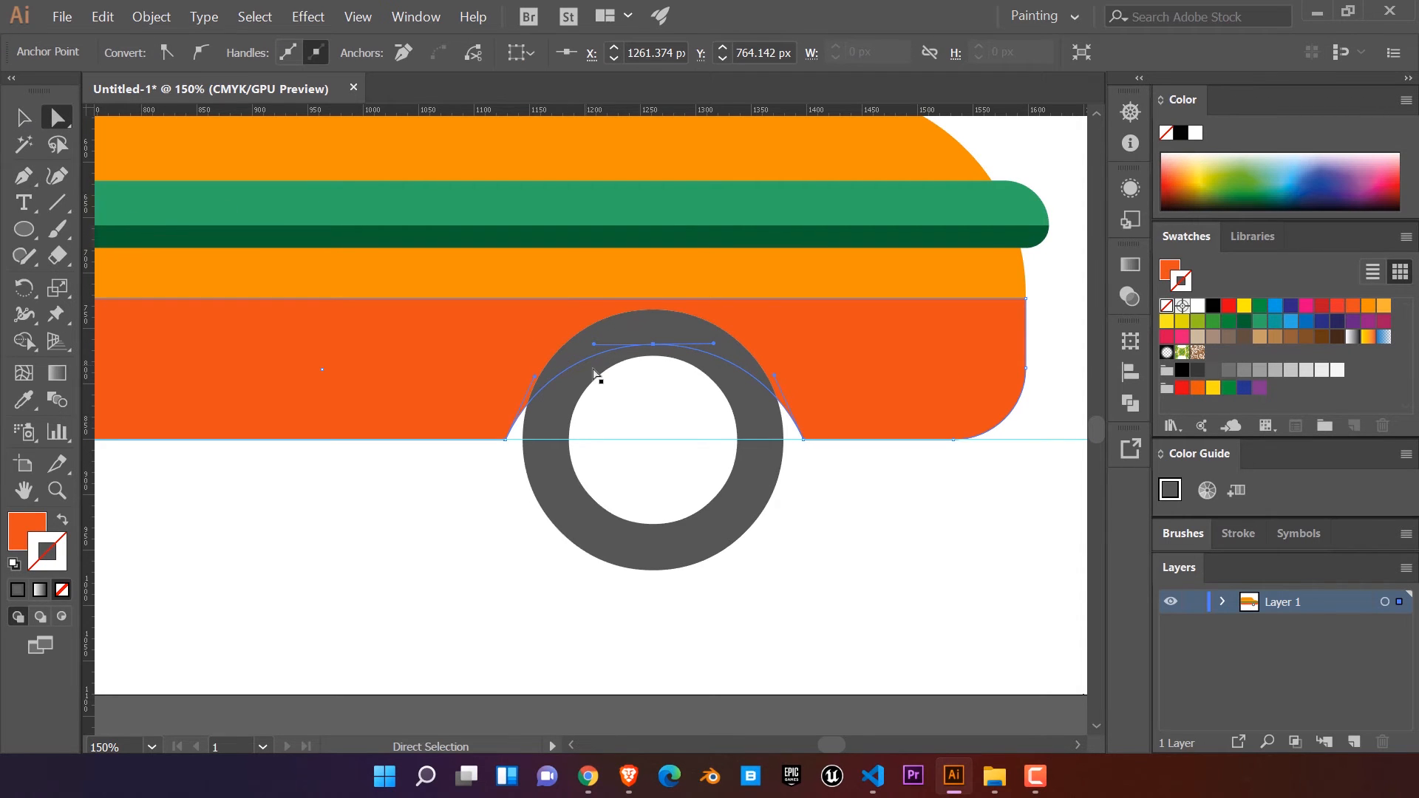
{"action": "left_click_drag", "start_coordinate": [654, 343], "coordinate": [754, 298]}
{"action": "left_click_drag", "start_coordinate": [593, 300], "coordinate": [533, 303]}
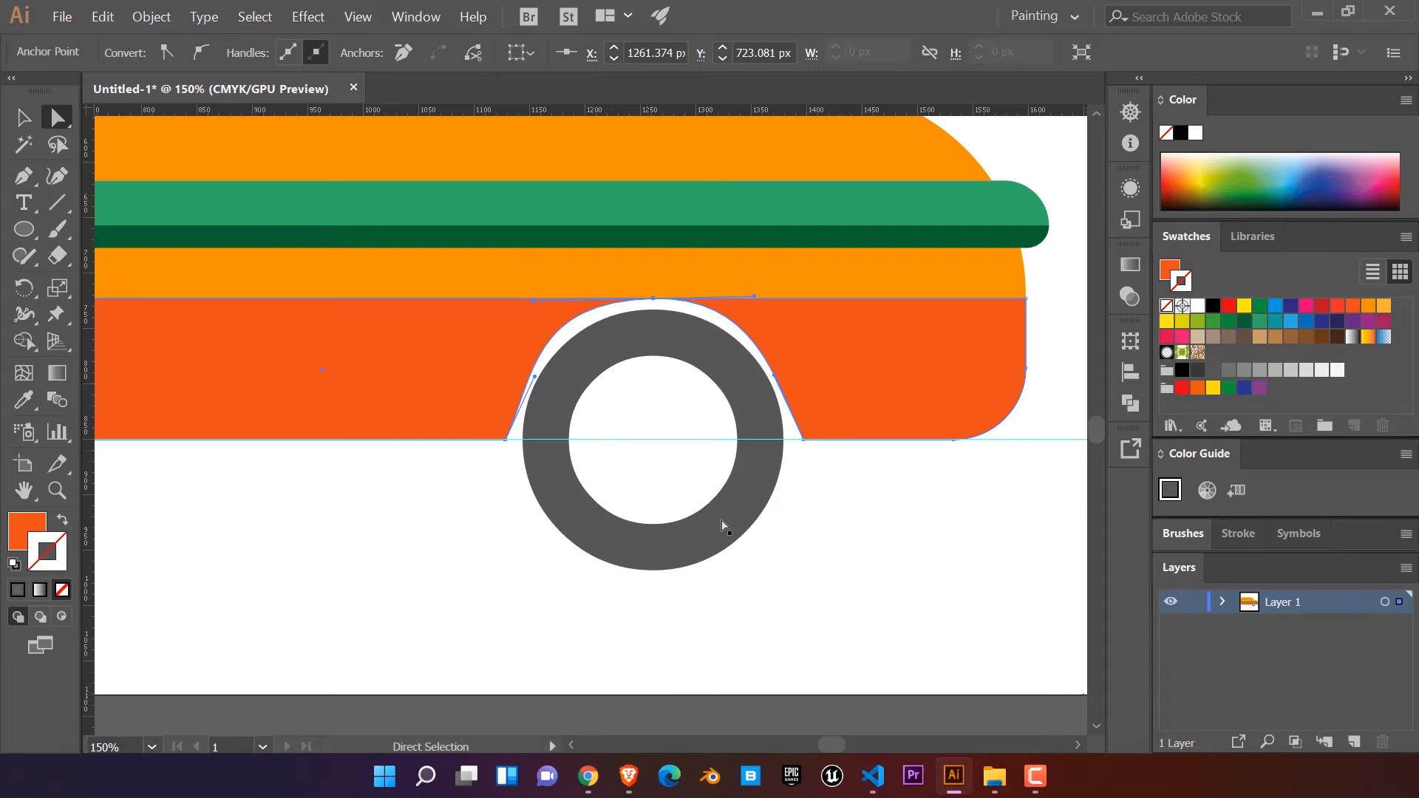
Step: Reshape the rear side of the wheel arch with its curve handles so it follows the tyre evenly
{"action": "left_click", "coordinate": [746, 514]}
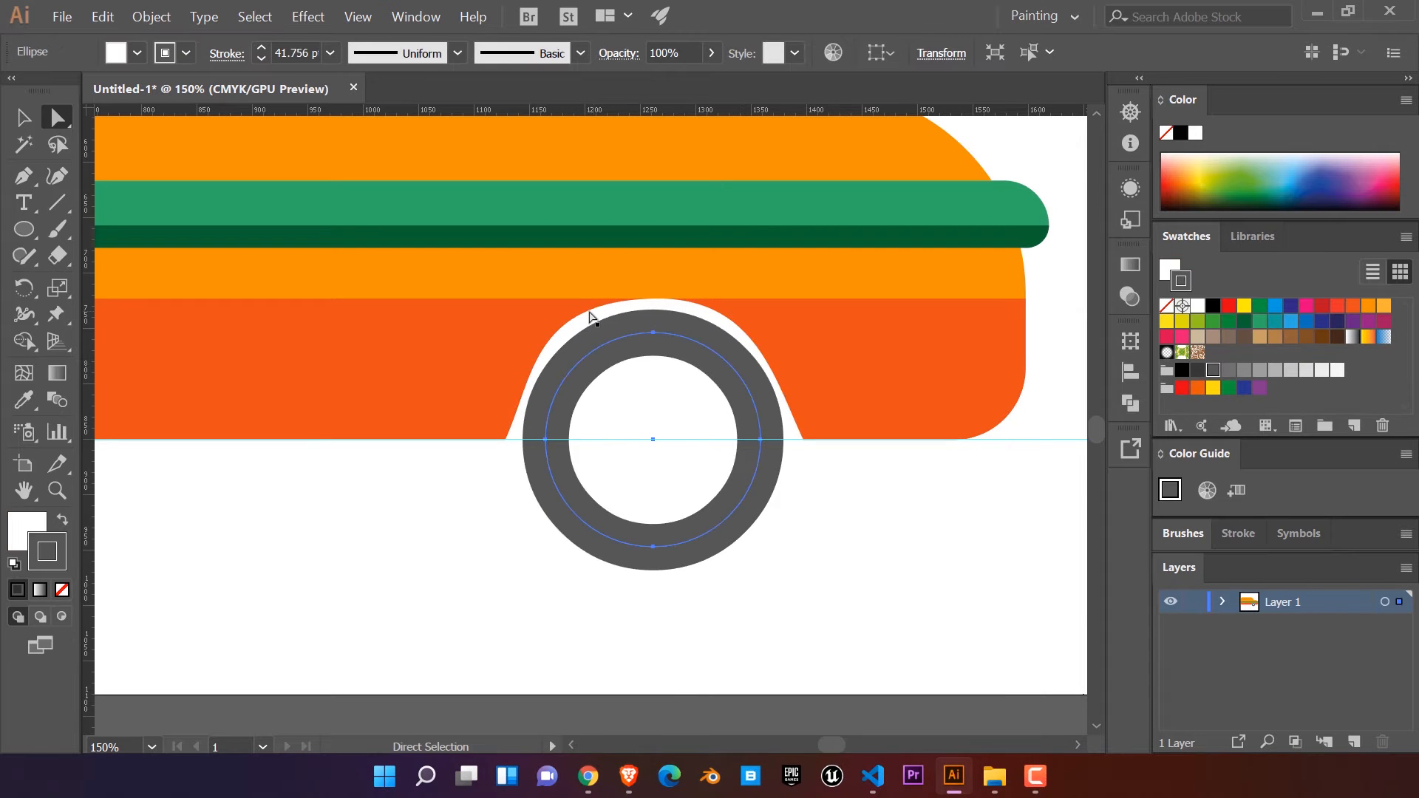
{"action": "left_click", "coordinate": [564, 324]}
{"action": "left_click_drag", "start_coordinate": [533, 303], "coordinate": [560, 298]}
{"action": "left_click_drag", "start_coordinate": [535, 380], "coordinate": [520, 376]}
{"action": "left_click", "coordinate": [738, 556]}
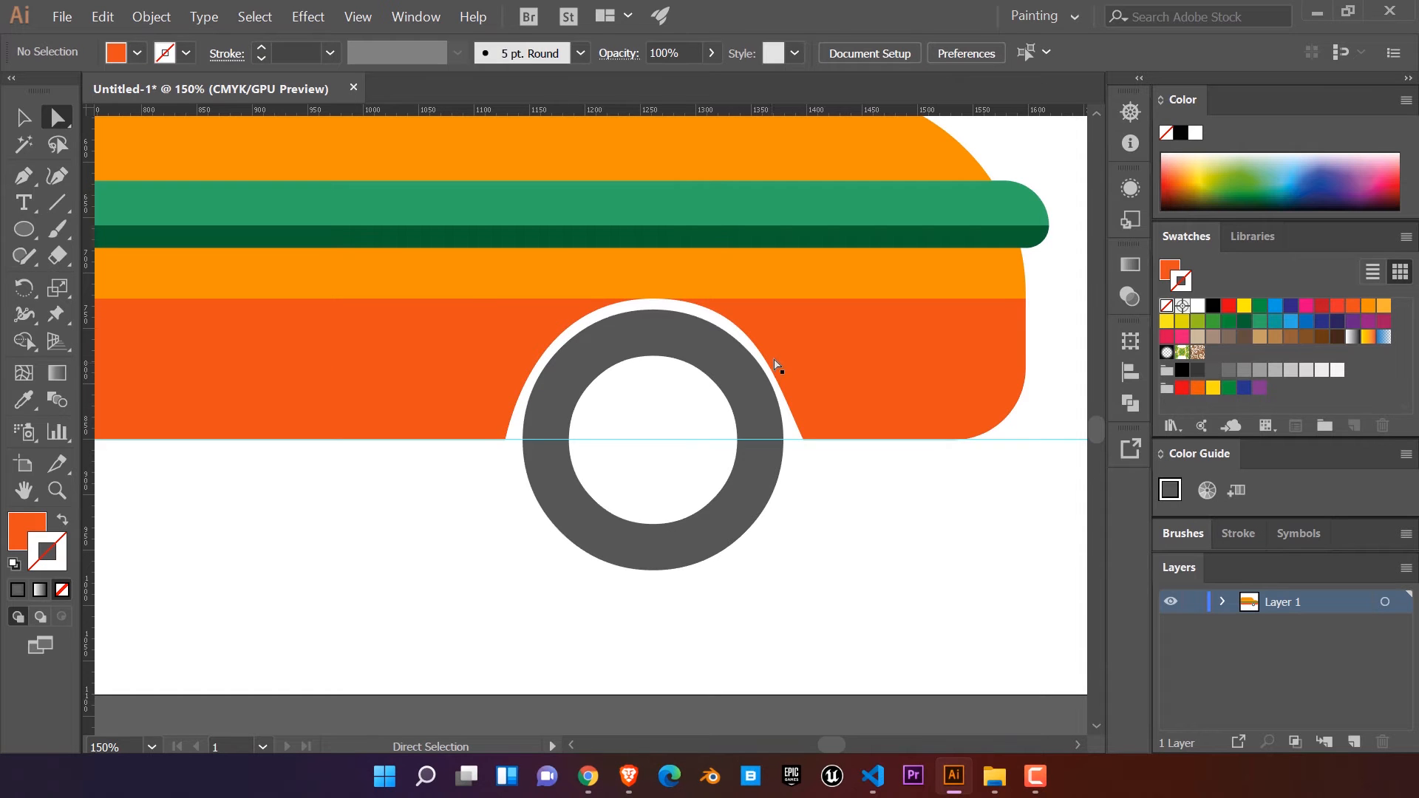
Step: Round the front side of the wheel arch to match the rear side, then select the wheel
{"action": "left_click", "coordinate": [803, 439]}
{"action": "left_click_drag", "start_coordinate": [779, 383], "coordinate": [792, 395]}
{"action": "left_click", "coordinate": [805, 512]}
{"action": "left_click", "coordinate": [737, 502]}
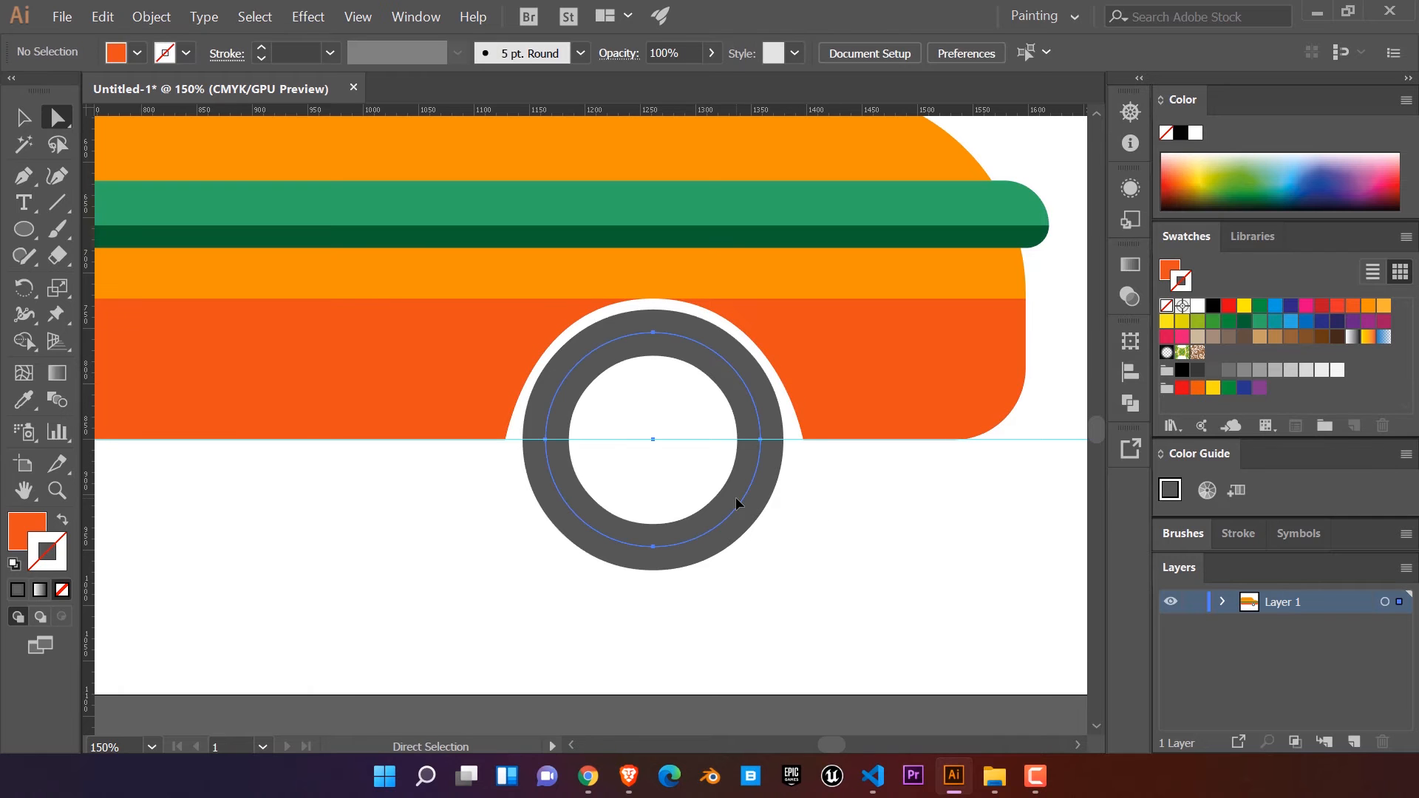
{"action": "scroll", "coordinate": [867, 535], "scroll_direction": "down", "scroll_amount": 2}
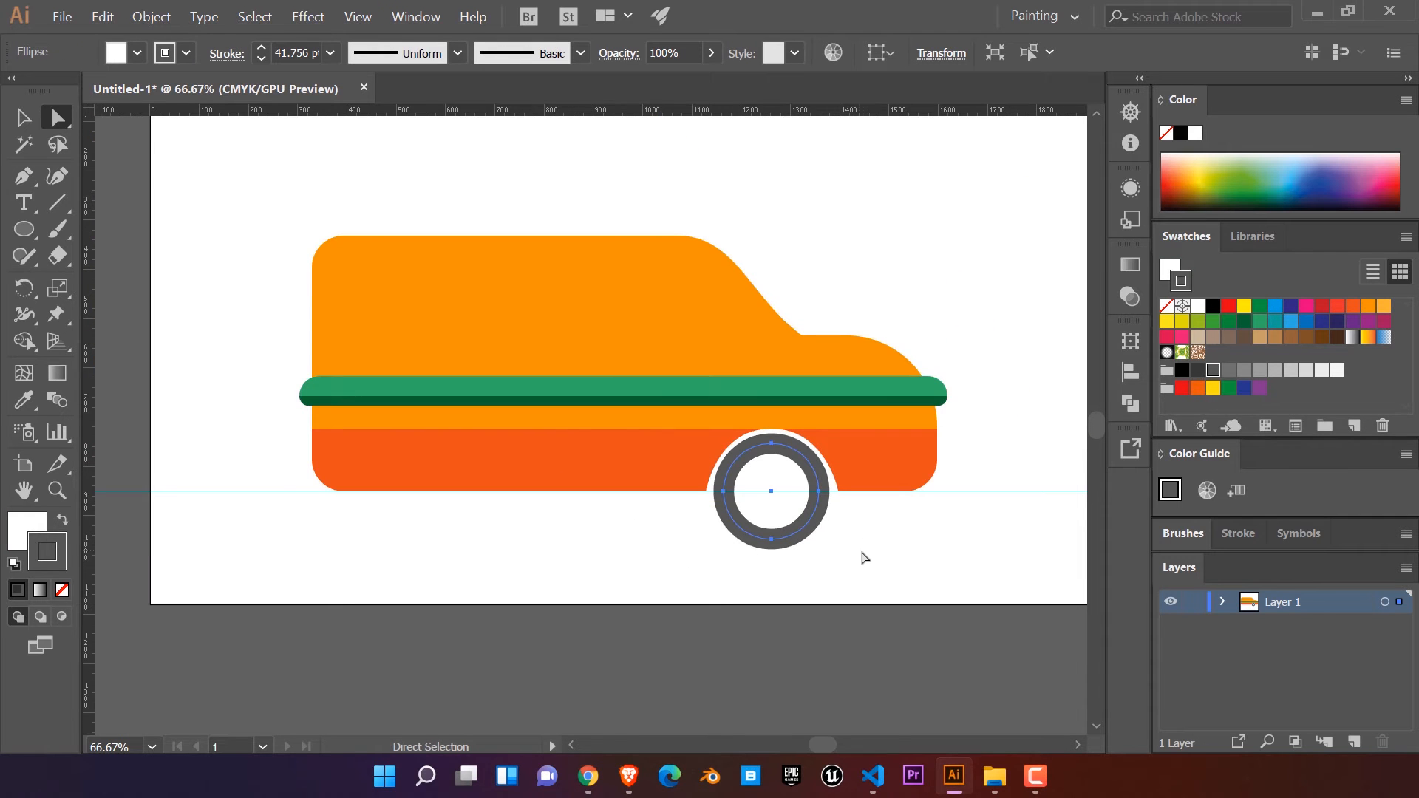
Step: Duplicate the front wheel straight across to the rear of the van, keeping it level on the horizontal guide
{"action": "left_click", "coordinate": [743, 589]}
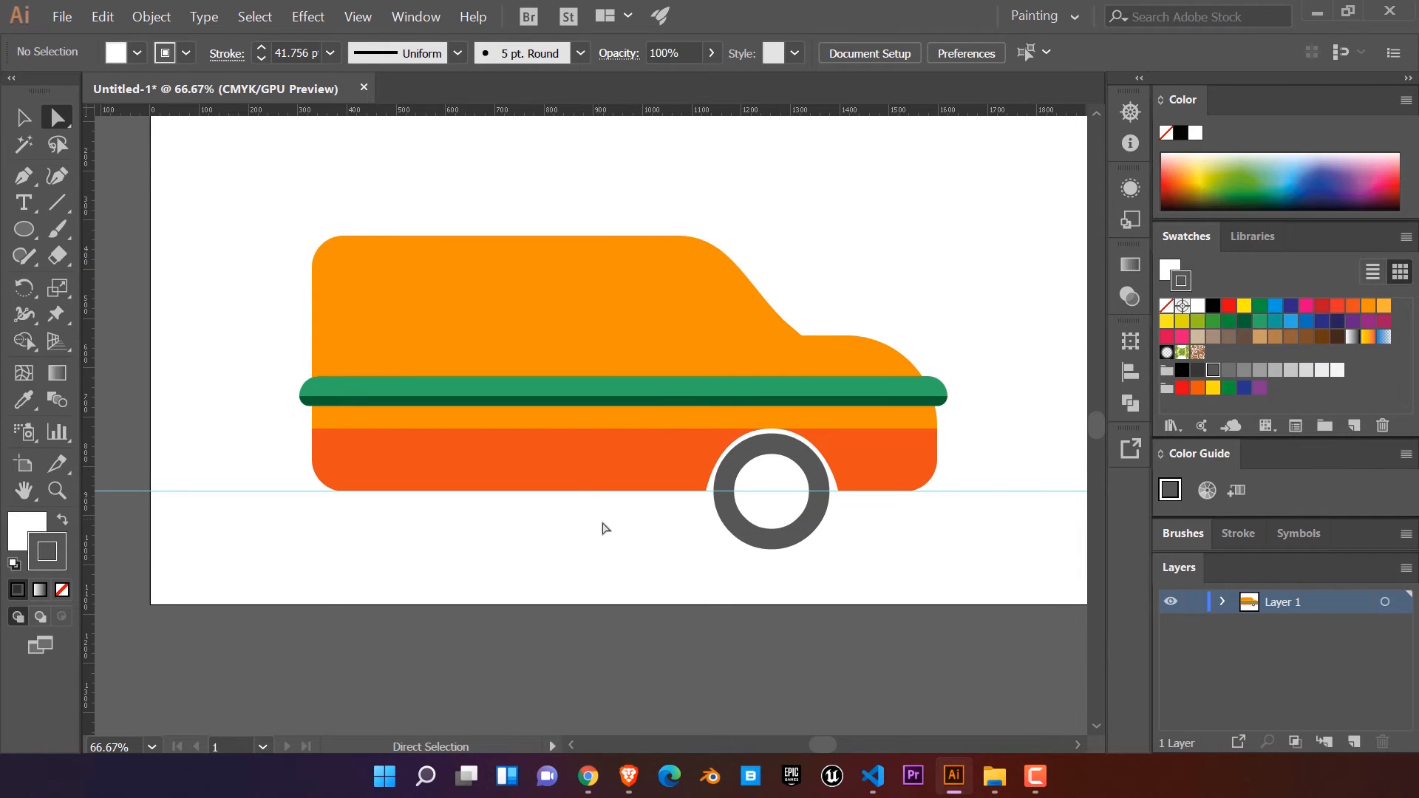
{"action": "scroll", "coordinate": [660, 540], "scroll_direction": "up", "scroll_amount": 1}
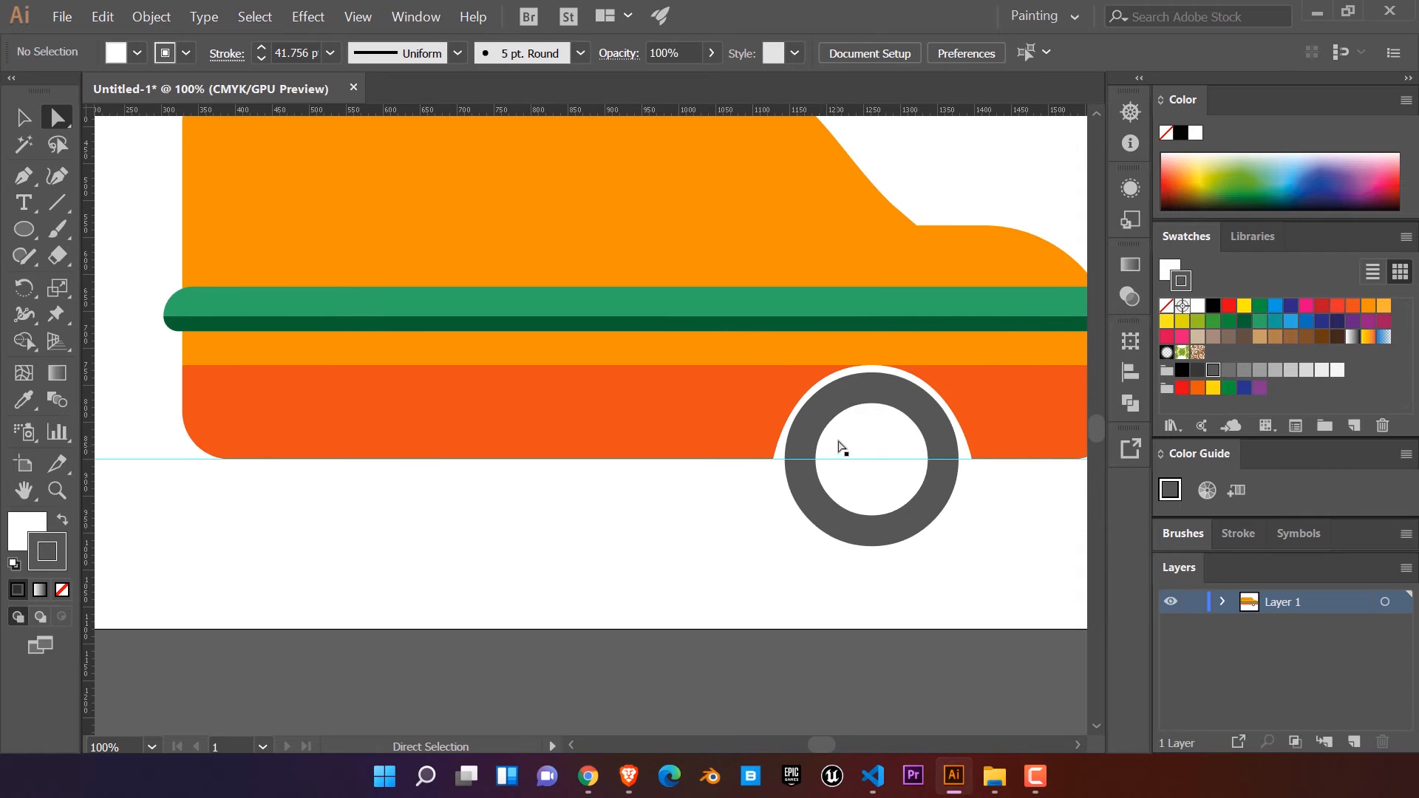
{"action": "left_click", "coordinate": [852, 520]}
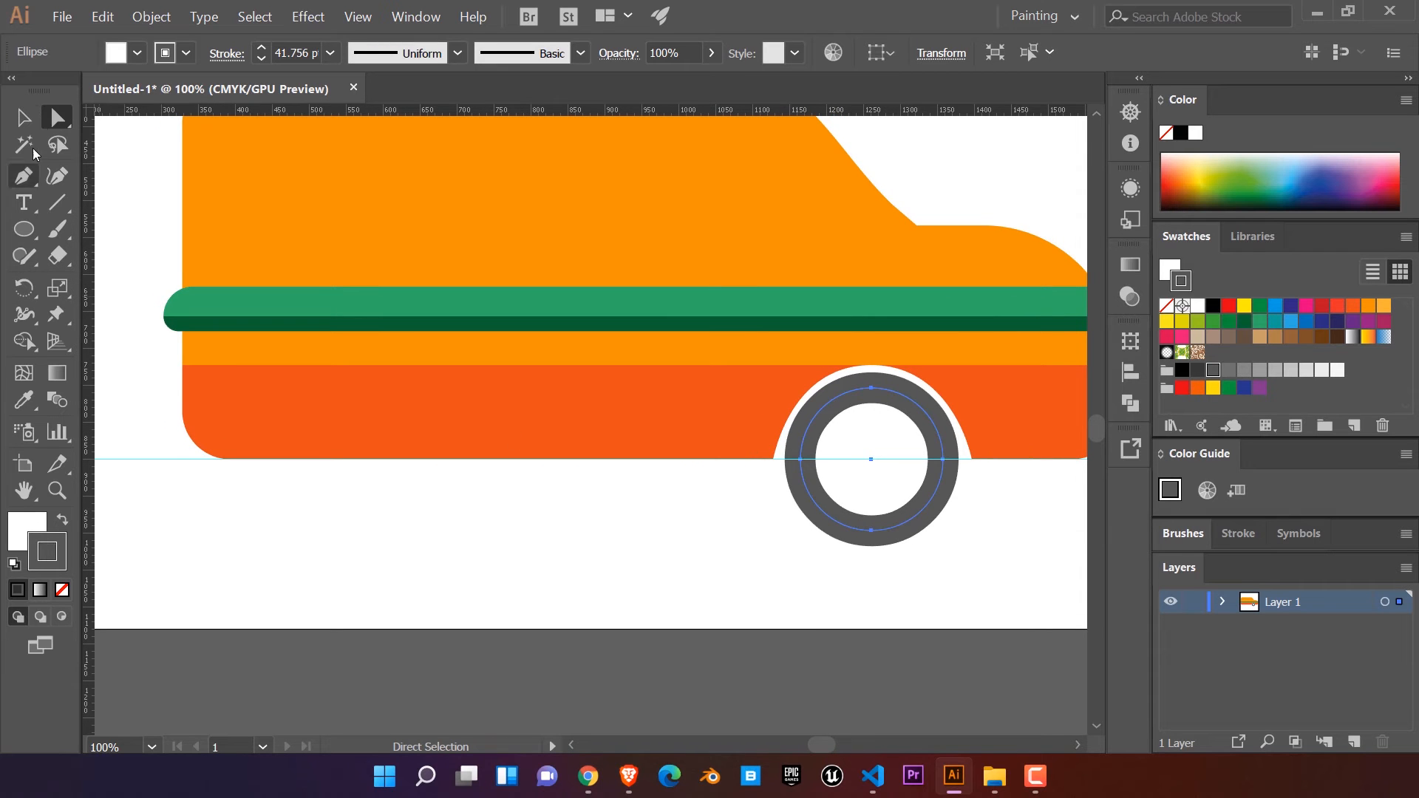
{"action": "key", "text": "v"}
{"action": "left_click_drag", "start_coordinate": [928, 512], "coordinate": [420, 502]}
{"action": "left_click", "coordinate": [542, 535]}
{"action": "left_click", "coordinate": [469, 434]}
{"action": "left_click", "coordinate": [23, 176]}
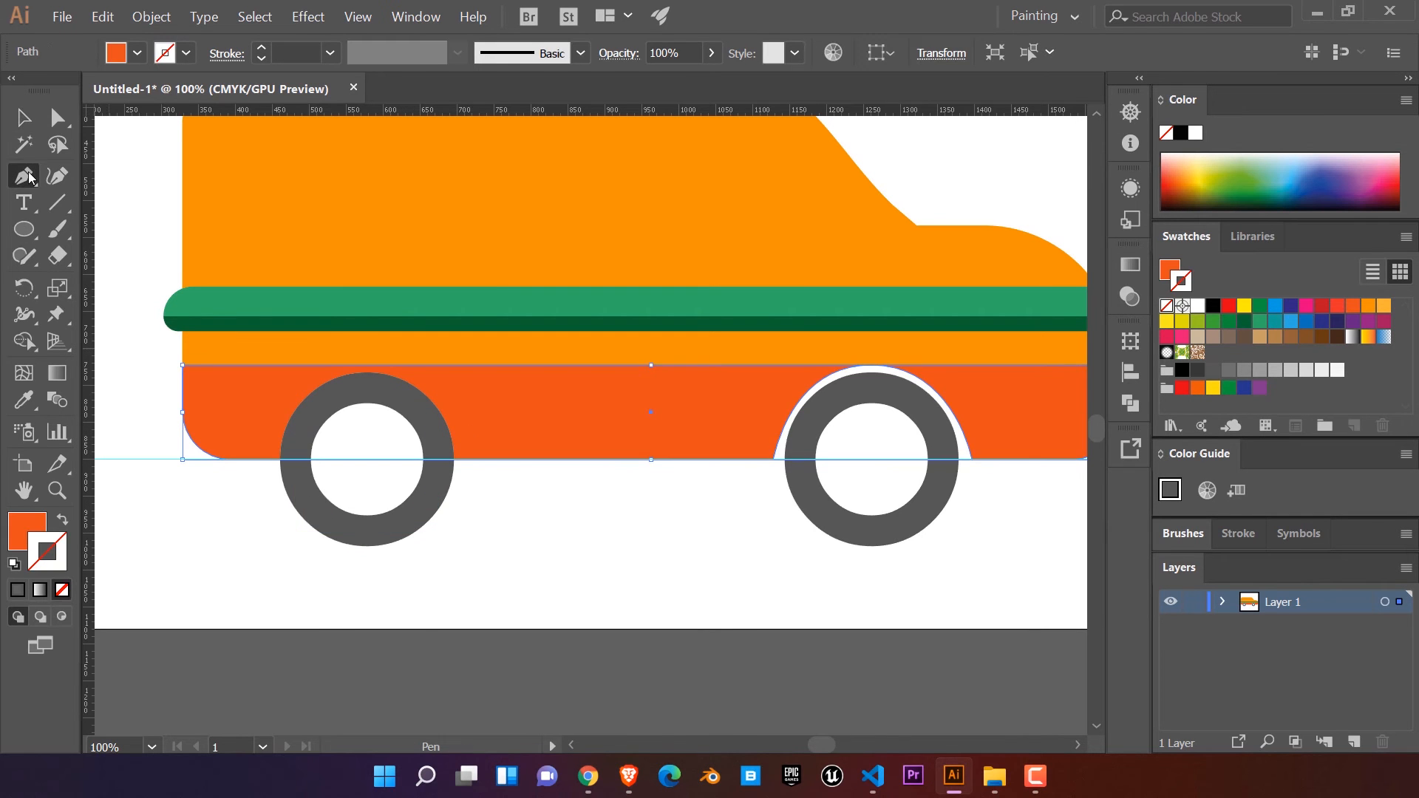
{"action": "left_click", "coordinate": [472, 459]}
{"action": "left_click", "coordinate": [262, 459]}
{"action": "key", "text": "ctrl+z"}
{"action": "key", "text": "ctrl+z"}
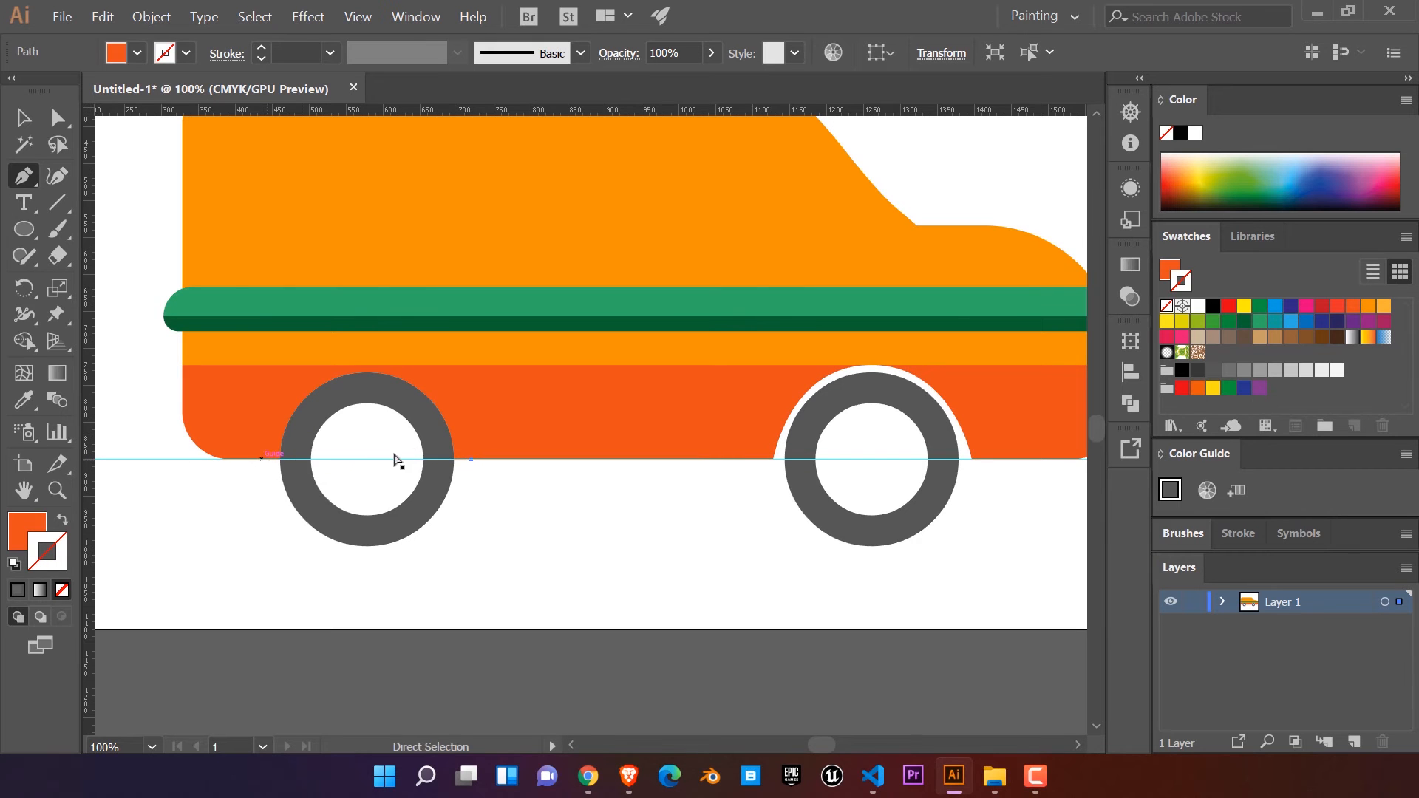
Step: Remove the horizontal guide along the lower body's bottom edge
{"action": "left_click", "coordinate": [28, 117]}
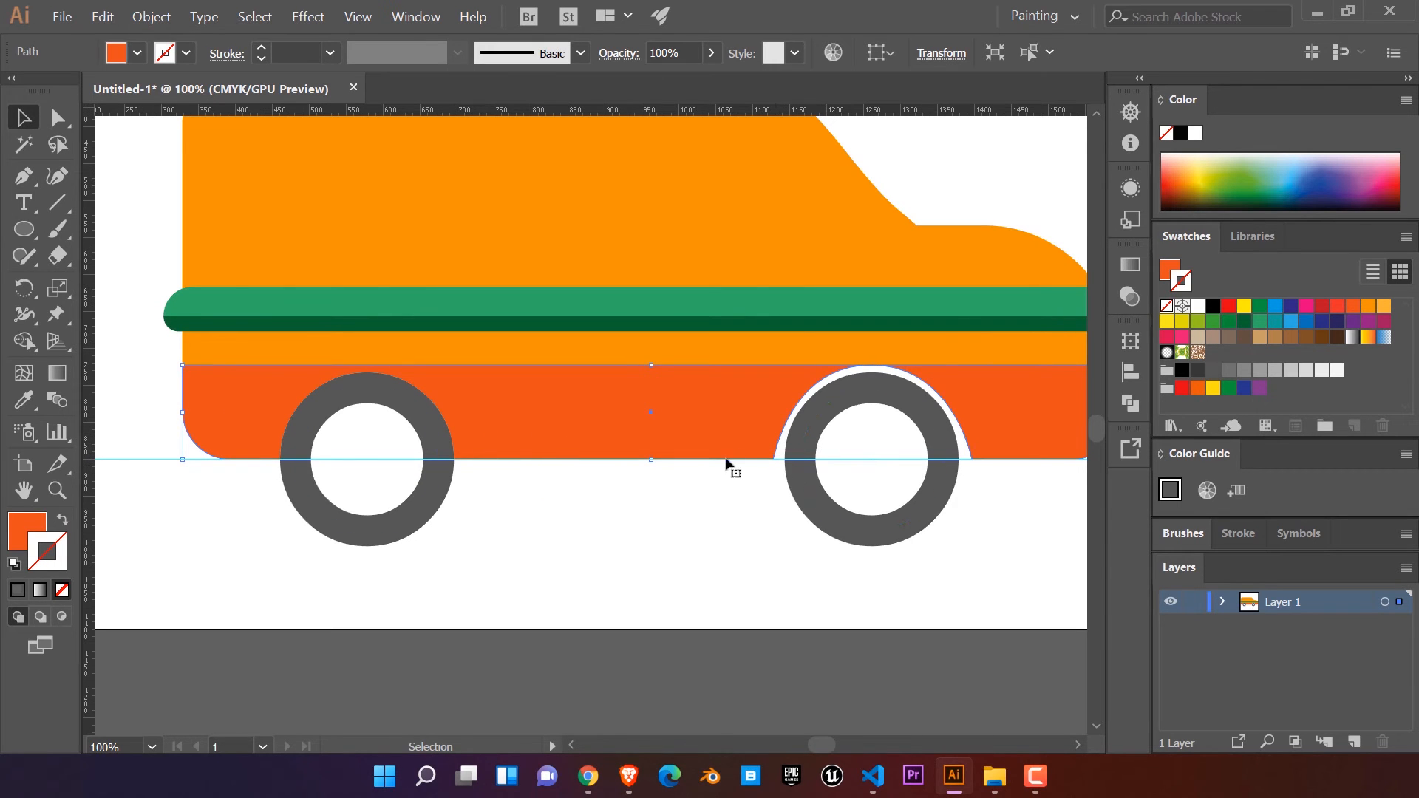
{"action": "left_click", "coordinate": [142, 464]}
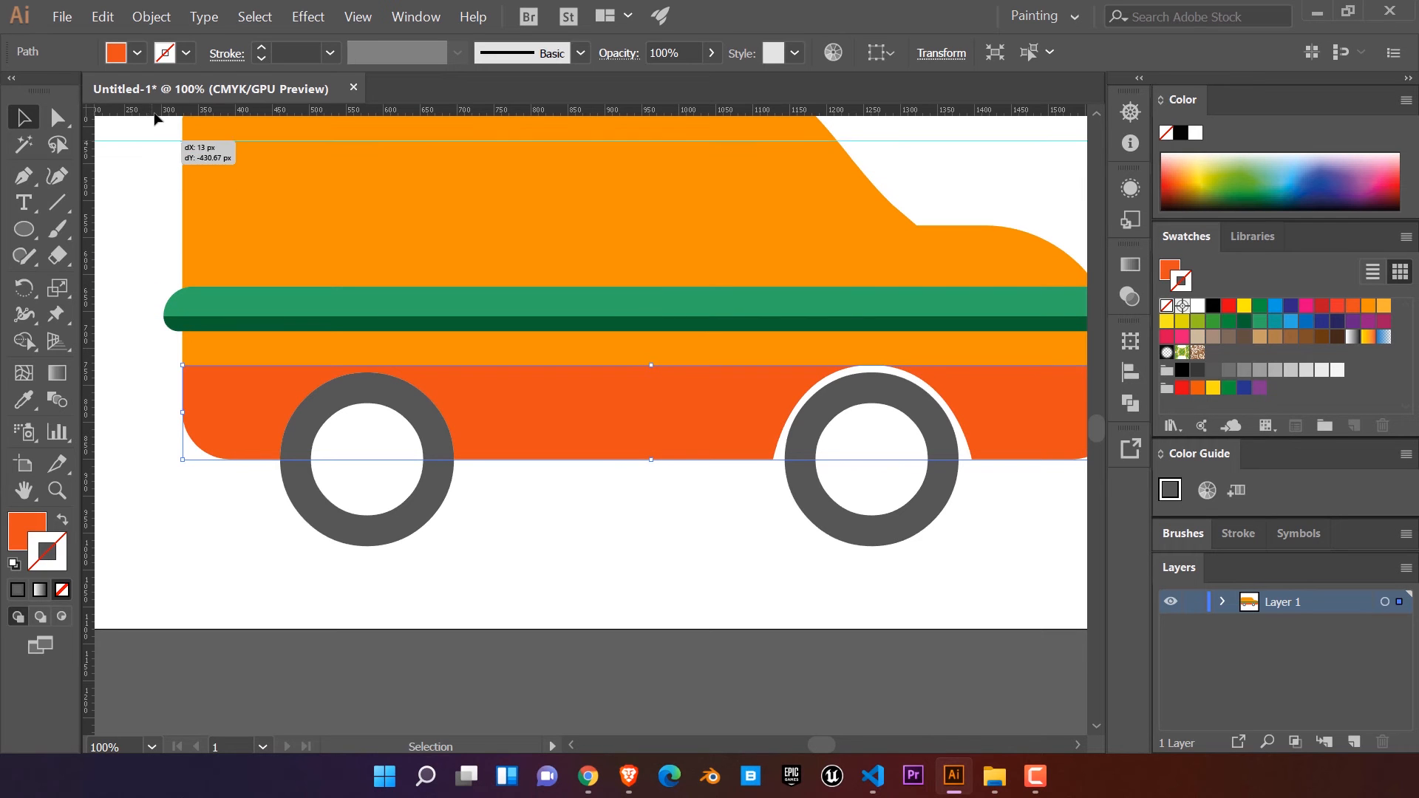
{"action": "left_click", "coordinate": [16, 179]}
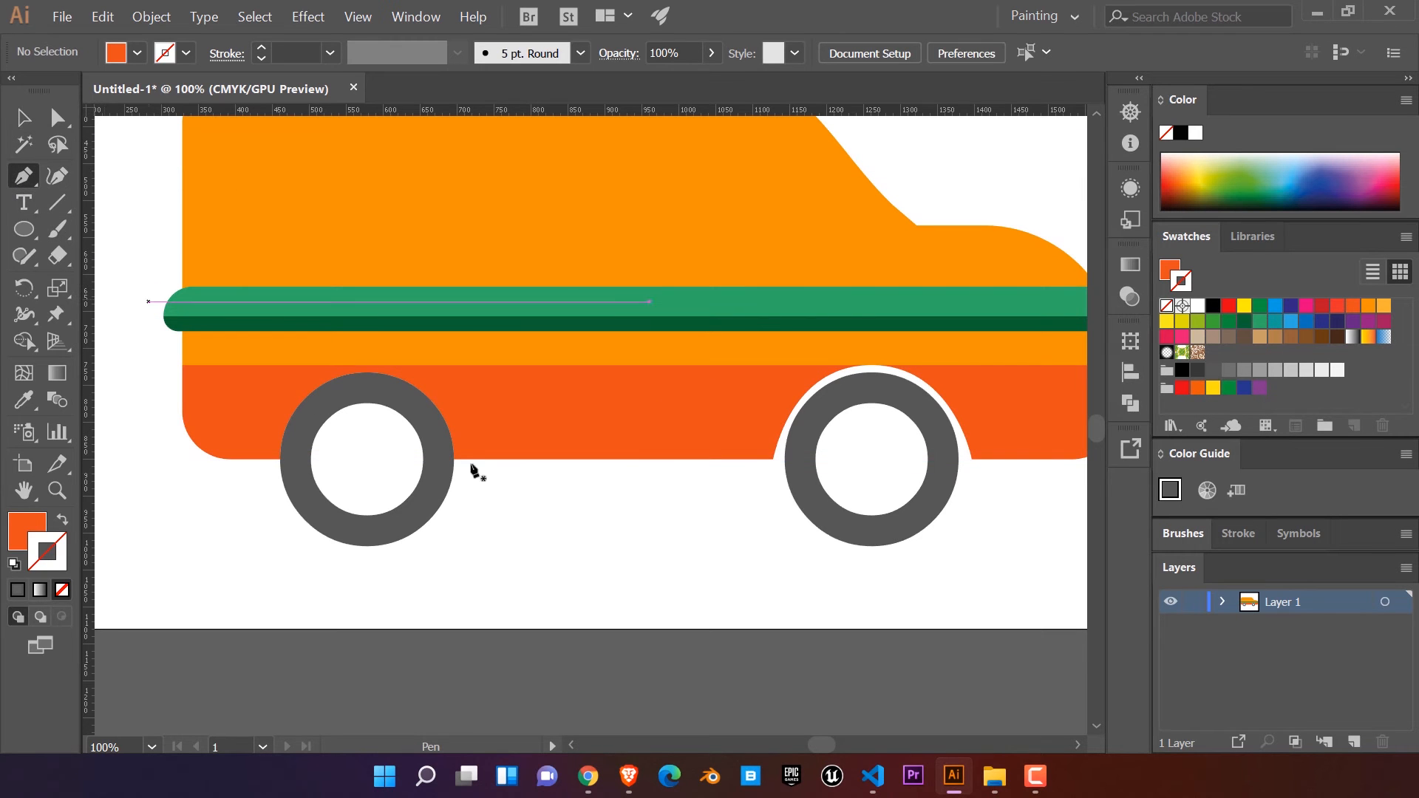
{"action": "left_click", "coordinate": [469, 459]}
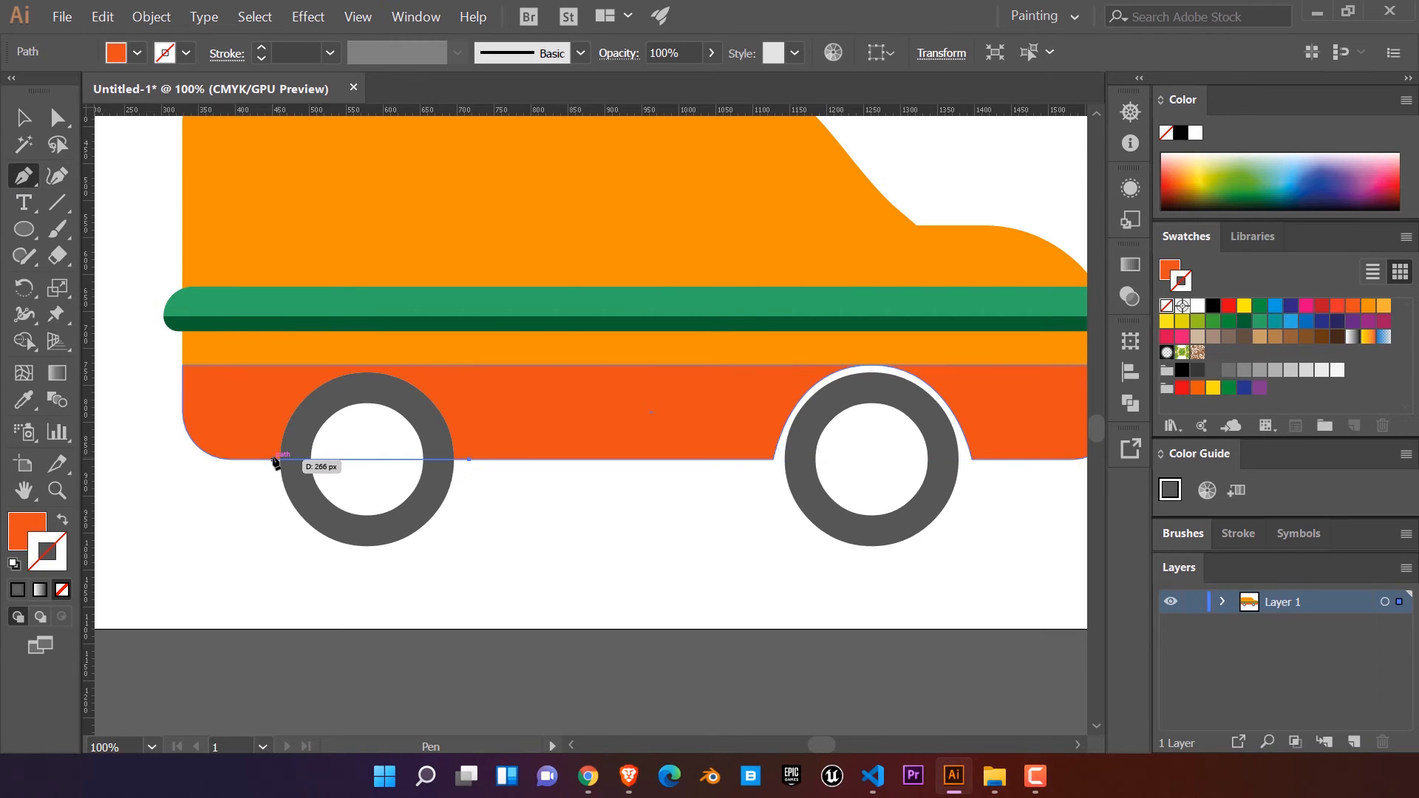
{"action": "left_click", "coordinate": [268, 459]}
{"action": "left_click", "coordinate": [289, 509], "text": "ctrl"}
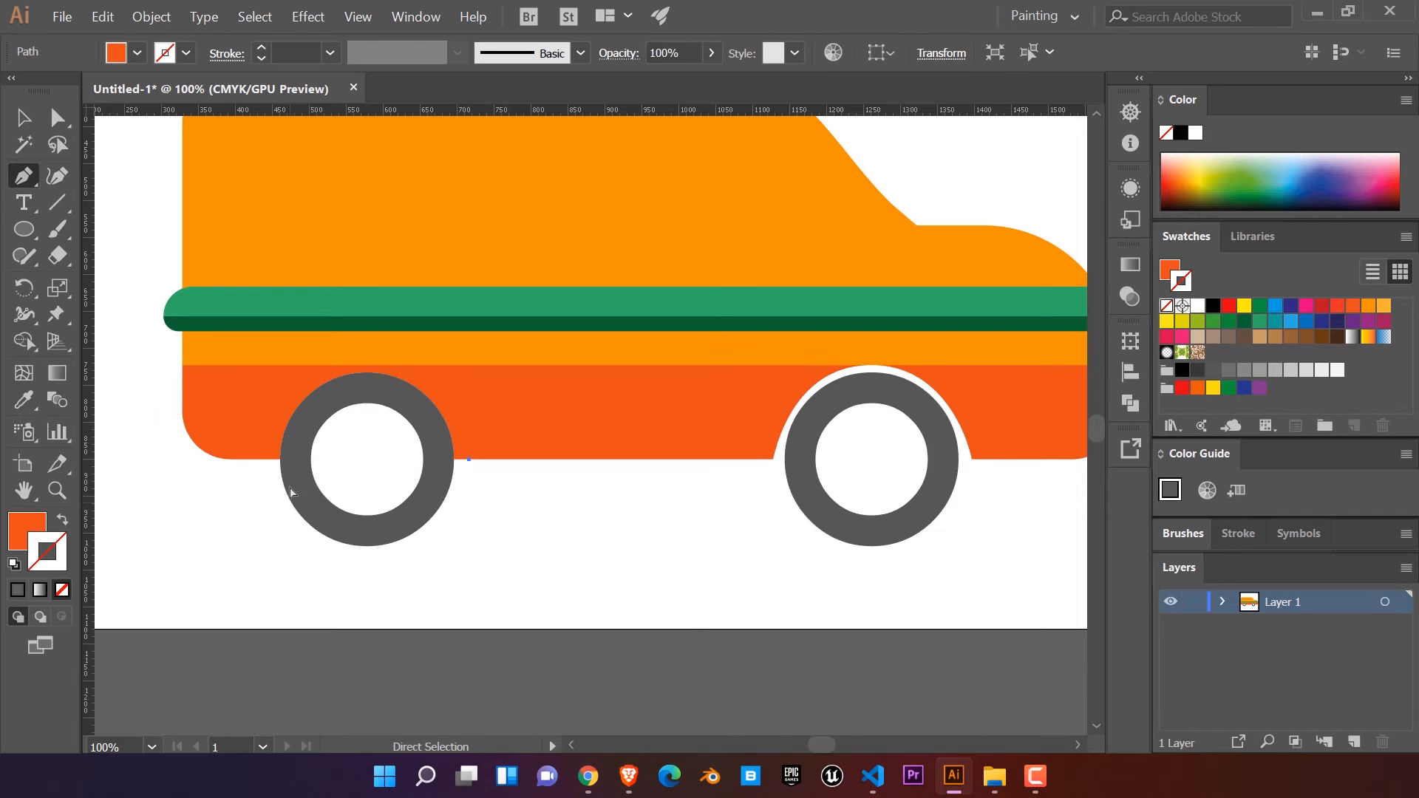
Step: Add anchor points to the lower body's bottom edge on both sides of the rear wheel and one between them
{"action": "left_click", "coordinate": [22, 118]}
{"action": "scroll", "coordinate": [325, 531], "scroll_direction": "up", "scroll_amount": 3}
{"action": "left_click_drag", "start_coordinate": [534, 524], "coordinate": [603, 584]}
{"action": "left_click", "coordinate": [866, 402]}
{"action": "left_click", "coordinate": [26, 183]}
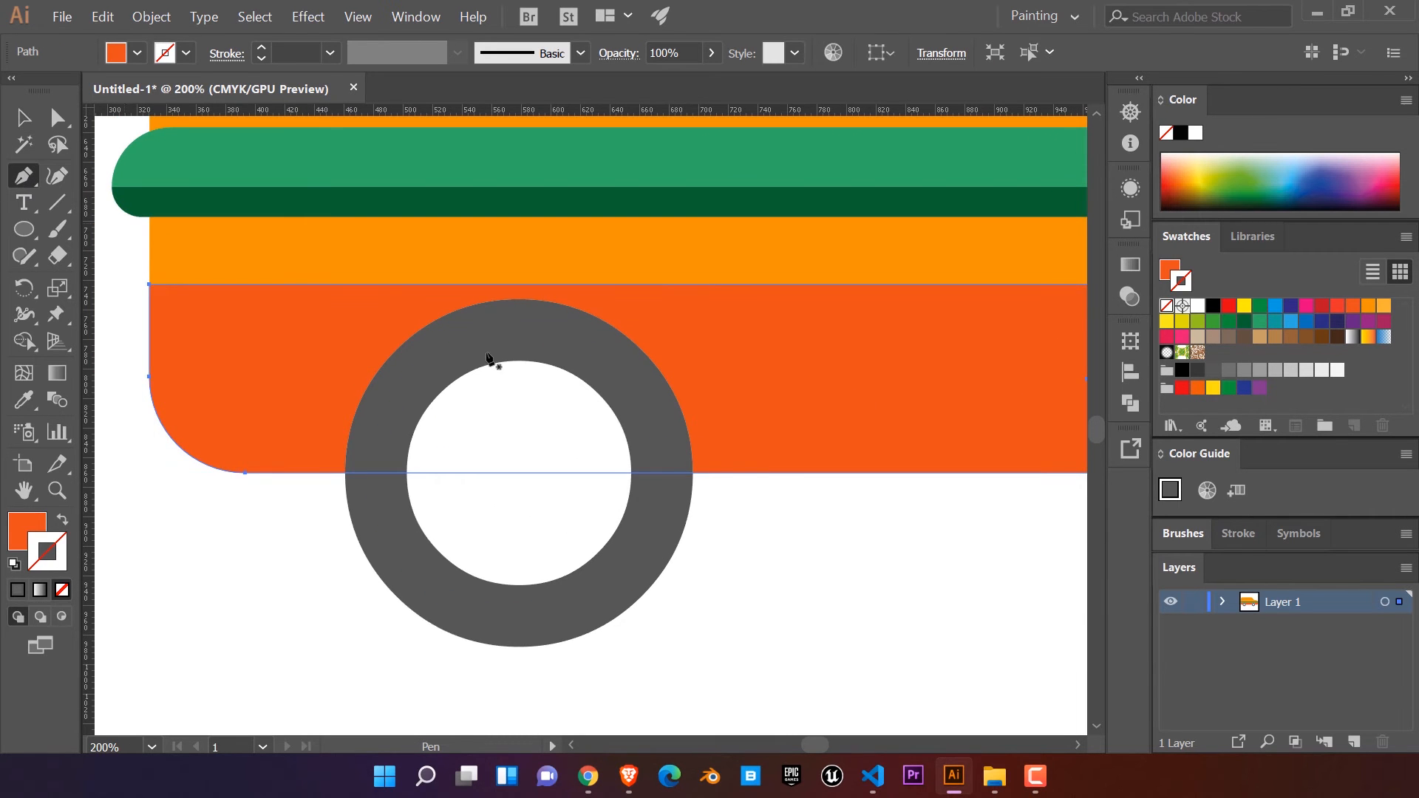
{"action": "left_click", "coordinate": [721, 473]}
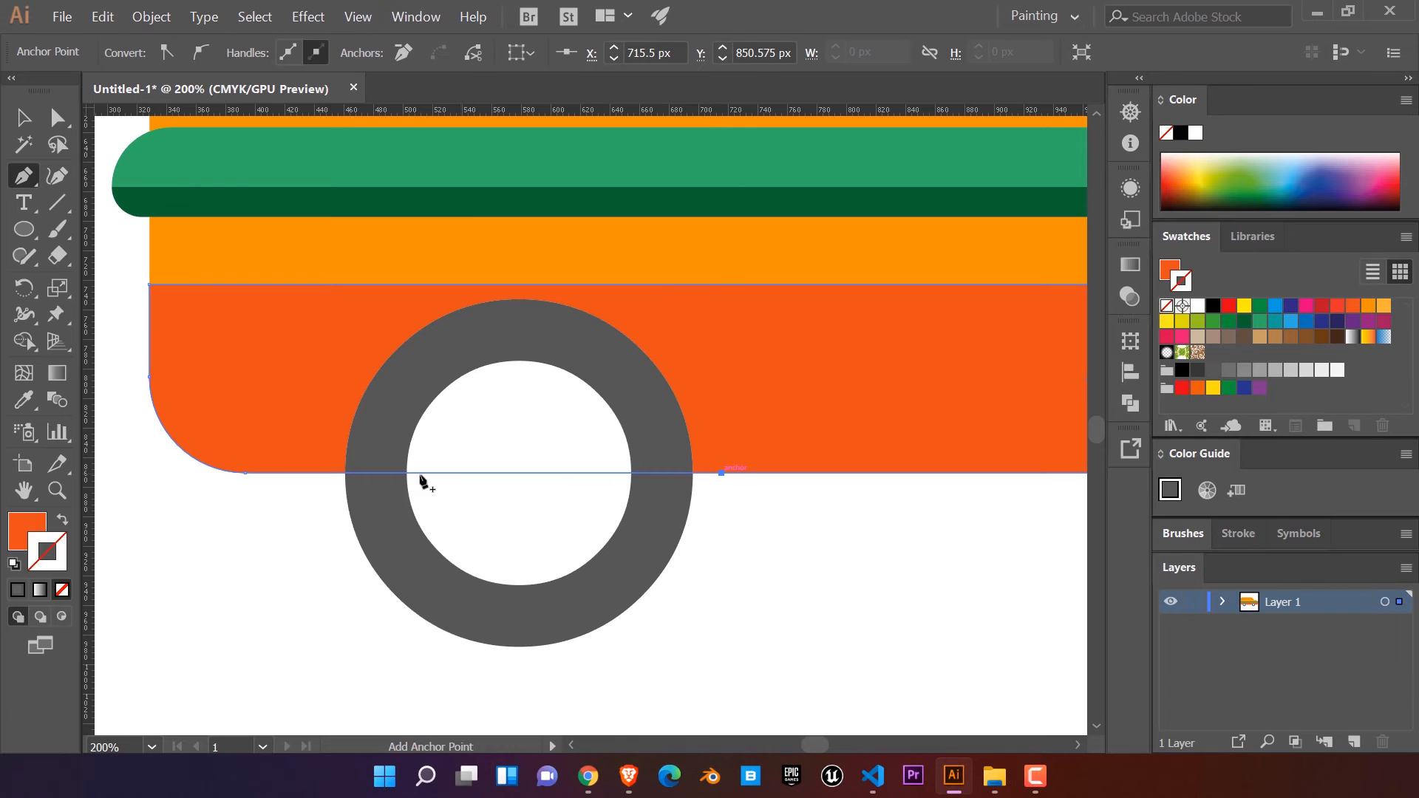
{"action": "left_click", "coordinate": [317, 473]}
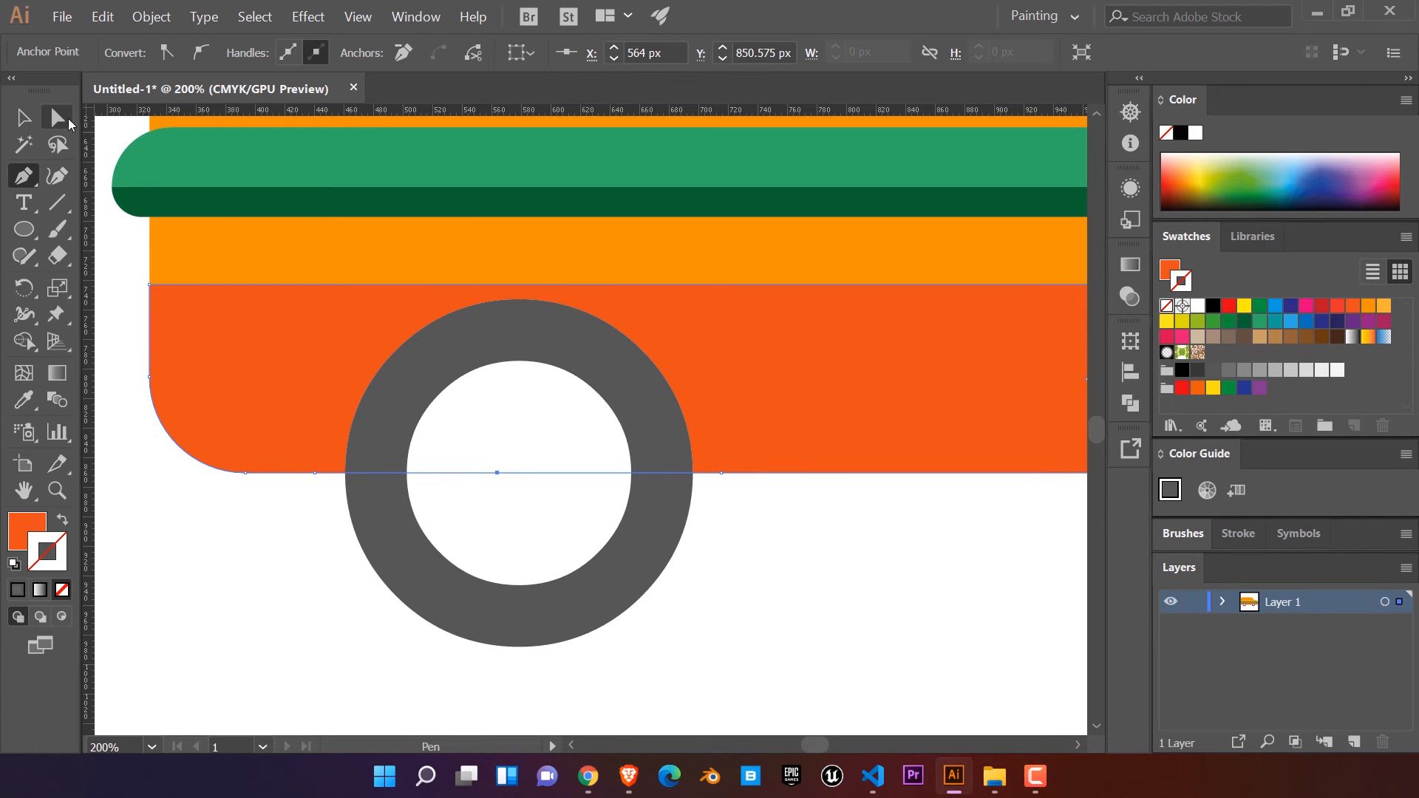
Step: Raise the middle anchor point to the lower body's upper edge and curve it into a round arch over the rear wheel
{"action": "left_click", "coordinate": [58, 118]}
{"action": "left_click_drag", "start_coordinate": [497, 475], "coordinate": [511, 284]}
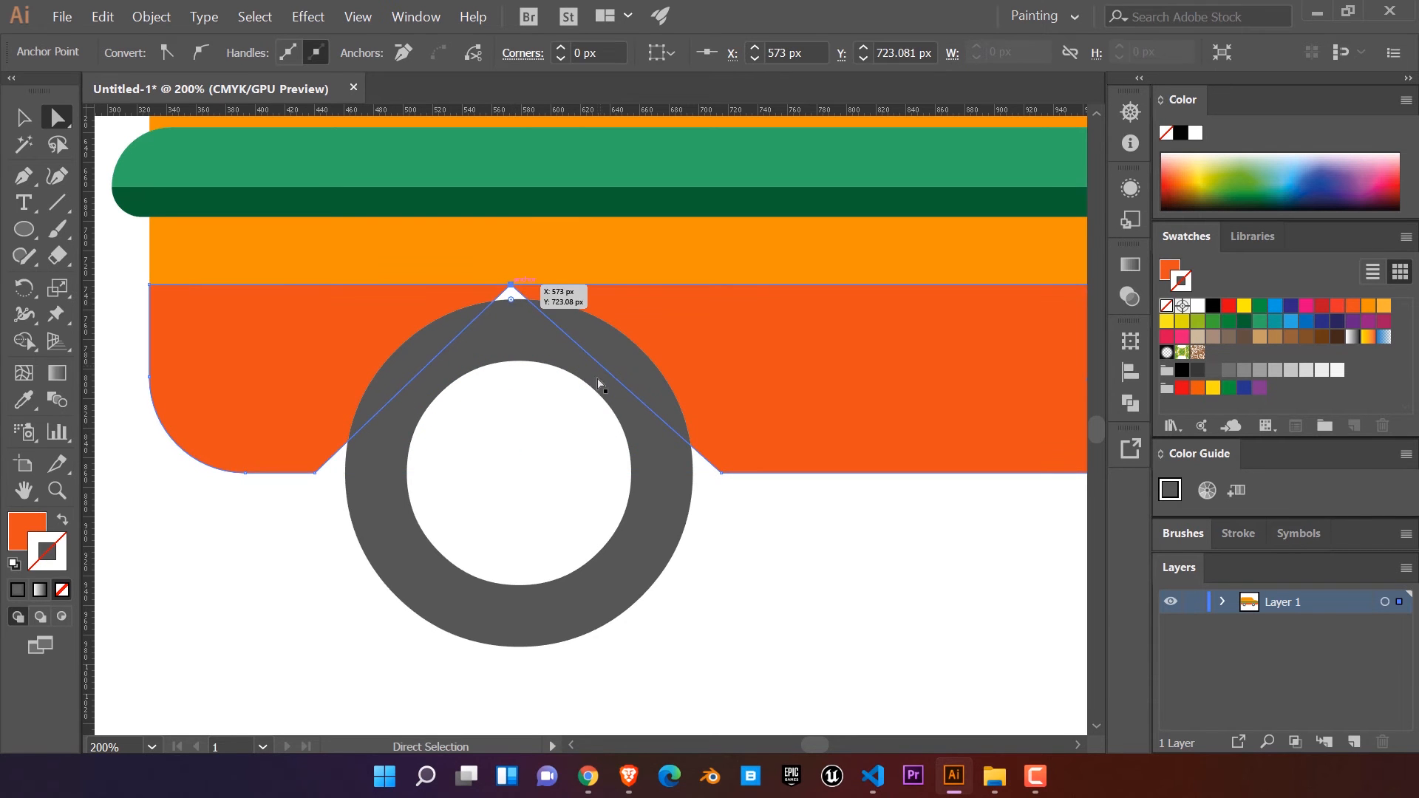
{"action": "left_click", "coordinate": [24, 177]}
{"action": "left_click_drag", "start_coordinate": [39, 196], "coordinate": [111, 259]}
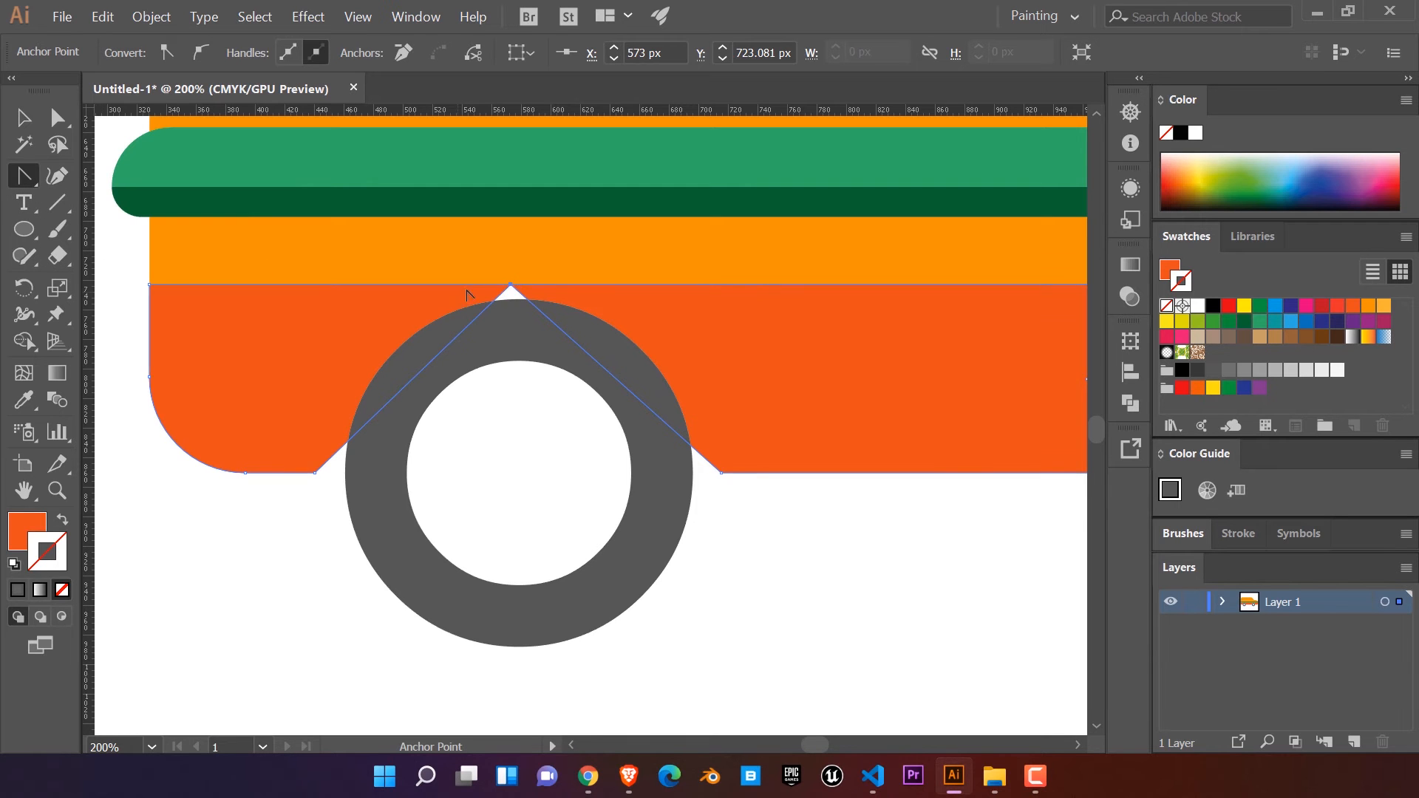
{"action": "left_click_drag", "start_coordinate": [512, 287], "coordinate": [345, 296]}
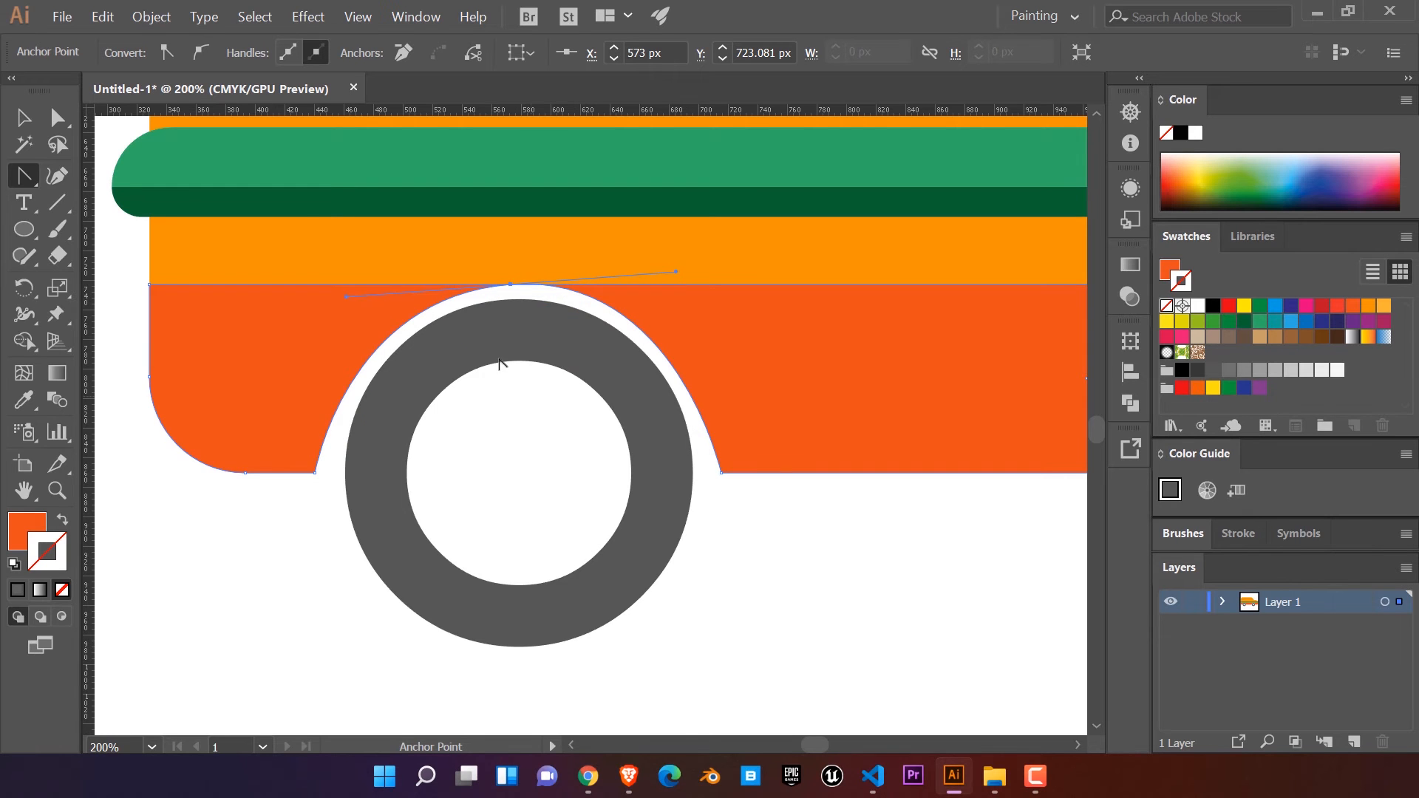
{"action": "left_click", "coordinate": [58, 117]}
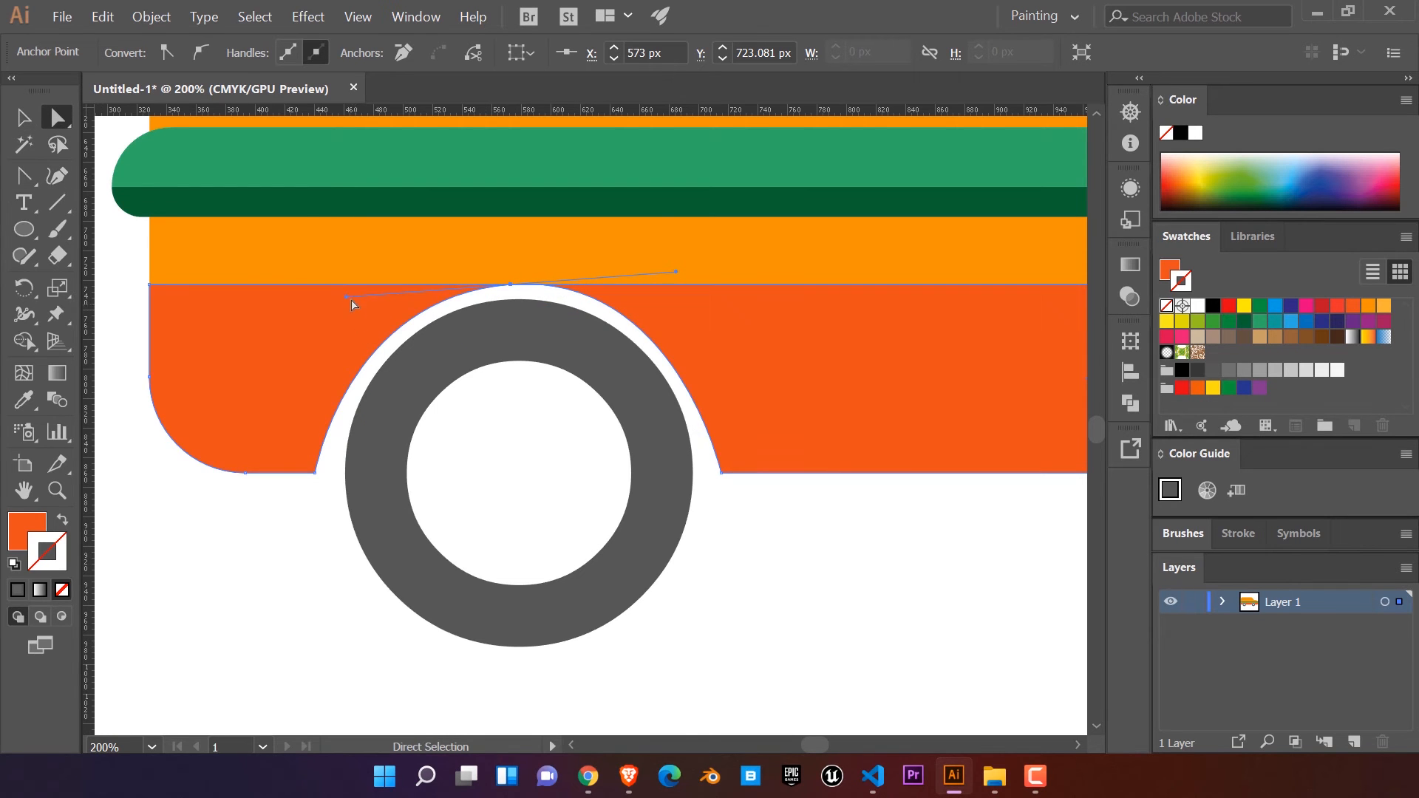
{"action": "left_click_drag", "start_coordinate": [345, 297], "coordinate": [325, 296]}
{"action": "left_click", "coordinate": [810, 560]}
Step: Nudge the rear wheel three increments towards the back of the van inside its arch
{"action": "scroll", "coordinate": [803, 566], "scroll_direction": "down", "scroll_amount": 3}
{"action": "scroll", "coordinate": [803, 566], "scroll_direction": "up", "scroll_amount": 2}
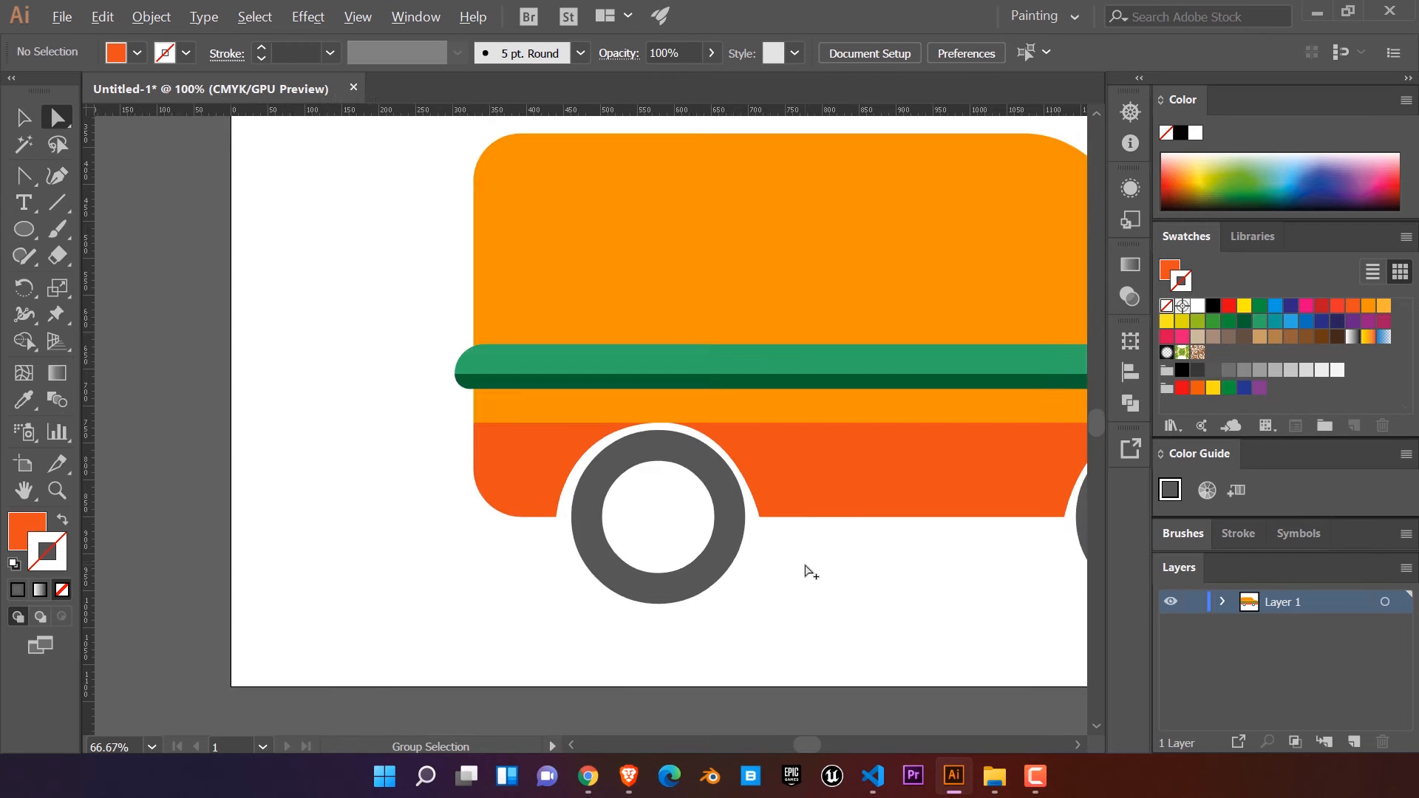
{"action": "left_click", "coordinate": [667, 476]}
{"action": "key", "text": "Left"}
{"action": "key", "text": "Left"}
{"action": "key", "text": "Left"}
{"action": "left_click", "coordinate": [762, 615]}
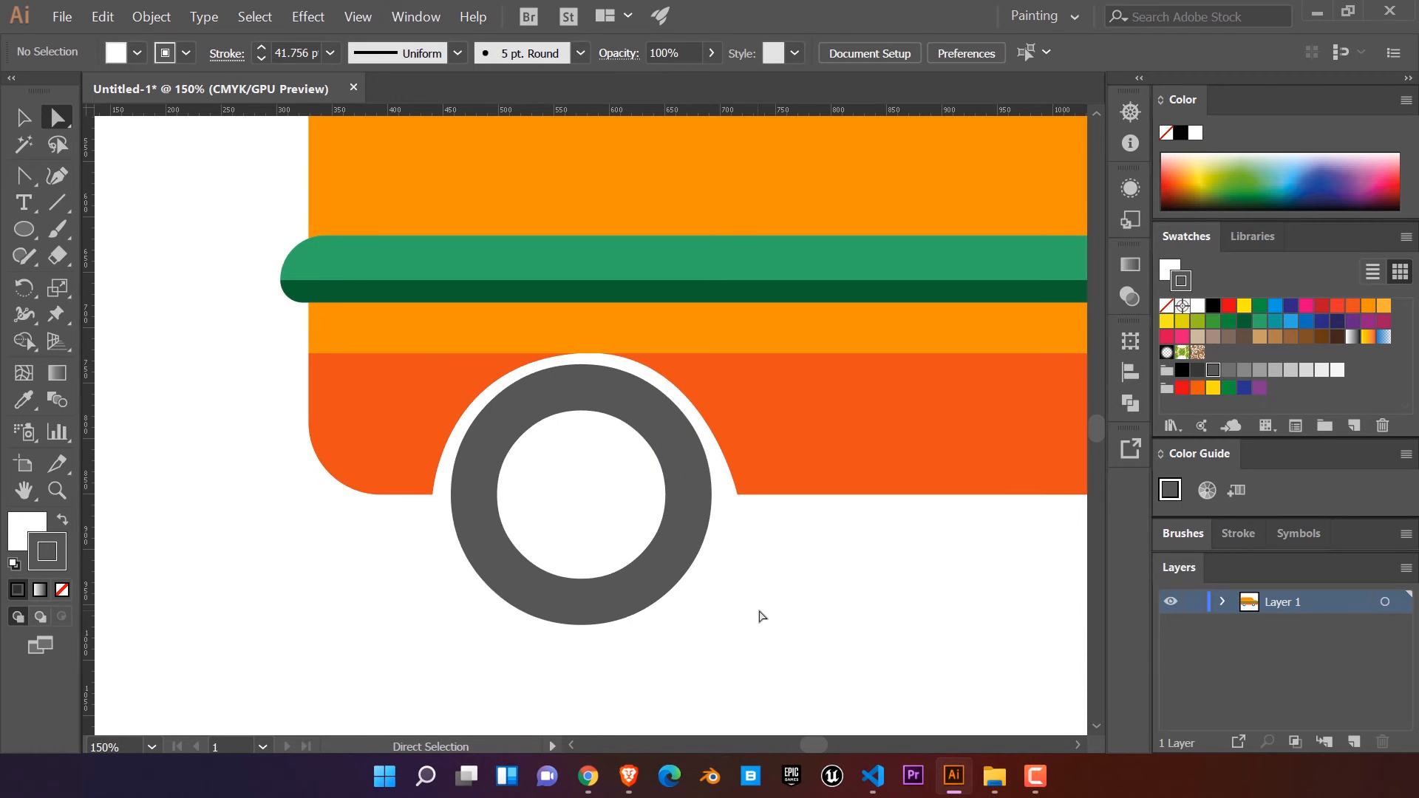
Step: Draw a small hub circle in the middle of the front wheel with the tyre's dark grey fill and no stroke
{"action": "scroll", "coordinate": [762, 616], "scroll_direction": "down", "scroll_amount": 2}
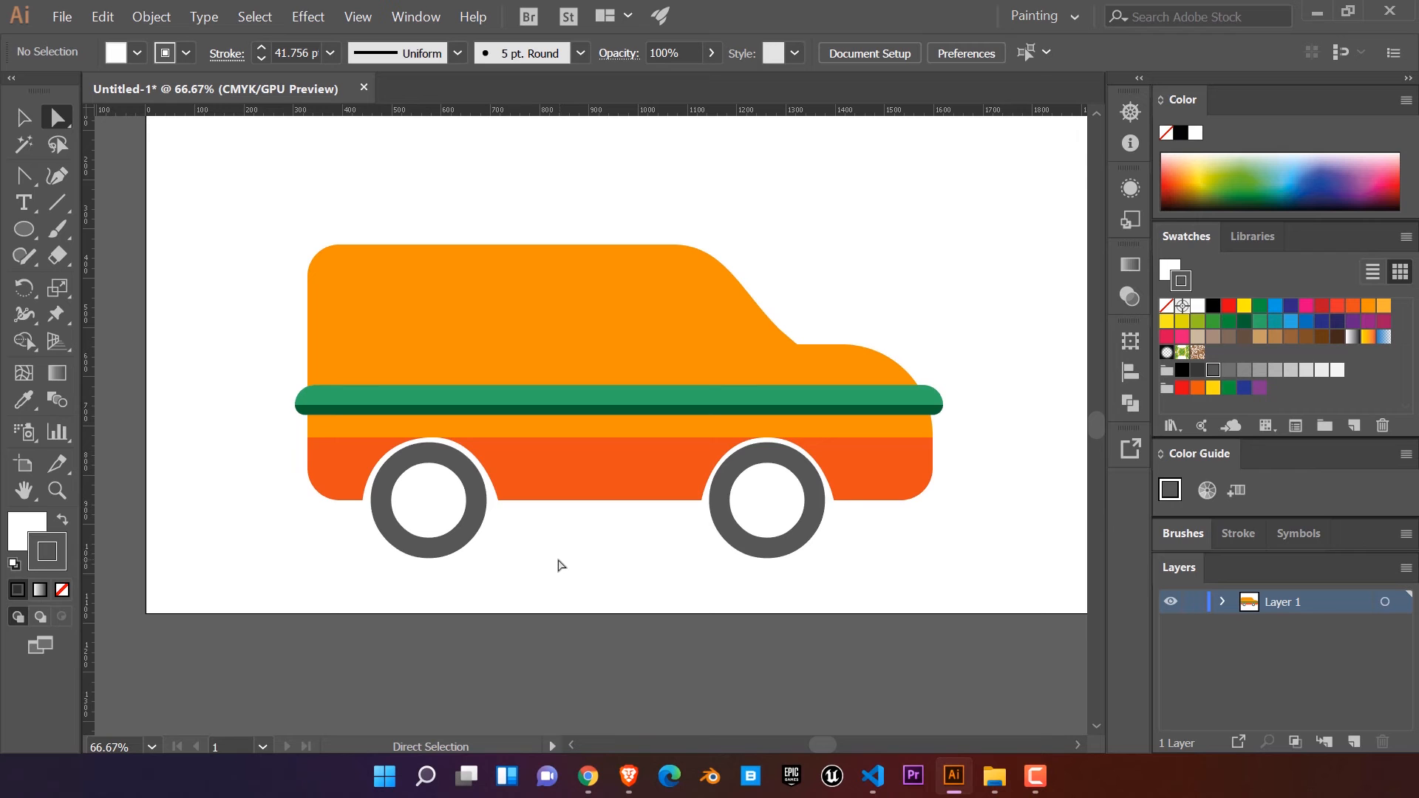
{"action": "scroll", "coordinate": [757, 549], "scroll_direction": "up", "scroll_amount": 2}
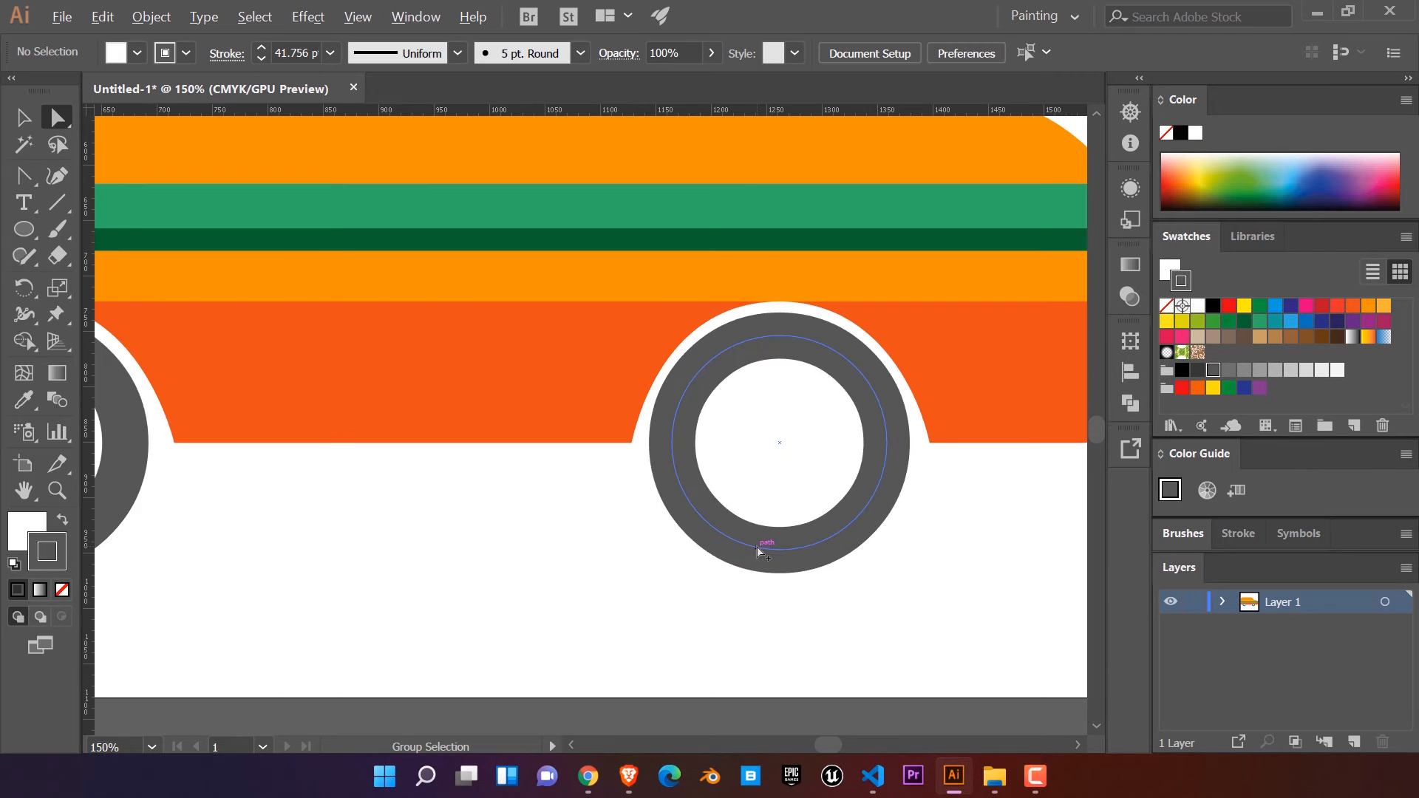
{"action": "left_click", "coordinate": [24, 231]}
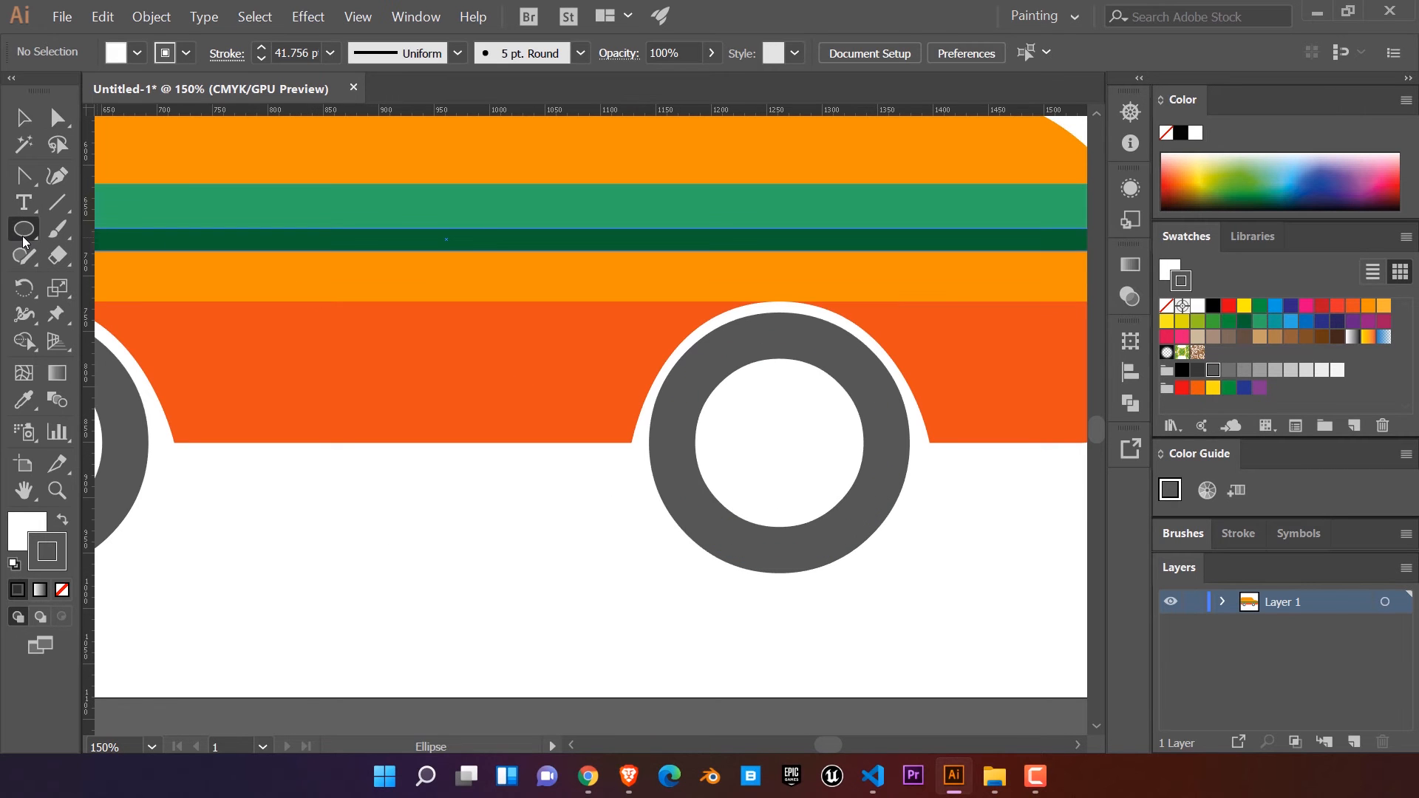
{"action": "left_click_drag", "start_coordinate": [763, 439], "coordinate": [797, 460]}
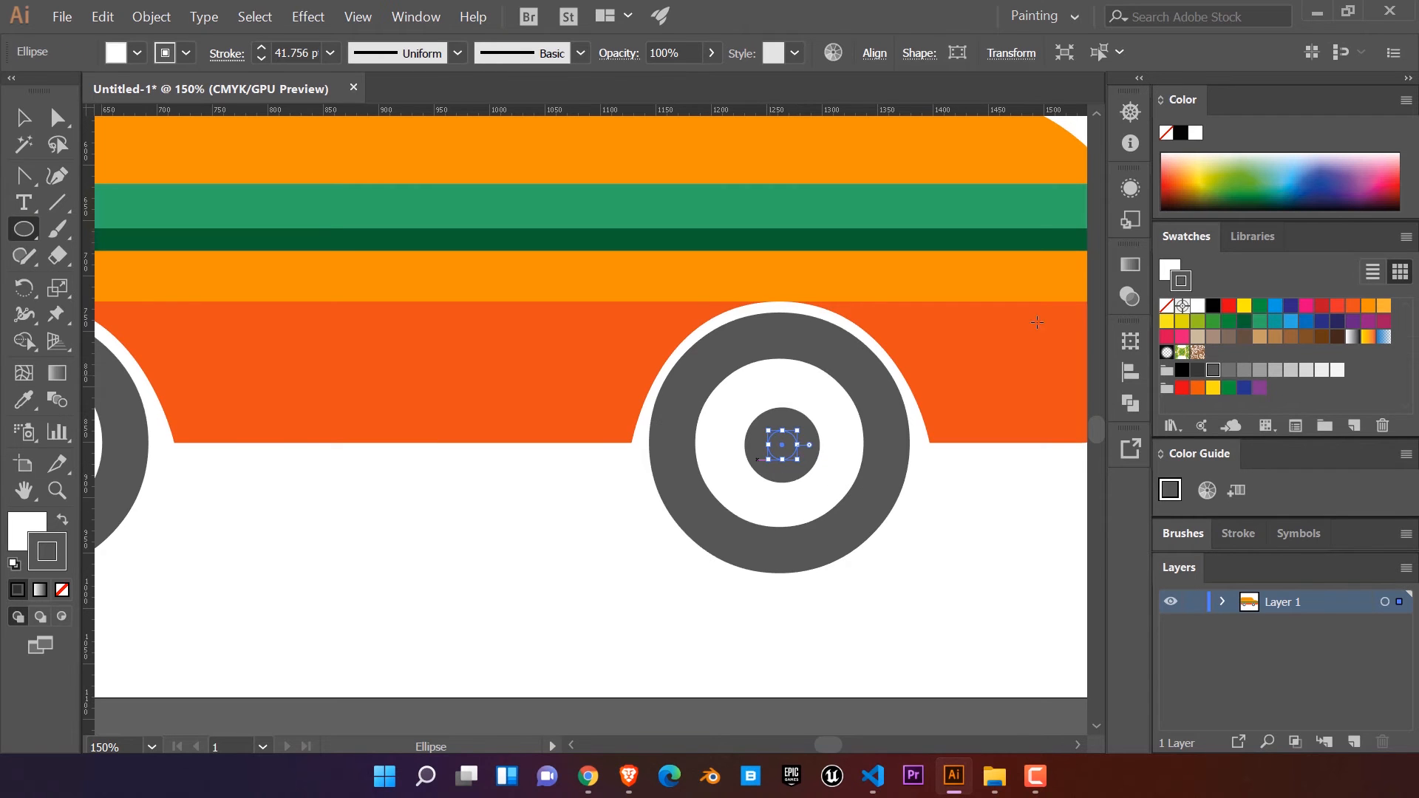
{"action": "key", "text": "x"}
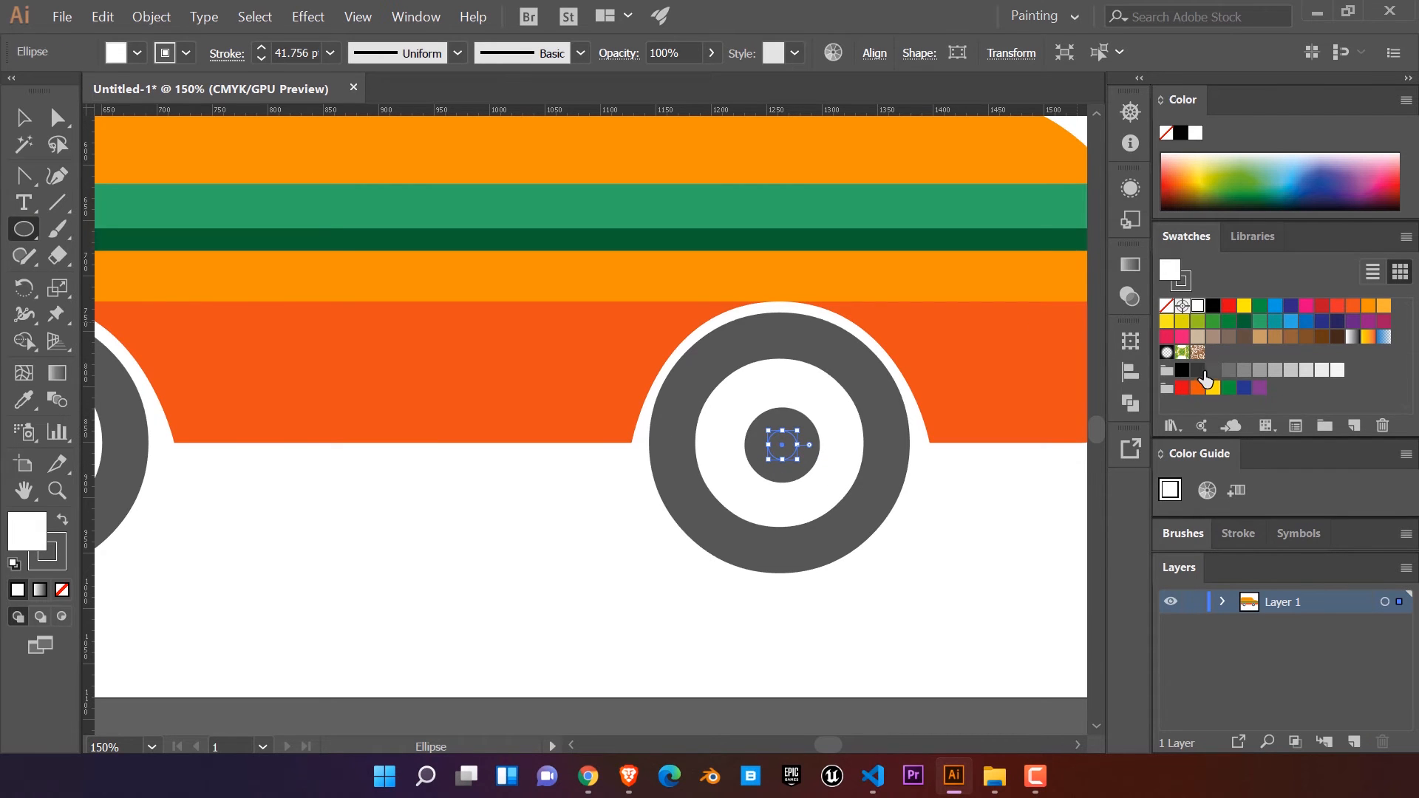
{"action": "left_click", "coordinate": [1211, 371]}
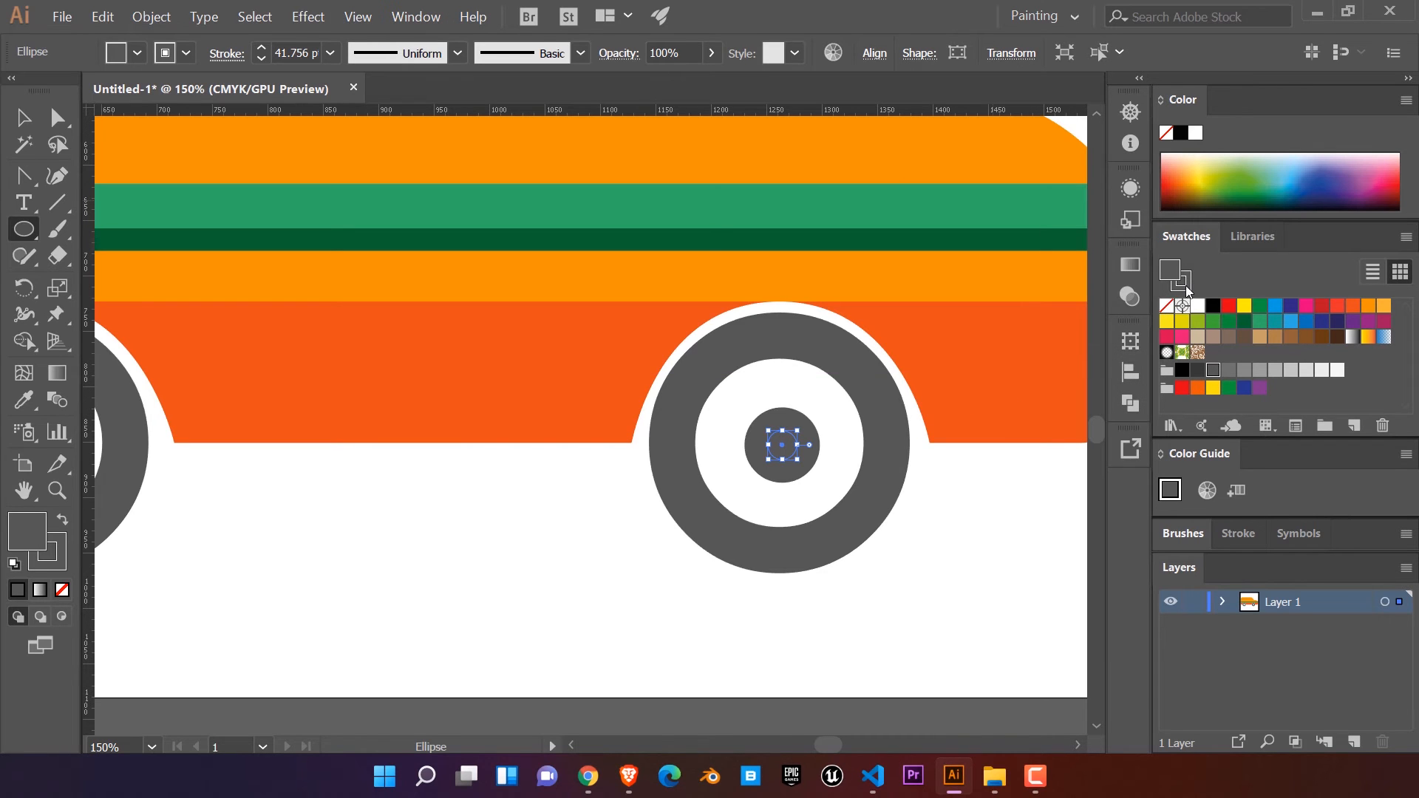
{"action": "left_click", "coordinate": [1166, 306]}
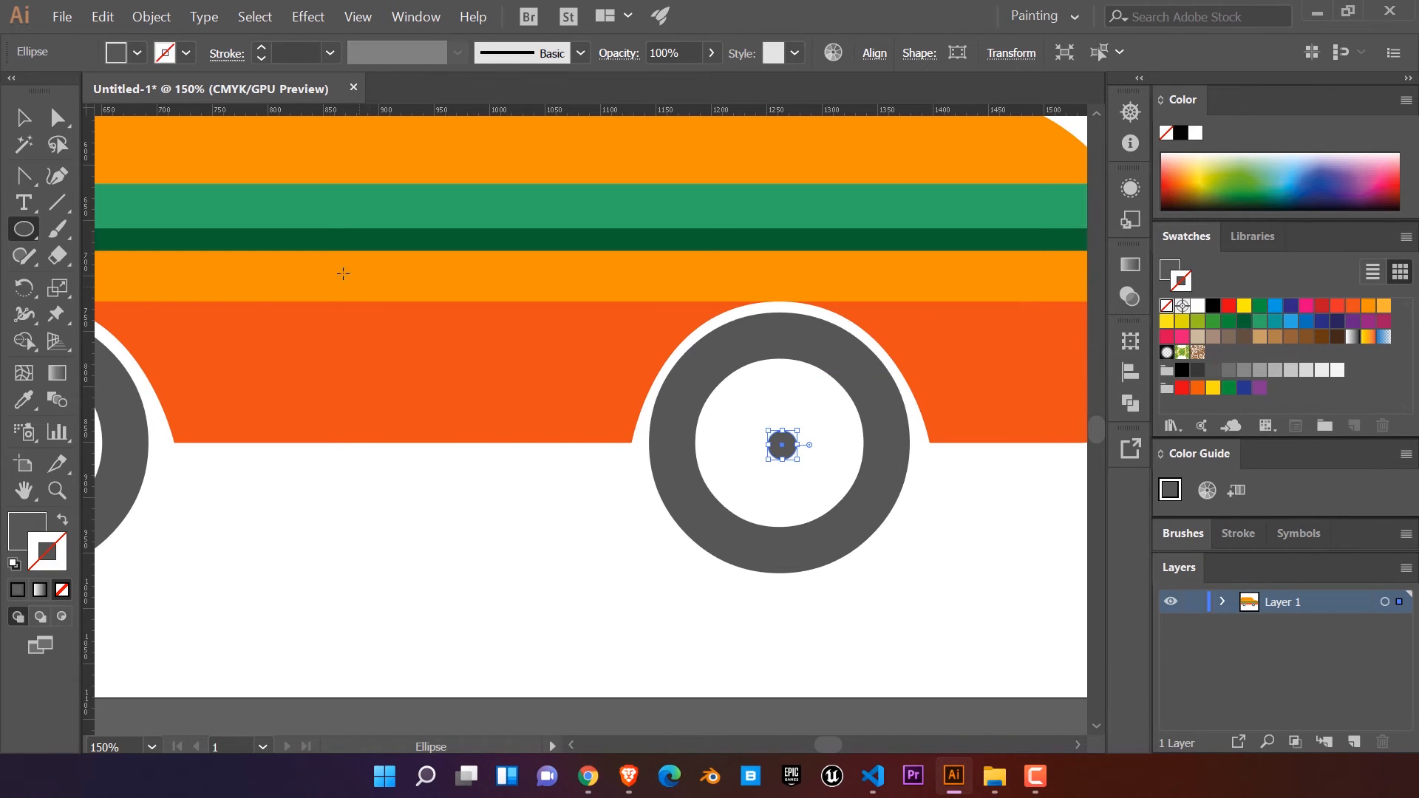
Step: Nudge the hub circle two increments up and two to the left onto the front wheel's centre
{"action": "left_click", "coordinate": [22, 118]}
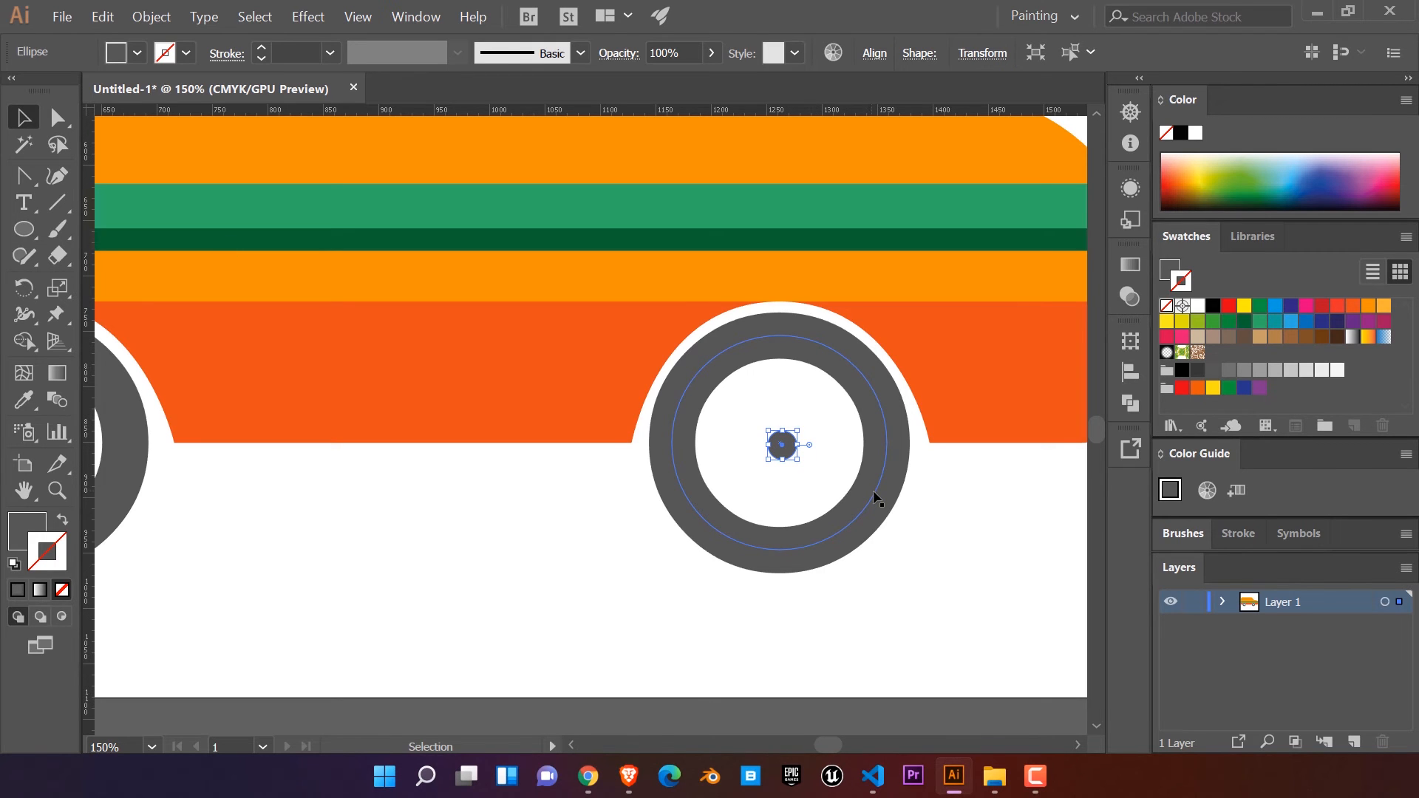
{"action": "key", "text": "Up"}
{"action": "key", "text": "Left"}
{"action": "key", "text": "Left"}
{"action": "key", "text": "Up"}
Step: Duplicate the hub circle onto the centre of the rear wheel
{"action": "scroll", "coordinate": [930, 513], "scroll_direction": "down", "scroll_amount": 1}
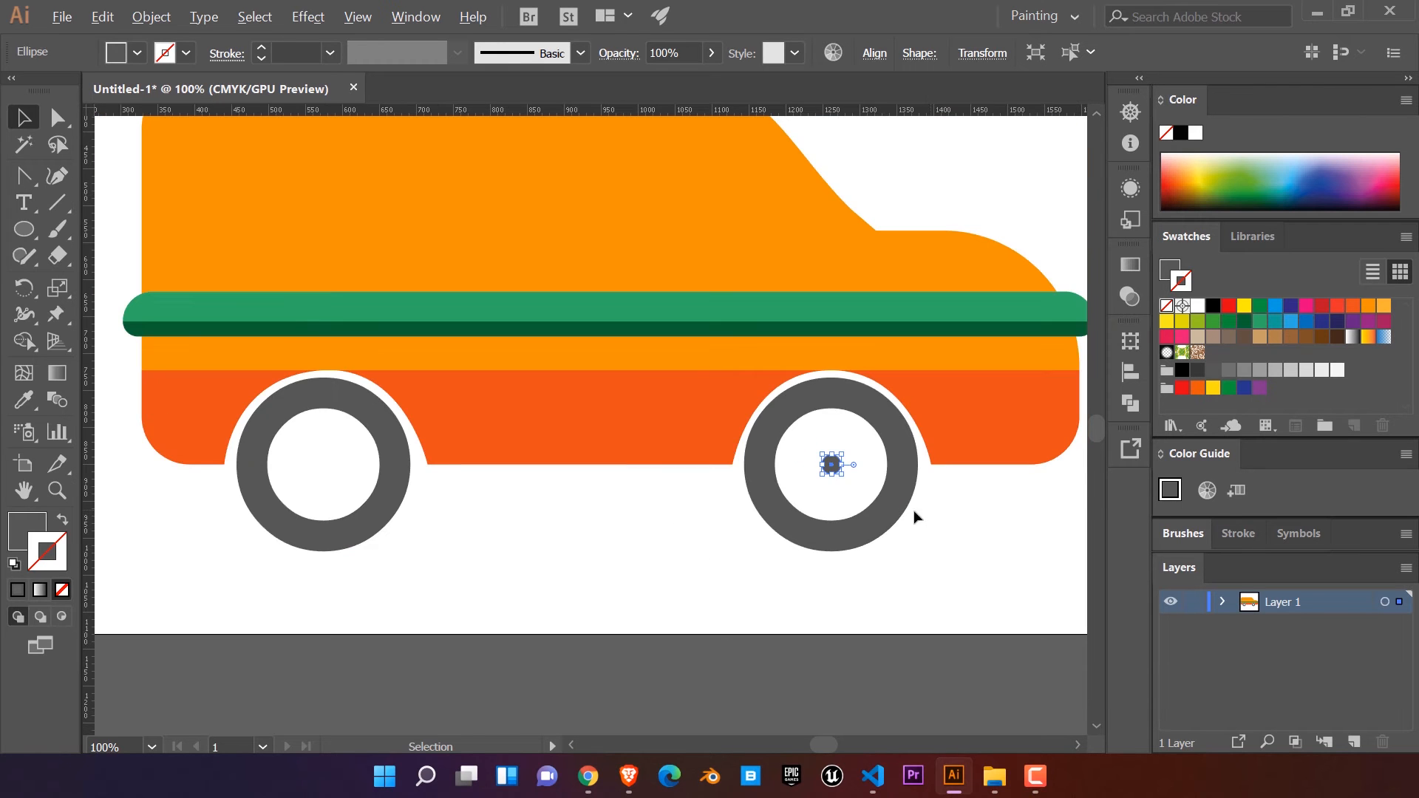
{"action": "left_click_drag", "start_coordinate": [840, 471], "coordinate": [327, 473]}
{"action": "left_click", "coordinate": [546, 555]}
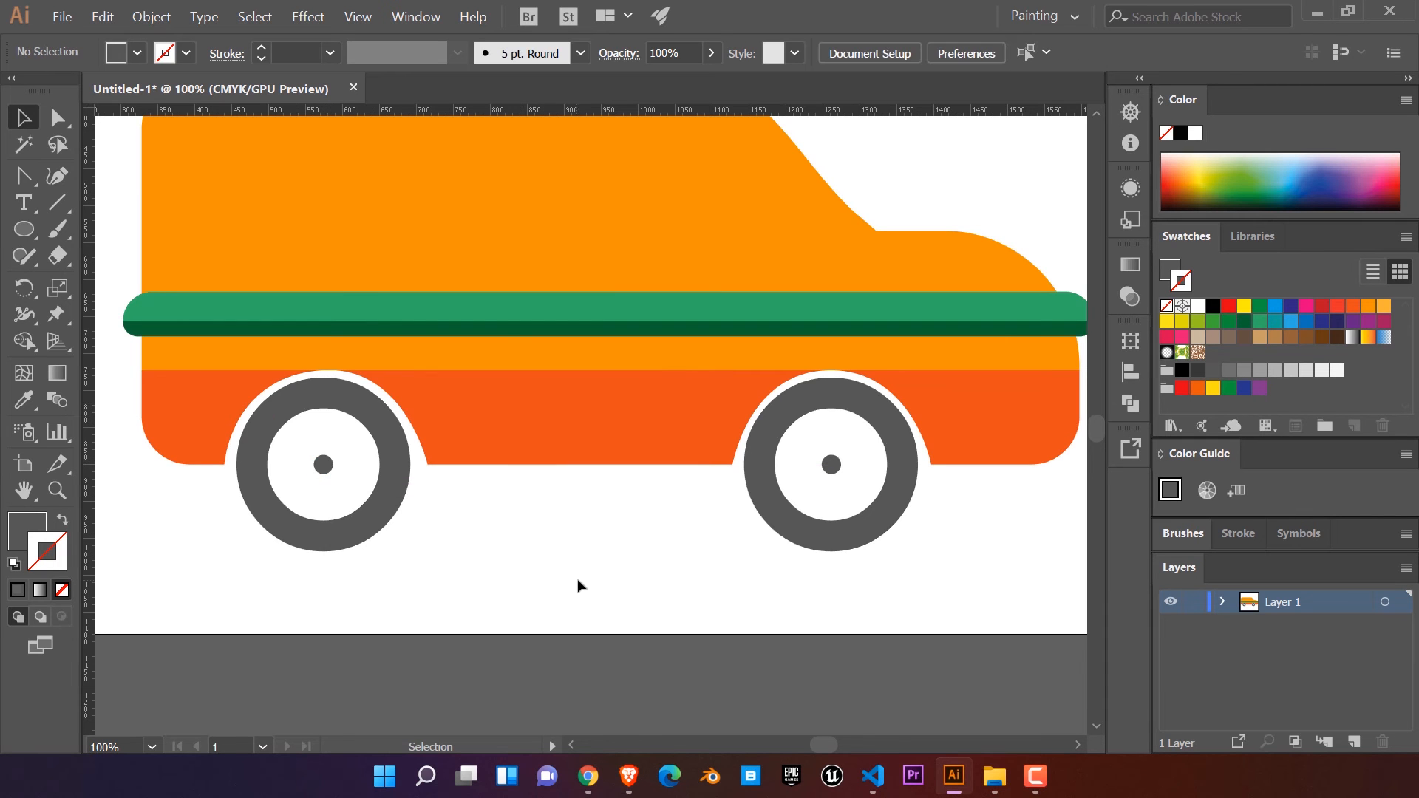
{"action": "scroll", "coordinate": [904, 425], "scroll_direction": "up", "scroll_amount": 2}
{"action": "left_click_drag", "start_coordinate": [865, 429], "coordinate": [828, 402]}
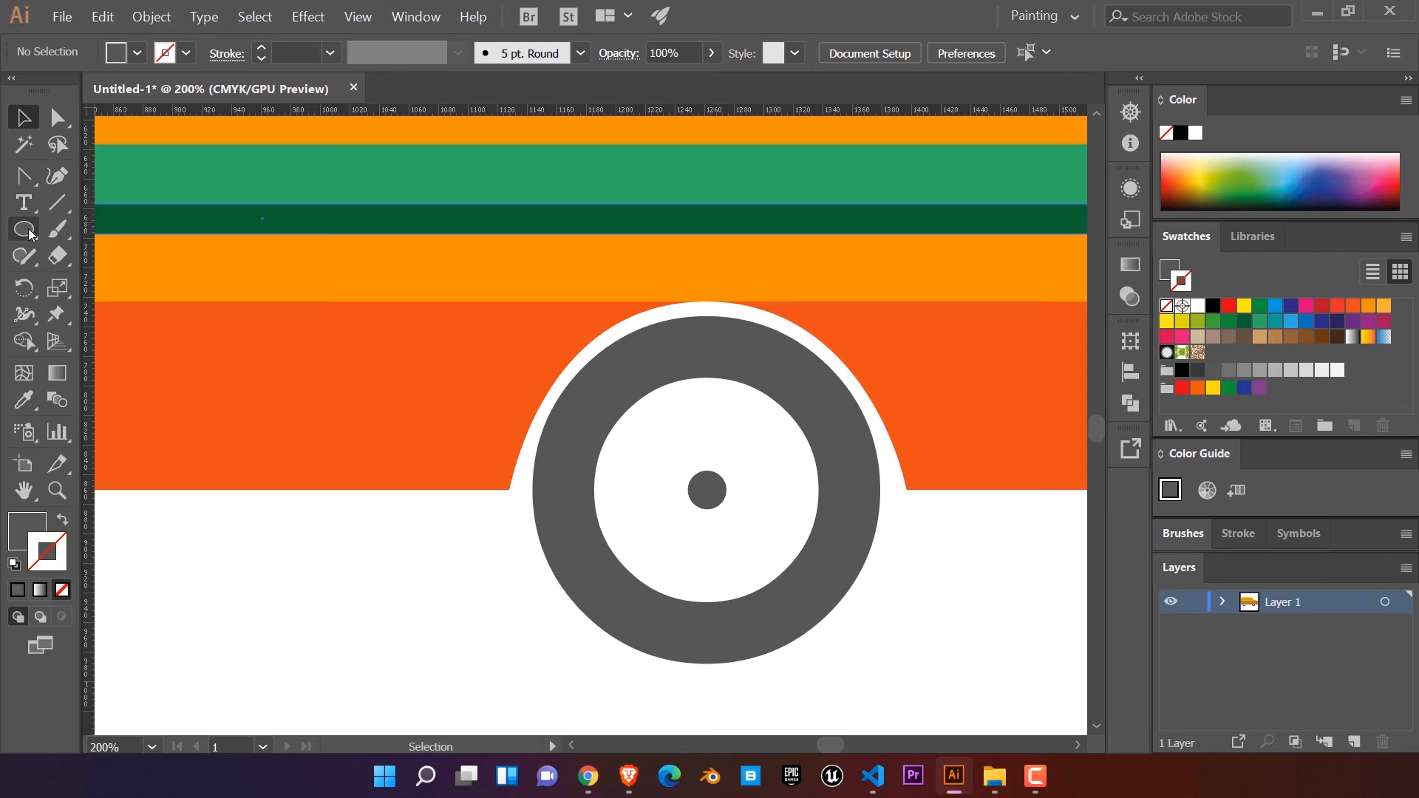
{"action": "left_click", "coordinate": [26, 175]}
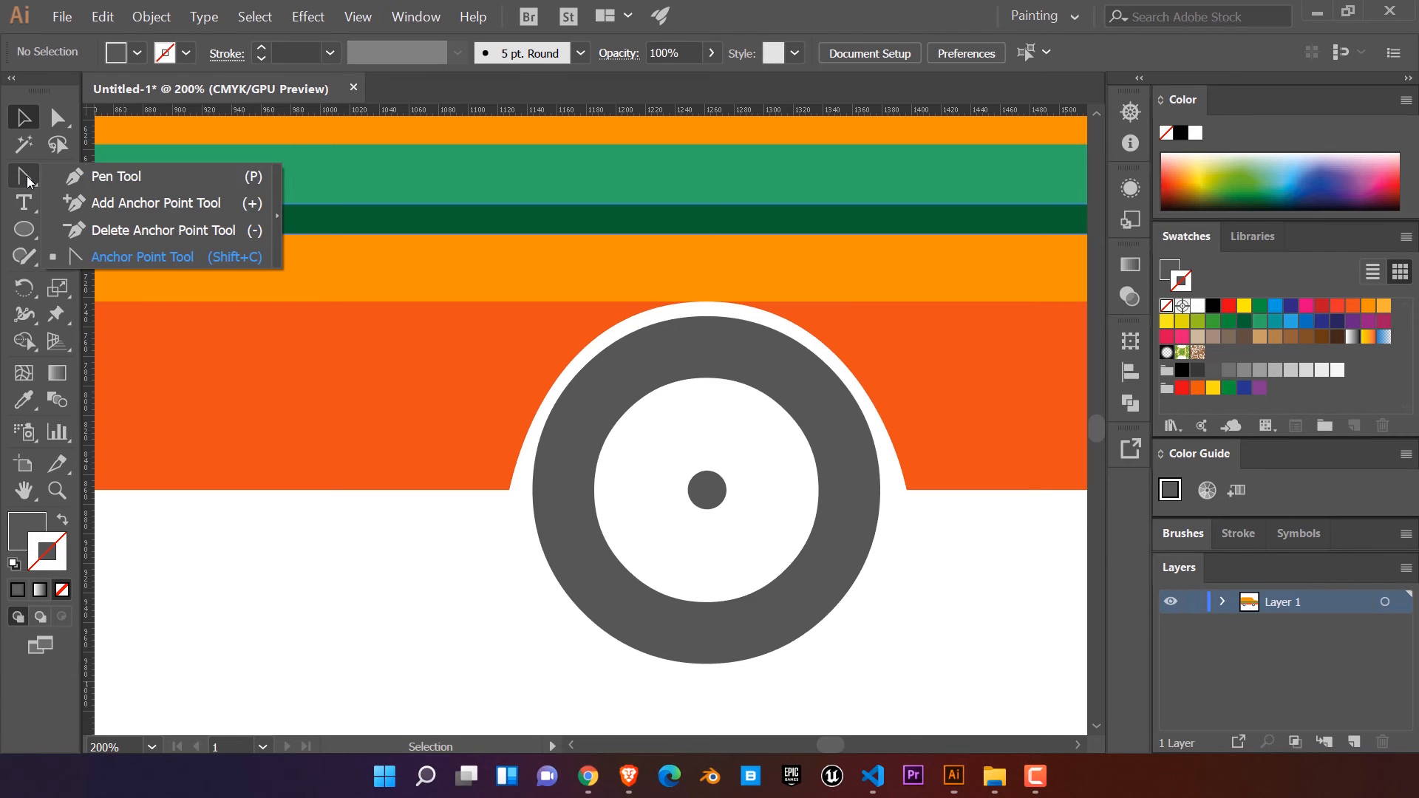
{"action": "left_click", "coordinate": [104, 175]}
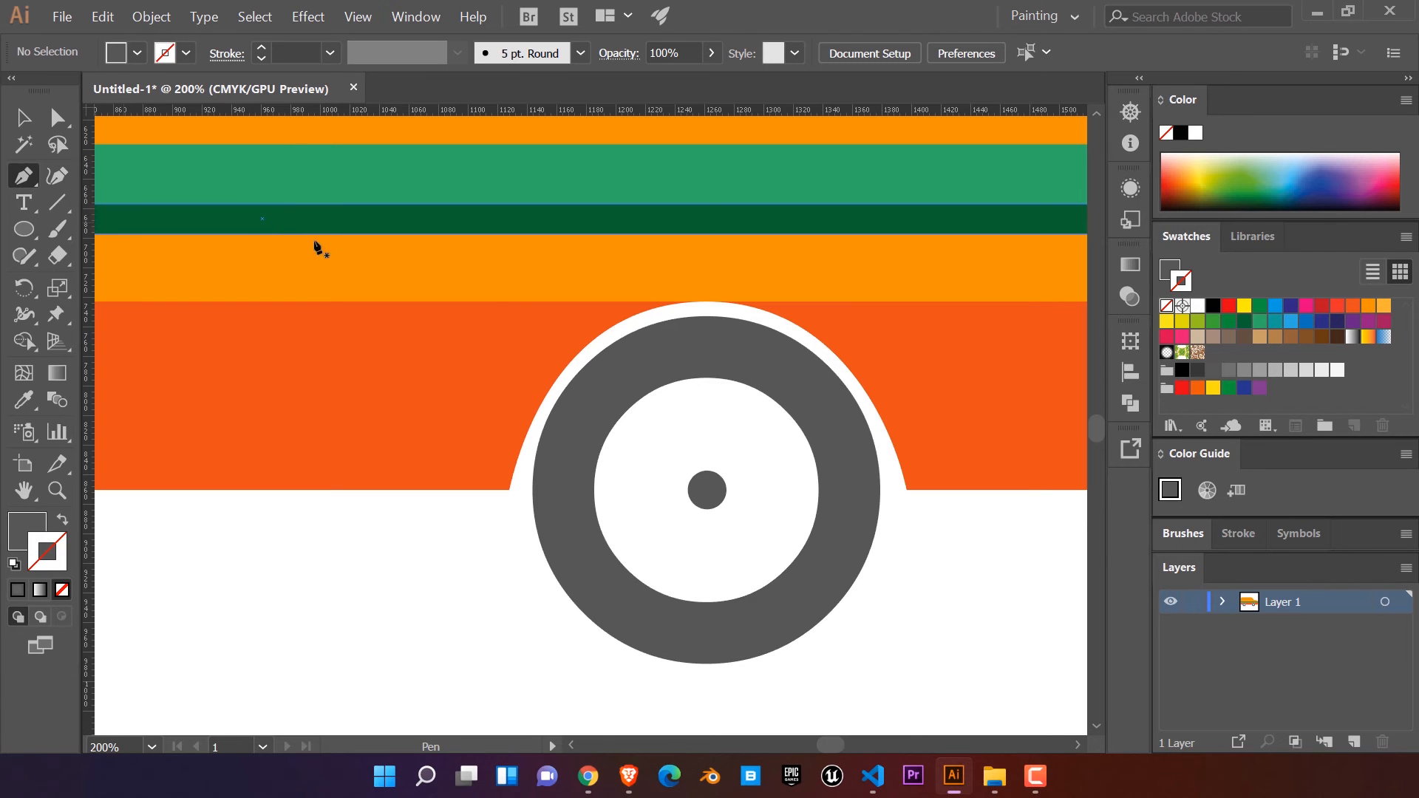
{"action": "left_click", "coordinate": [564, 476]}
{"action": "left_click_drag", "start_coordinate": [816, 399], "coordinate": [1013, 549]}
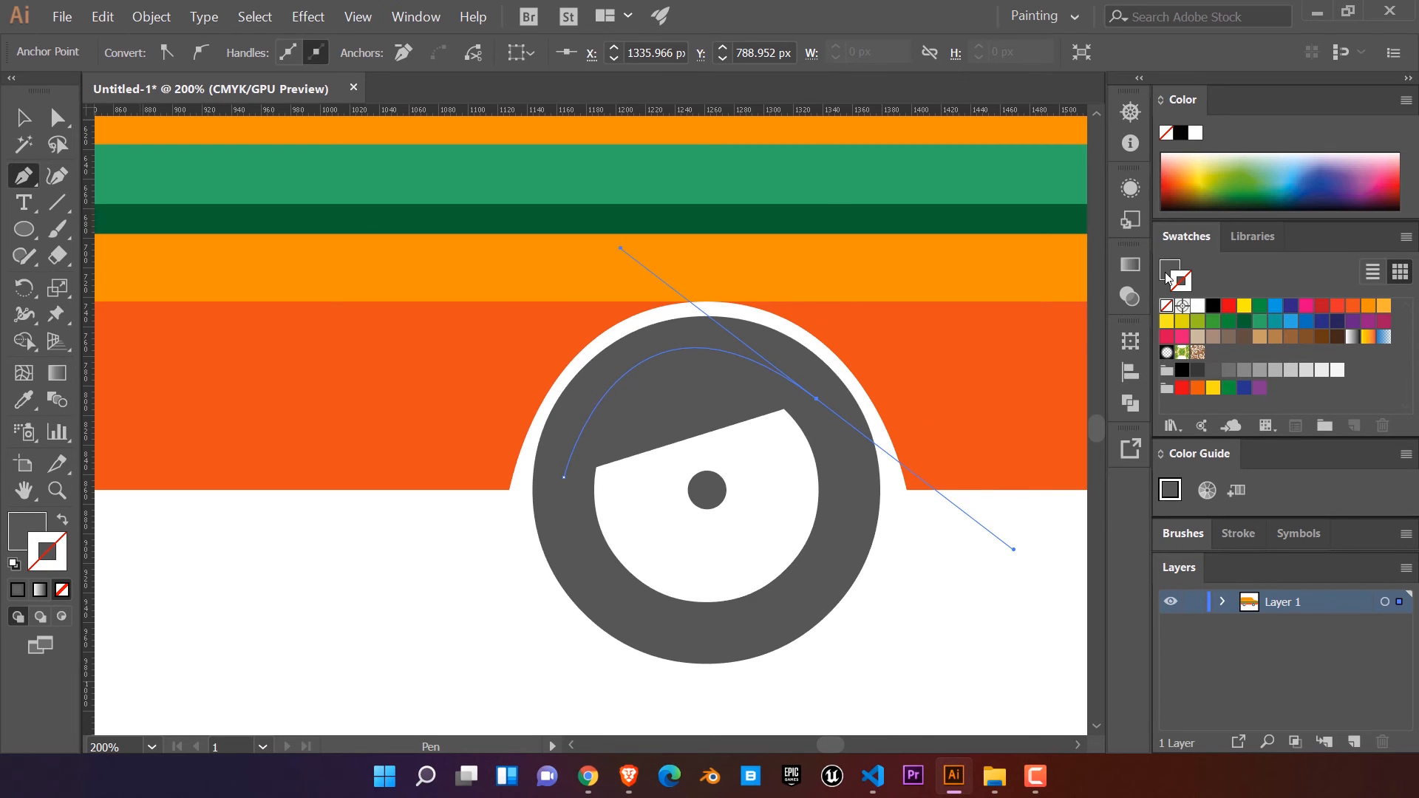
Step: Set the fill to none and the stroke to white, then delete the trial curve on the front tyre
{"action": "left_click", "coordinate": [1167, 305]}
{"action": "left_click", "coordinate": [1186, 288]}
{"action": "left_click", "coordinate": [1198, 308]}
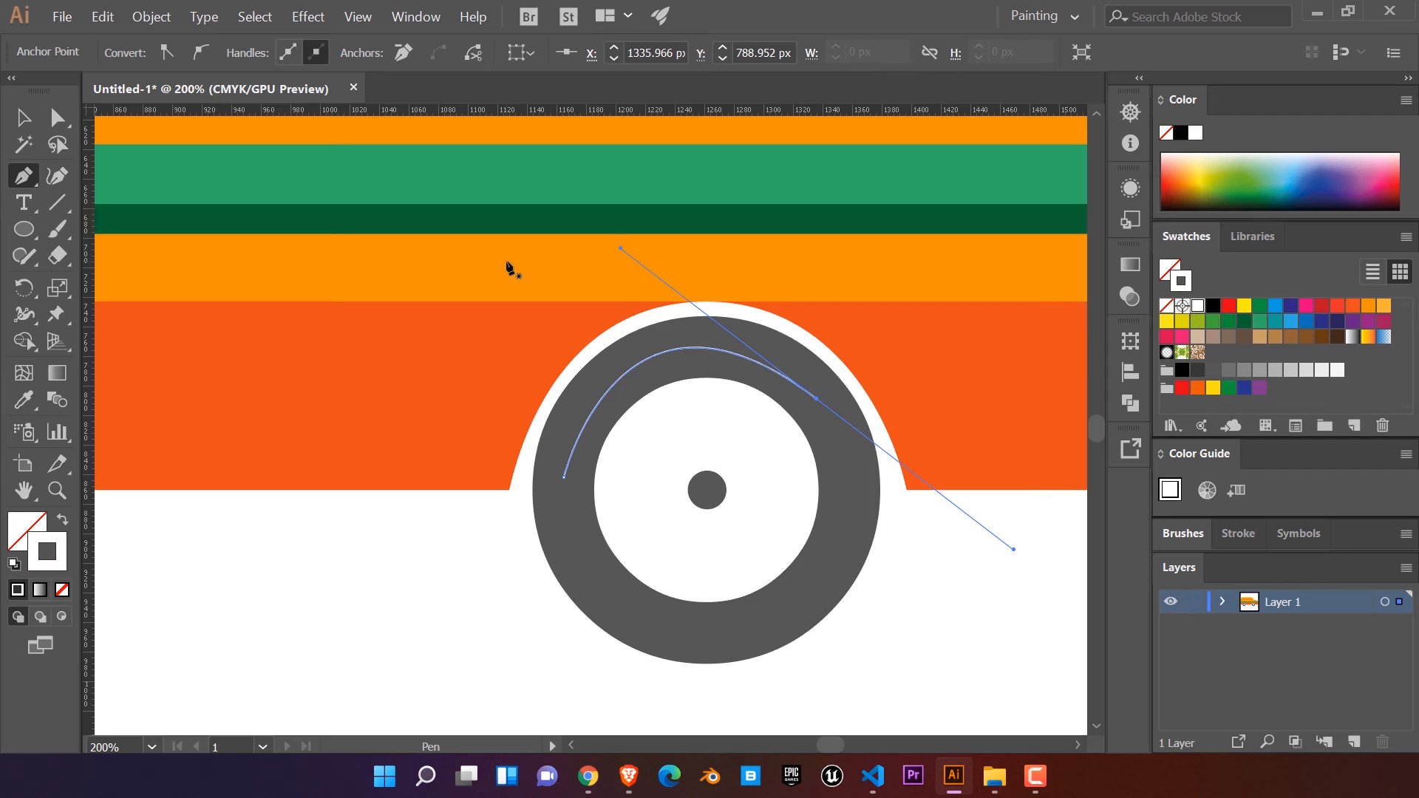
{"action": "key", "text": "Delete"}
{"action": "key", "text": "Delete"}
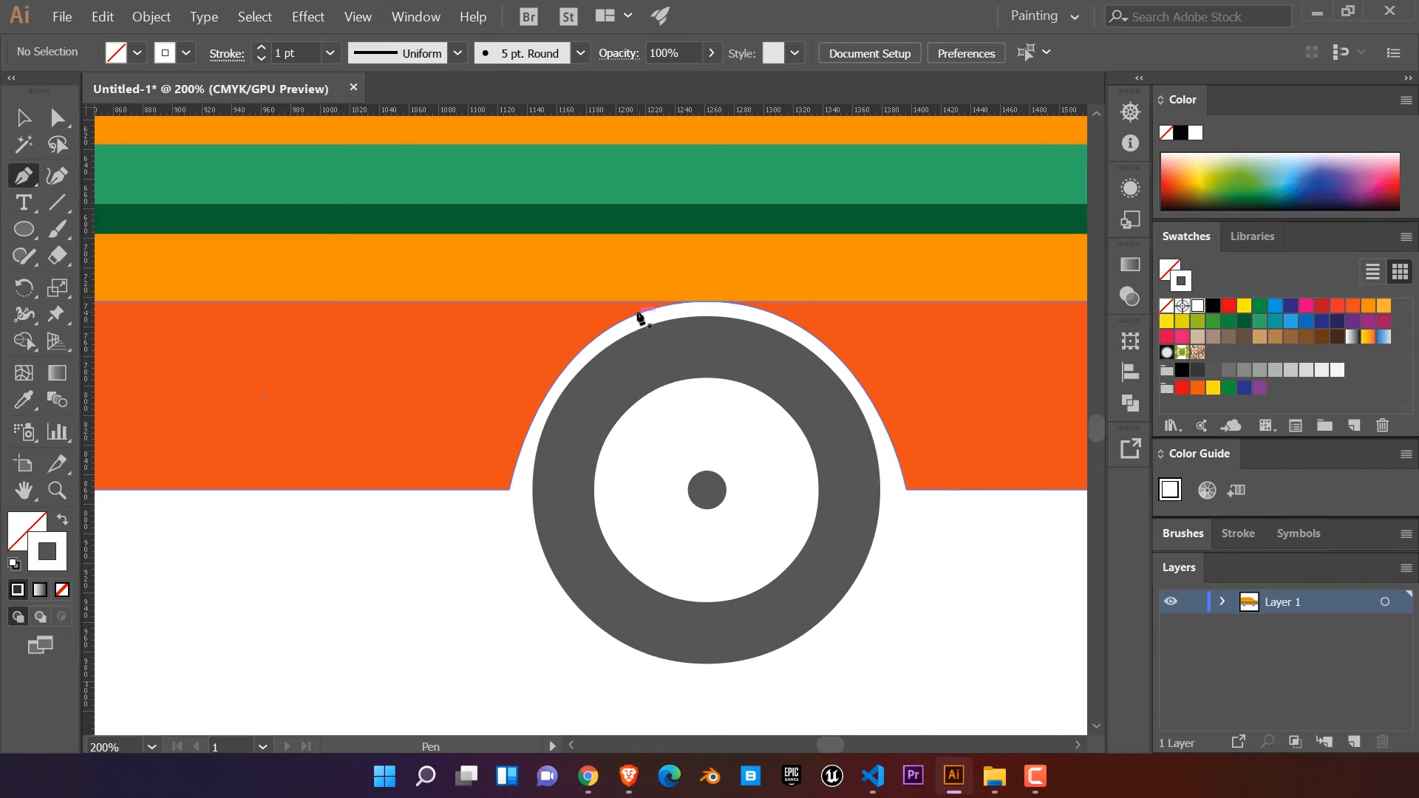
Step: Duplicate the front tyre circle in place and give the copy no fill and a white stroke
{"action": "left_click", "coordinate": [25, 118]}
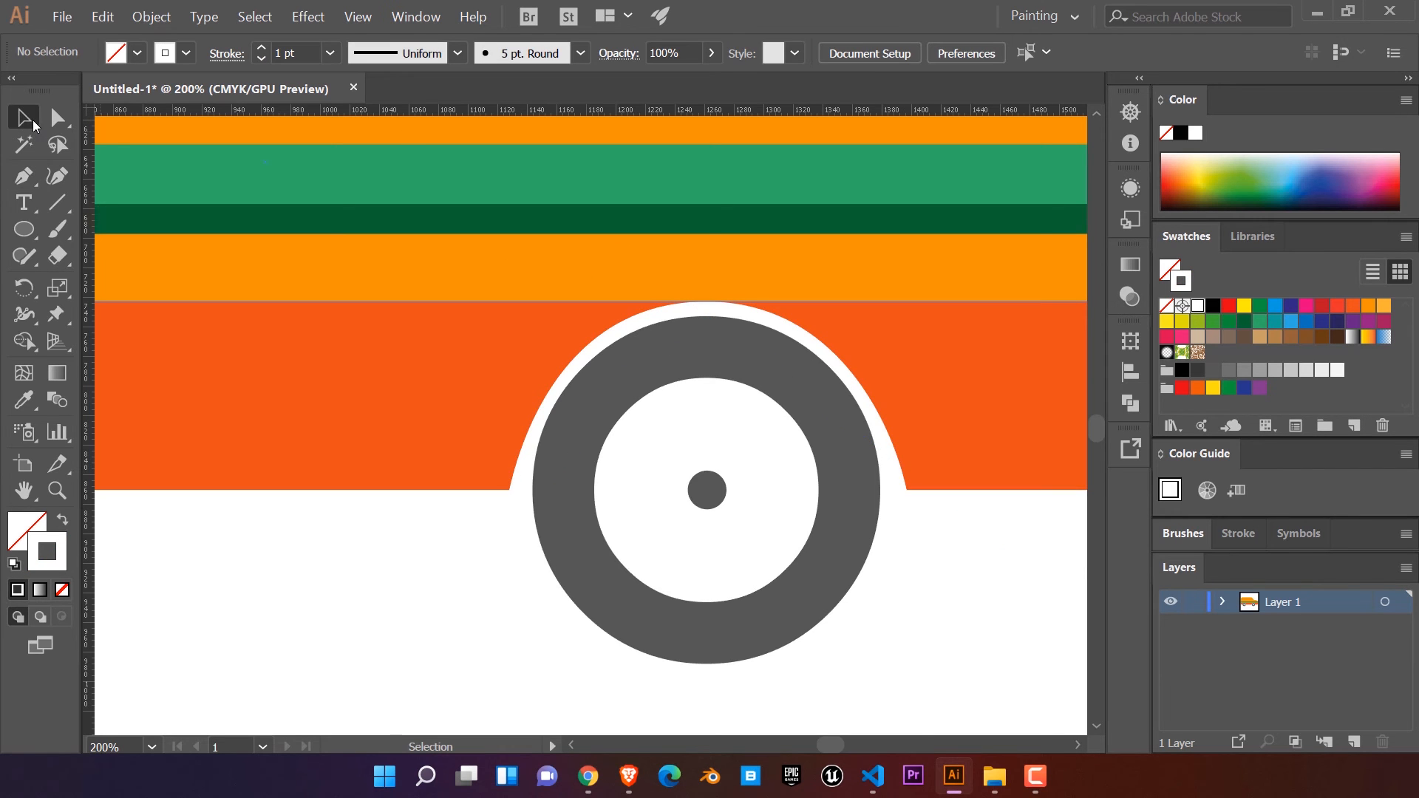
{"action": "left_click", "coordinate": [852, 496]}
{"action": "left_click_drag", "start_coordinate": [844, 524], "coordinate": [847, 554]}
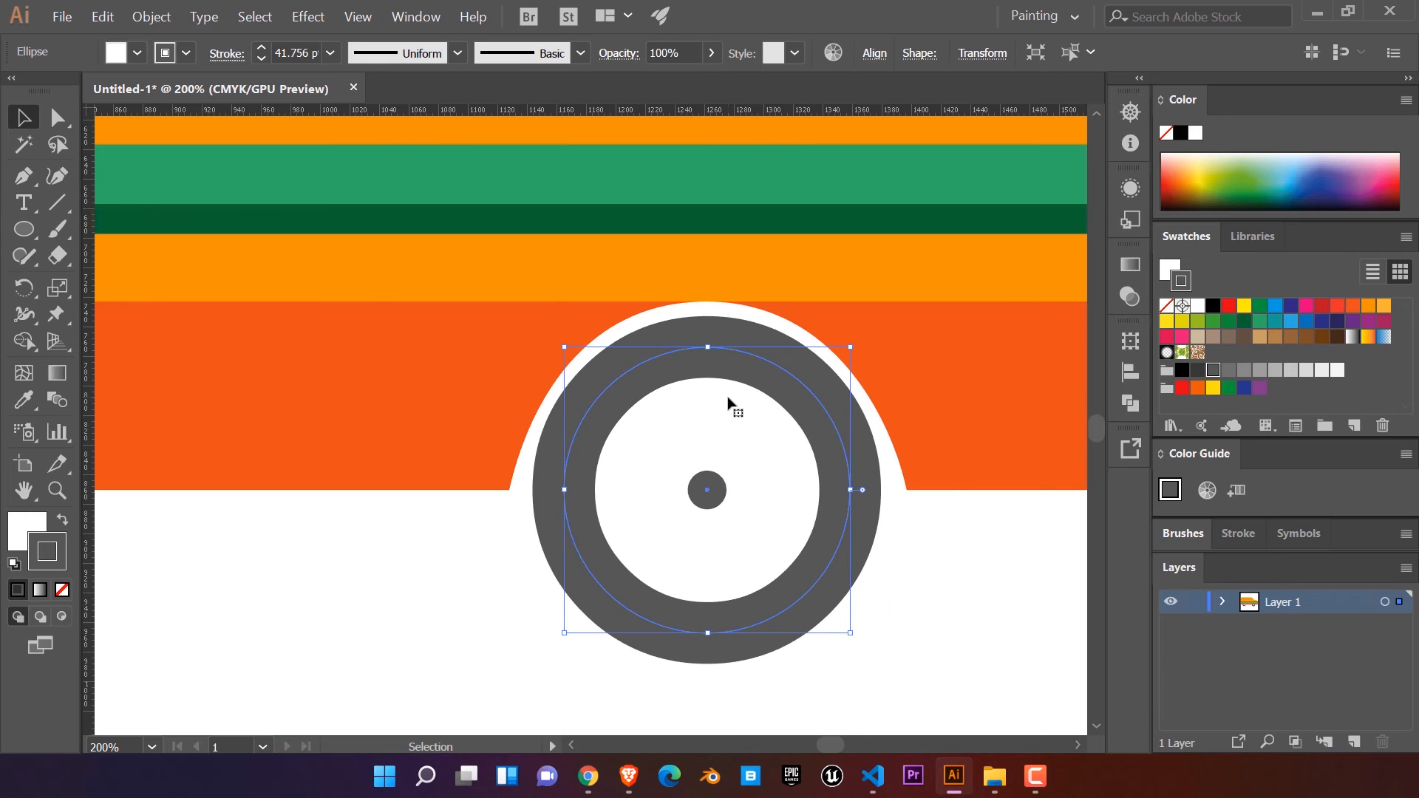
{"action": "left_click", "coordinate": [1166, 305]}
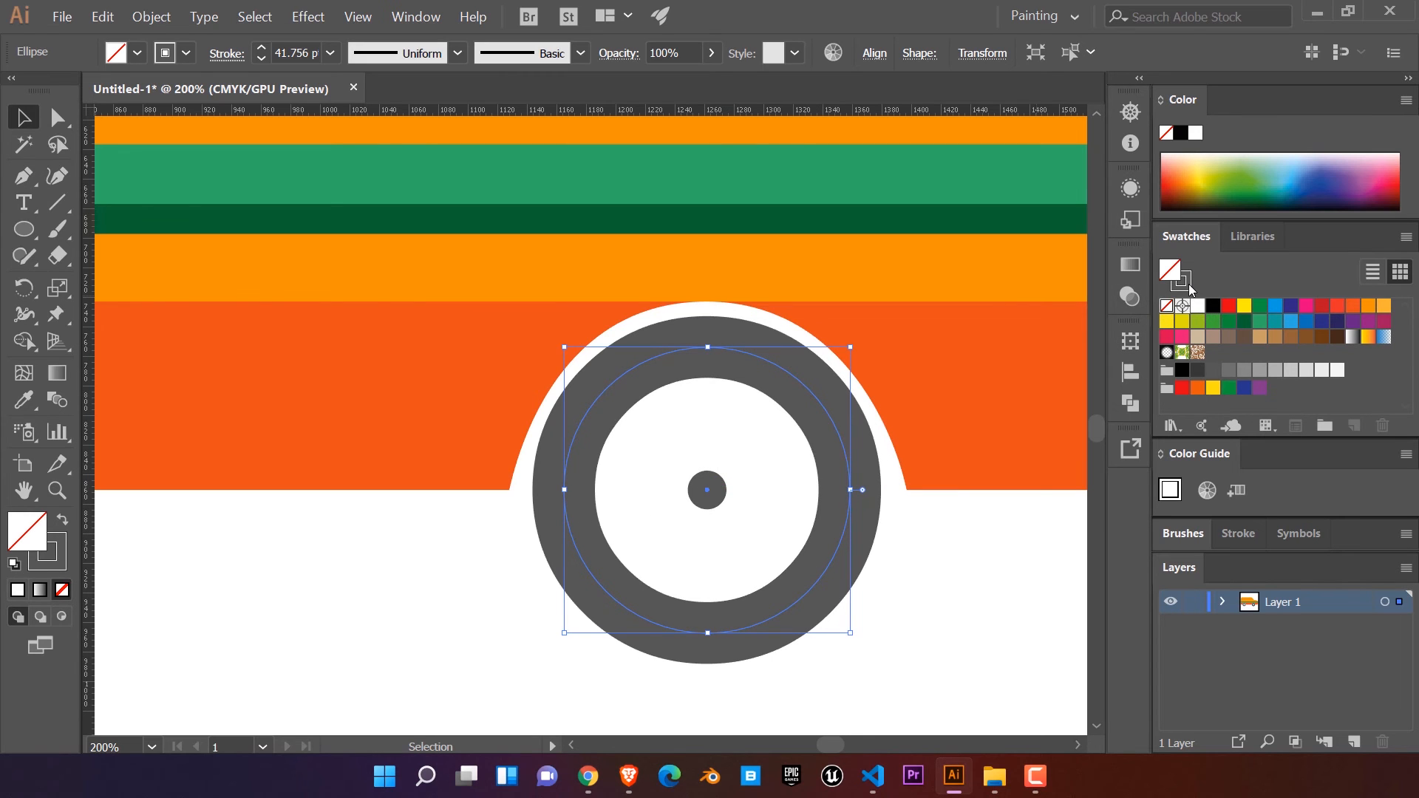
{"action": "left_click", "coordinate": [1185, 283]}
{"action": "left_click", "coordinate": [1197, 306]}
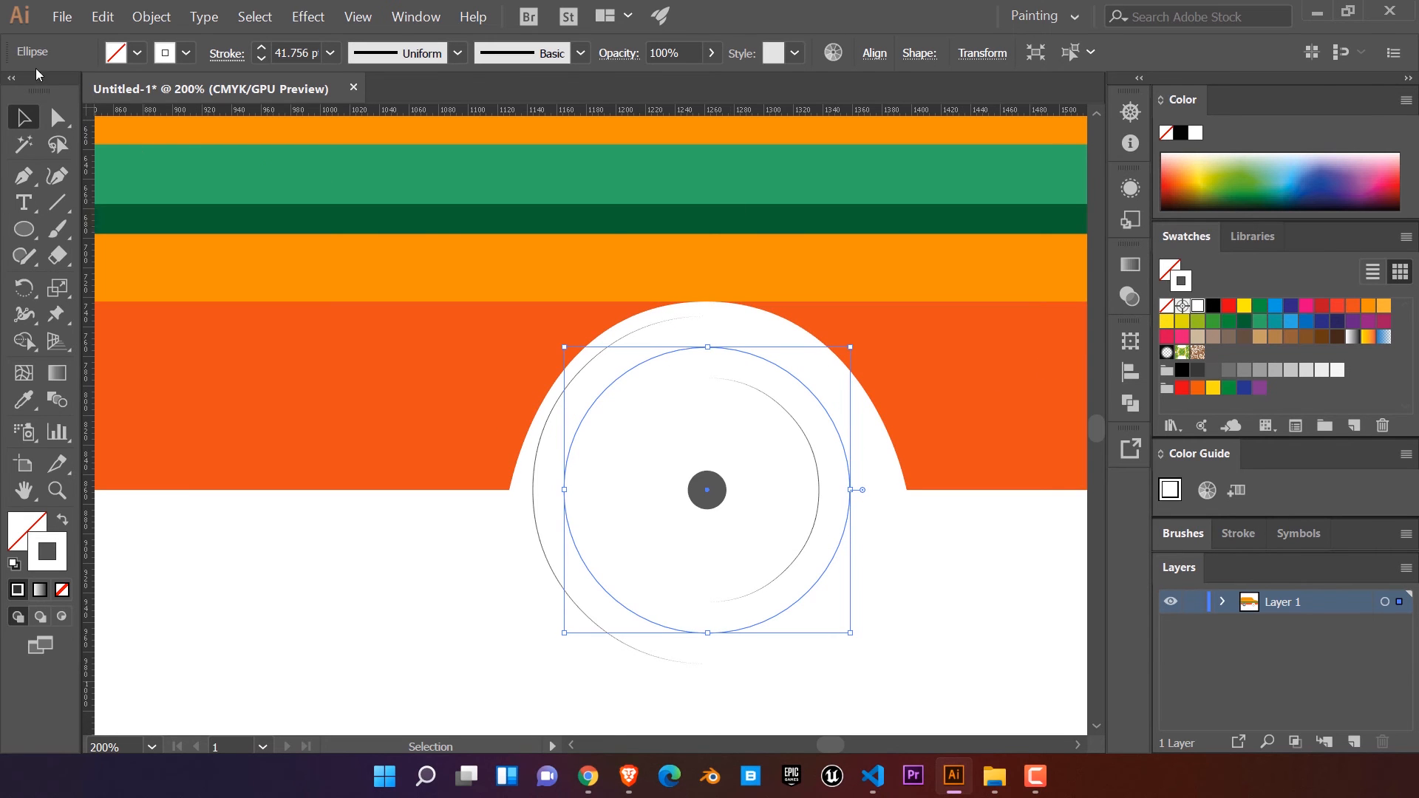
Step: Set the white ring's stroke weight to 10 pt
{"action": "left_click", "coordinate": [262, 59]}
{"action": "left_click", "coordinate": [262, 59]}
{"action": "left_click", "coordinate": [261, 59]}
{"action": "left_click", "coordinate": [262, 59]}
{"action": "left_click", "coordinate": [262, 47]}
{"action": "left_click", "coordinate": [262, 47]}
{"action": "left_click", "coordinate": [262, 48]}
{"action": "left_click", "coordinate": [263, 47]}
Step: Add an anchor point on the upper-right curve of the white ring and get ready to edit its individual points
{"action": "left_click", "coordinate": [30, 184]}
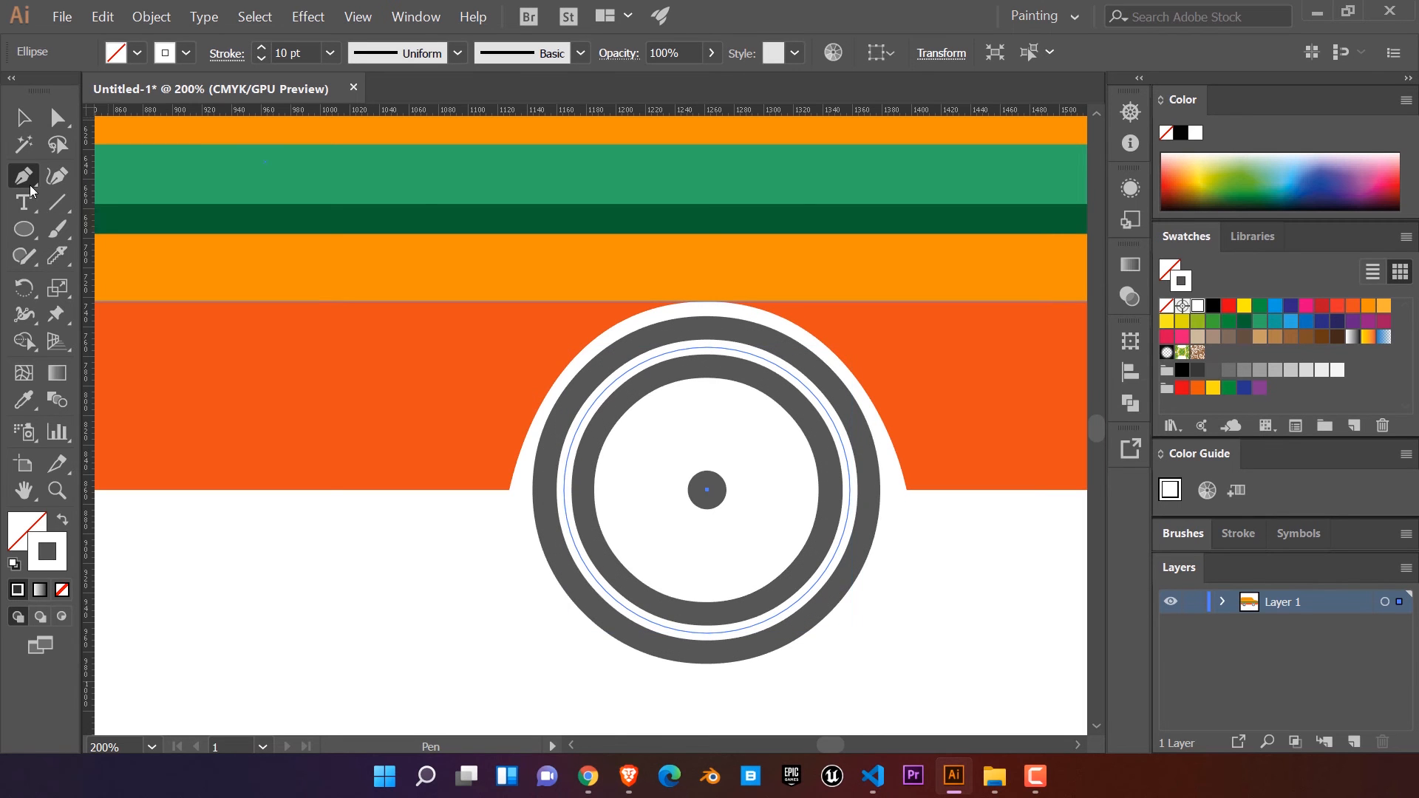
{"action": "left_click", "coordinate": [822, 407]}
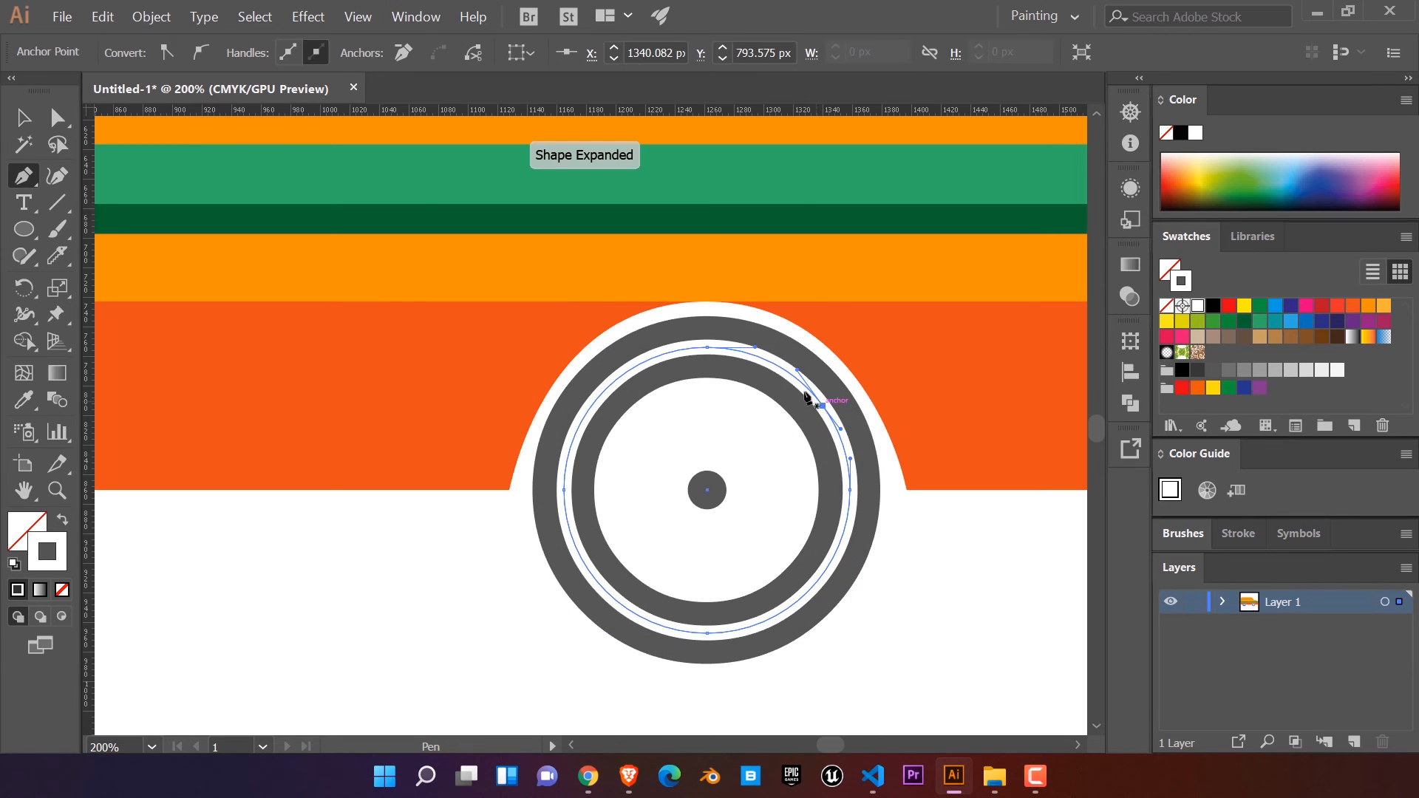
{"action": "key", "text": "a"}
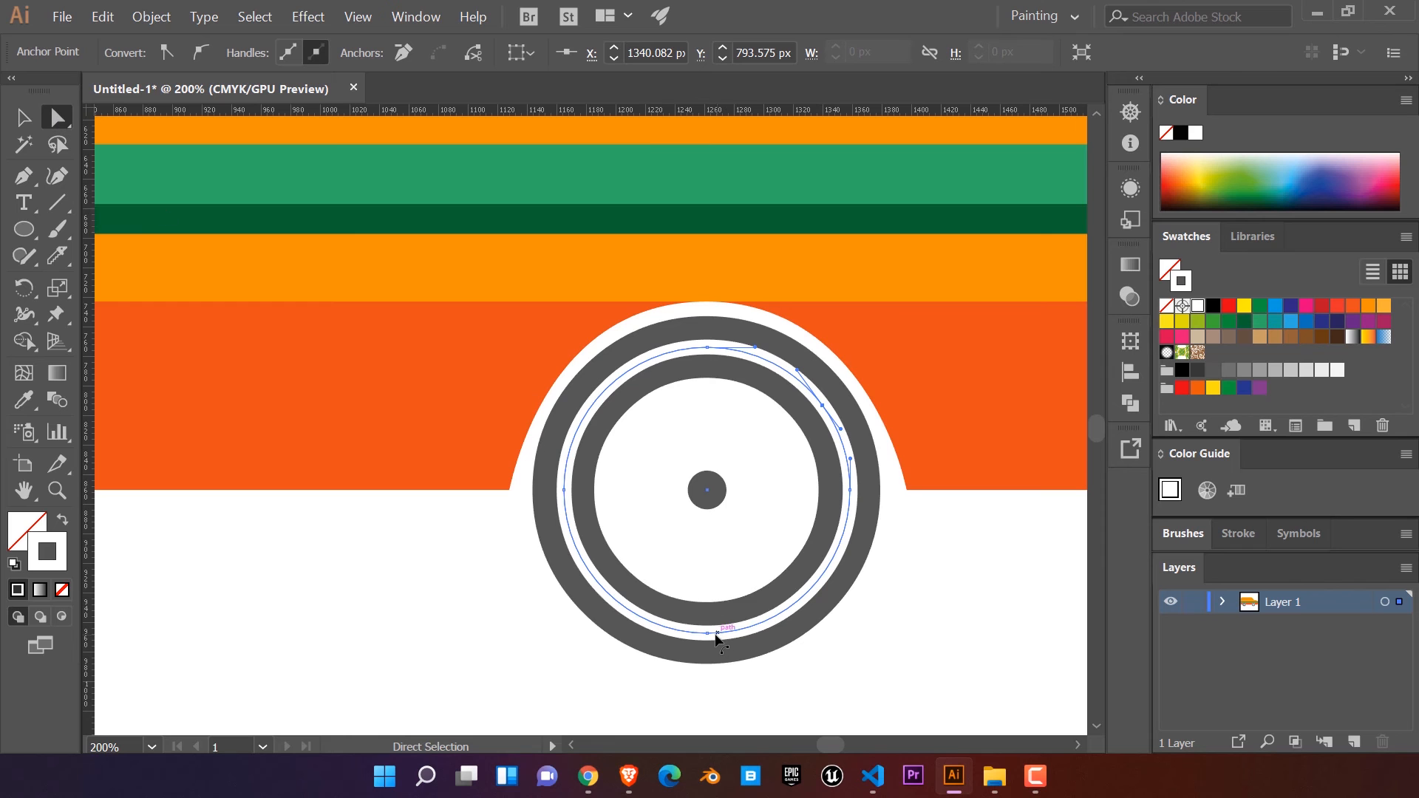
Step: Try trimming the white ring to a quarter arc by deleting its bottom, upper-right and right-hand points, and undo the deletions
{"action": "left_click", "coordinate": [708, 635]}
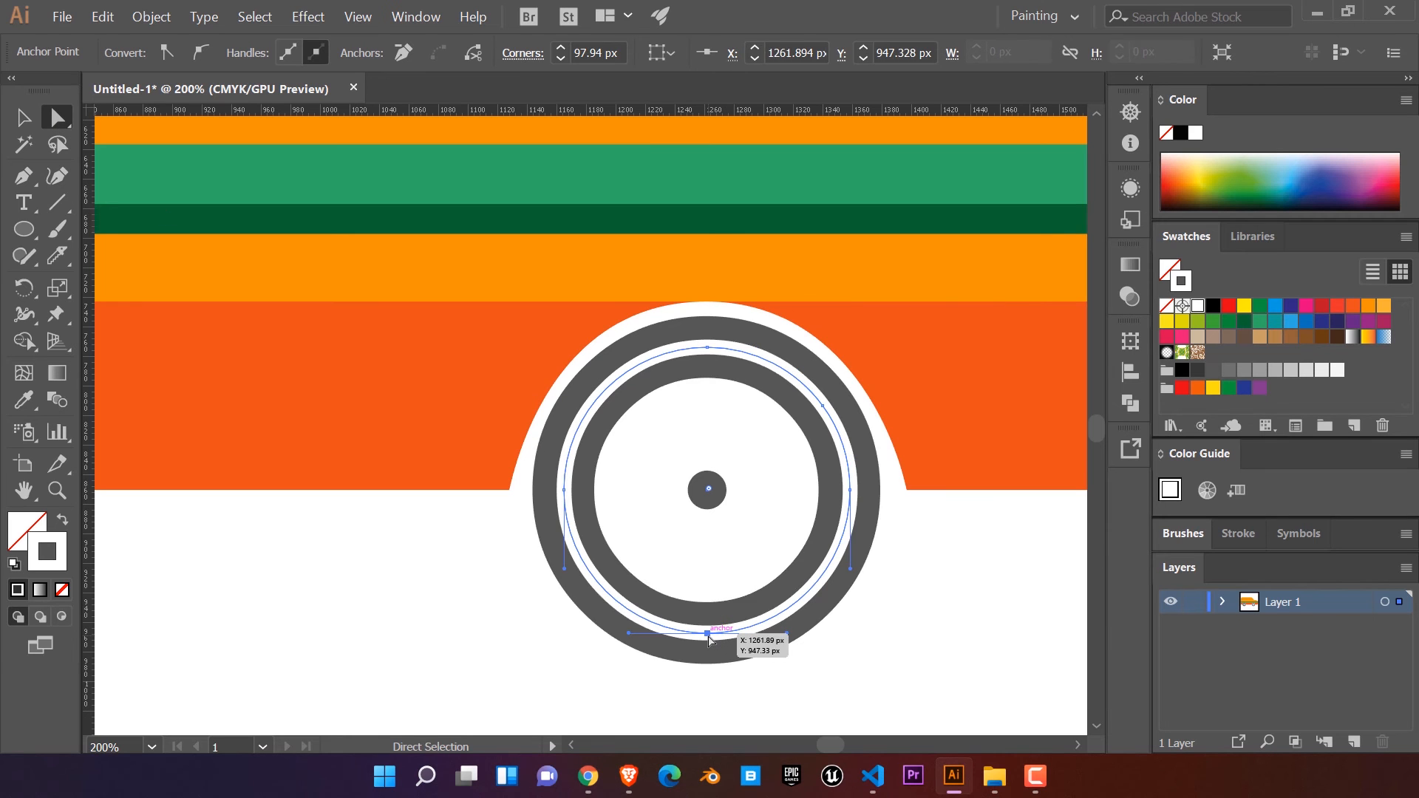
{"action": "key", "text": "Delete"}
{"action": "left_click", "coordinate": [824, 407]}
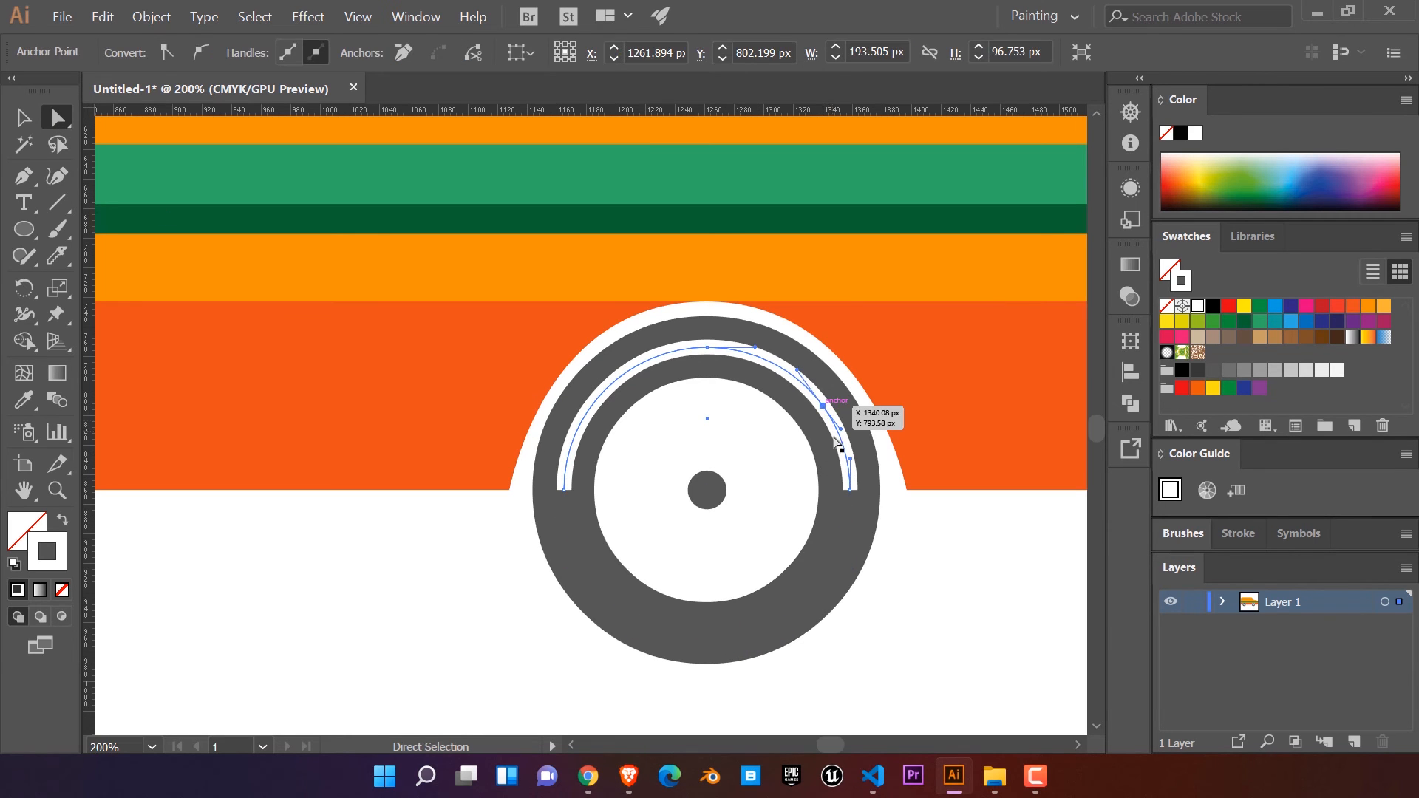
{"action": "key", "text": "Delete"}
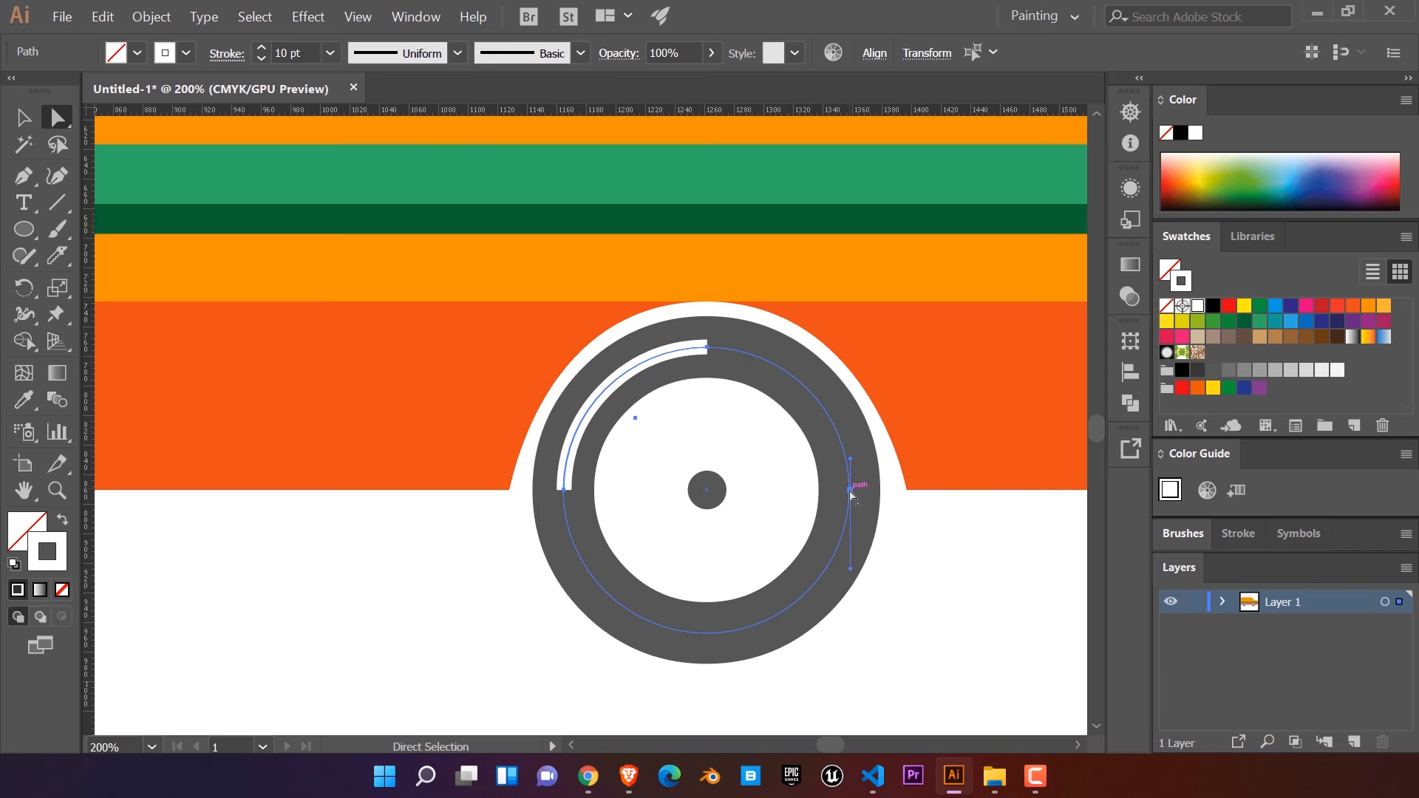
{"action": "left_click", "coordinate": [850, 490]}
{"action": "key", "text": "Delete"}
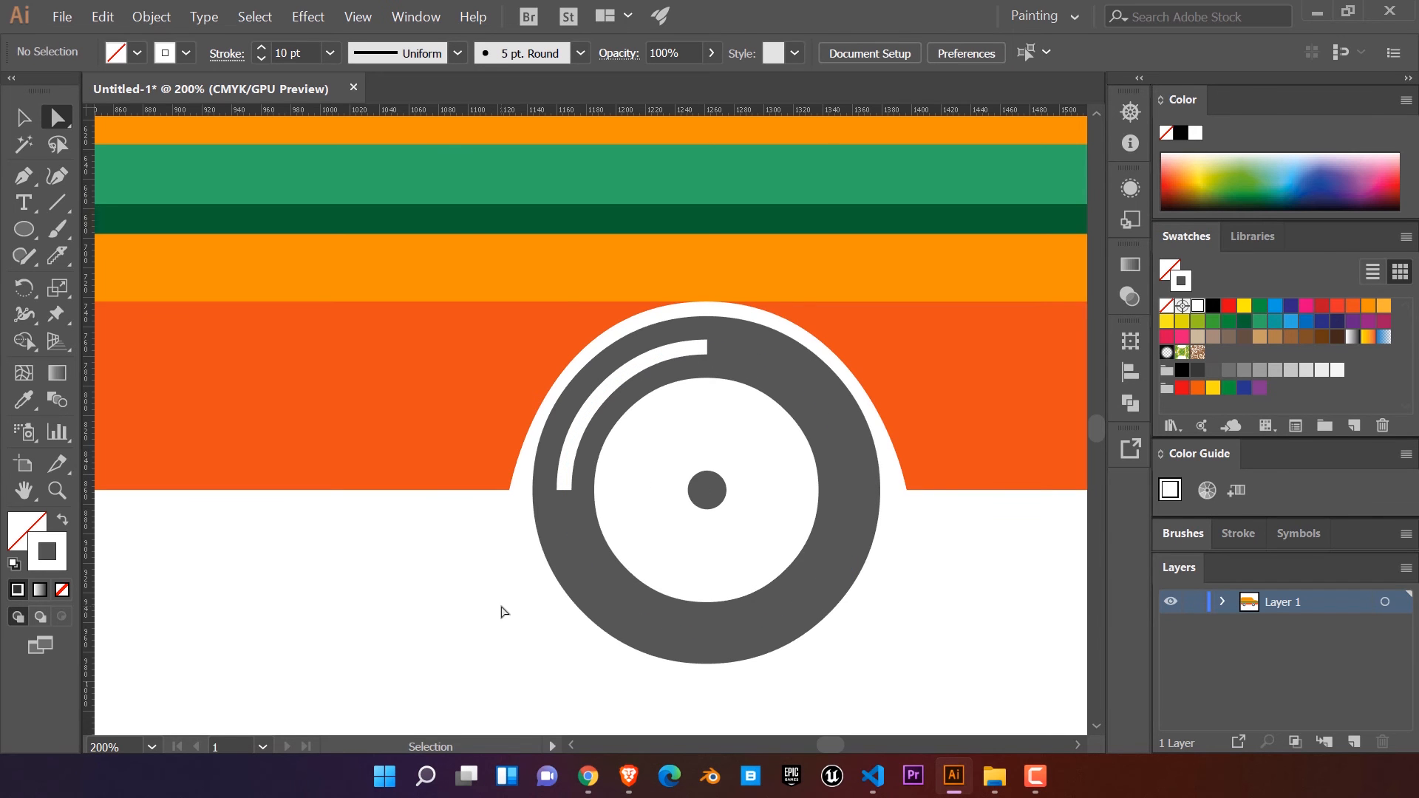
{"action": "key", "text": "ctrl+z"}
{"action": "key", "text": "ctrl+z"}
{"action": "key", "text": "ctrl+z"}
{"action": "key", "text": "ctrl+z"}
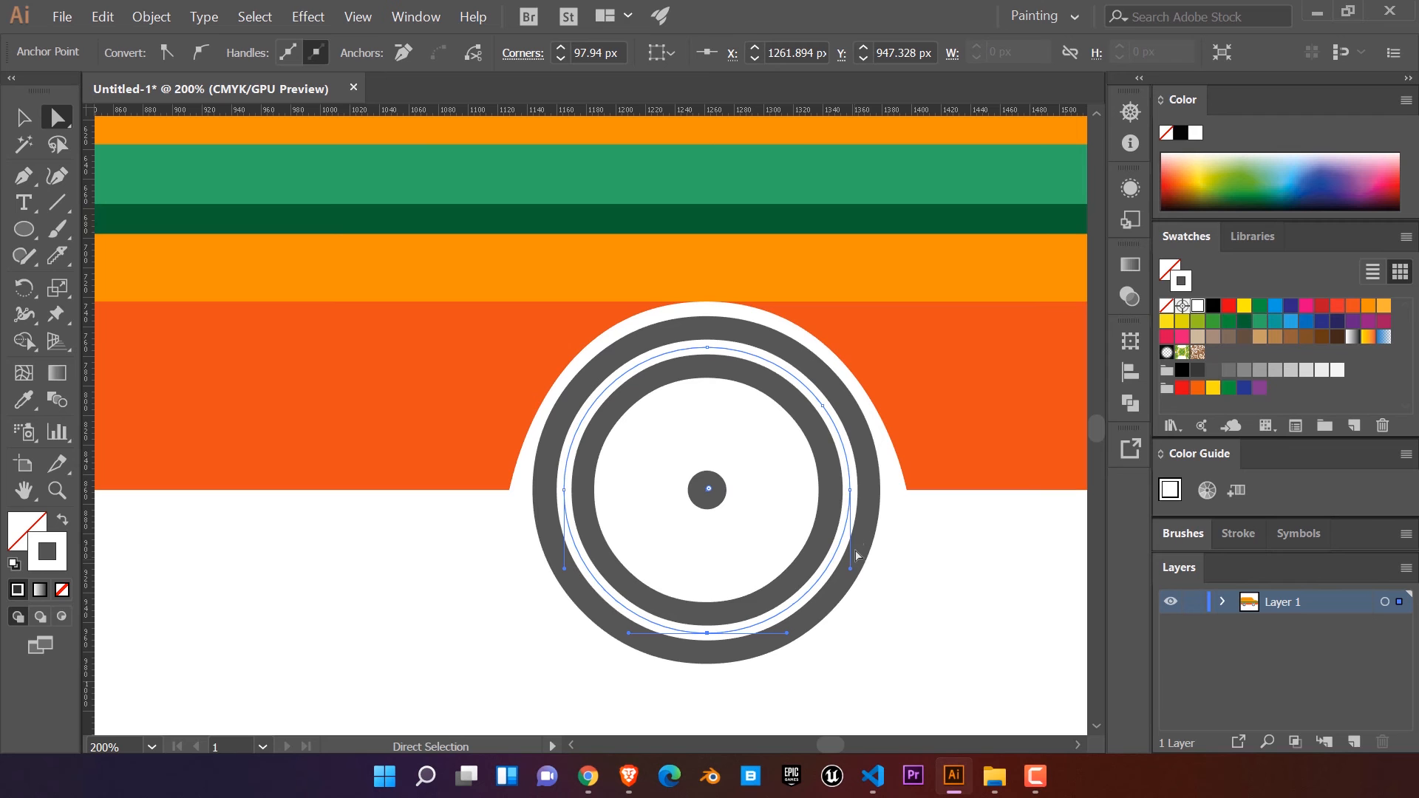
Step: Delete the white ring's right-hand and bottom anchor points, leaving an arc from its left side to the added upper-right point
{"action": "left_click", "coordinate": [850, 490]}
{"action": "key", "text": "Delete"}
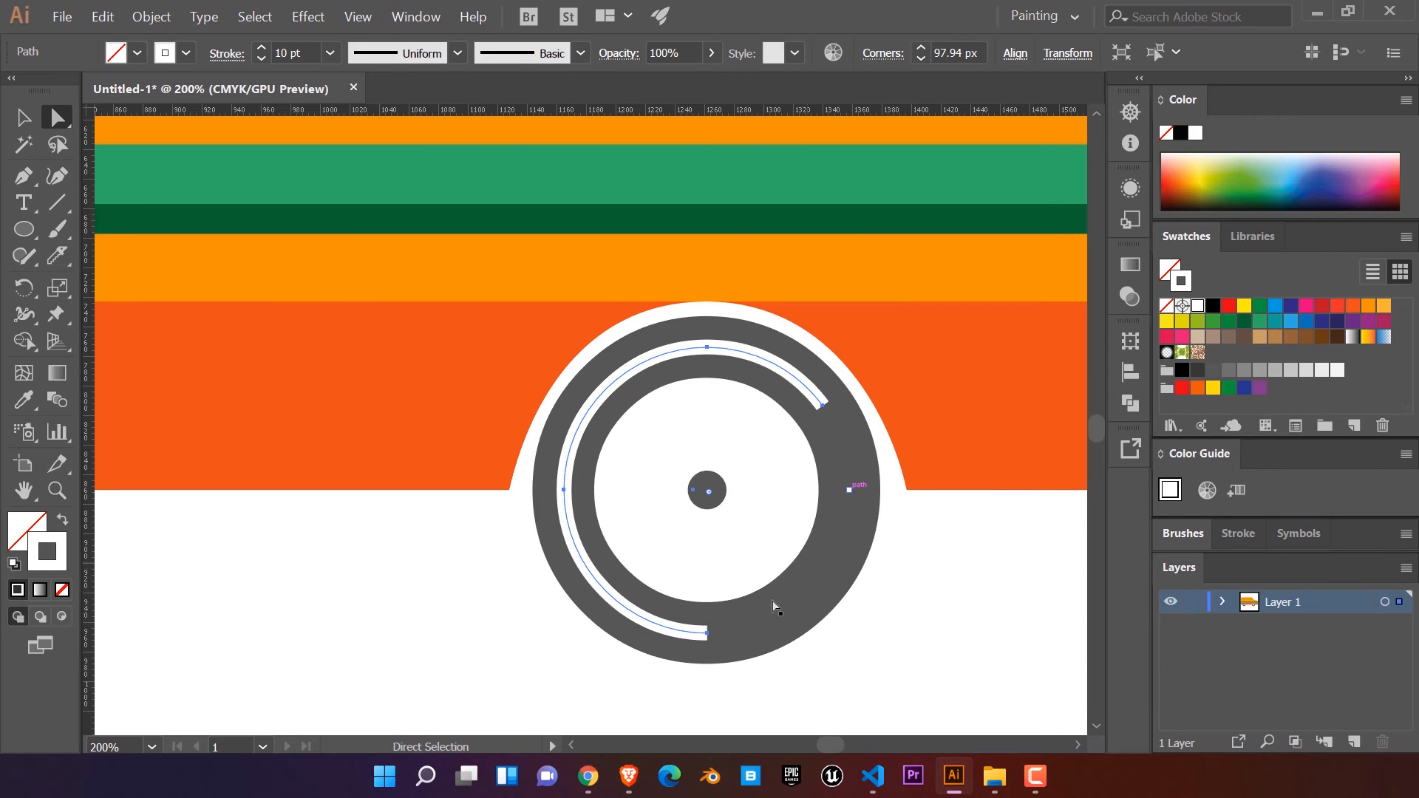
{"action": "left_click", "coordinate": [707, 634]}
{"action": "key", "text": "Delete"}
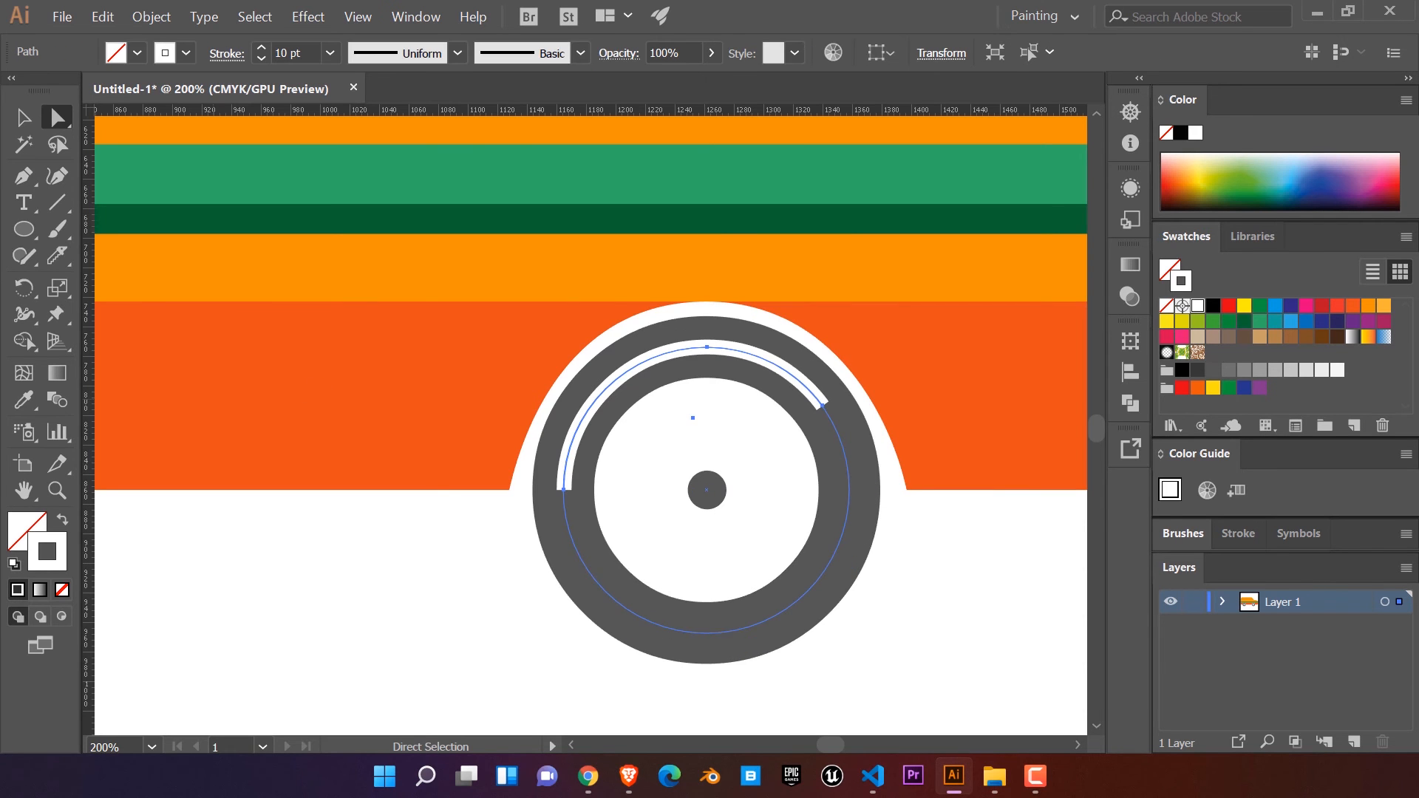
{"action": "left_click", "coordinate": [23, 118]}
{"action": "left_click", "coordinate": [691, 587]}
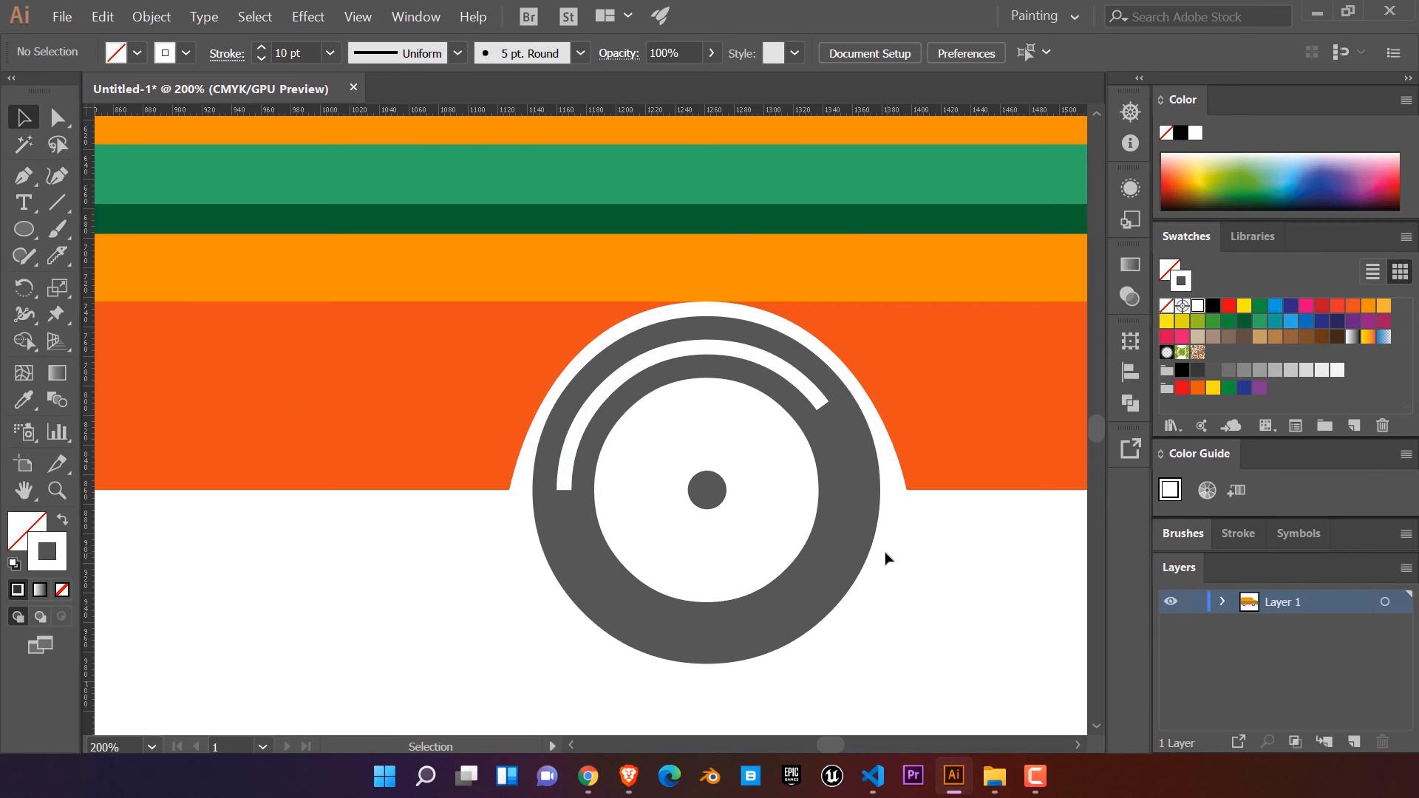
Step: Try to select and move the white arc on the front tyre, and undo the move
{"action": "scroll", "coordinate": [883, 554], "scroll_direction": "down", "scroll_amount": 2}
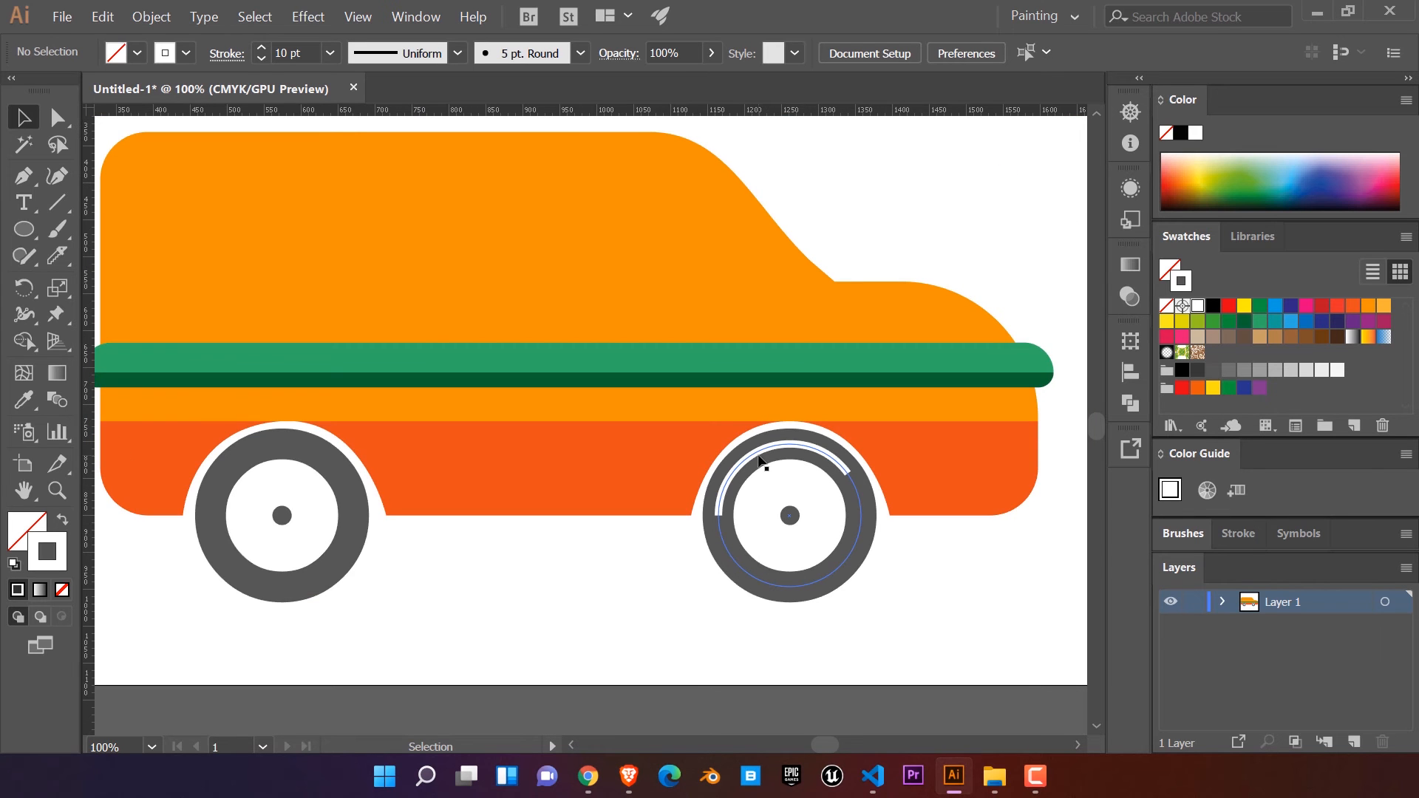
{"action": "left_click", "coordinate": [728, 504]}
{"action": "scroll", "coordinate": [721, 508], "scroll_direction": "up", "scroll_amount": 2}
{"action": "scroll", "coordinate": [721, 509], "scroll_direction": "up", "scroll_amount": 2}
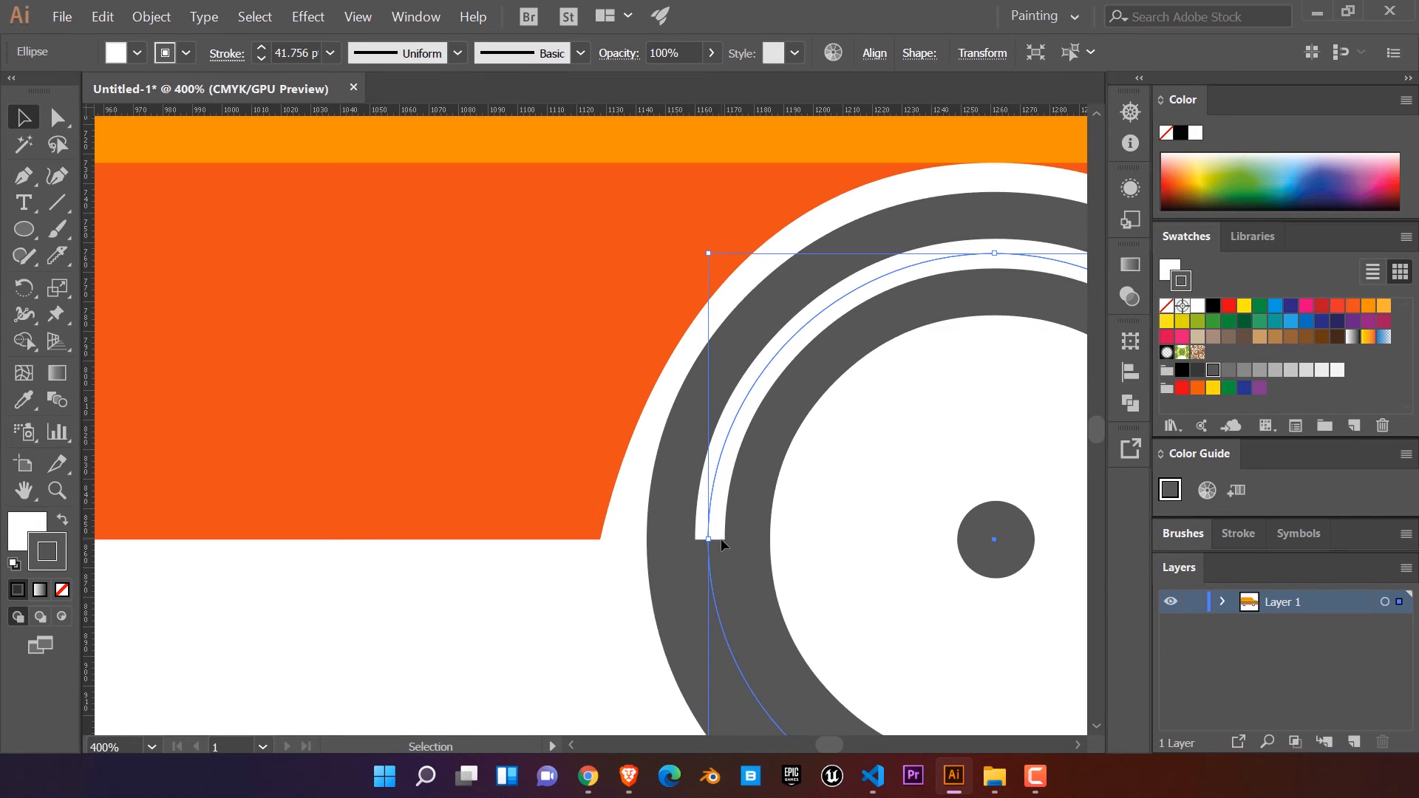
{"action": "left_click_drag", "start_coordinate": [721, 539], "coordinate": [592, 554]}
{"action": "key", "text": "ctrl+z"}
Step: Expand Layer 1 to list its objects and reflect the selected front tyre circle across the horizontal axis
{"action": "left_click", "coordinate": [1223, 602]}
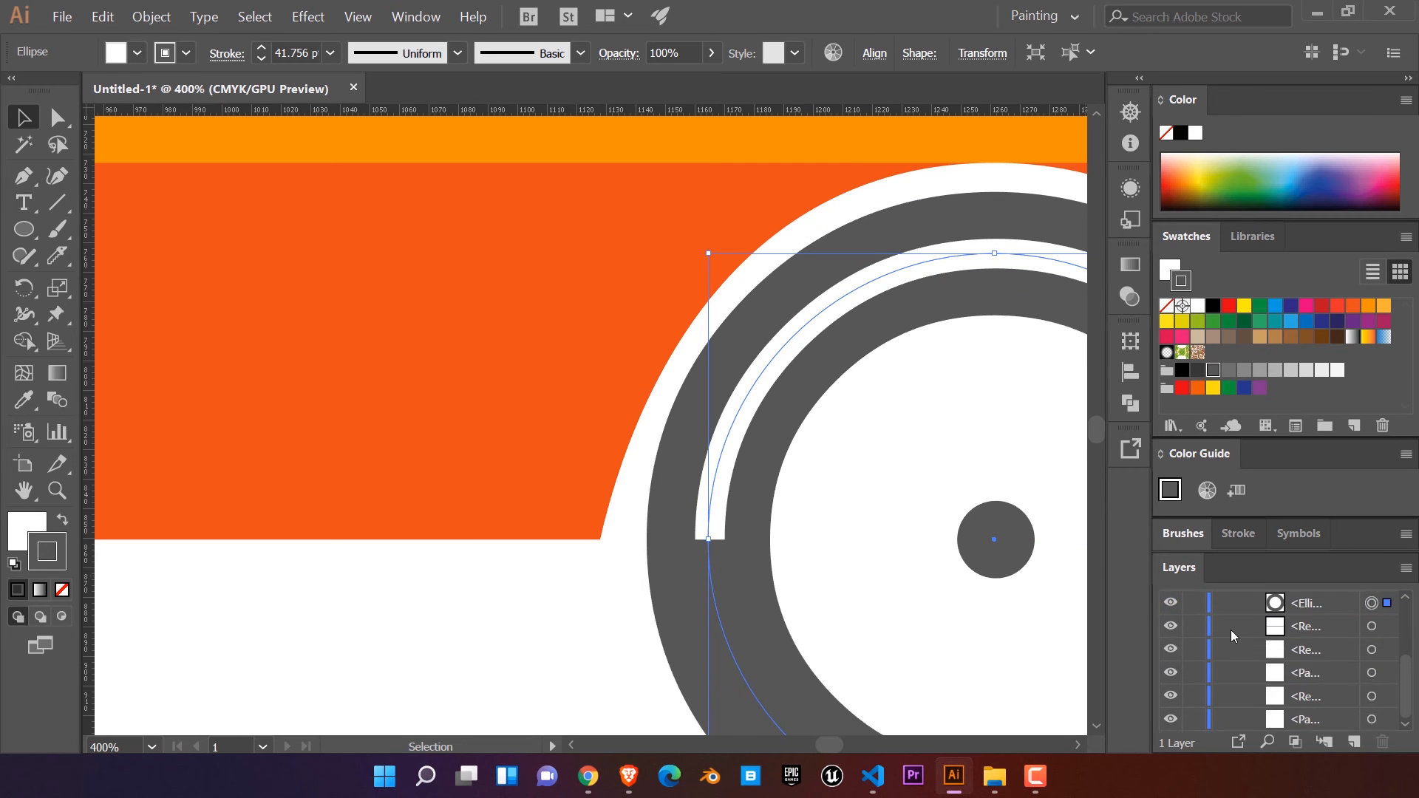
{"action": "left_click", "coordinate": [1309, 694]}
{"action": "scroll", "coordinate": [933, 484], "scroll_direction": "down", "scroll_amount": 2}
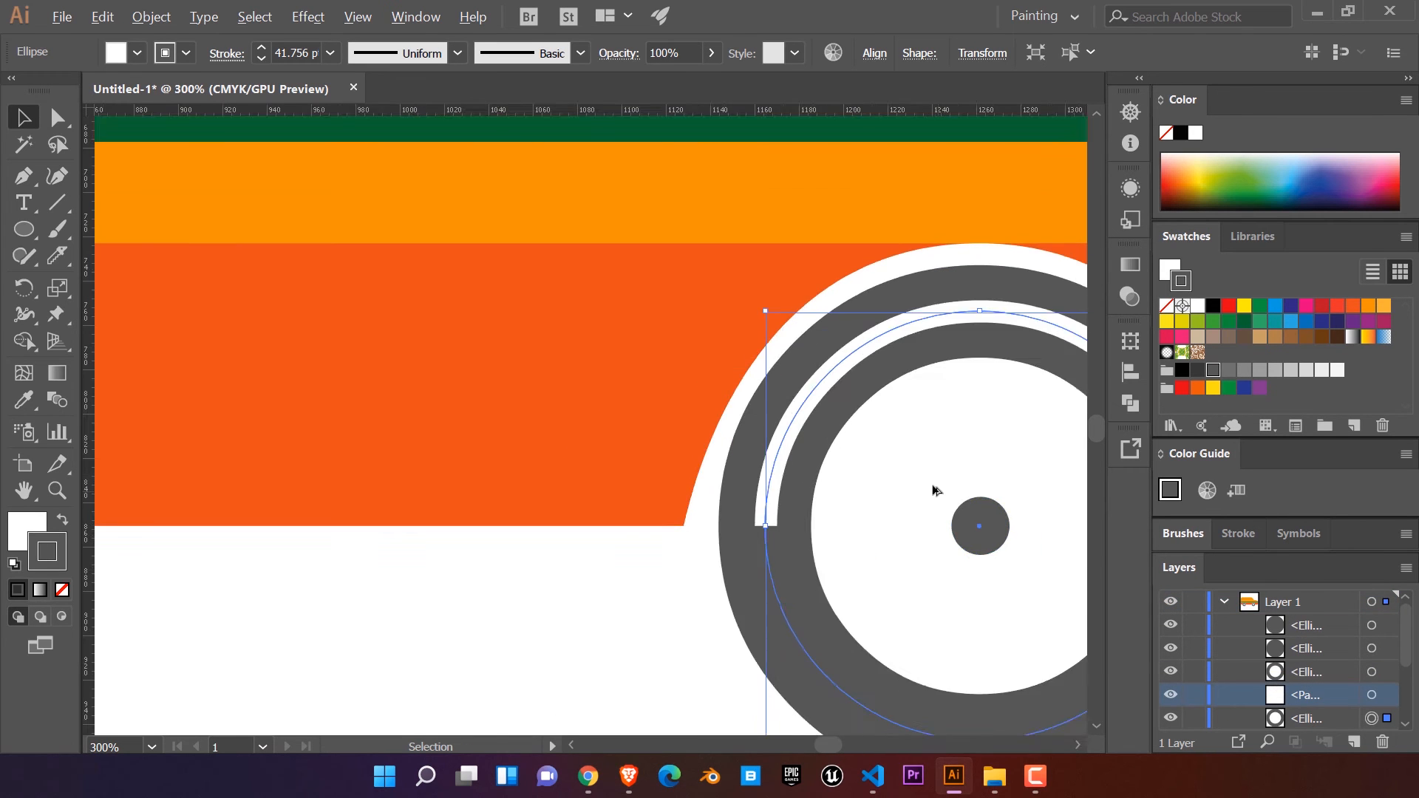
{"action": "scroll", "coordinate": [933, 484], "scroll_direction": "down", "scroll_amount": 1}
{"action": "right_click", "coordinate": [969, 414]}
{"action": "mouse_move", "coordinate": [1049, 306]}
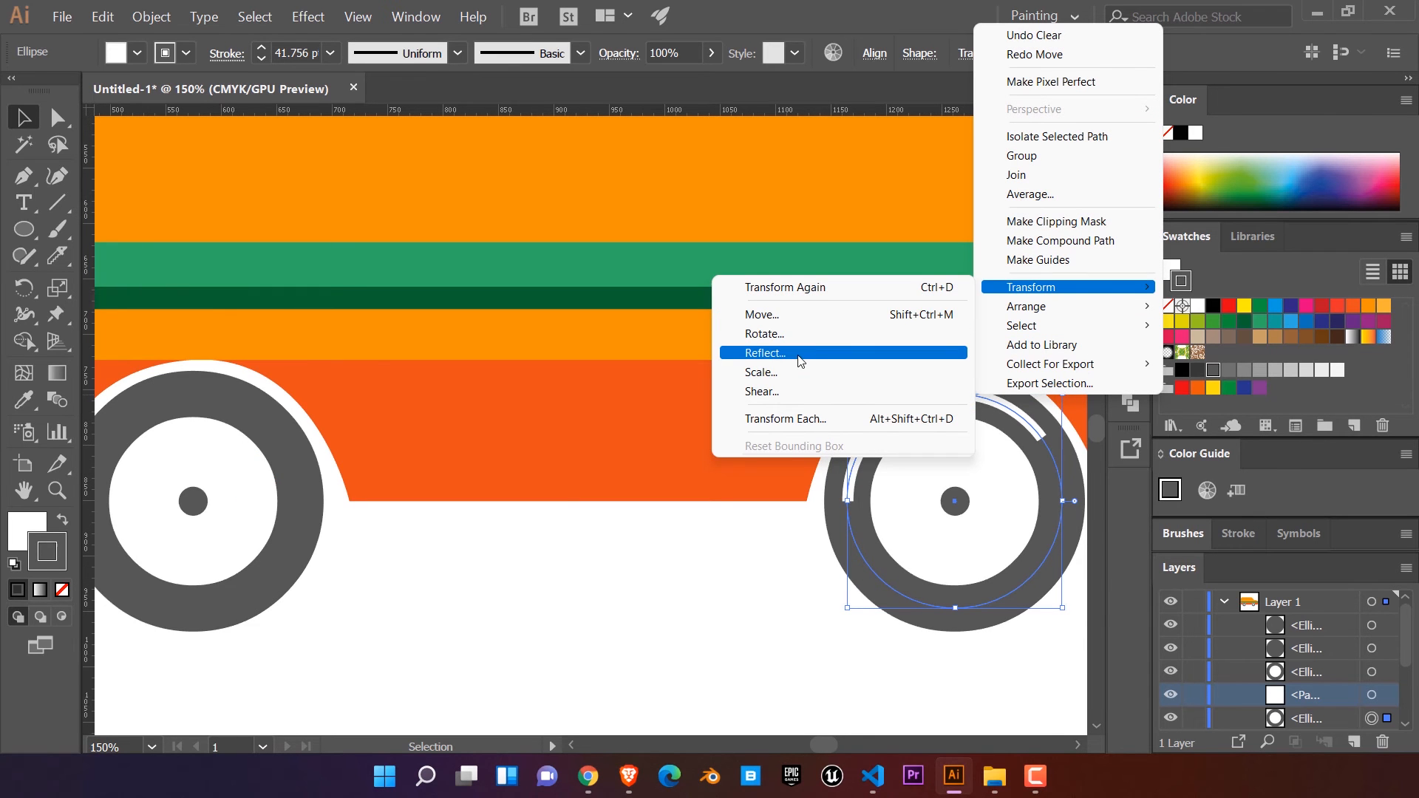
{"action": "left_click", "coordinate": [780, 353]}
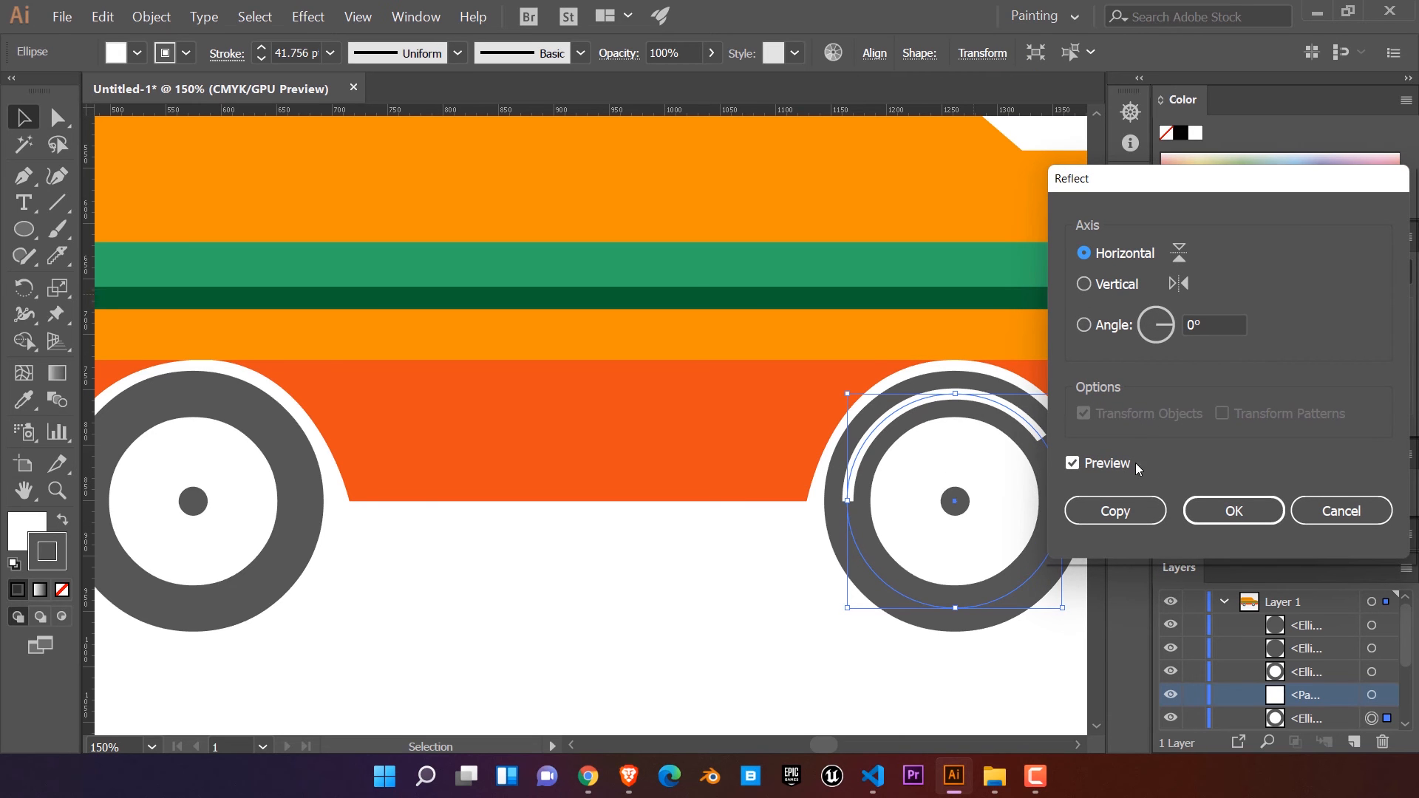
{"action": "left_click", "coordinate": [1233, 508]}
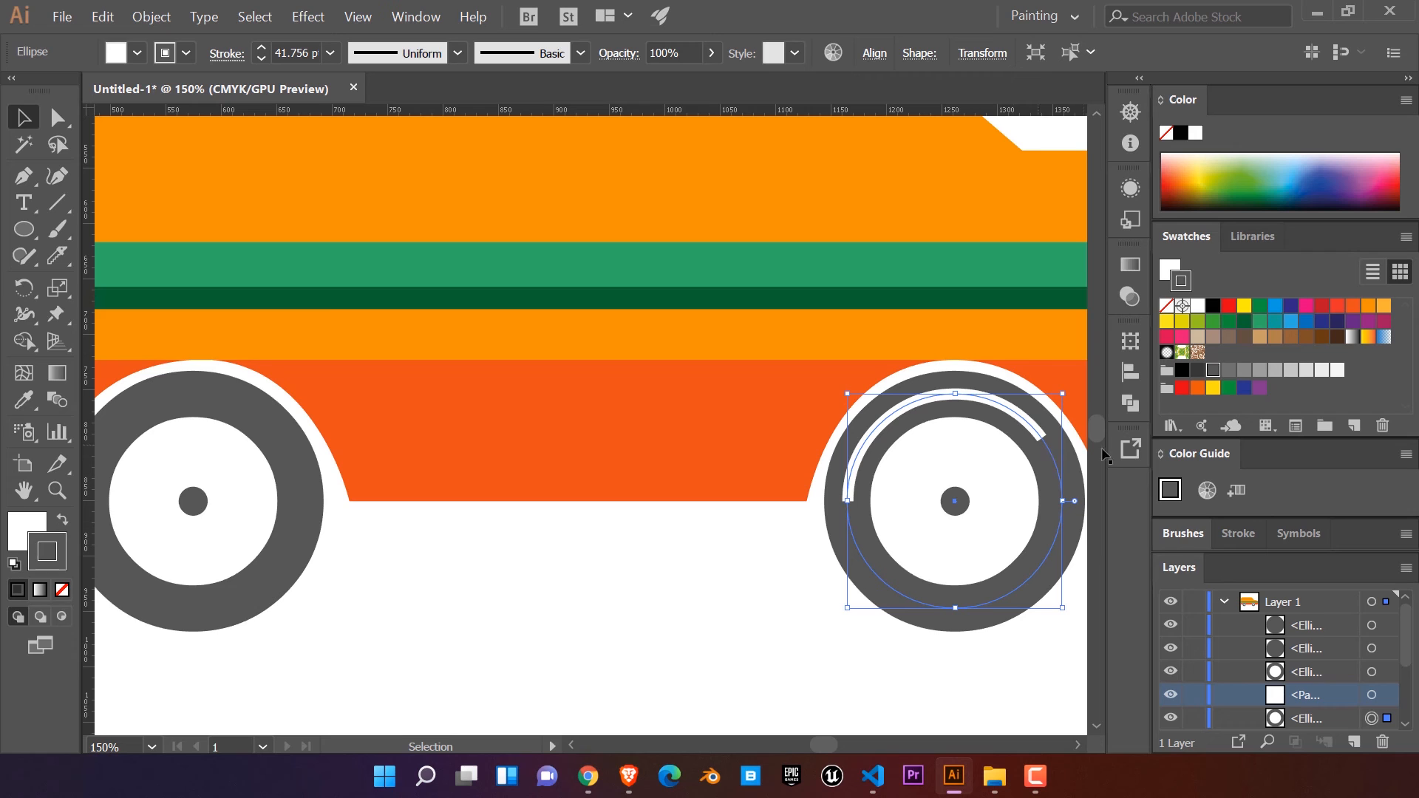
Step: Hide and reshow the arc's path in Layer 1 to identify it, then try moving the front tyre object and undo that
{"action": "scroll", "coordinate": [1308, 674], "scroll_direction": "down", "scroll_amount": 2}
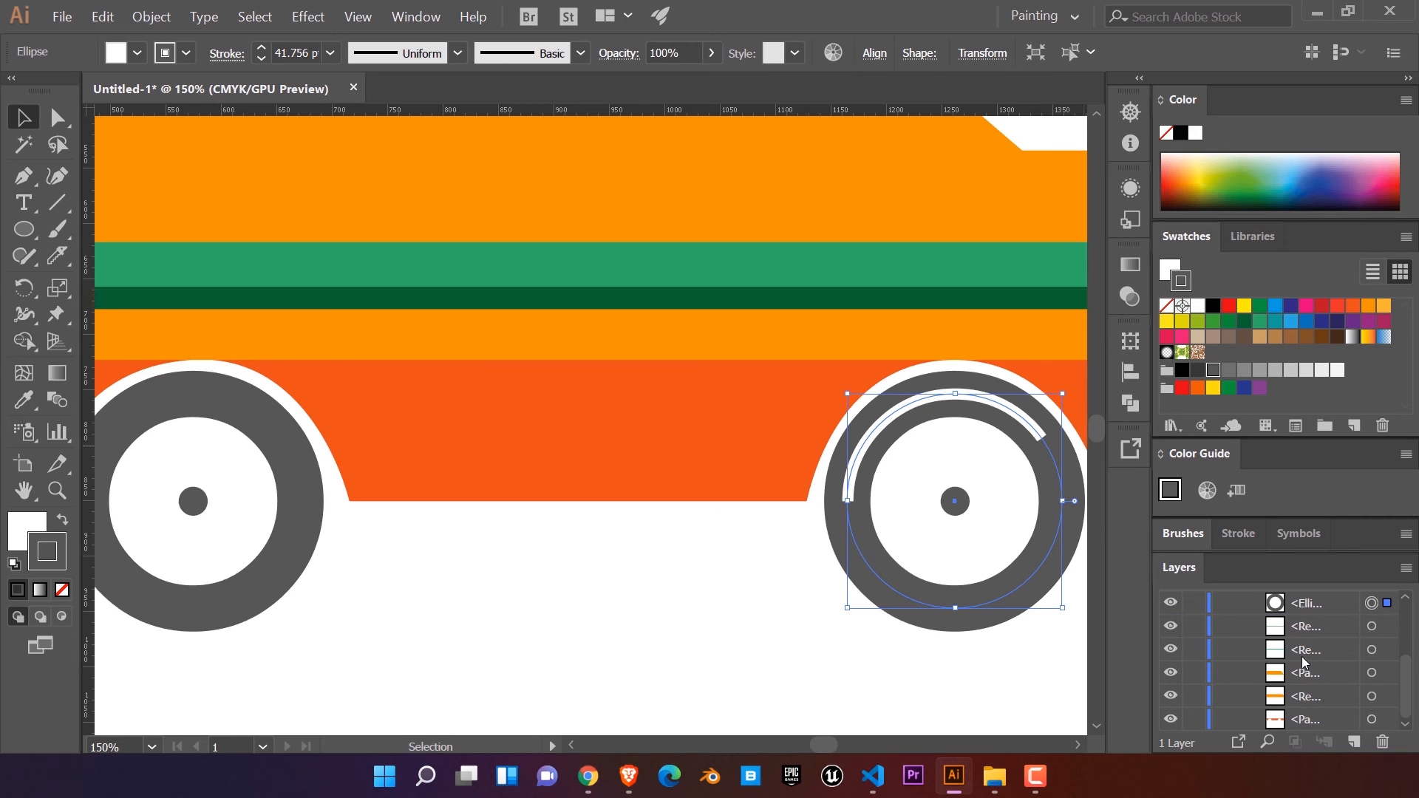
{"action": "scroll", "coordinate": [1248, 626], "scroll_direction": "up", "scroll_amount": 1}
{"action": "scroll", "coordinate": [1216, 652], "scroll_direction": "up", "scroll_amount": 1}
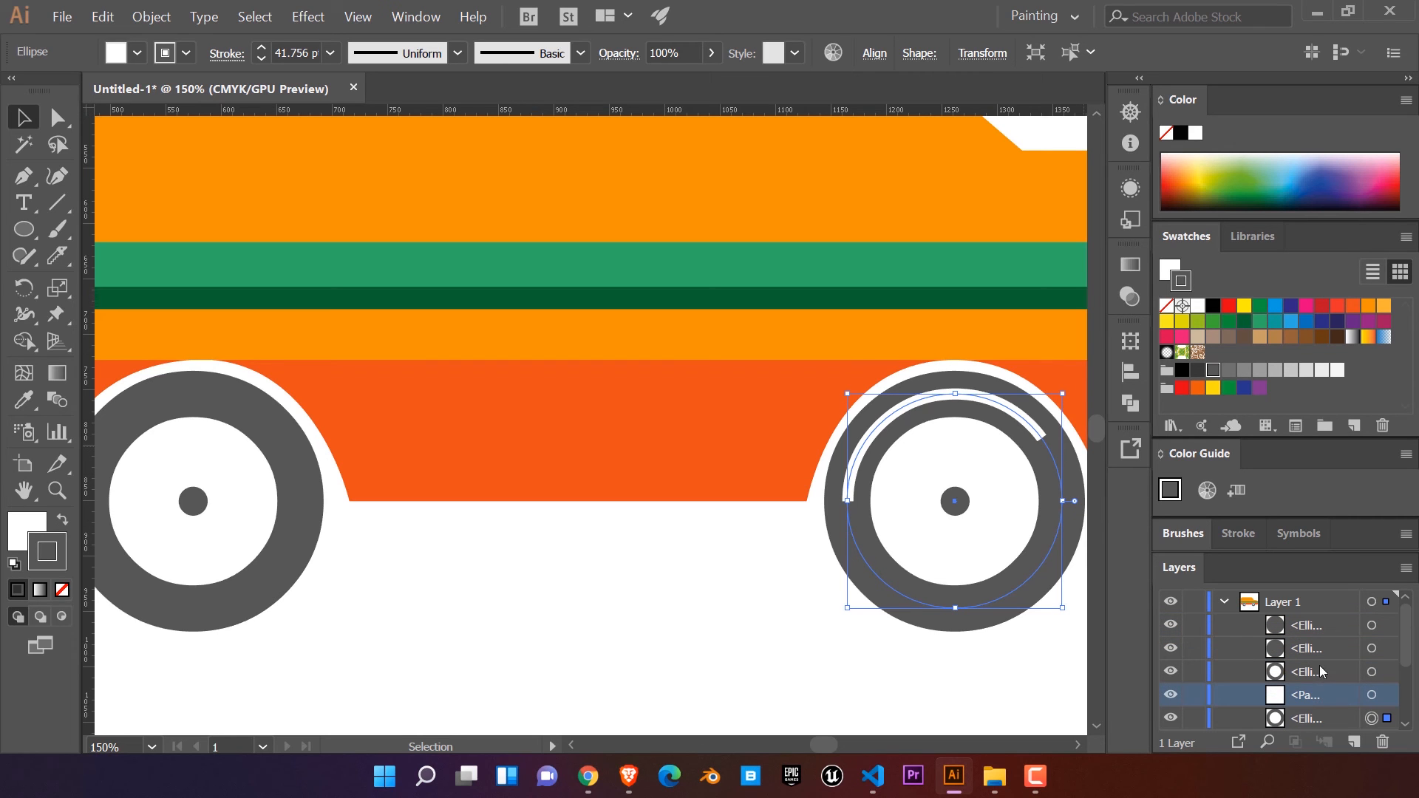
{"action": "left_click", "coordinate": [1171, 695]}
{"action": "left_click", "coordinate": [1170, 695]}
{"action": "left_click", "coordinate": [774, 585]}
{"action": "left_click_drag", "start_coordinate": [979, 603], "coordinate": [816, 625]}
{"action": "key", "text": "ctrl+z"}
Step: Lock the front tyre circle in Layer 1 and select the white arc lying over it
{"action": "left_click", "coordinate": [1194, 717]}
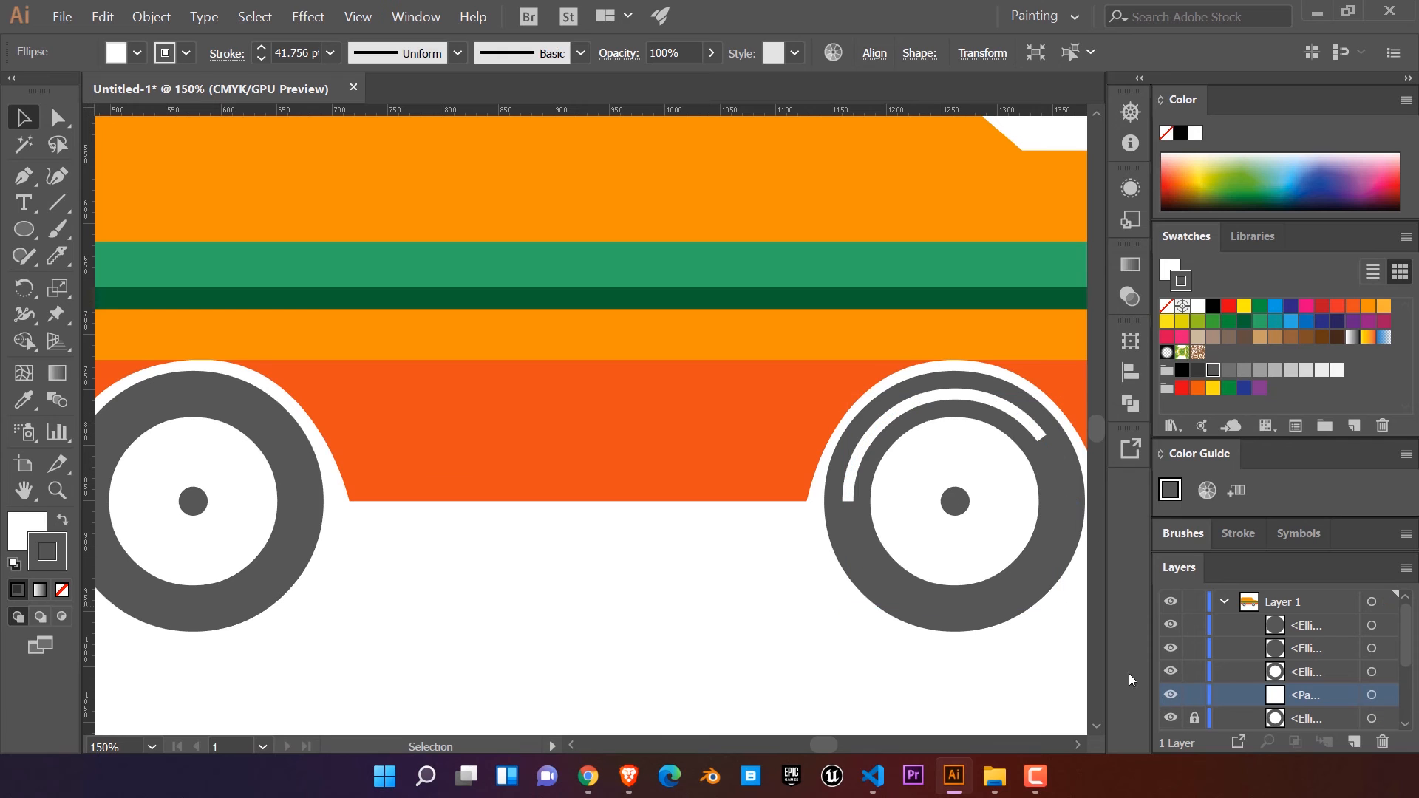
{"action": "left_click", "coordinate": [863, 457]}
{"action": "right_click", "coordinate": [877, 435]}
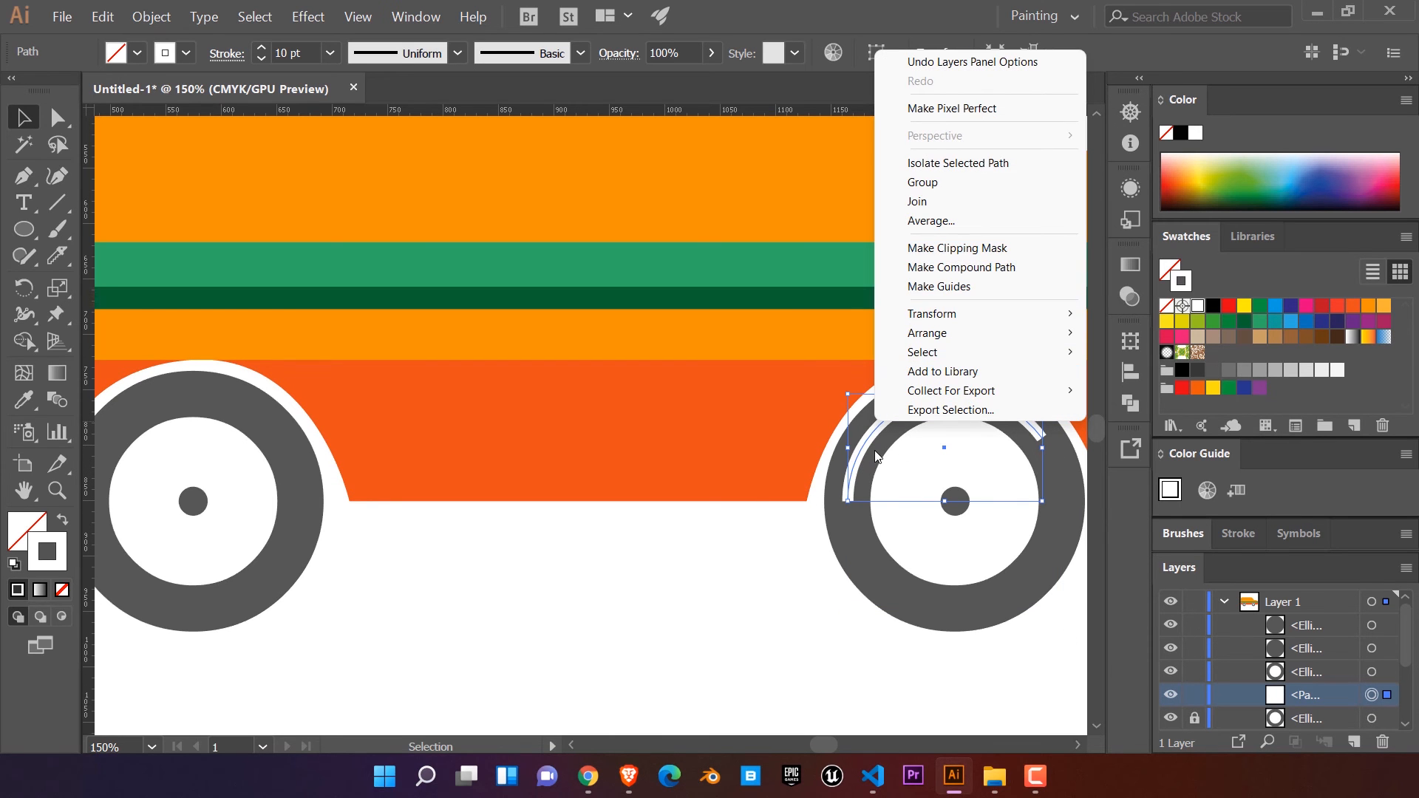
{"action": "left_click", "coordinate": [875, 456]}
Step: Duplicate the front tyre's white arc onto the rear tyre and nudge the copy three increments to the right
{"action": "scroll", "coordinate": [878, 473], "scroll_direction": "down", "scroll_amount": 1}
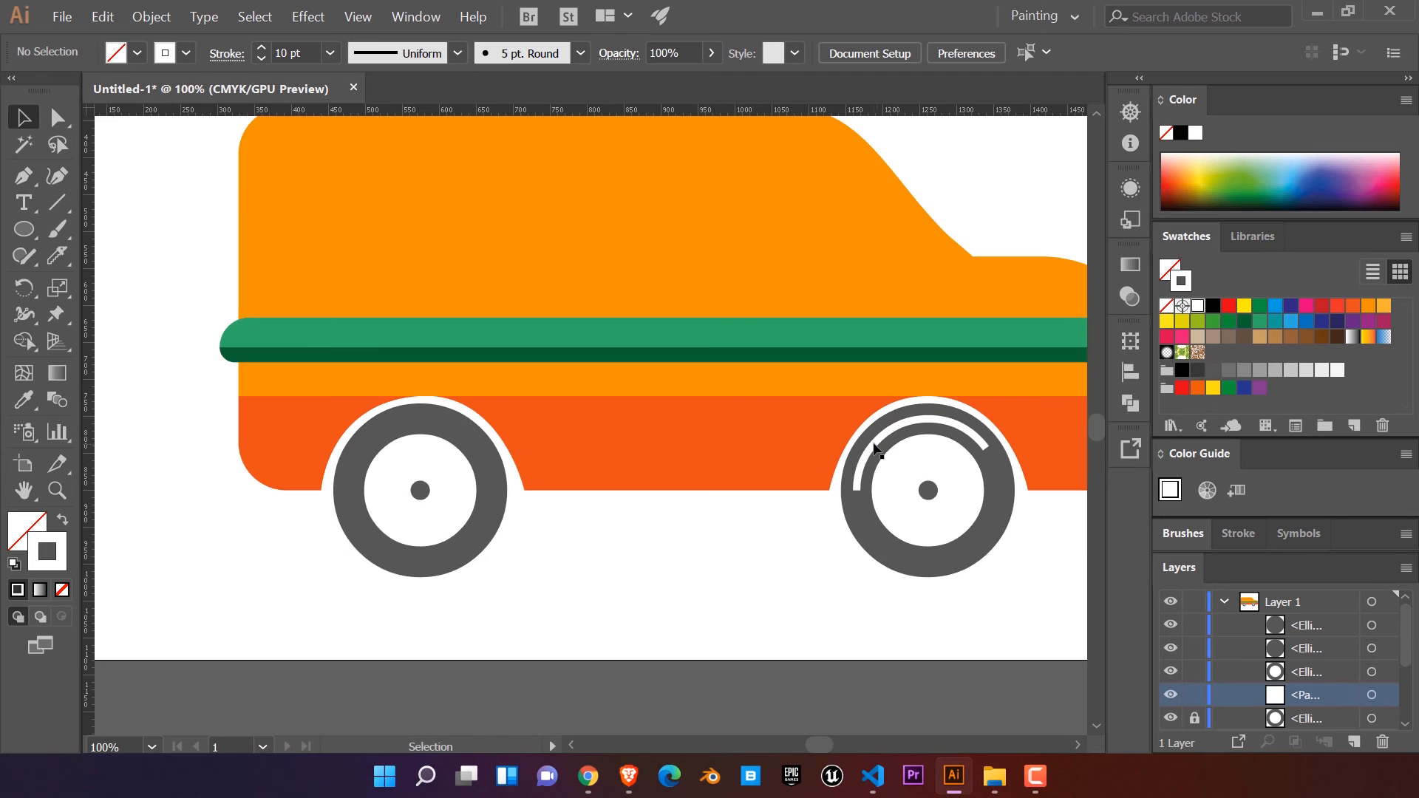
{"action": "left_click", "coordinate": [874, 449]}
{"action": "left_click", "coordinate": [765, 446], "text": "shift"}
{"action": "left_click", "coordinate": [875, 449]}
{"action": "left_click", "coordinate": [859, 520]}
{"action": "left_click_drag", "start_coordinate": [866, 467], "coordinate": [354, 470]}
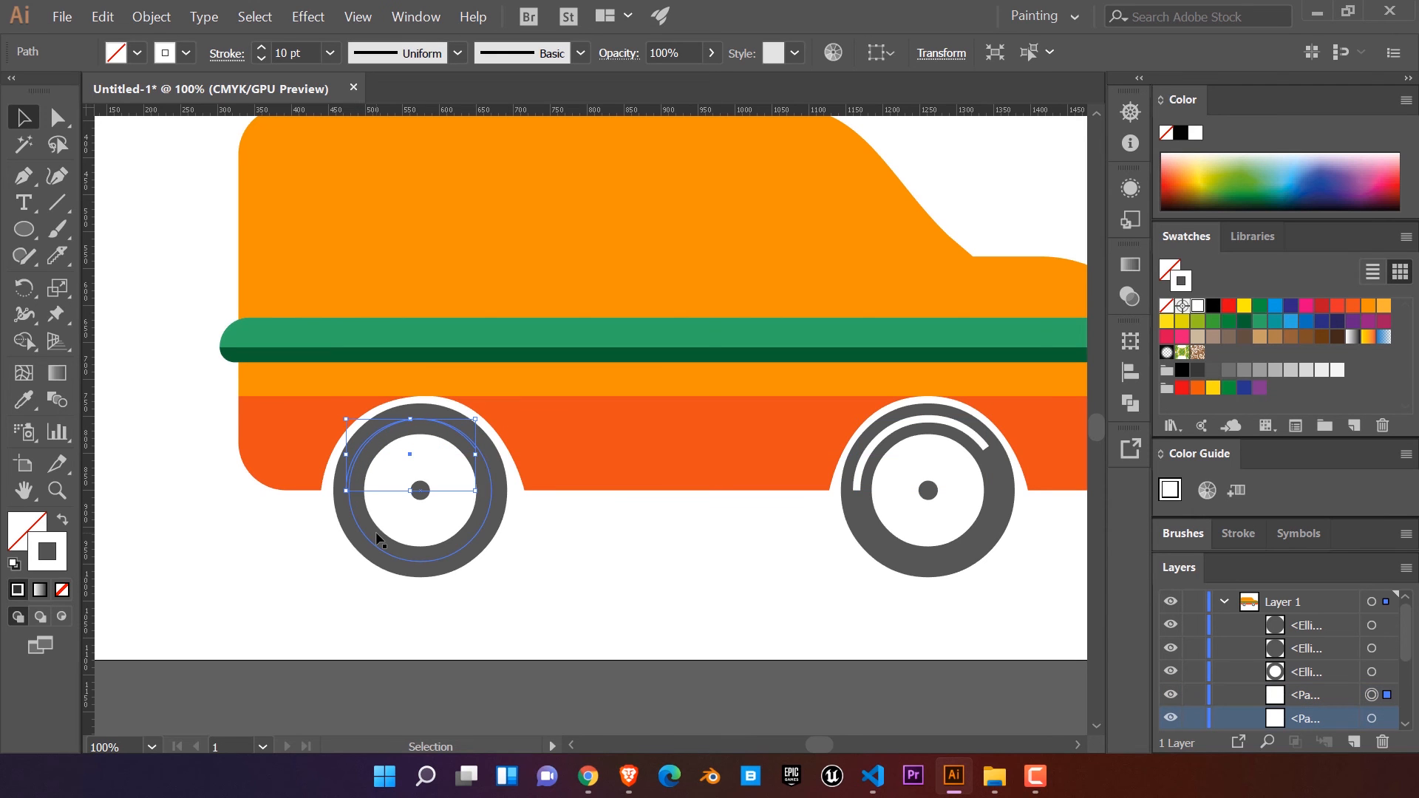
{"action": "key", "text": "Right"}
{"action": "key", "text": "Right"}
{"action": "key", "text": "Right"}
{"action": "key", "text": "Right"}
Step: Raise one white arc path in Layer 1's stacking order and unlock the front tyre circle
{"action": "left_click_drag", "start_coordinate": [1288, 717], "coordinate": [1289, 660]}
{"action": "scroll", "coordinate": [1210, 704], "scroll_direction": "down", "scroll_amount": 3}
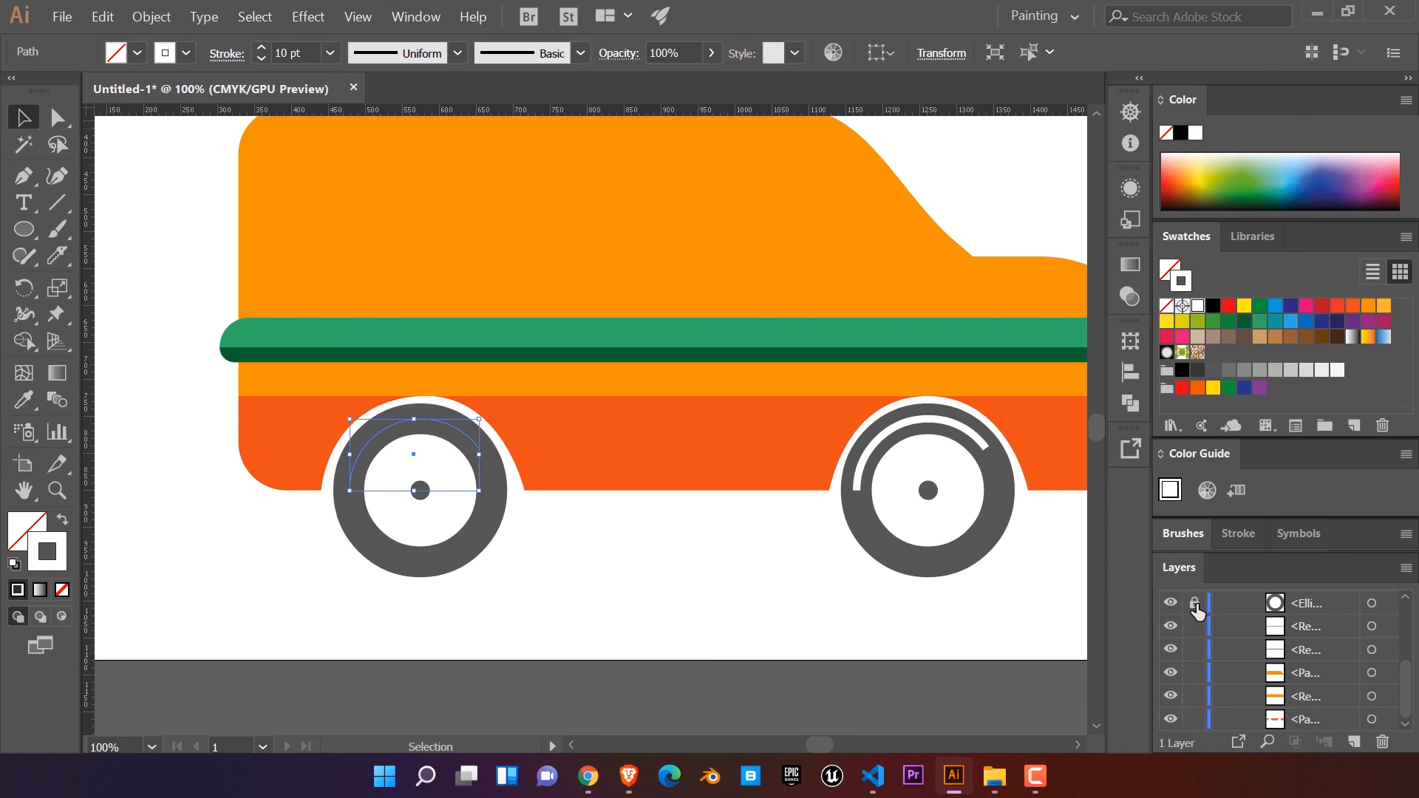
{"action": "left_click", "coordinate": [547, 613]}
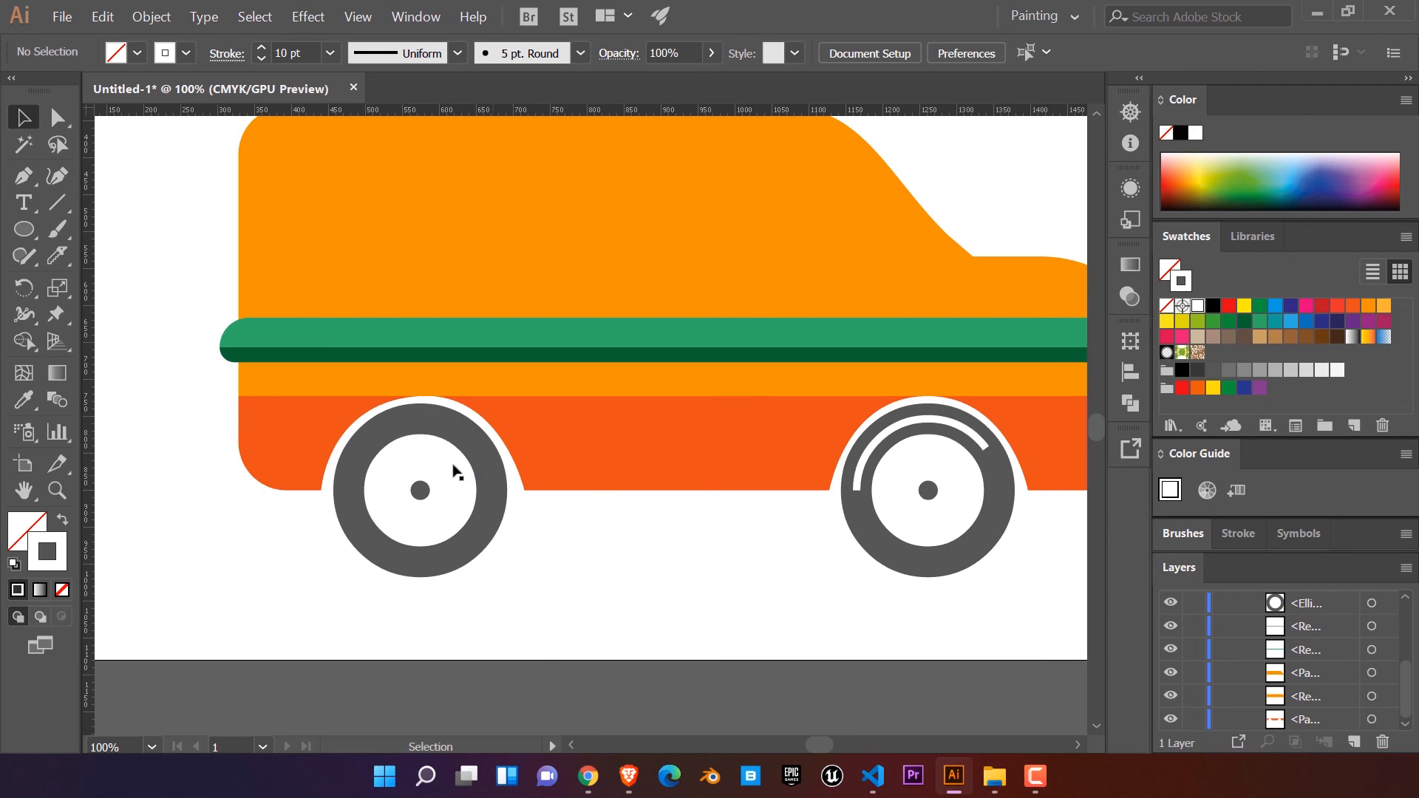
Step: Reorder the white arc paths in Layer 1, one at the very top and the other between the two hub circles, above both tyres
{"action": "scroll", "coordinate": [1300, 636], "scroll_direction": "up", "scroll_amount": 3}
{"action": "left_click_drag", "start_coordinate": [1311, 669], "coordinate": [1311, 614]}
{"action": "left_click", "coordinate": [1172, 629]}
{"action": "left_click", "coordinate": [1174, 632]}
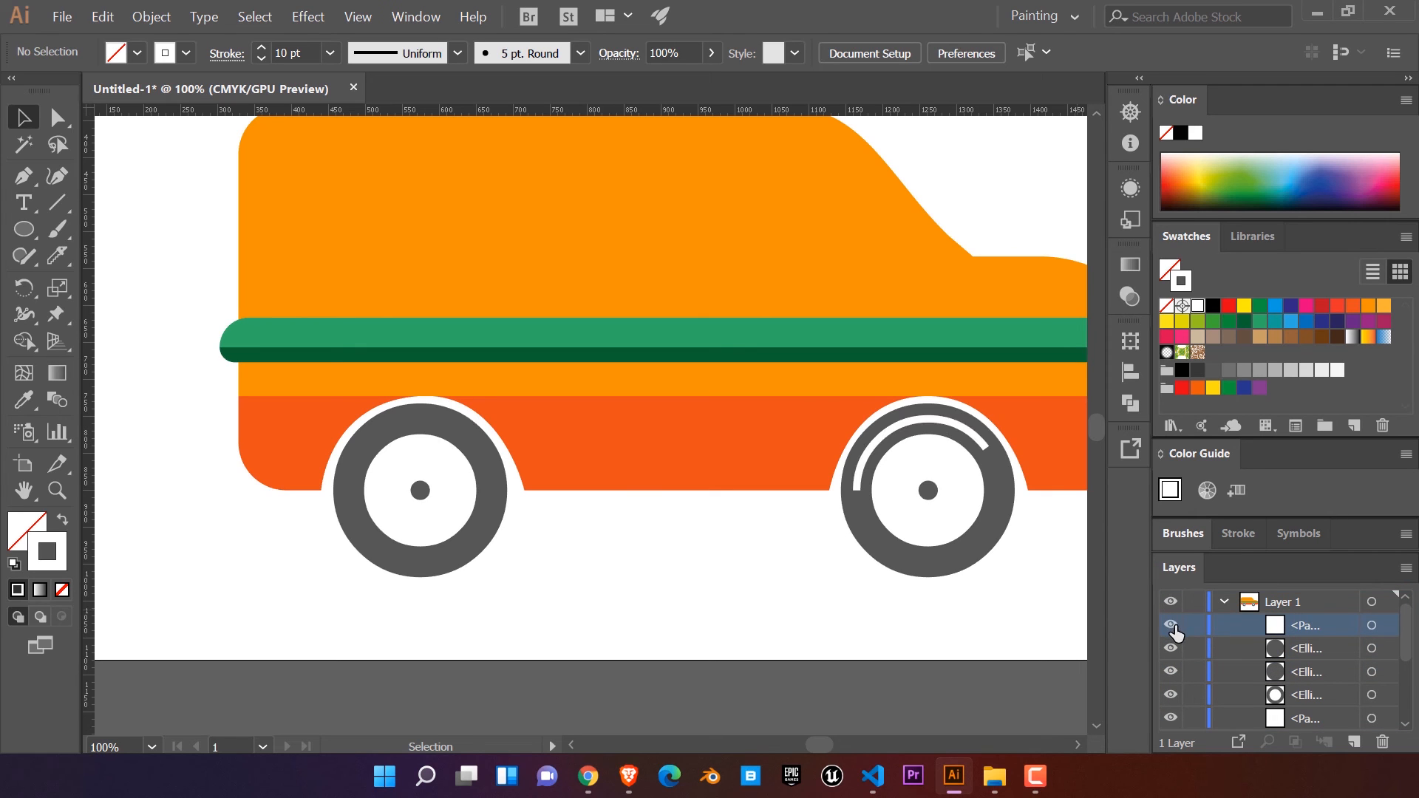
{"action": "scroll", "coordinate": [1310, 638], "scroll_direction": "down", "scroll_amount": 3}
{"action": "mouse_move", "coordinate": [1307, 655]}
{"action": "left_mouse_down"}
{"action": "mouse_move", "coordinate": [1308, 603]}
{"action": "mouse_move", "coordinate": [1311, 664]}
{"action": "left_mouse_up"}
{"action": "scroll", "coordinate": [737, 580], "scroll_direction": "down", "scroll_amount": 2}
{"action": "left_click_drag", "start_coordinate": [922, 586], "coordinate": [745, 549]}
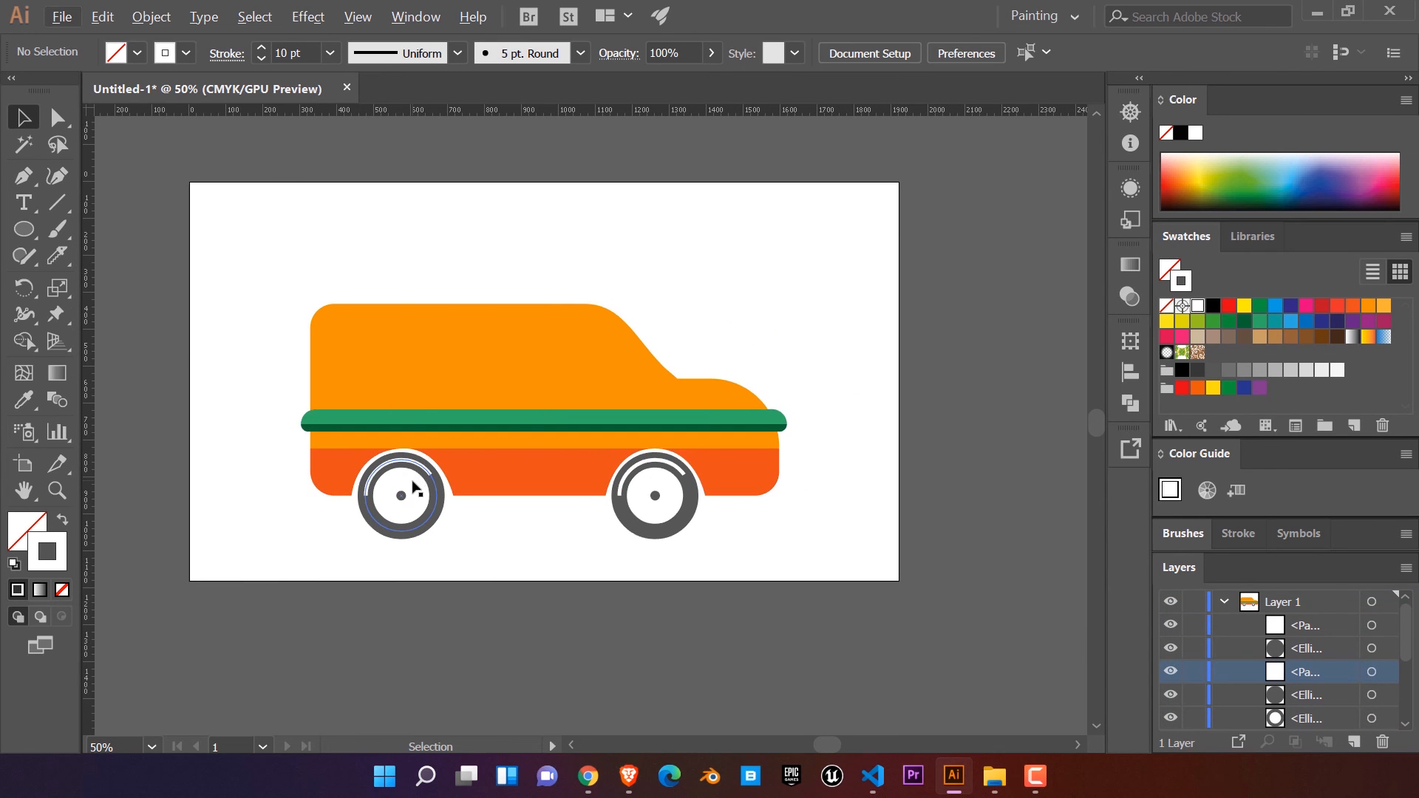
Step: Lock the existing objects inside Layer 1 and make Layer 1 the active layer
{"action": "scroll", "coordinate": [412, 327], "scroll_direction": "up", "scroll_amount": 1}
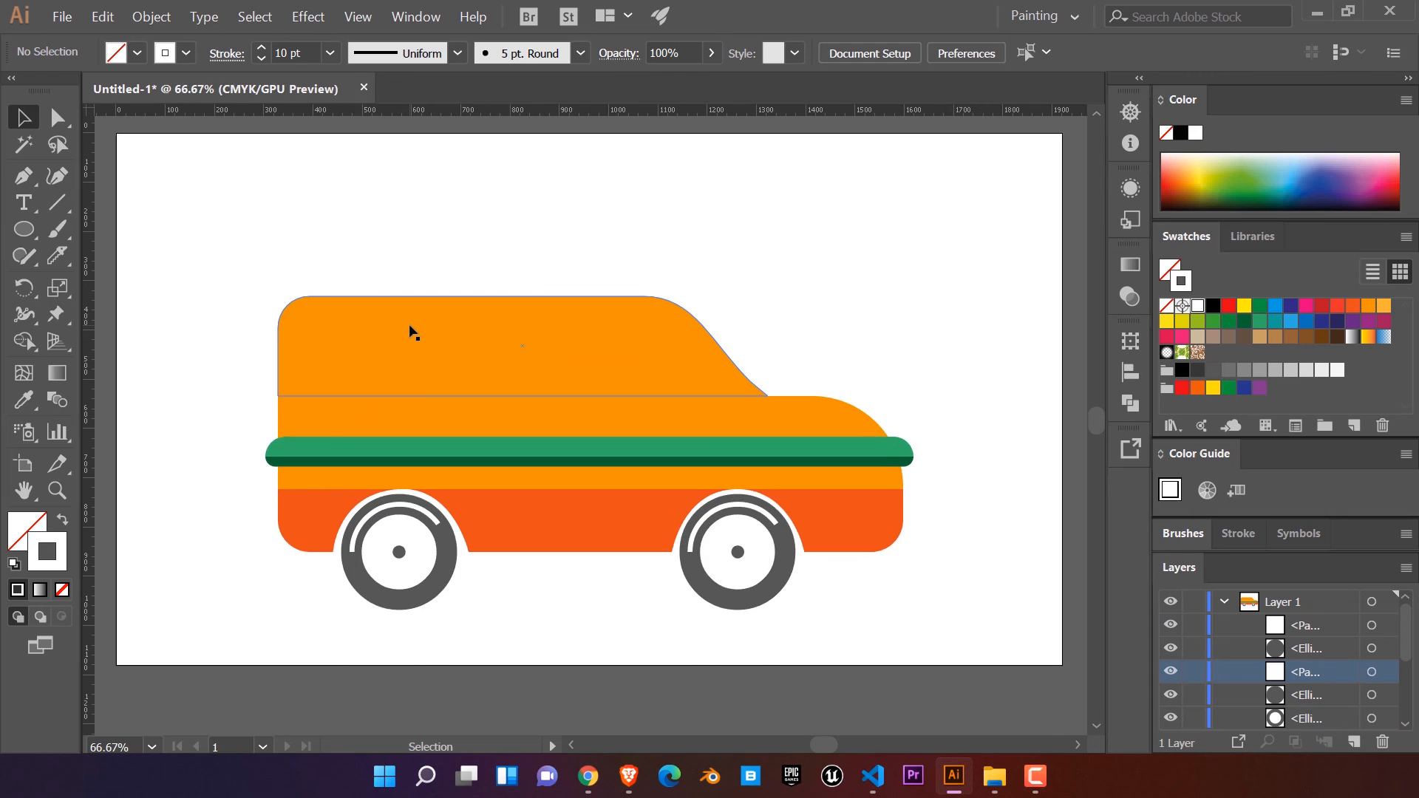
{"action": "scroll", "coordinate": [475, 365], "scroll_direction": "up", "scroll_amount": 1}
{"action": "left_click_drag", "start_coordinate": [512, 414], "coordinate": [469, 357]}
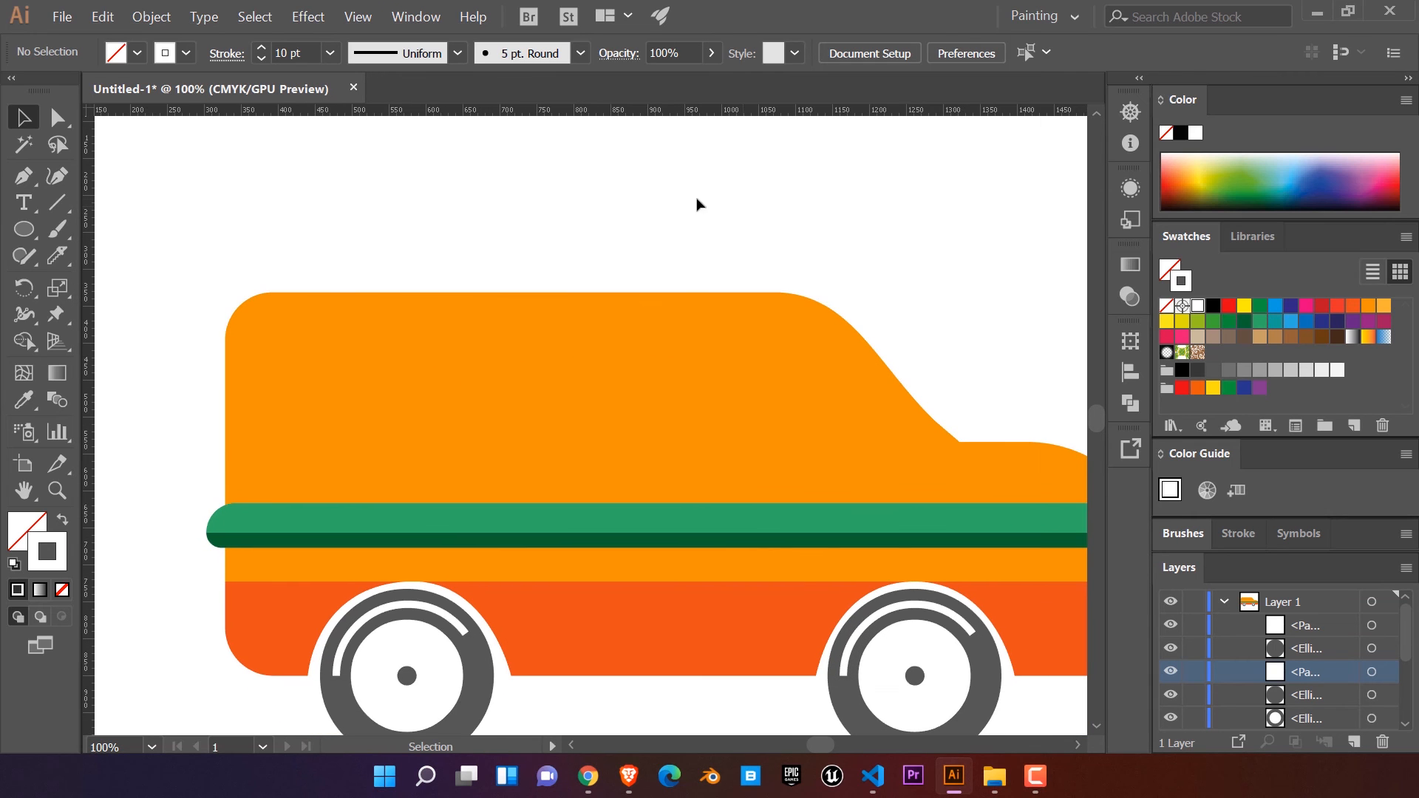
{"action": "left_click_drag", "start_coordinate": [1189, 630], "coordinate": [1188, 747]}
{"action": "left_click", "coordinate": [1272, 604]}
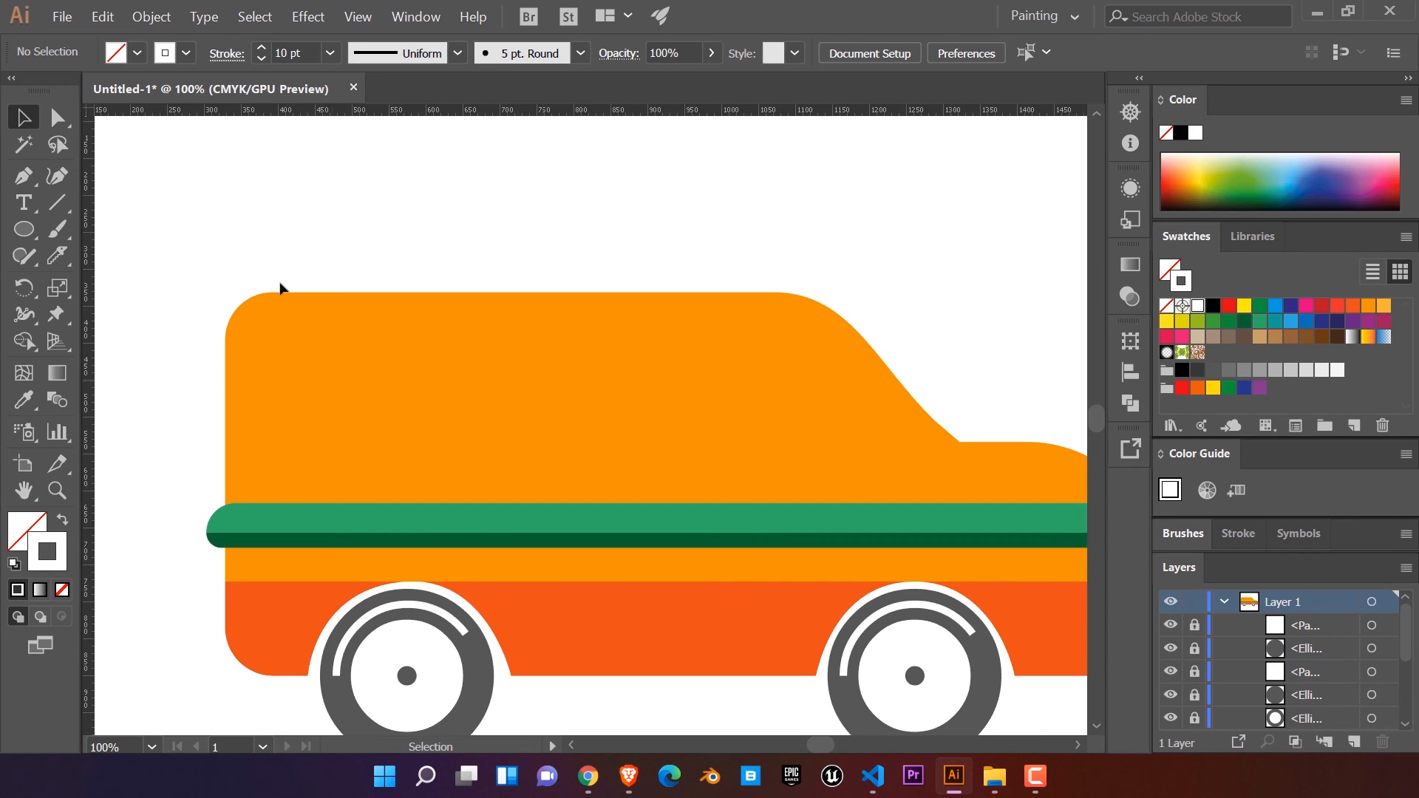
Step: Draw a rounded-rectangle rear window with 28 px corners on the orange upper body, filled blue with no stroke
{"action": "left_click_drag", "start_coordinate": [23, 229], "coordinate": [127, 259]}
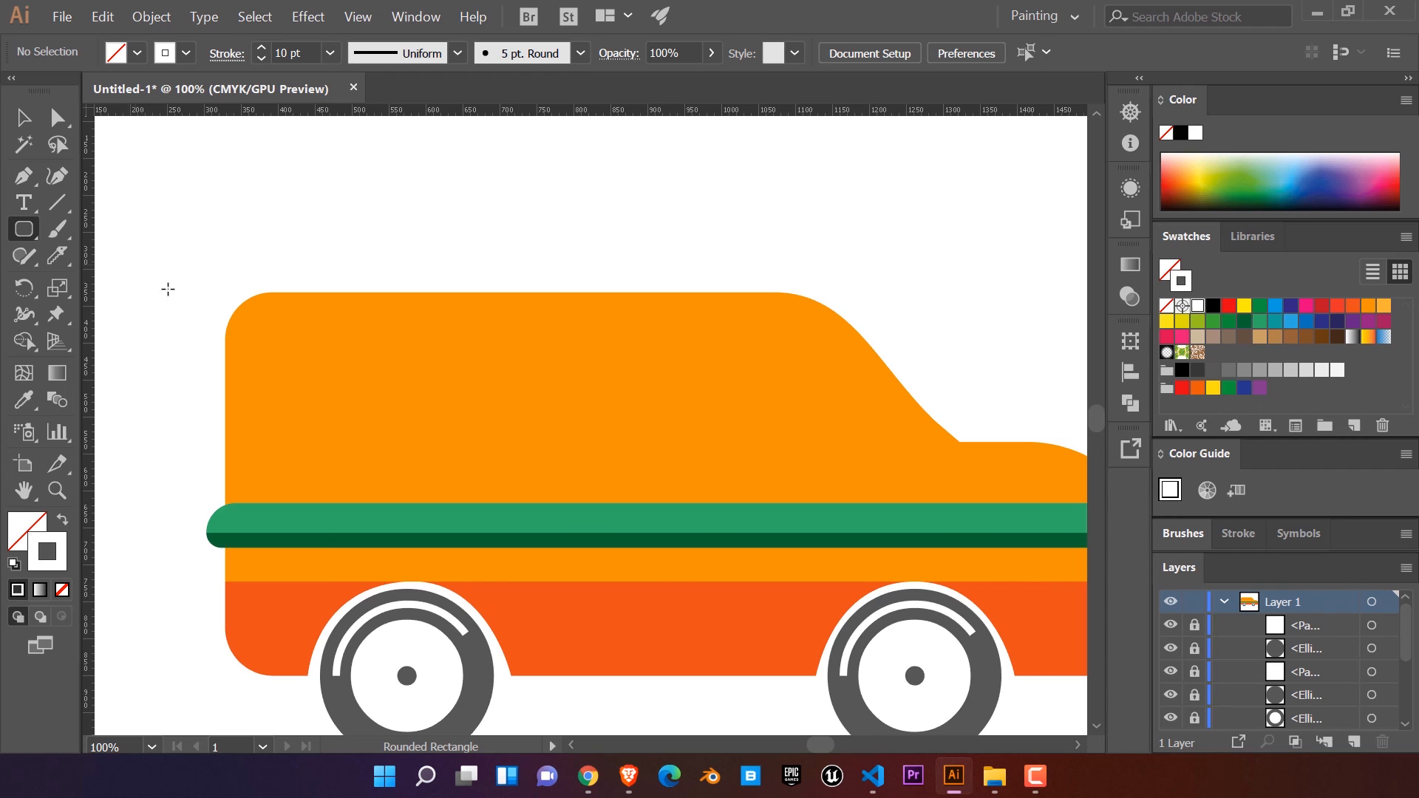
{"action": "left_click_drag", "start_coordinate": [278, 352], "coordinate": [619, 454]}
{"action": "left_click", "coordinate": [58, 117]}
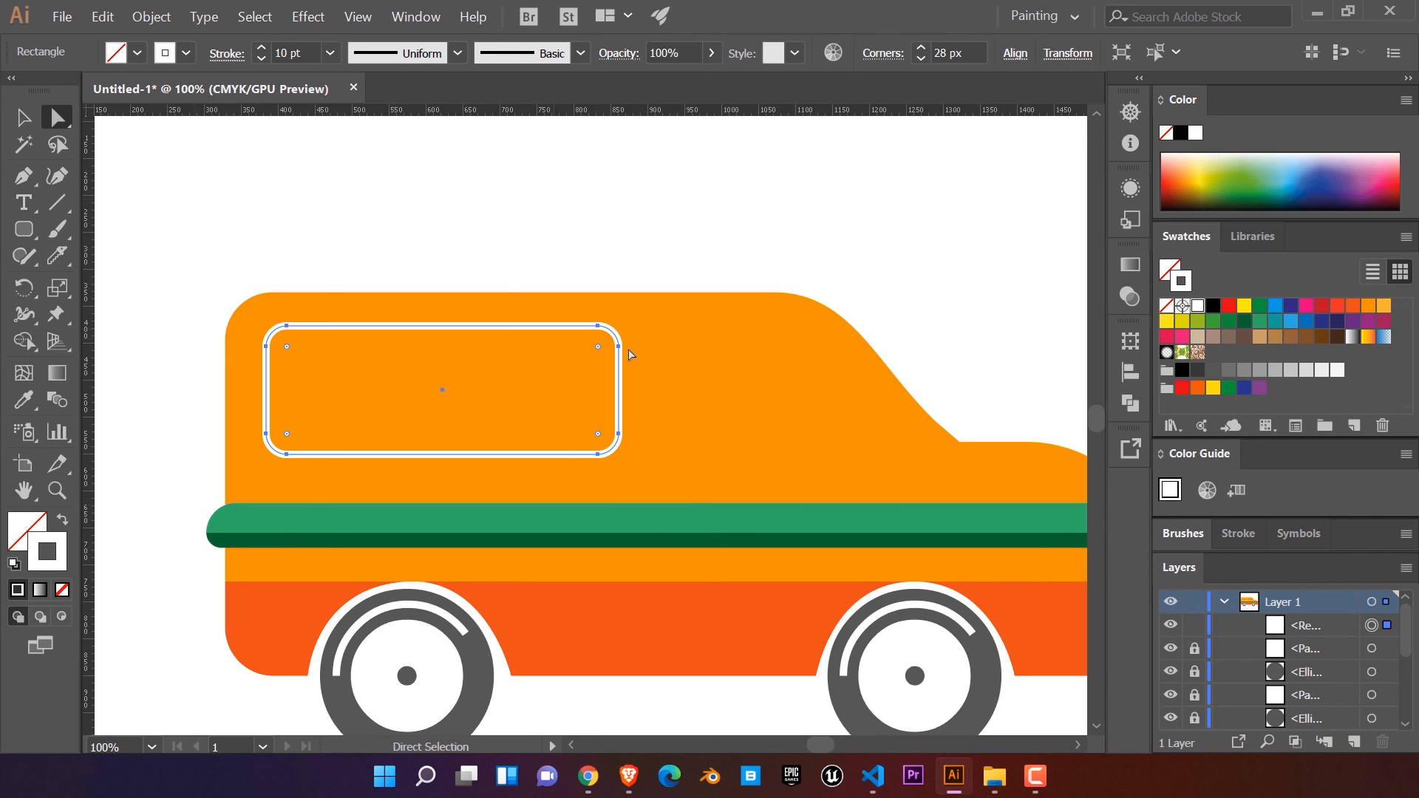
{"action": "left_click", "coordinate": [1167, 304]}
{"action": "left_click", "coordinate": [1167, 270]}
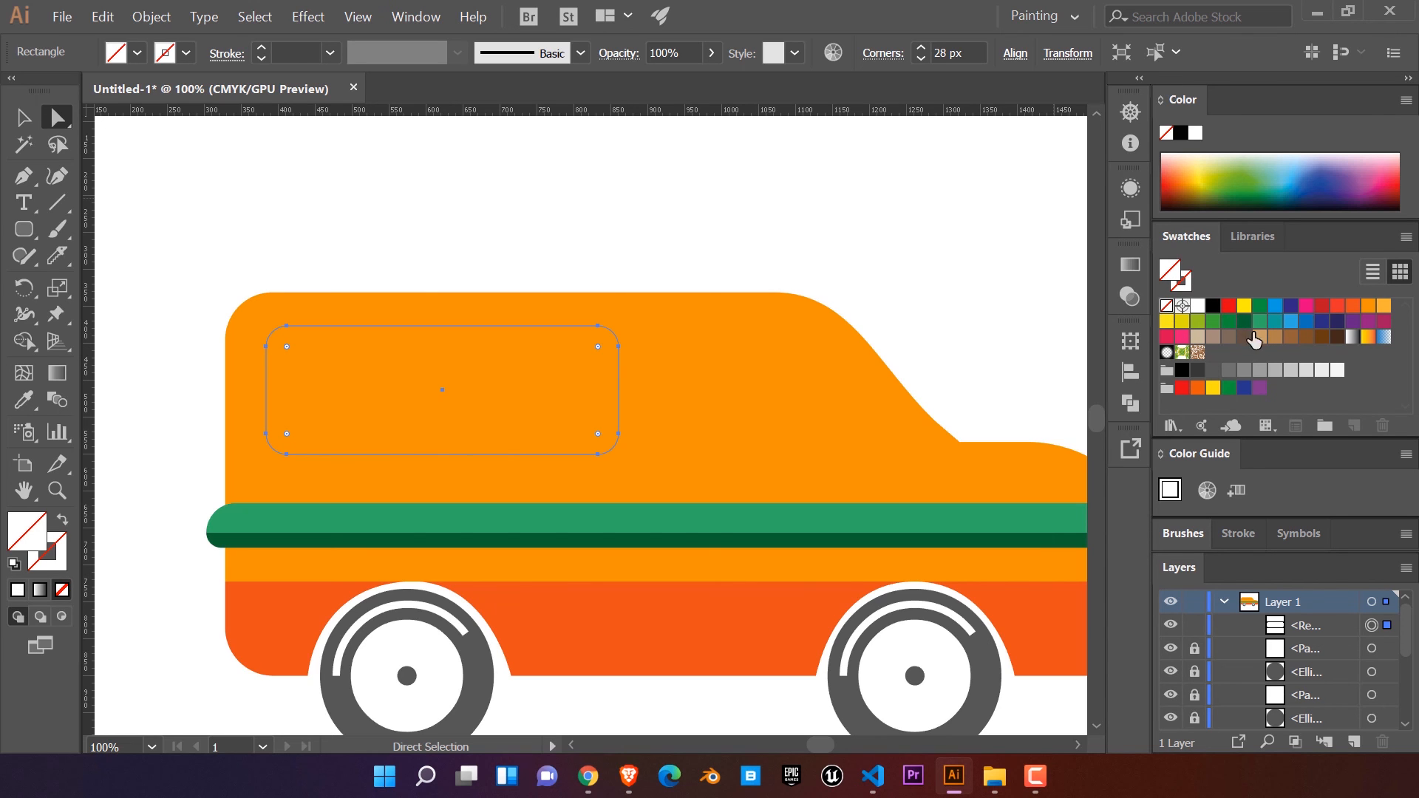
{"action": "left_click", "coordinate": [1291, 322]}
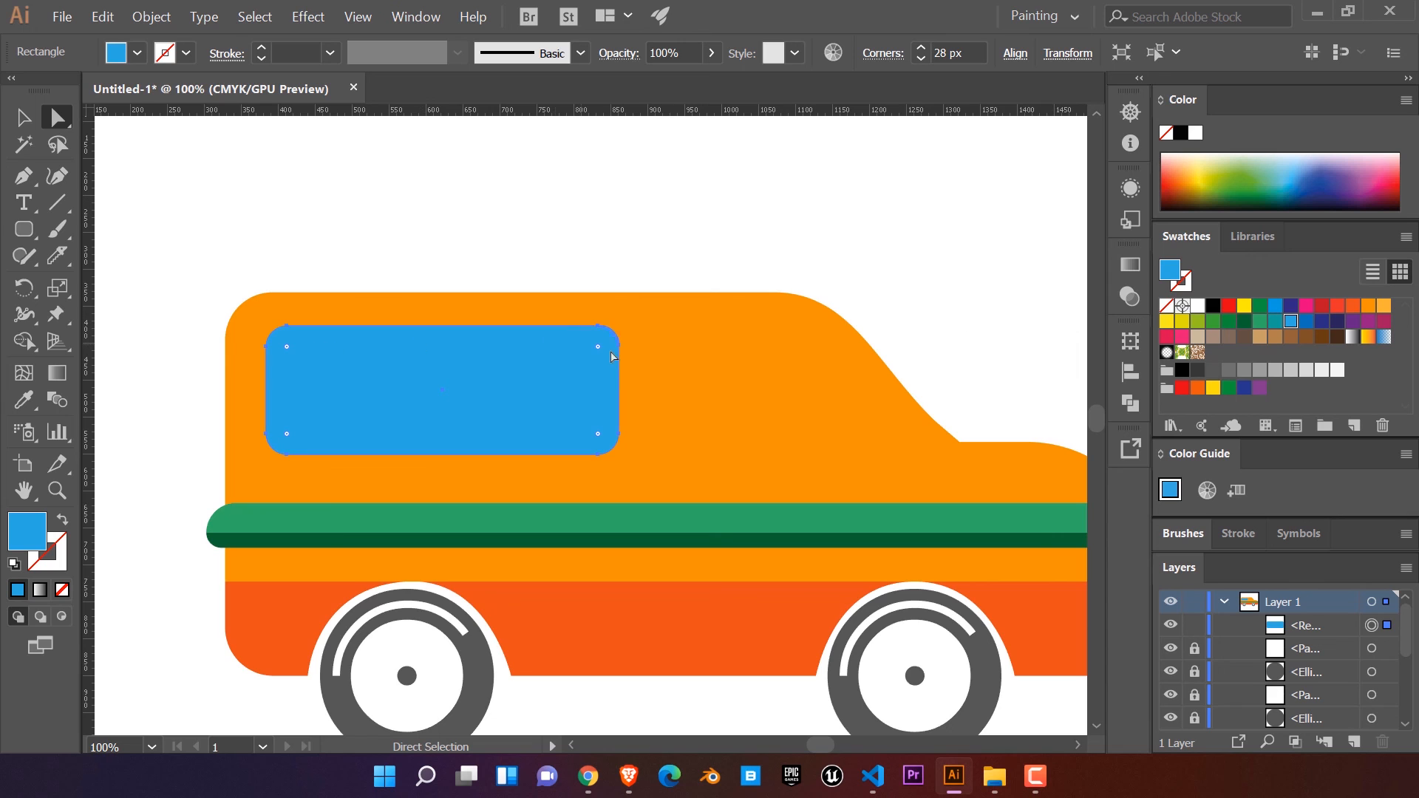
Step: Try to change the corner rounding of the blue rear window, undo it, and clear the selection
{"action": "left_click_drag", "start_coordinate": [600, 351], "coordinate": [436, 418]}
{"action": "key", "text": "ctrl+z"}
{"action": "left_click", "coordinate": [311, 215]}
{"action": "left_click", "coordinate": [450, 380]}
{"action": "left_click", "coordinate": [714, 238]}
Step: Draw a closed blue front window with the Pen tool, level with the rear window and curving down along the windshield slope
{"action": "left_click", "coordinate": [22, 176]}
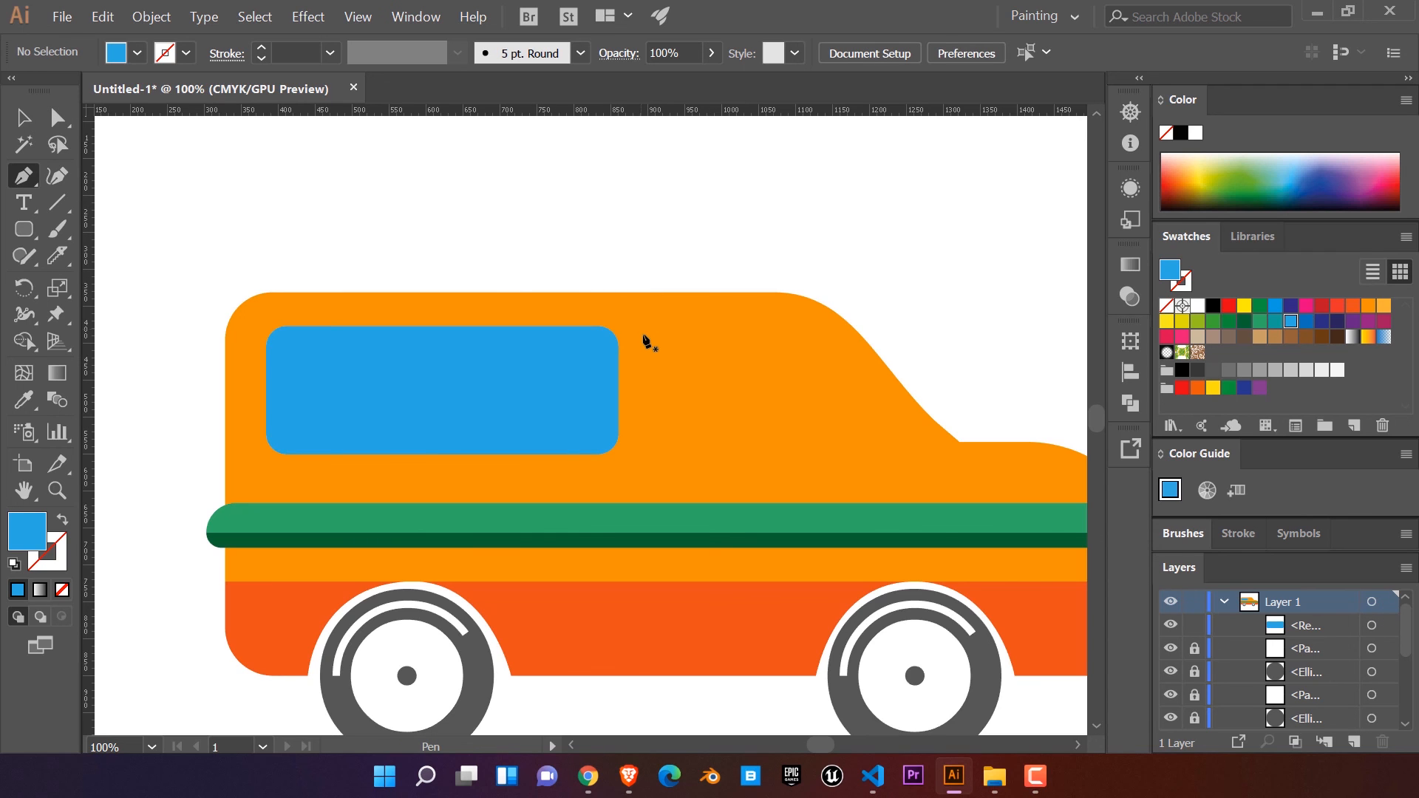
{"action": "left_click", "coordinate": [639, 326]}
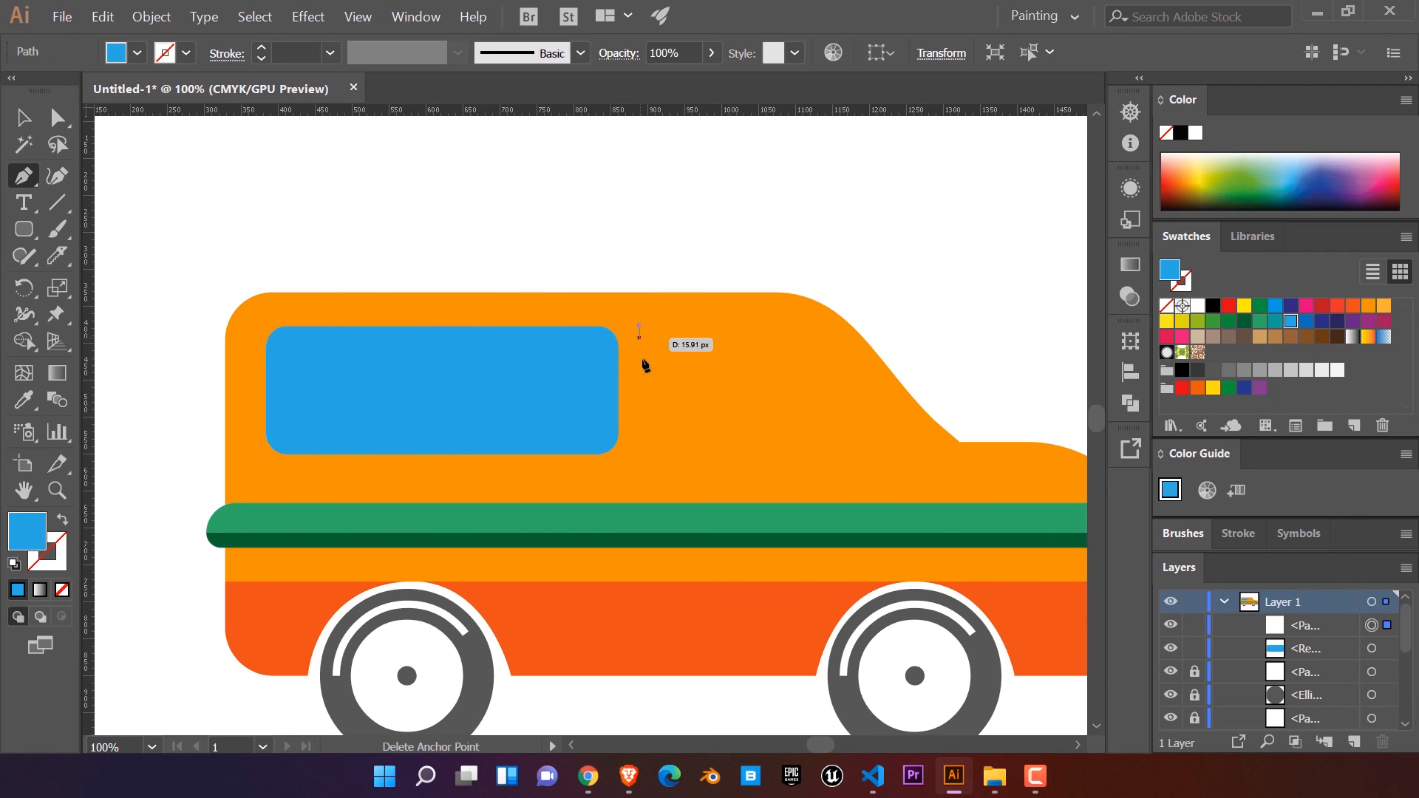
{"action": "left_click", "coordinate": [639, 454]}
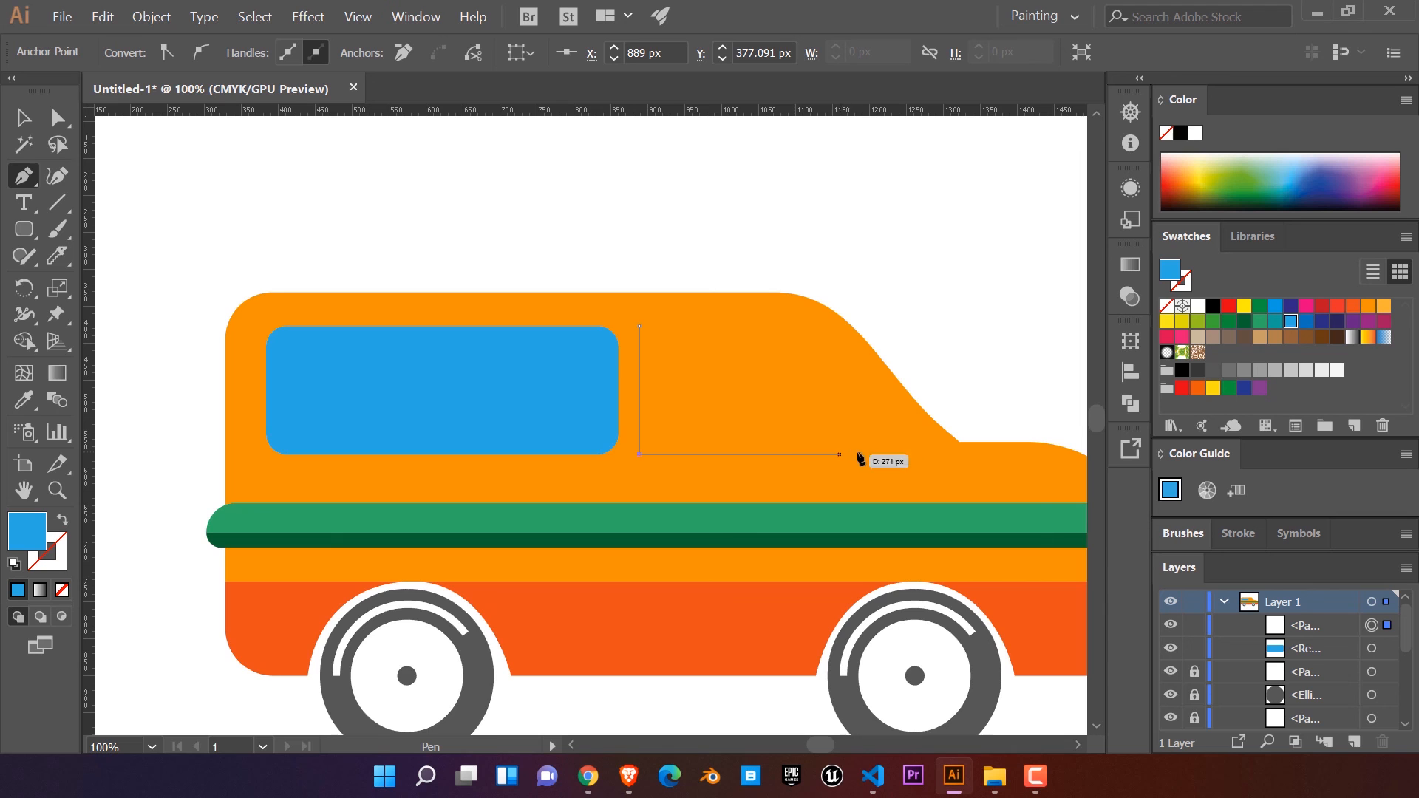
{"action": "left_click", "coordinate": [915, 453]}
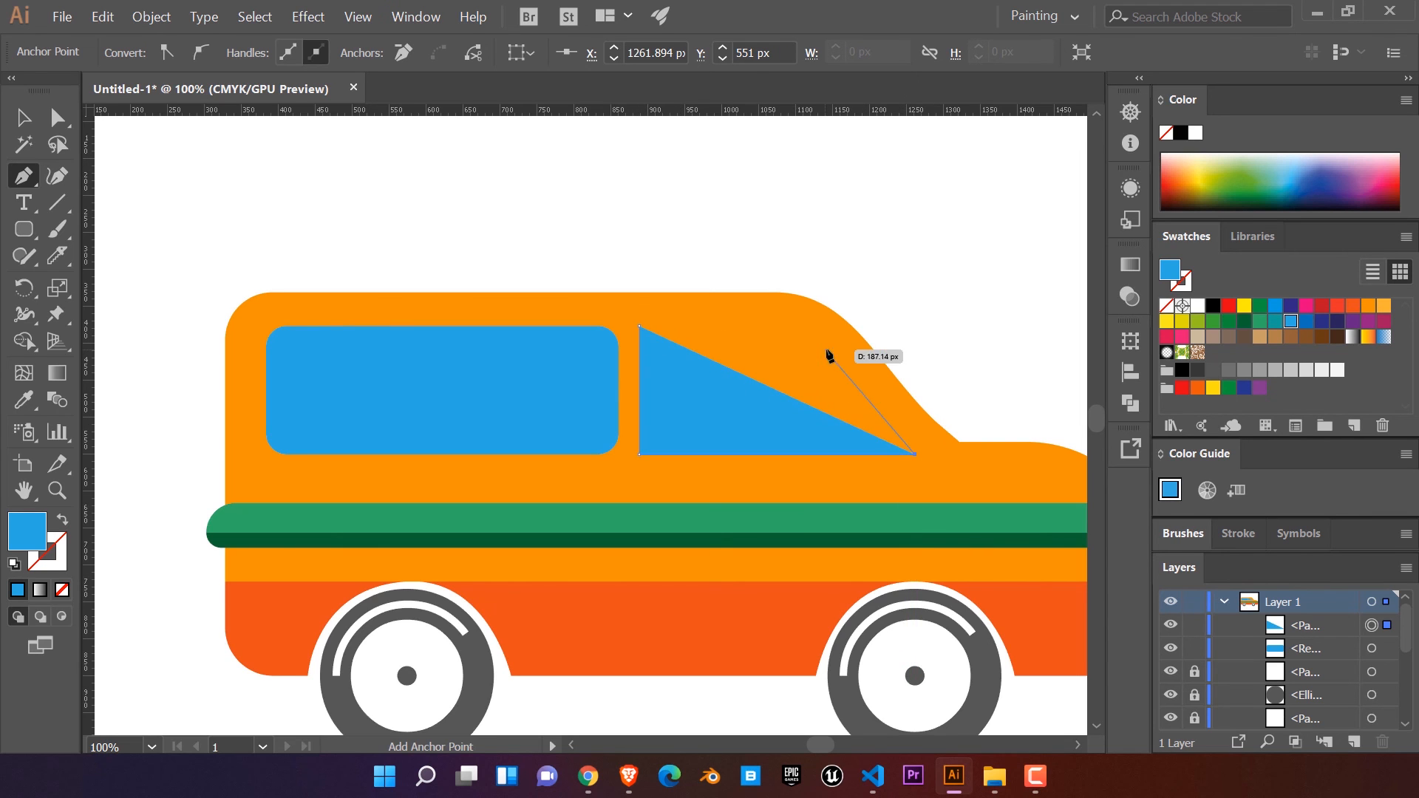
{"action": "left_click_drag", "start_coordinate": [795, 325], "coordinate": [753, 317]}
{"action": "left_click", "coordinate": [640, 326]}
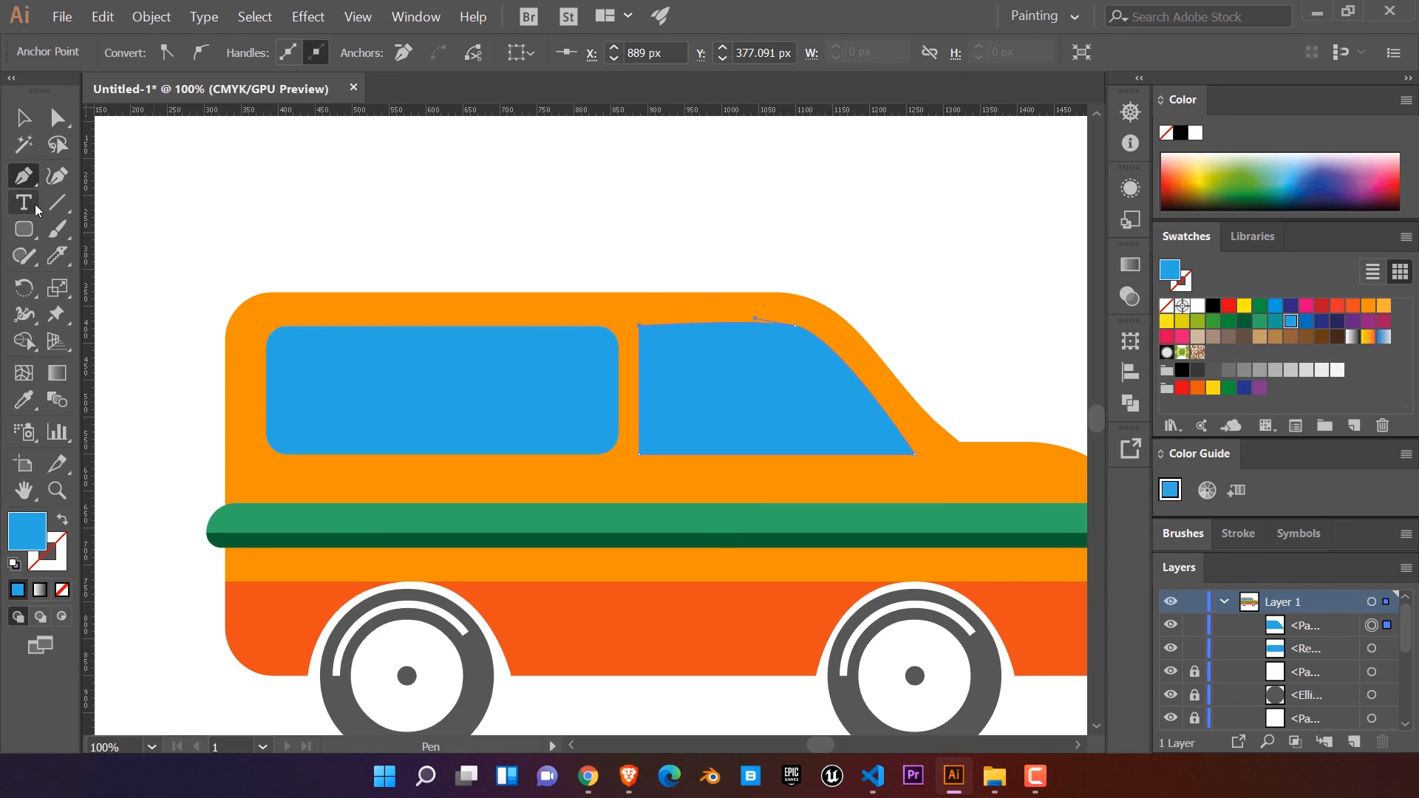
Step: Round the front window's two rear corners, the upper one to about 27 px and the lower one similarly
{"action": "left_click", "coordinate": [58, 117]}
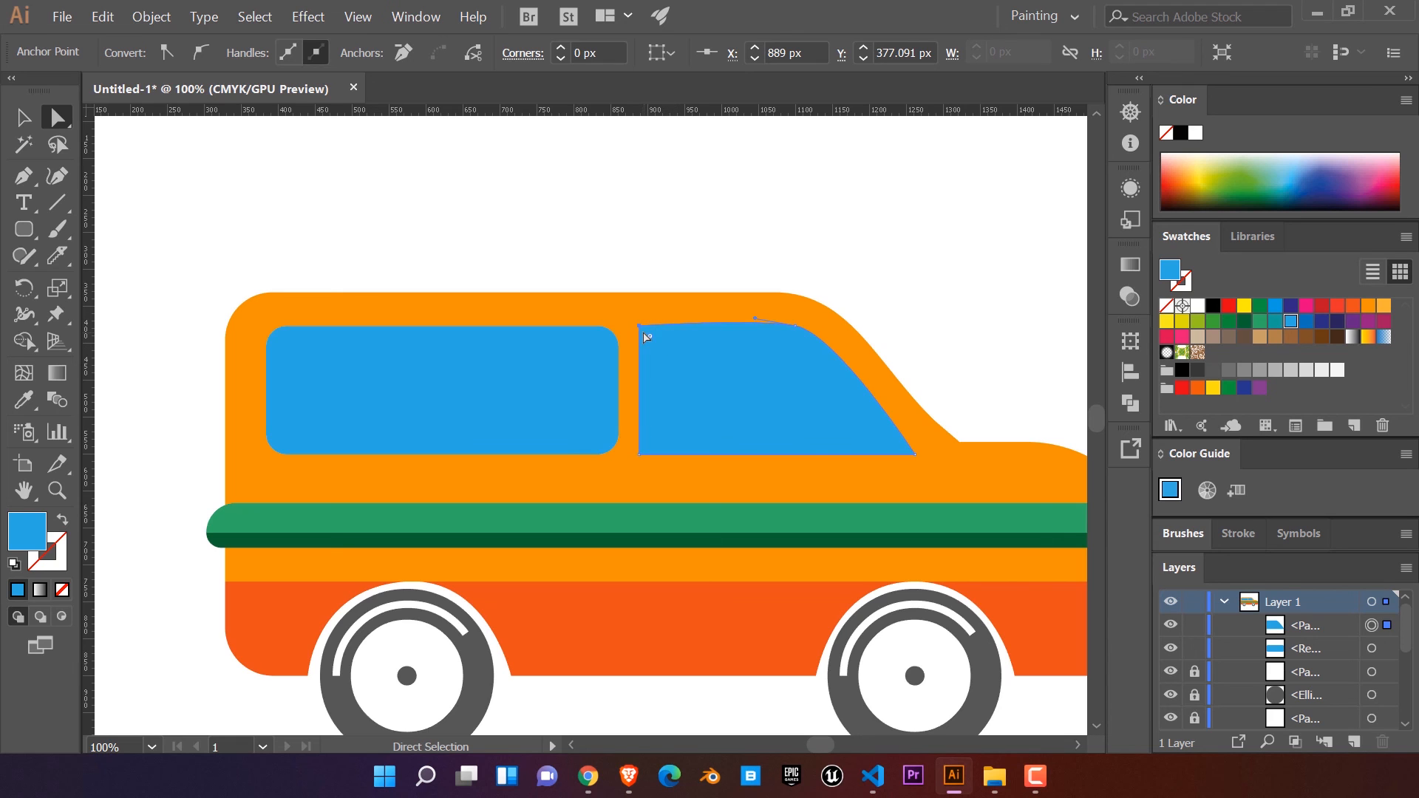
{"action": "left_click_drag", "start_coordinate": [651, 342], "coordinate": [659, 364]}
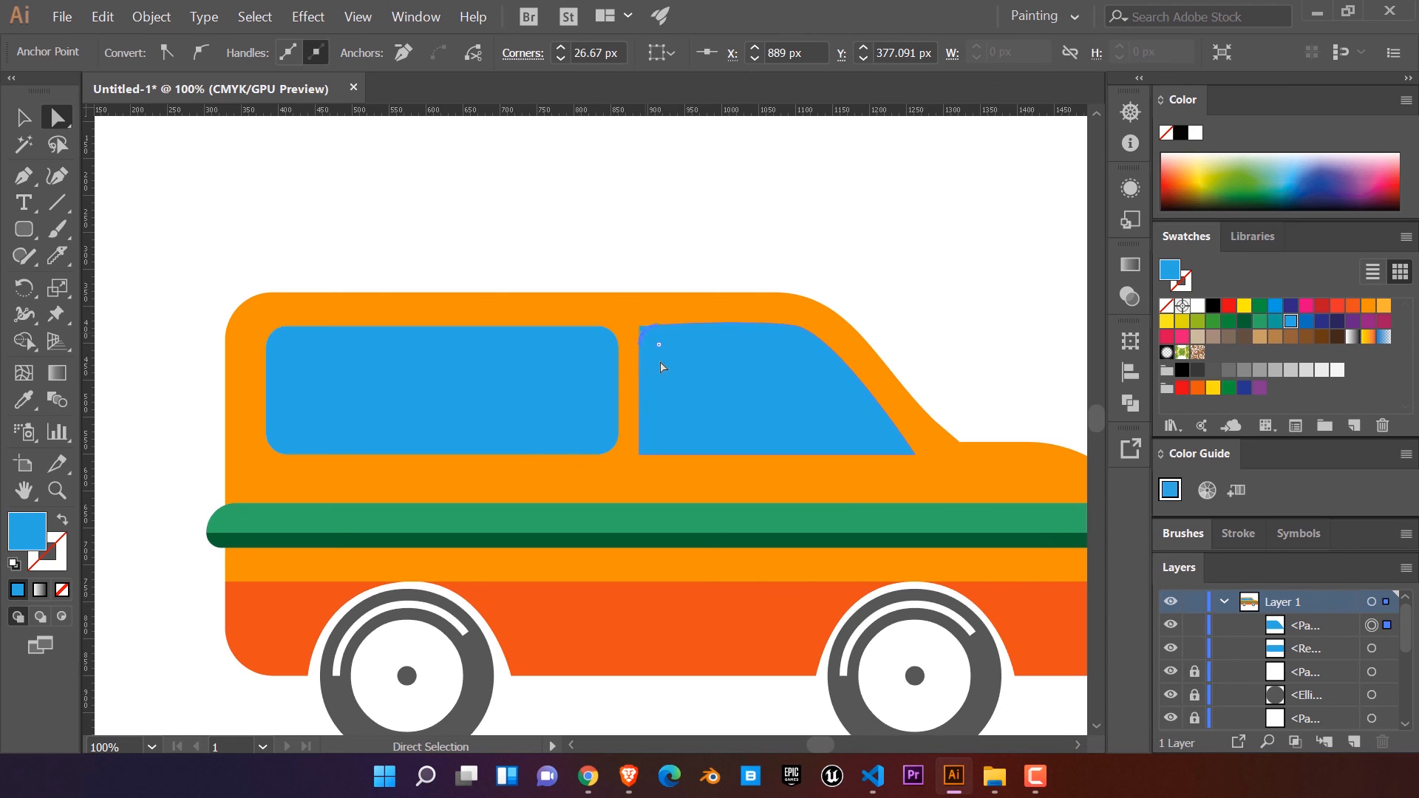
{"action": "left_click", "coordinate": [640, 455]}
{"action": "left_click_drag", "start_coordinate": [650, 443], "coordinate": [663, 431]}
{"action": "left_click", "coordinate": [596, 263]}
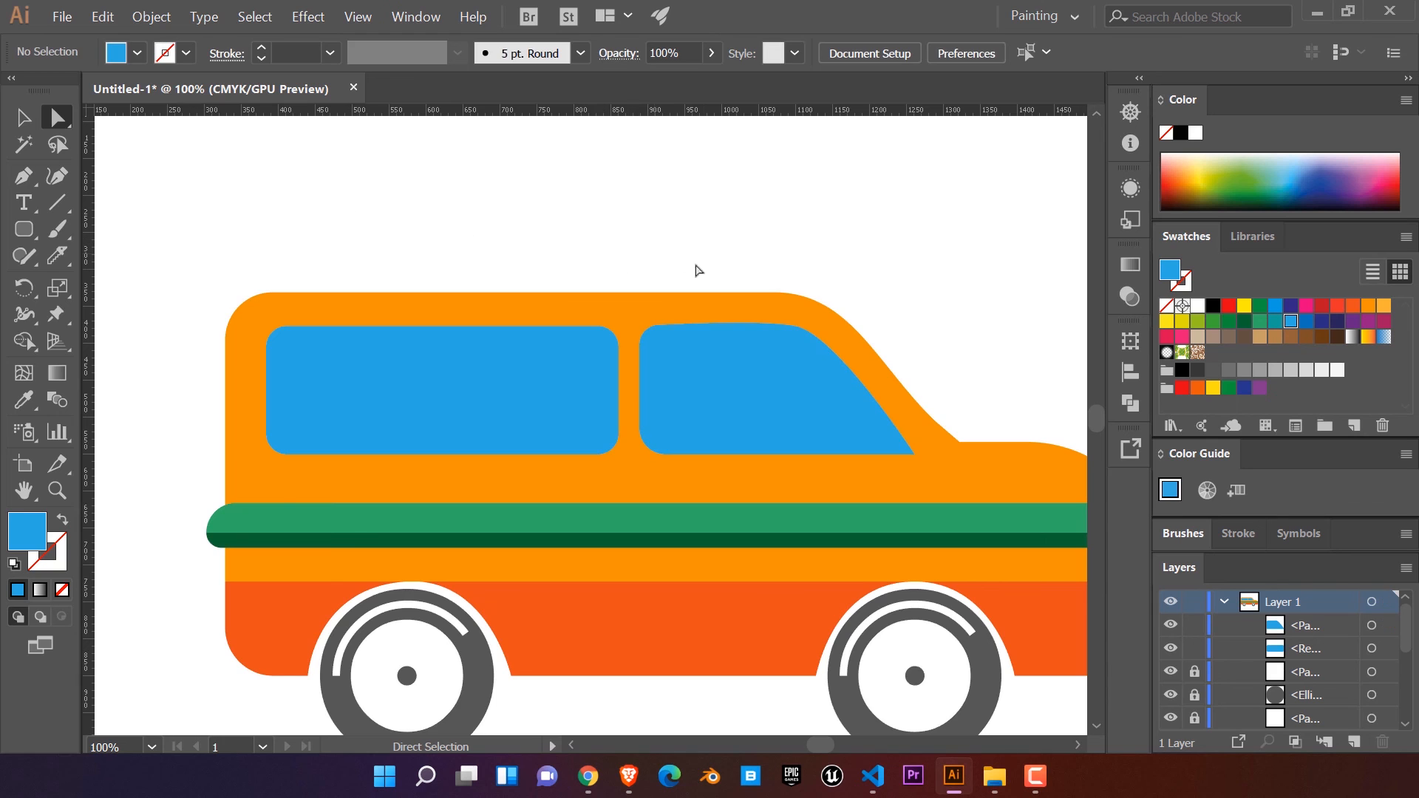
{"action": "scroll", "coordinate": [757, 303], "scroll_direction": "down", "scroll_amount": 2}
{"action": "scroll", "coordinate": [828, 488], "scroll_direction": "right", "scroll_amount": 3}
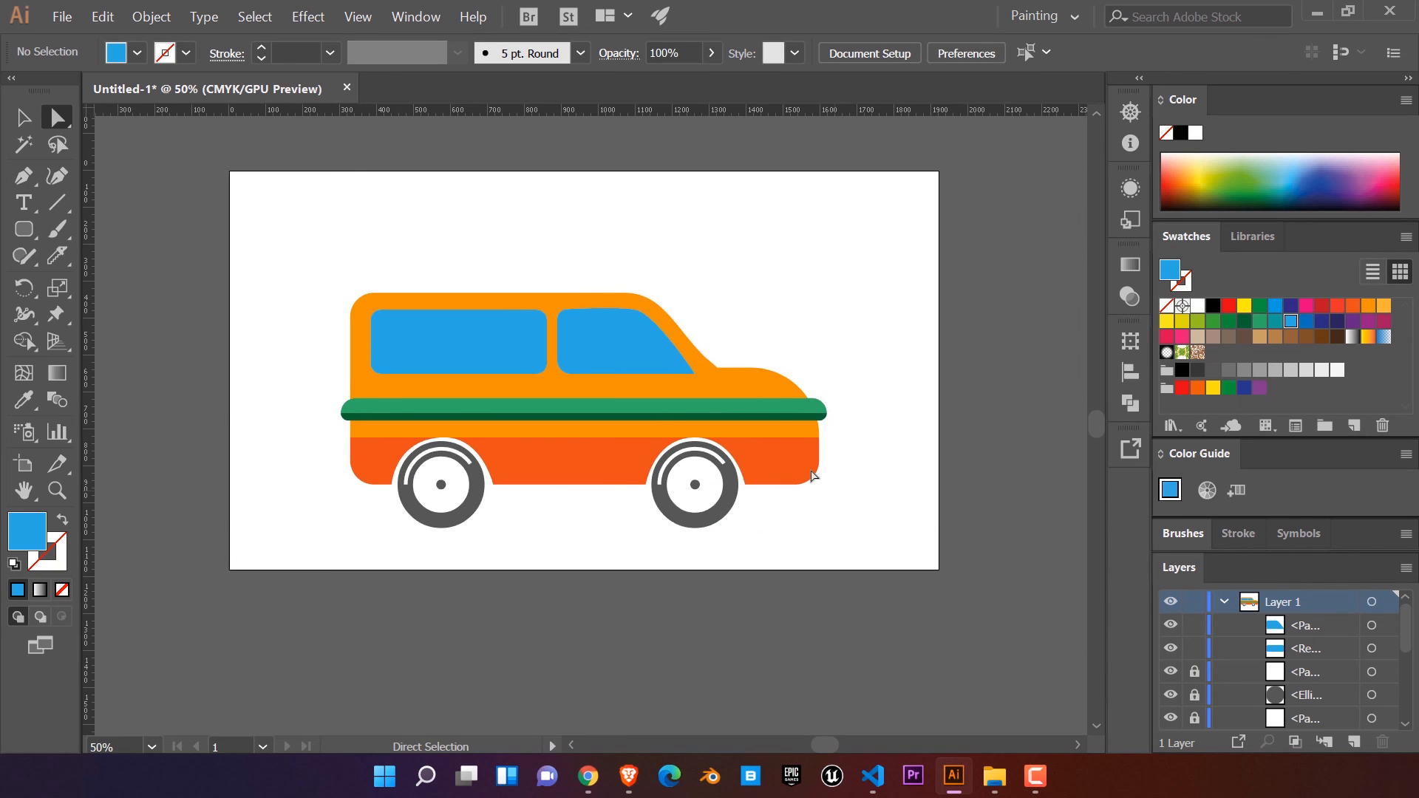